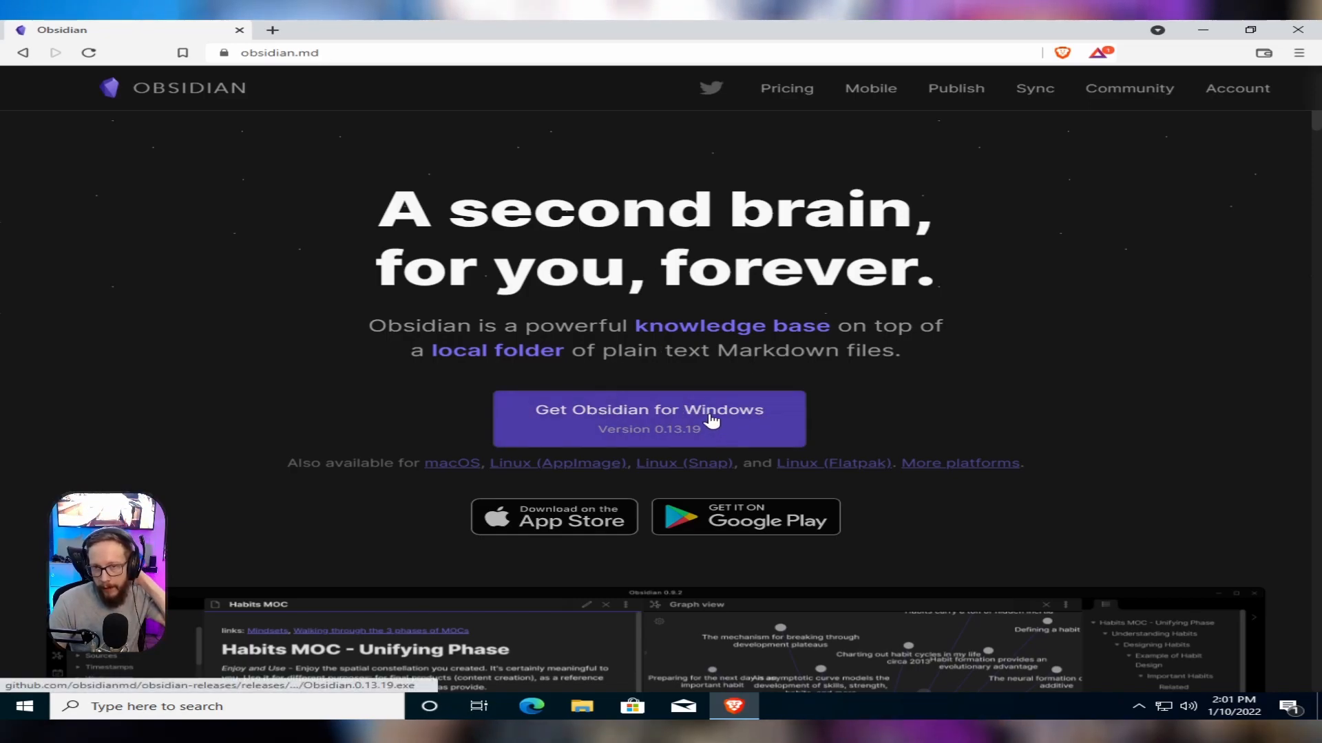
Download the Obsidian 0.13.19 installer for Windows and save it in the Downloads folder
left_click(675, 427)
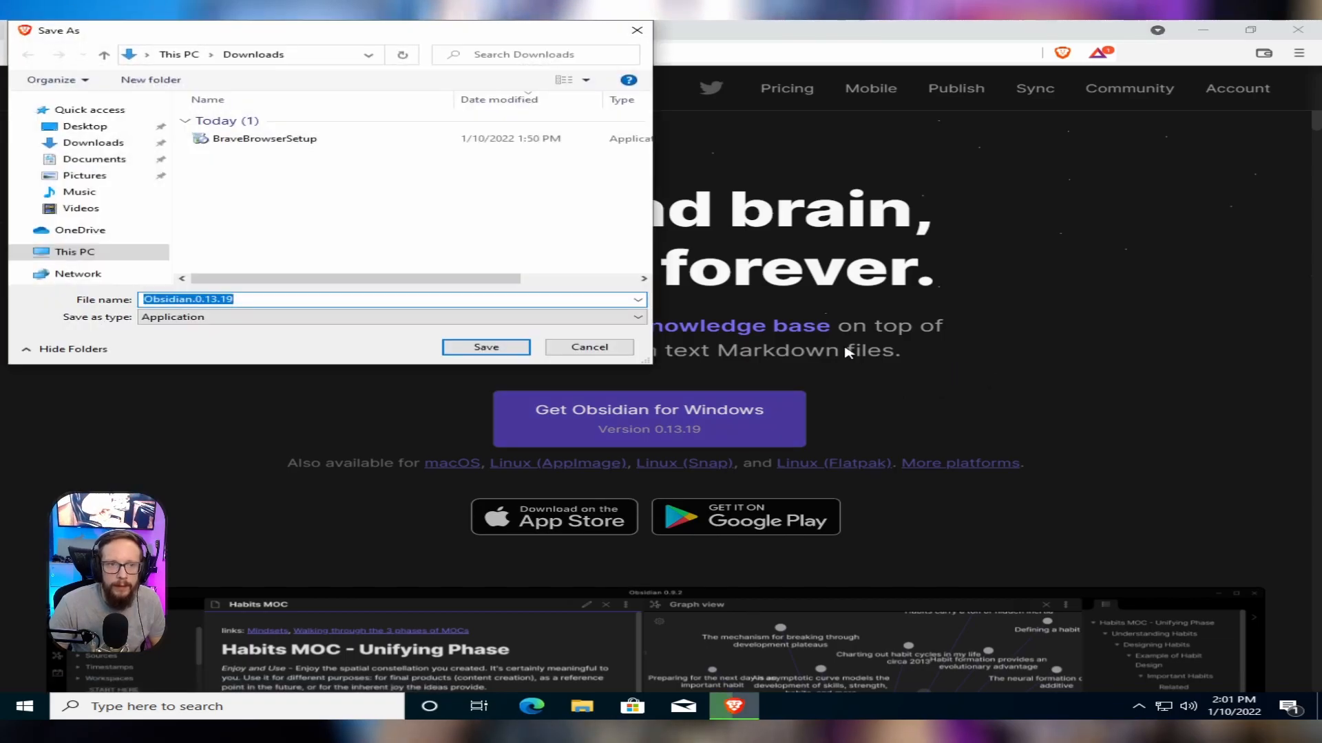
left_click(486, 346)
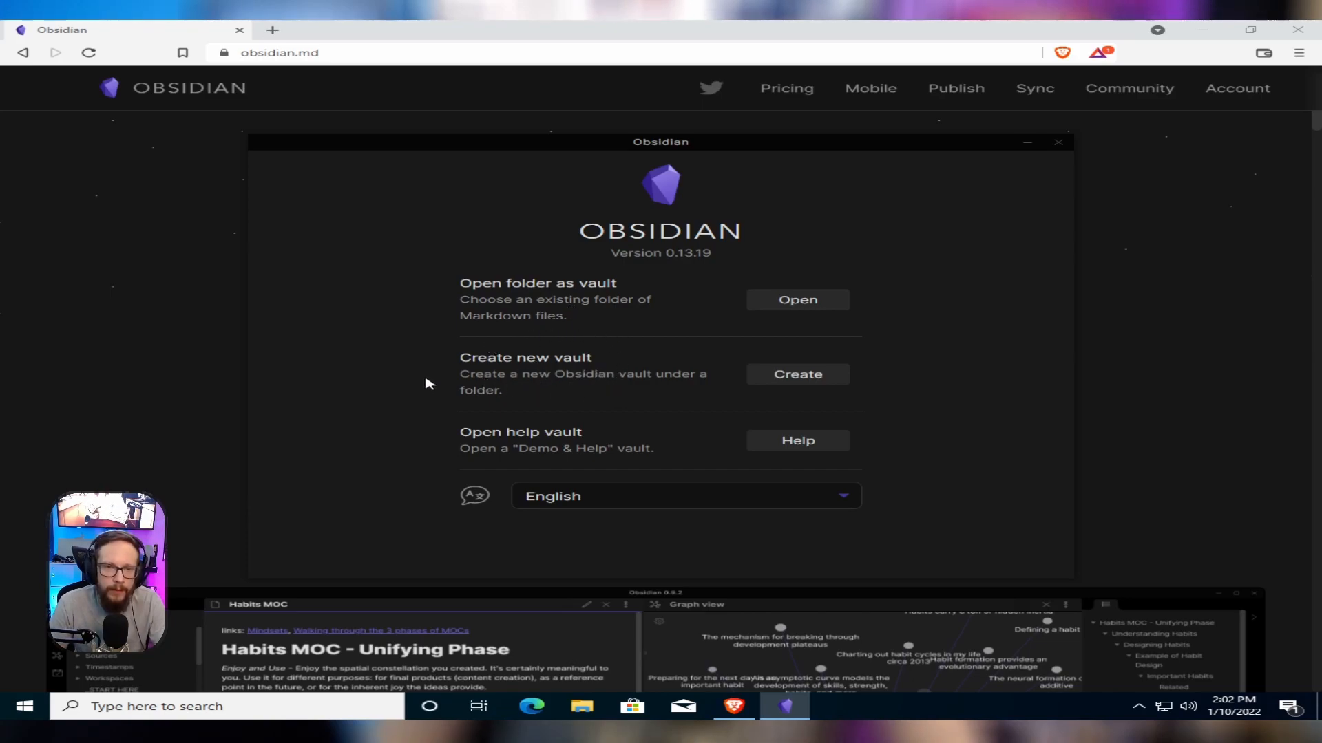
Start a new vault and name it "Cultivation Knowledge Base"
left_click(789, 385)
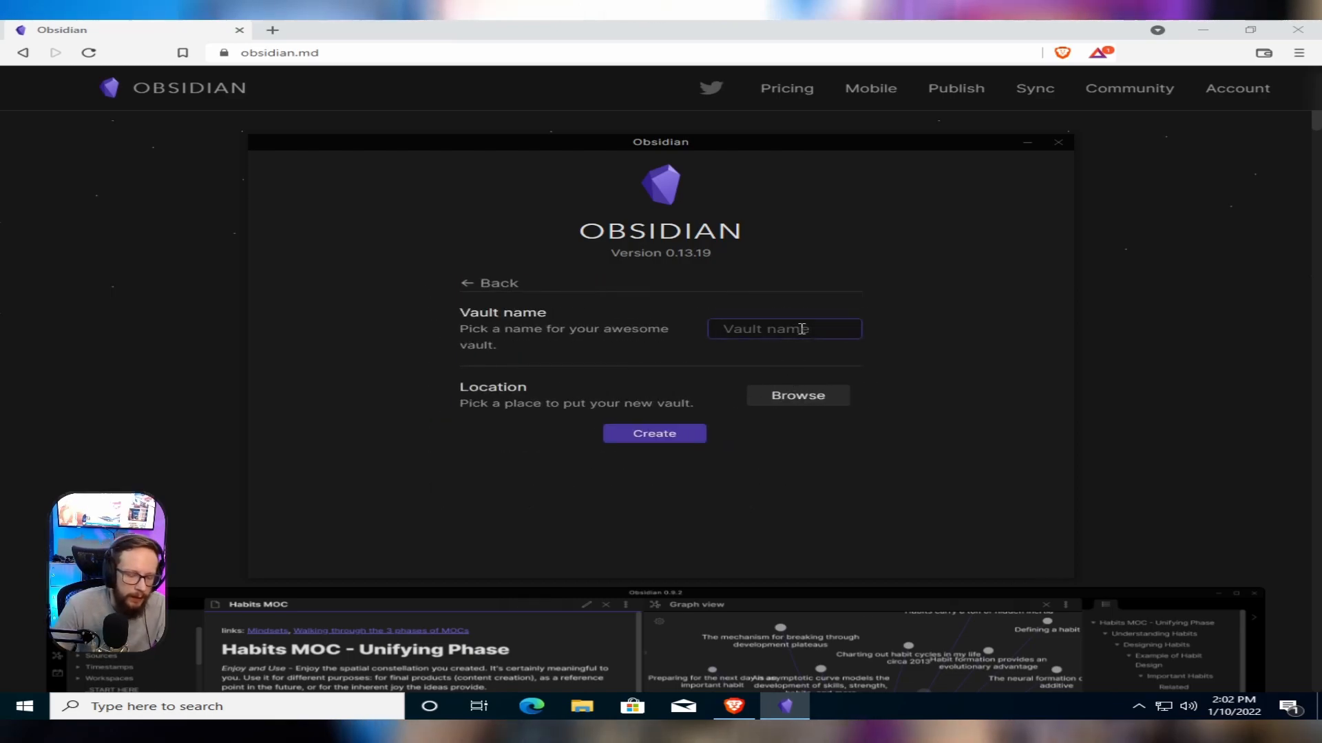
type("Cu")
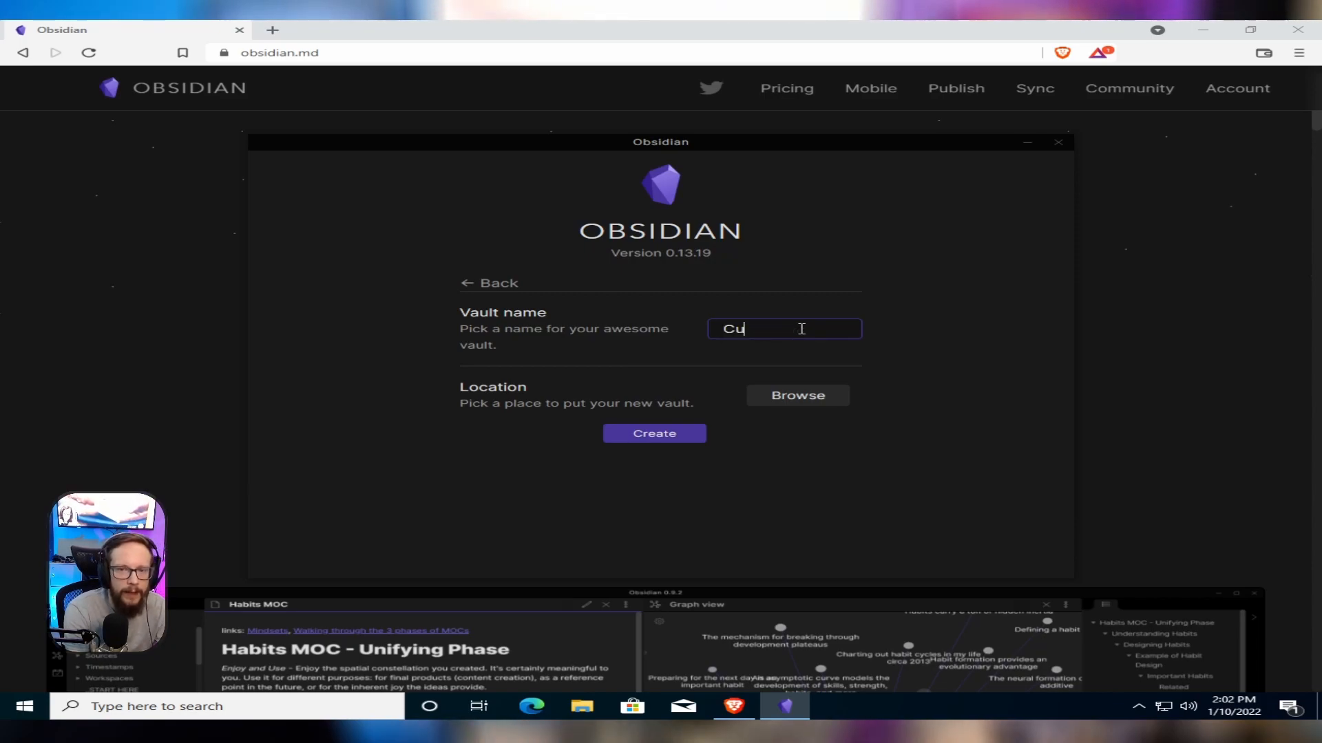
type("ltivat")
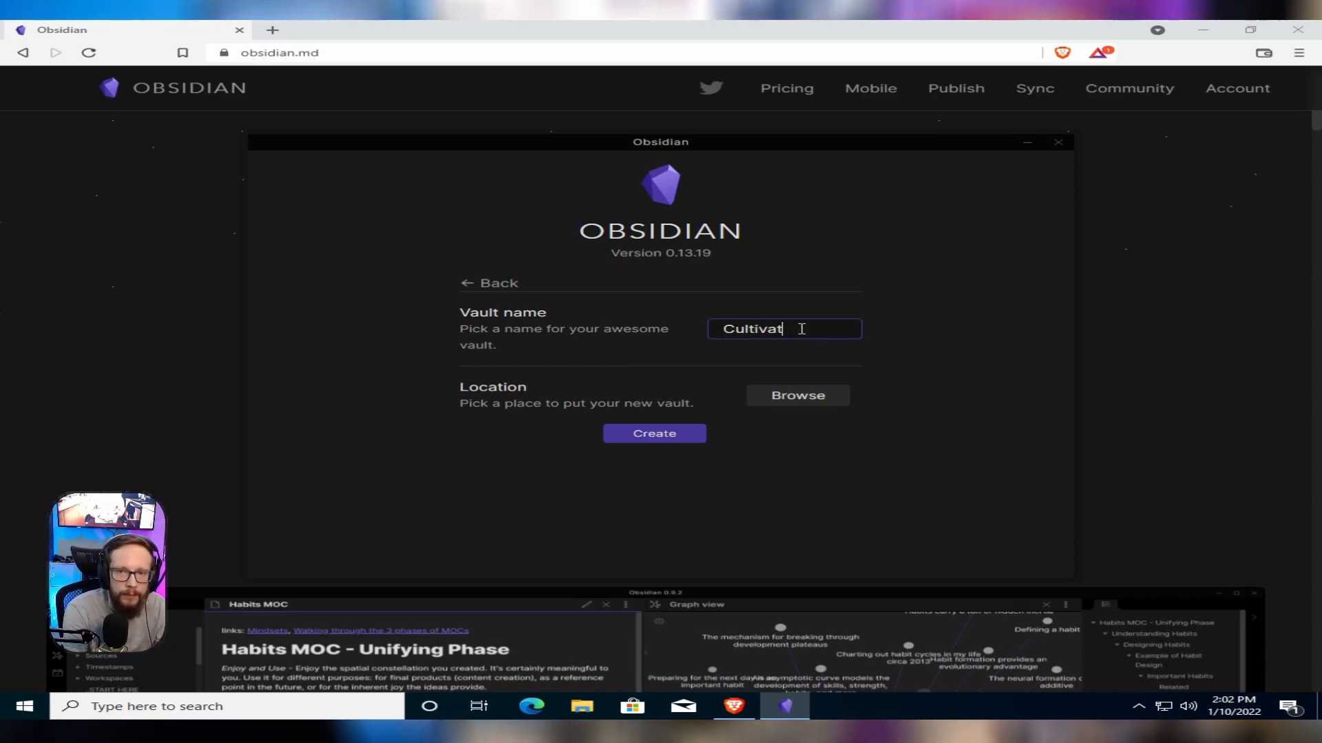
type("ion Kn")
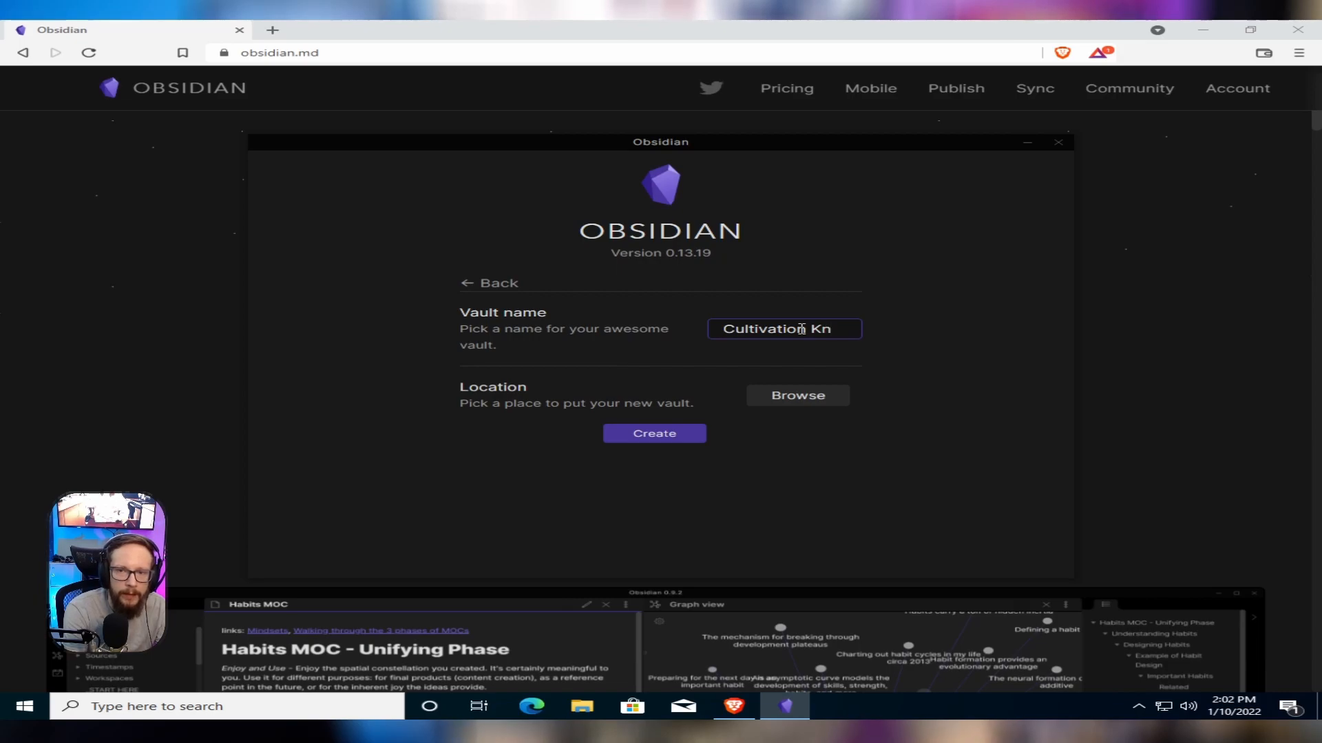
type("owledge")
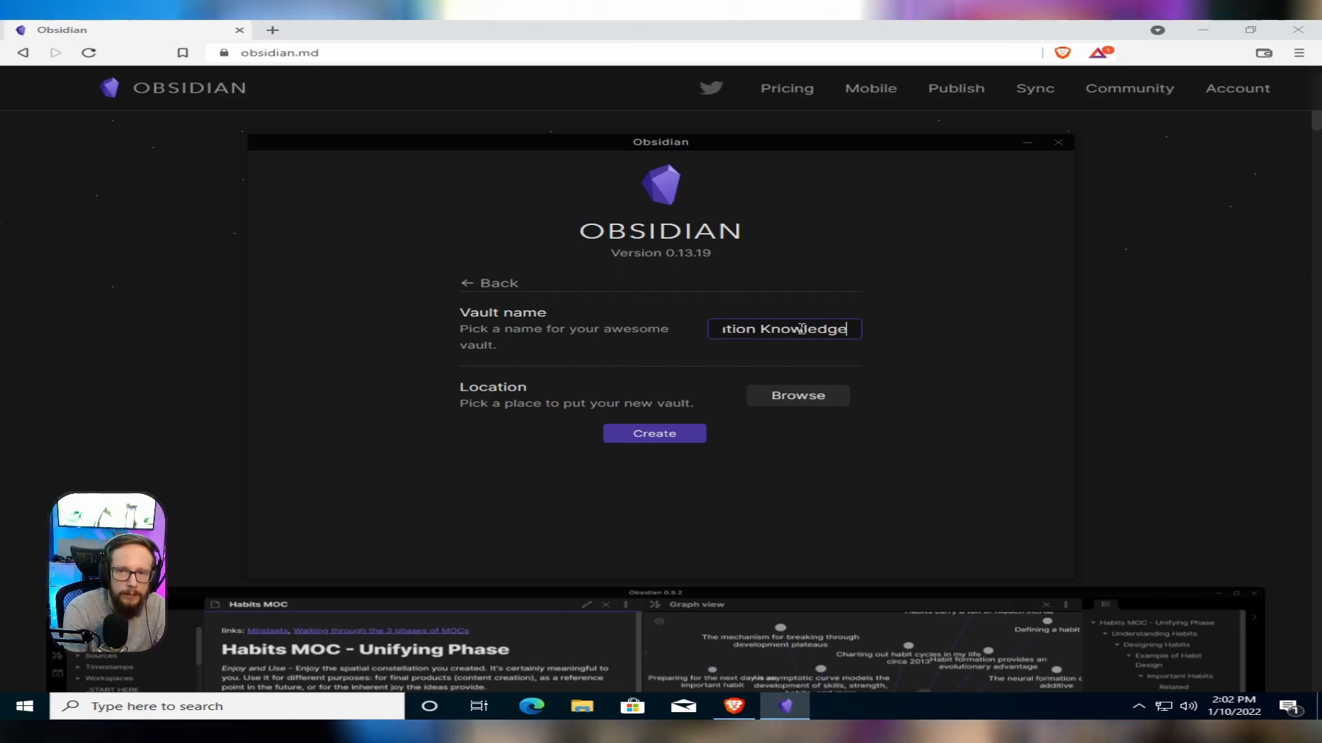
type(" Base")
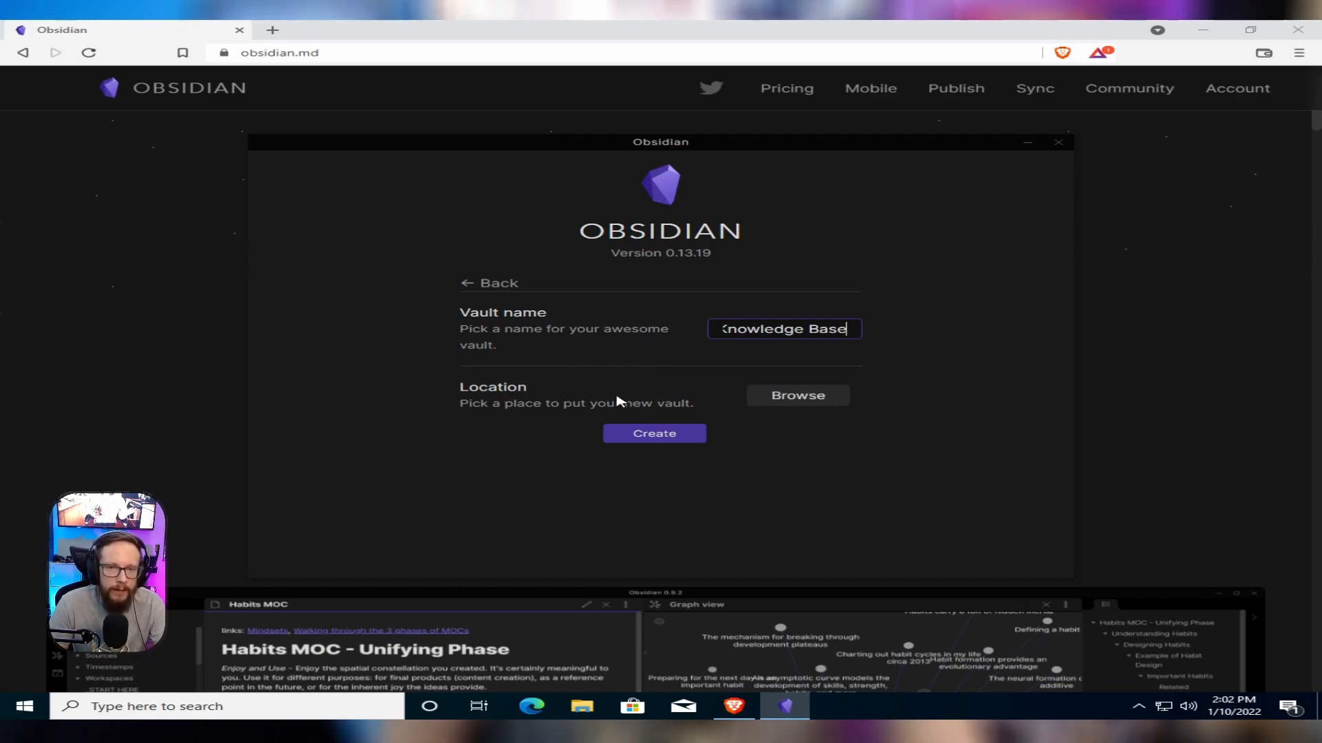
Browse for the vault location and open the user profile folder under C:\Users
left_click(783, 400)
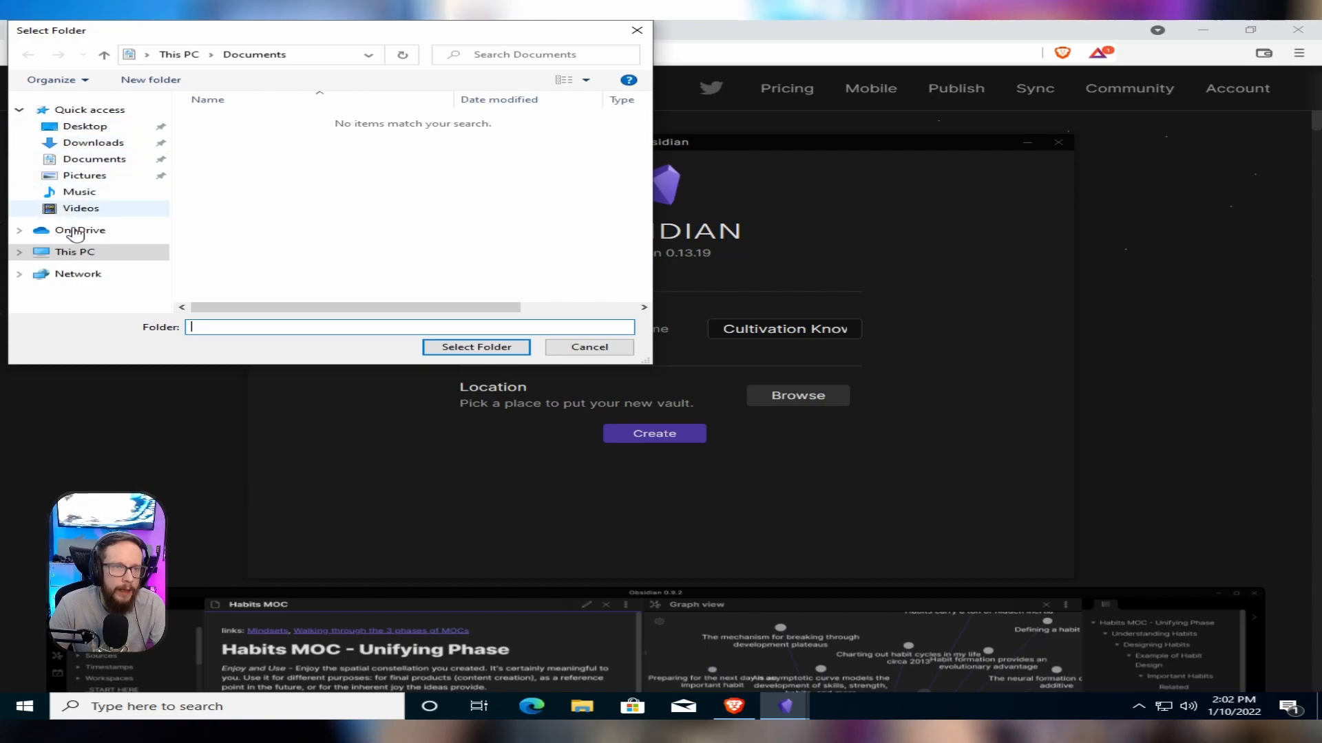
left_click(74, 254)
scroll(272, 261, "down", 2)
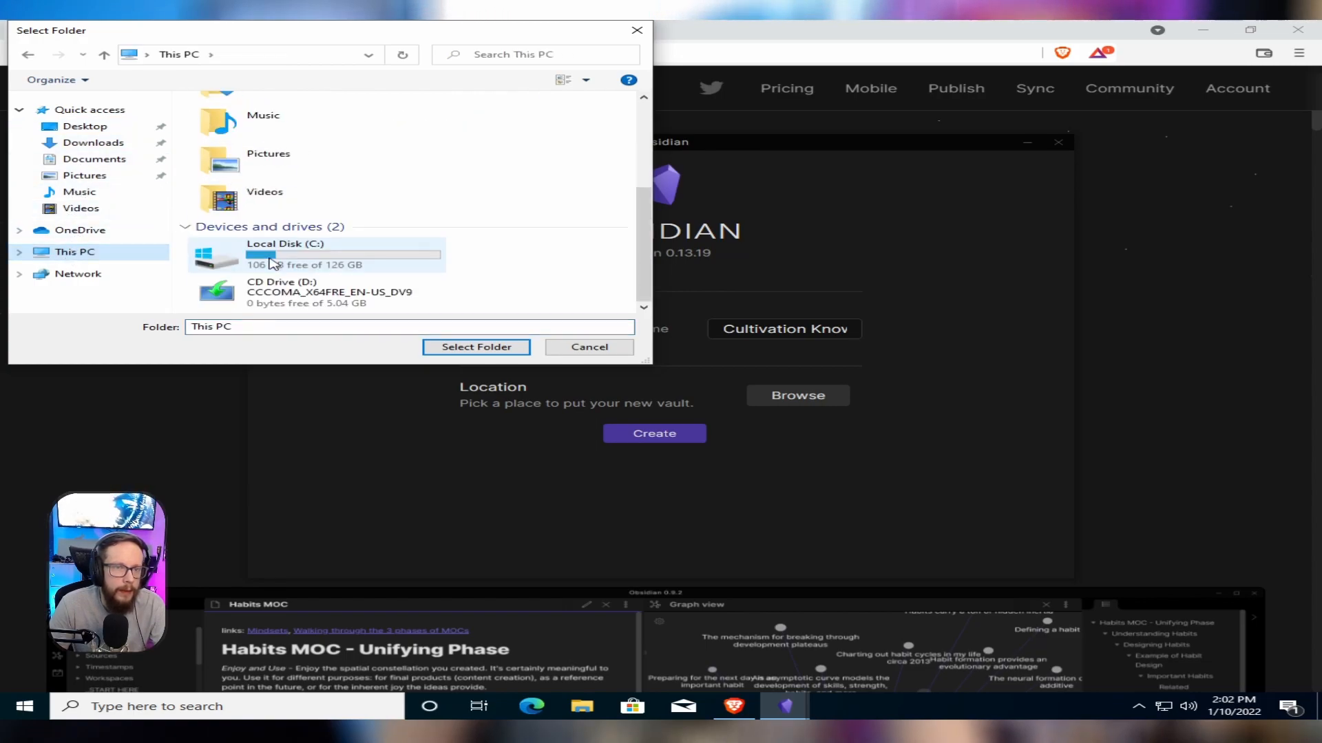
double_click(303, 261)
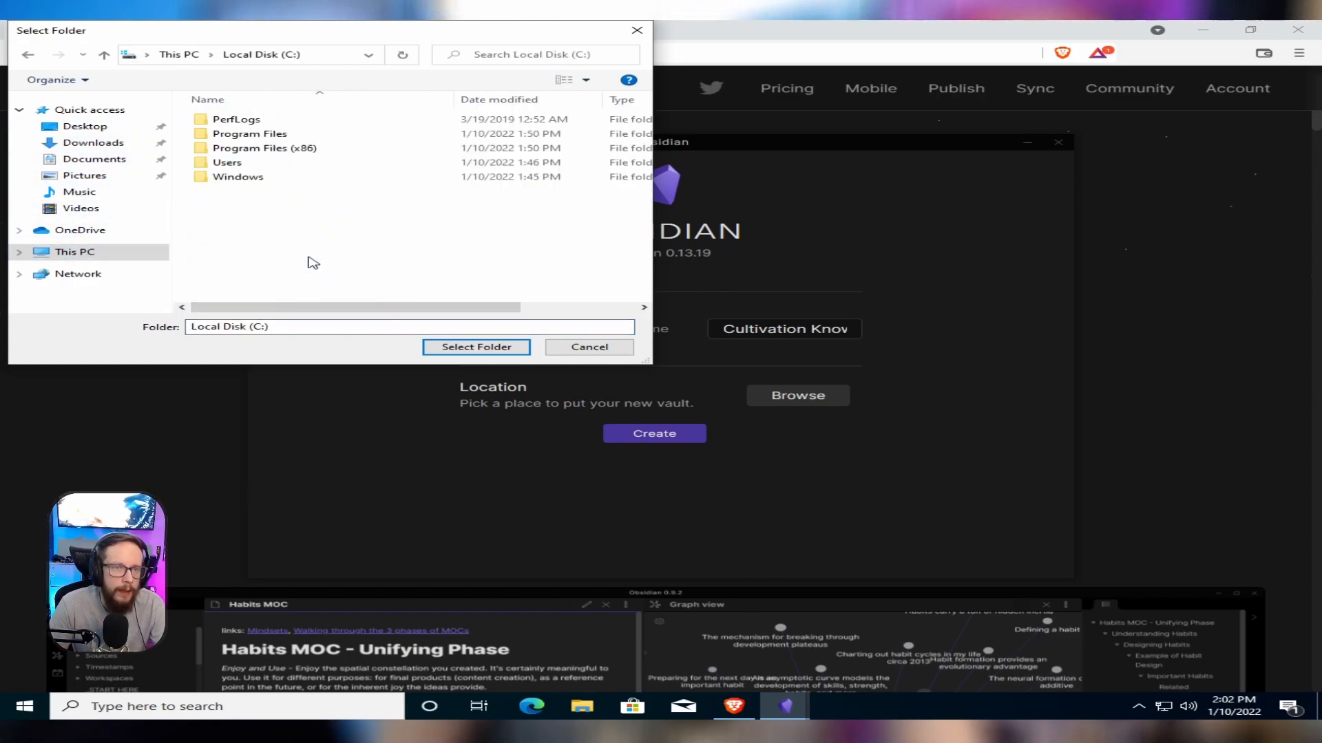
double_click(242, 168)
double_click(230, 121)
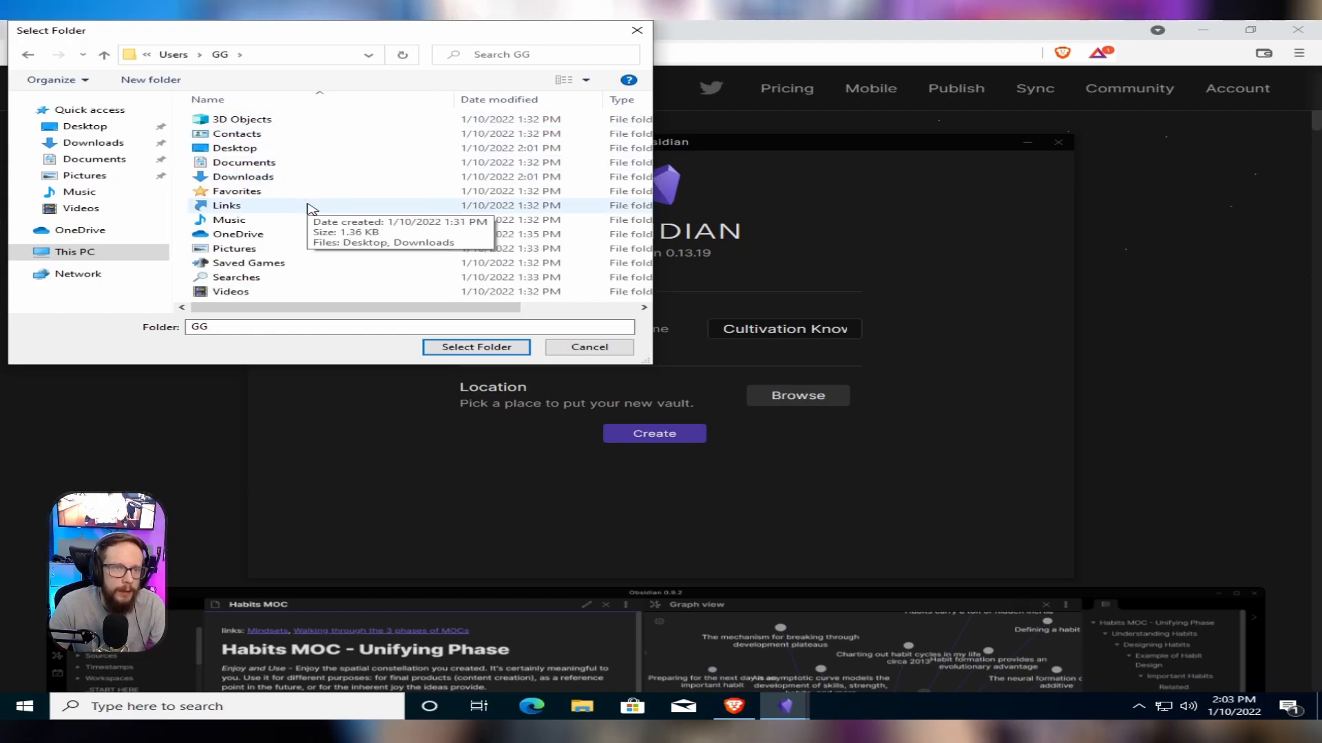
Create a folder named "Cultivation Knowlegde Base" in the user profile folder and select it as the vault location
right_click(368, 271)
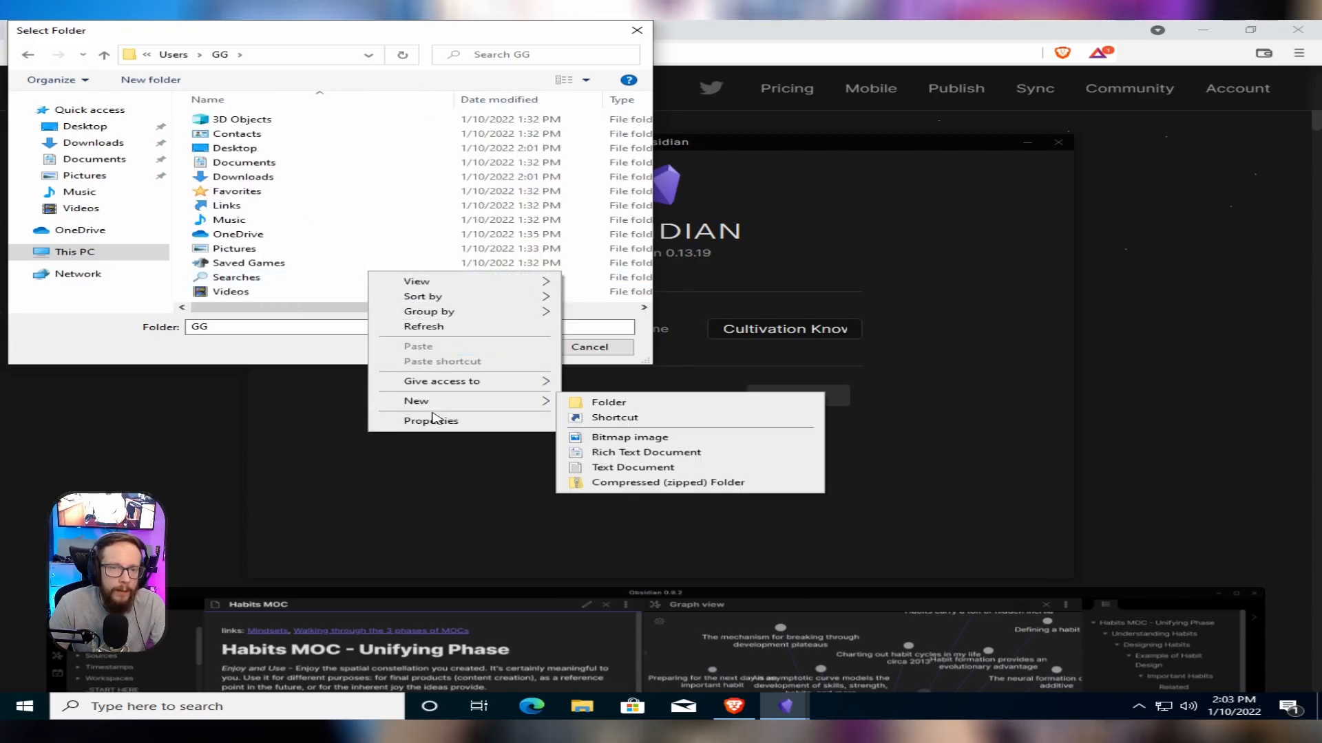
left_click(610, 404)
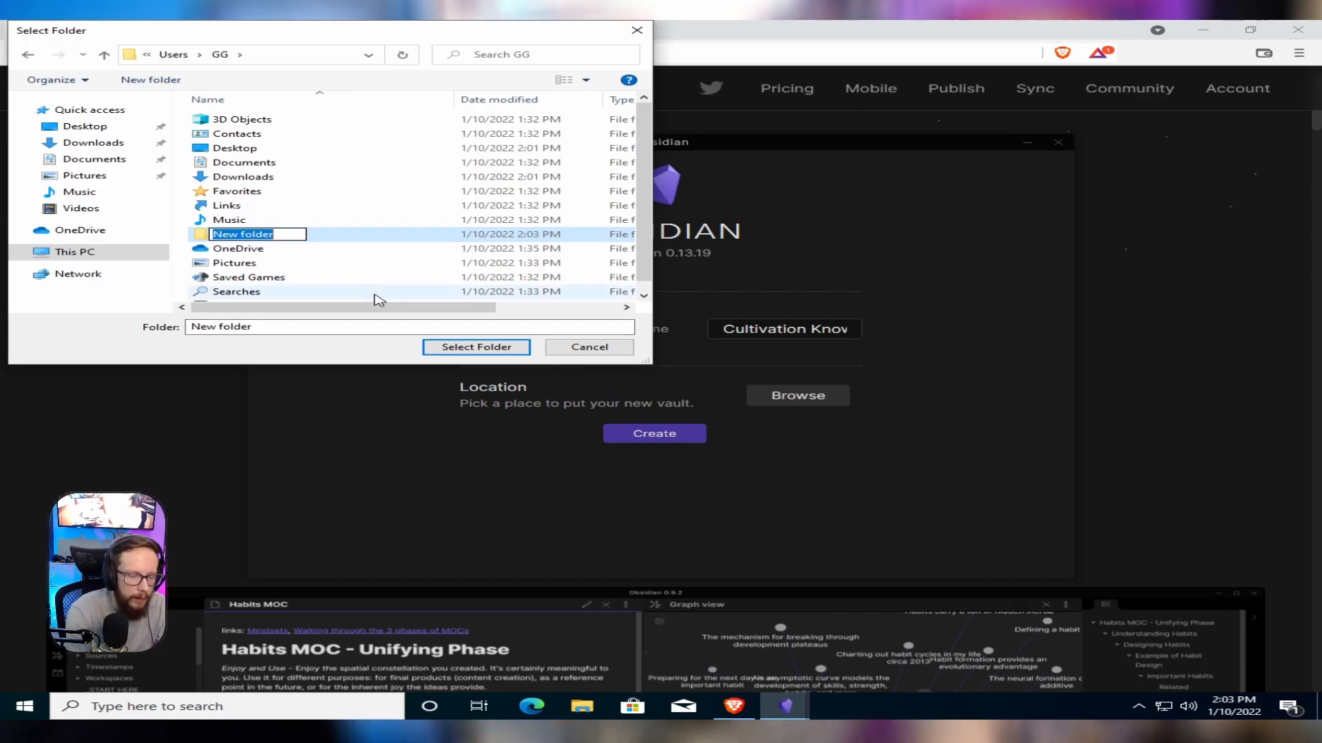
type("Cultivation")
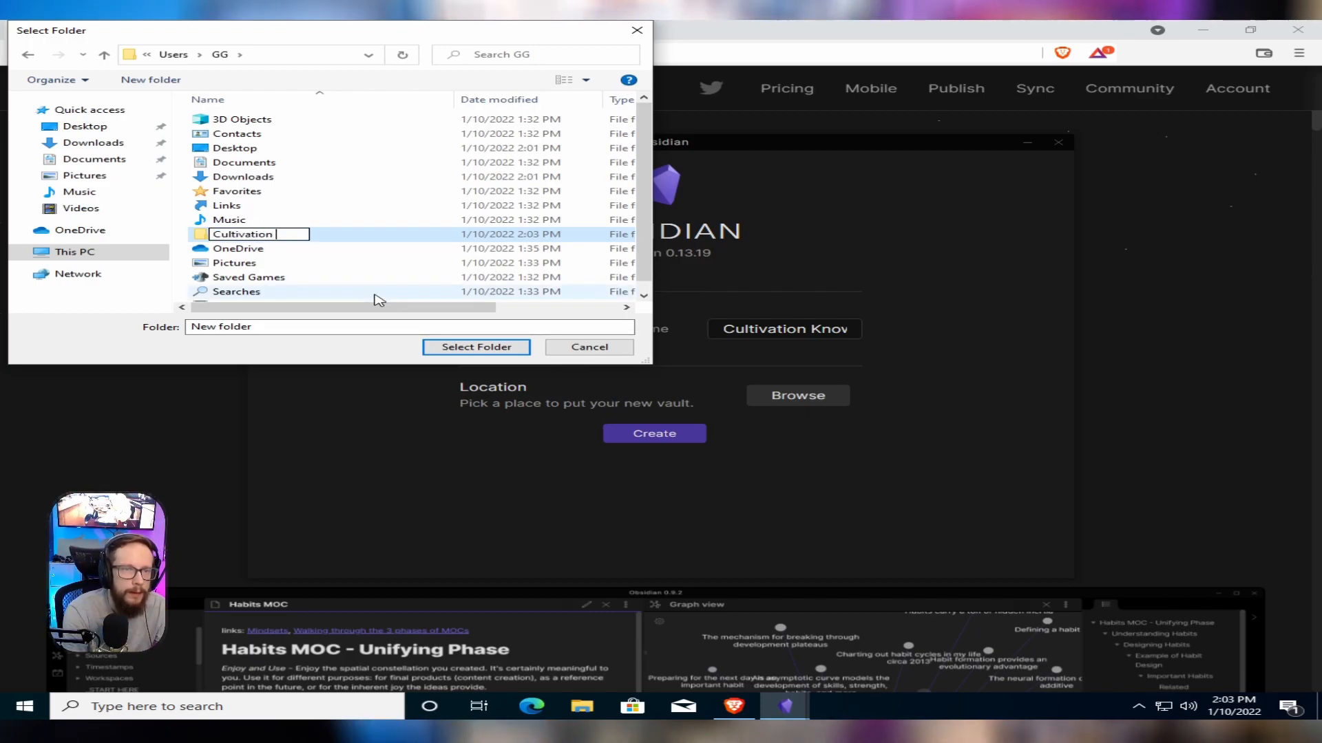
type(" Kn")
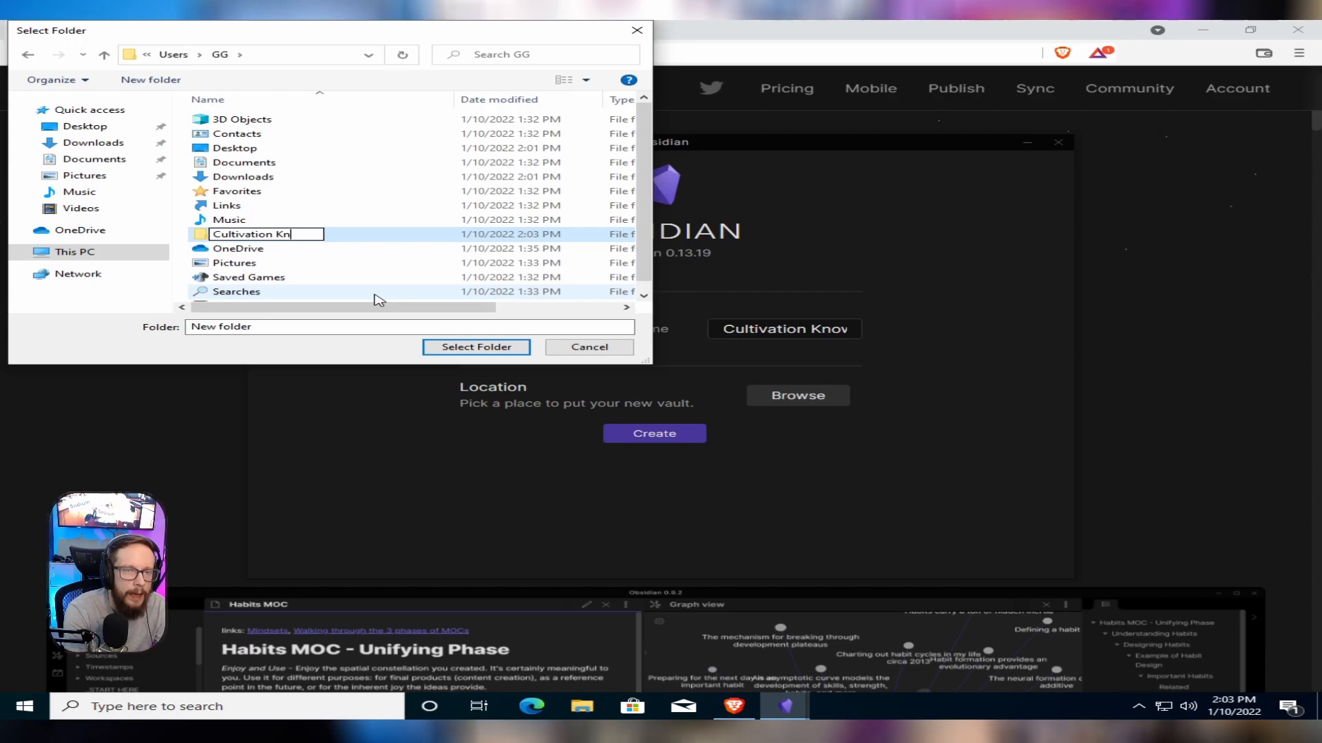
type("owle")
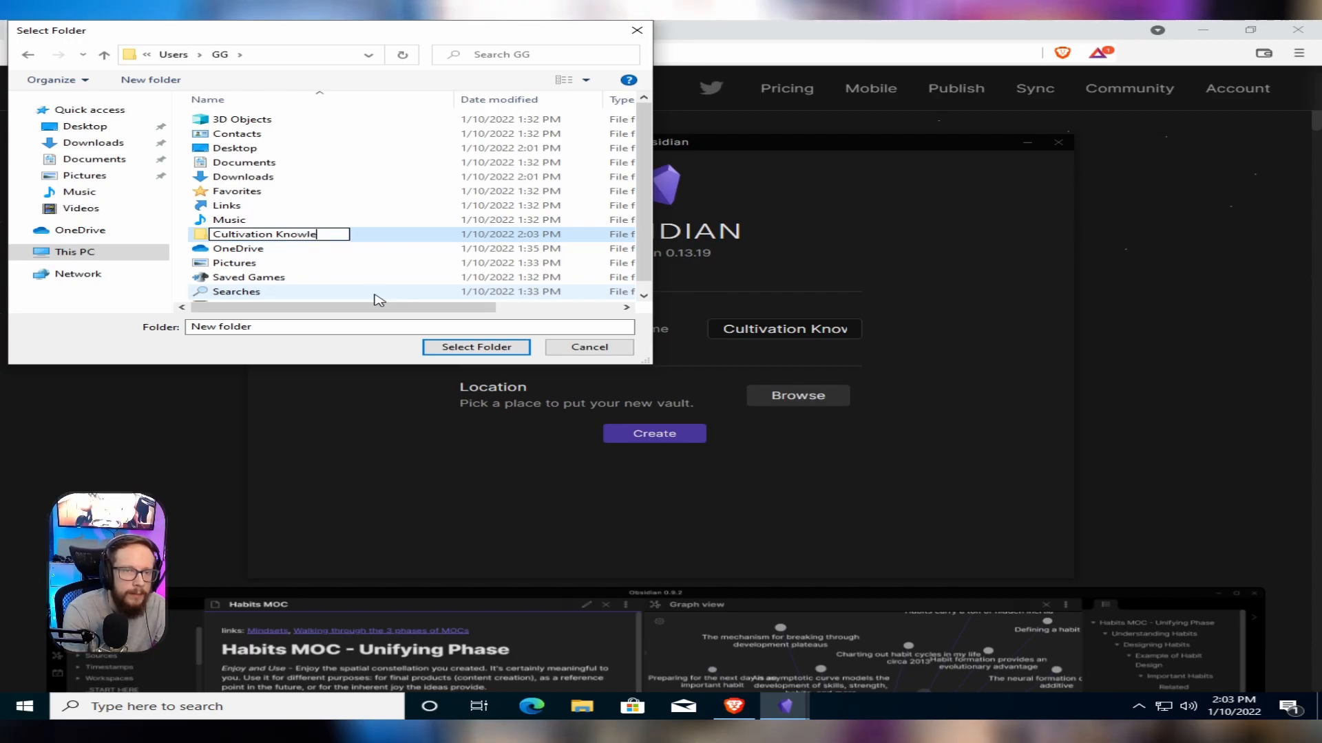
type("gde Base")
key("Return")
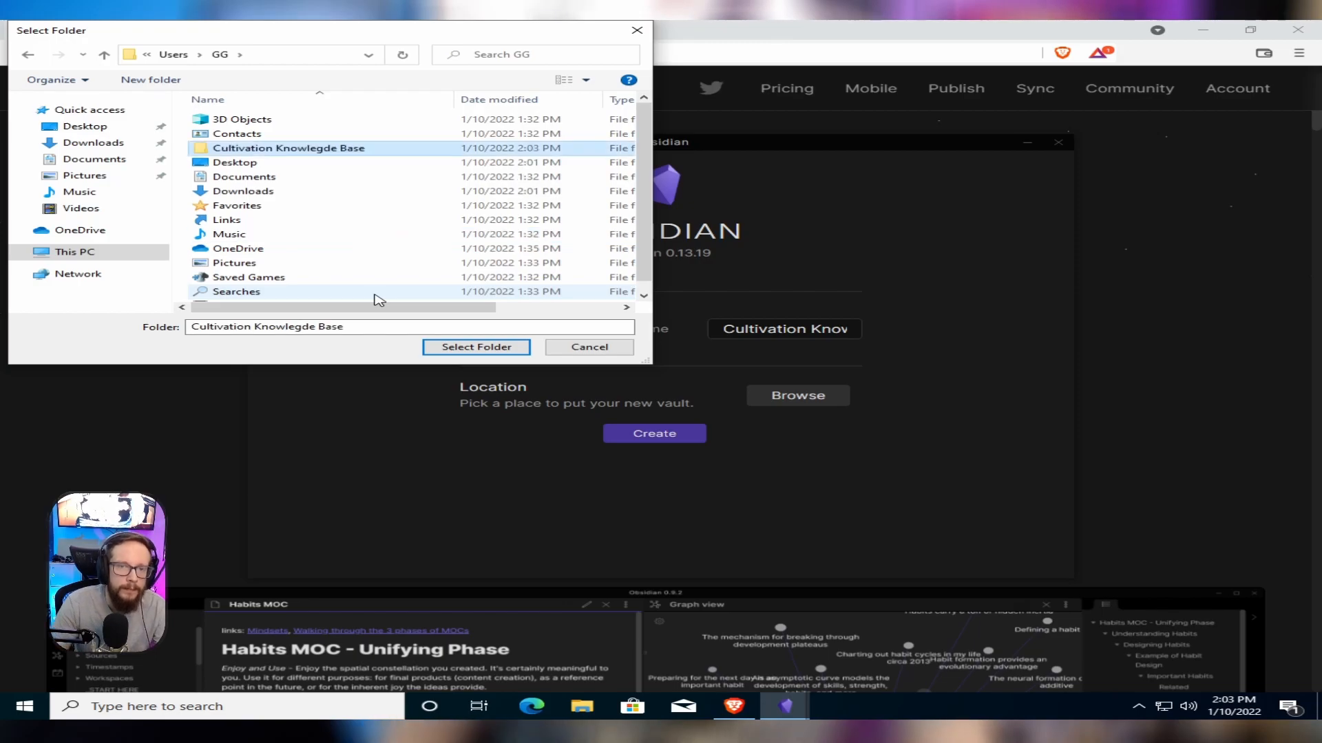
left_click(506, 347)
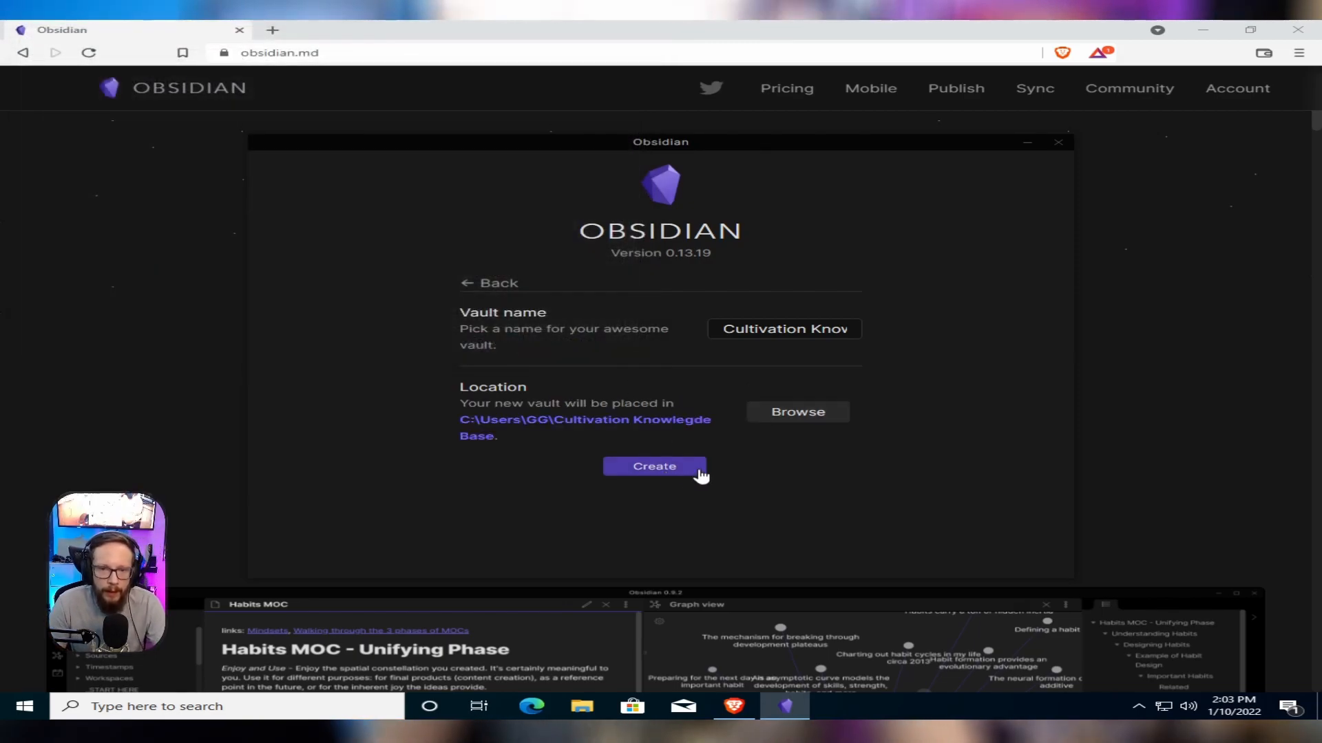
Create the vault without turning on Live Preview and maximize its window
left_click(642, 474)
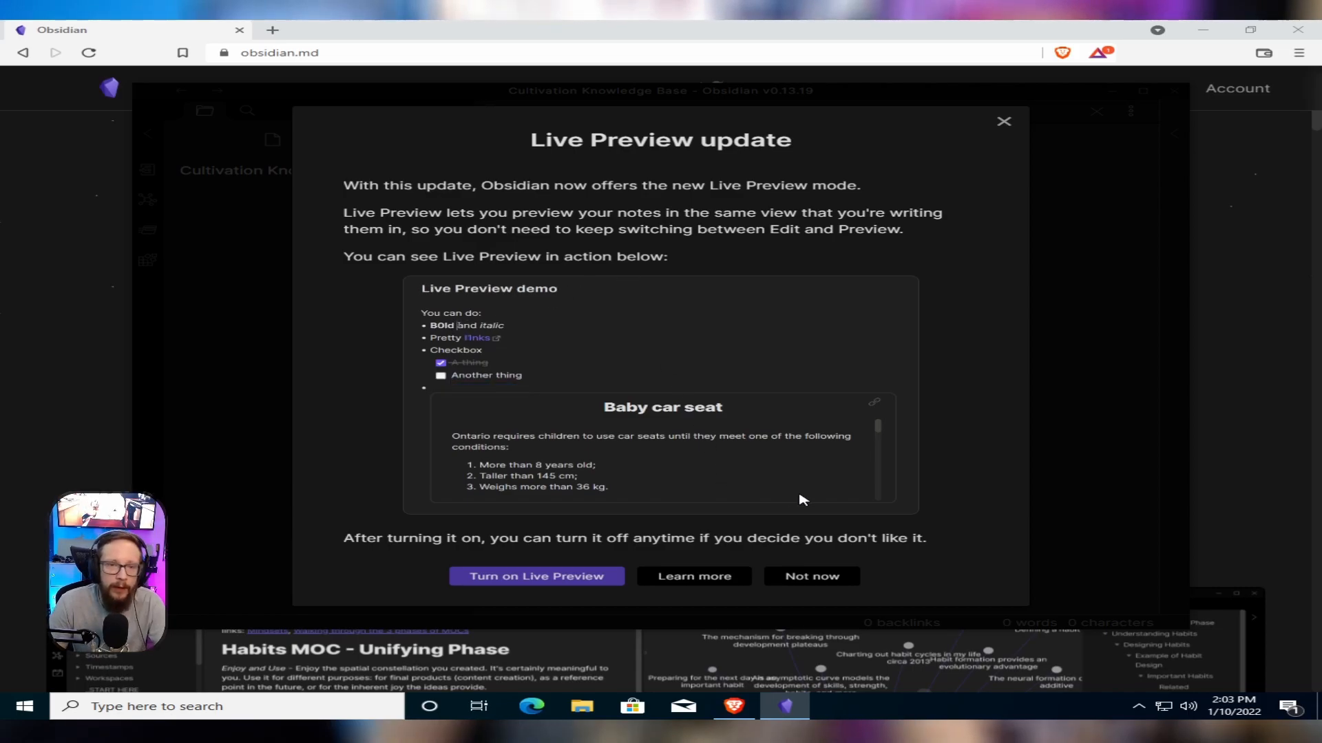
left_click(838, 585)
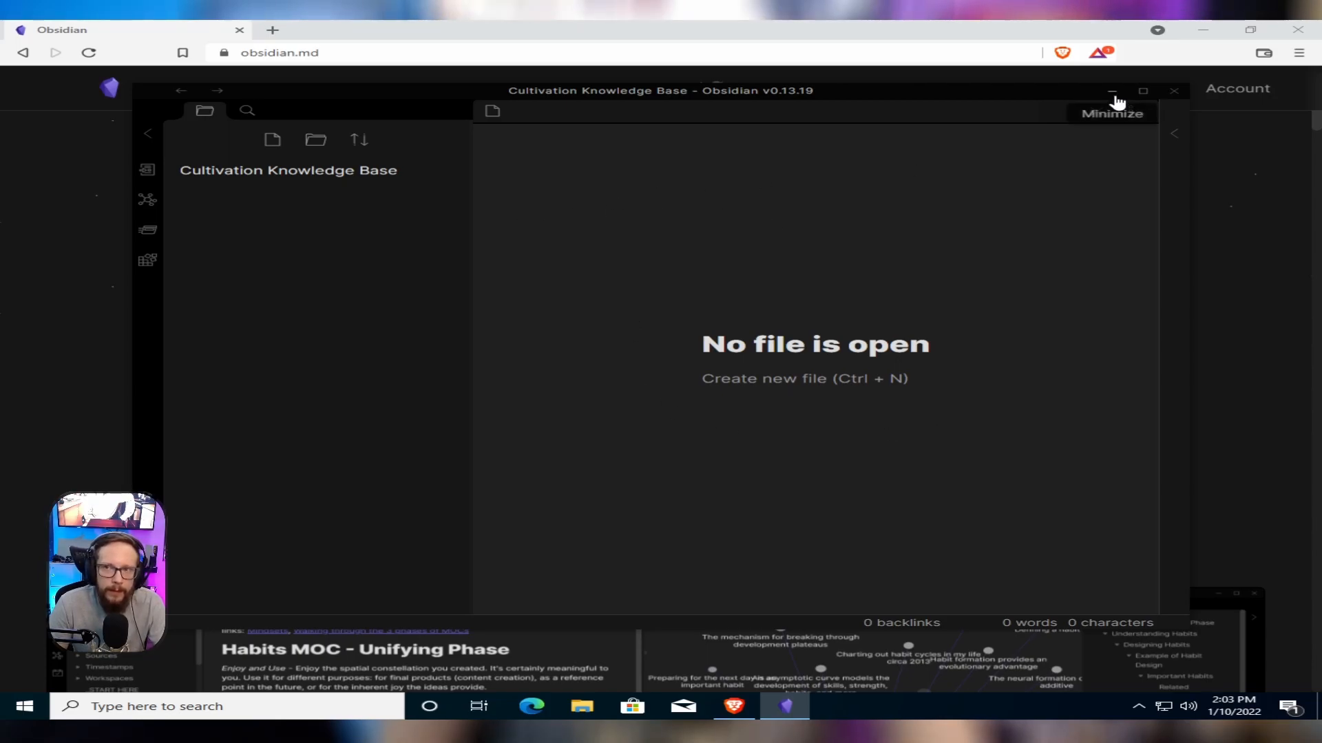
left_click(1142, 92)
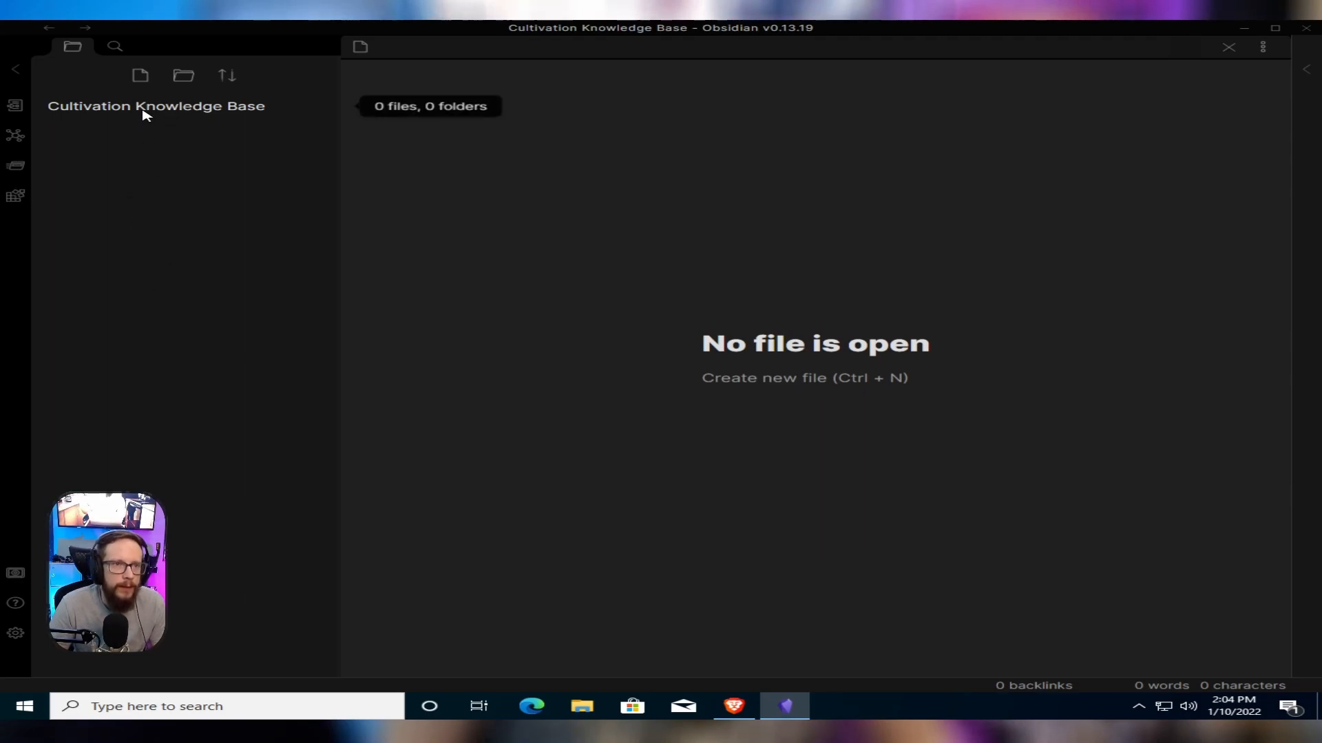
Add a folder named "Veg area" to the Cultivation Knowledge Base vault
left_click(184, 86)
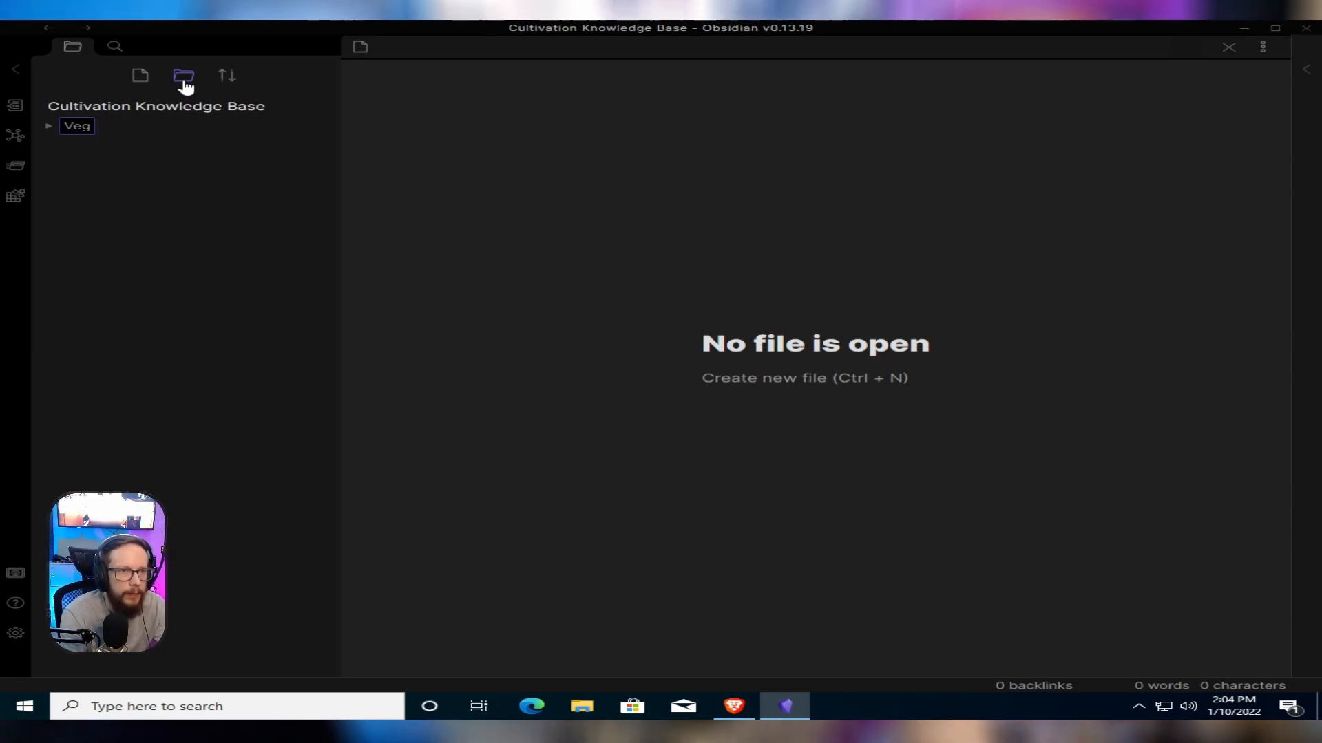
key("Return")
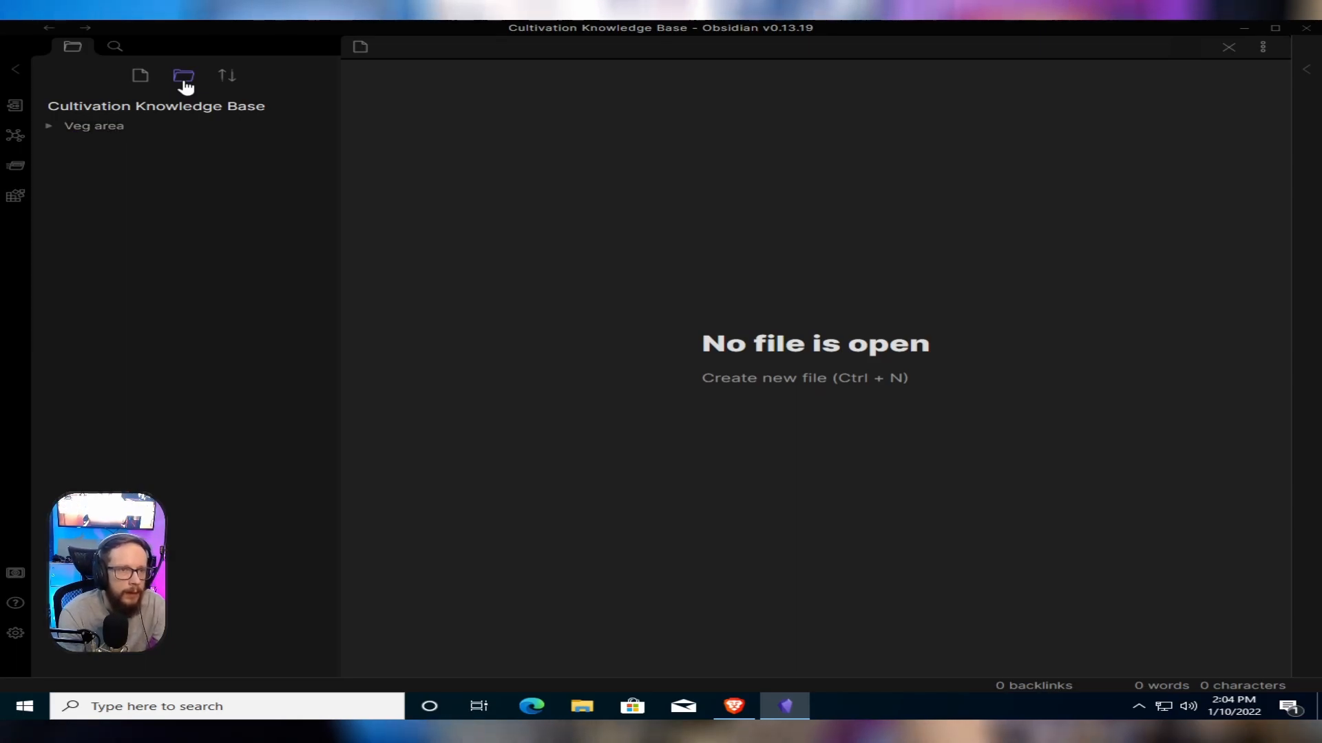
Create a note titled "Topdress" inside the Veg area folder
left_click(101, 142)
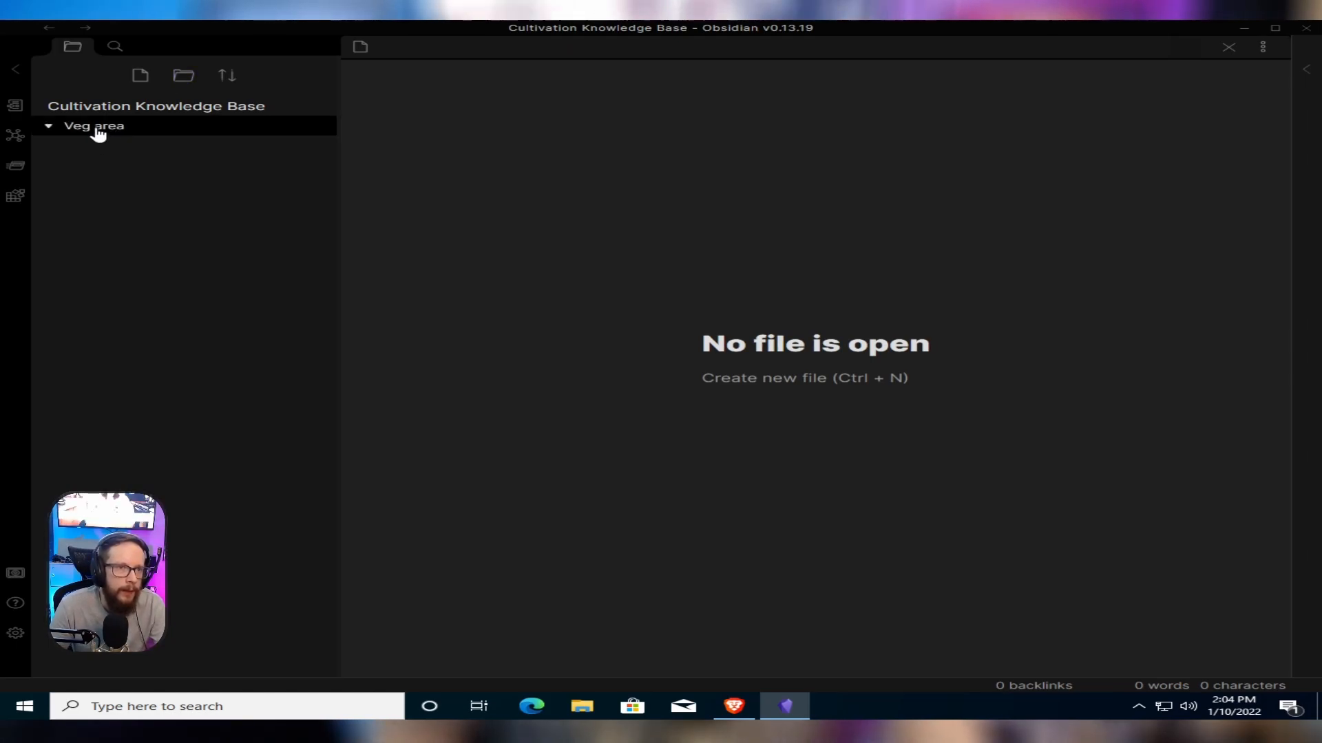
right_click(98, 134)
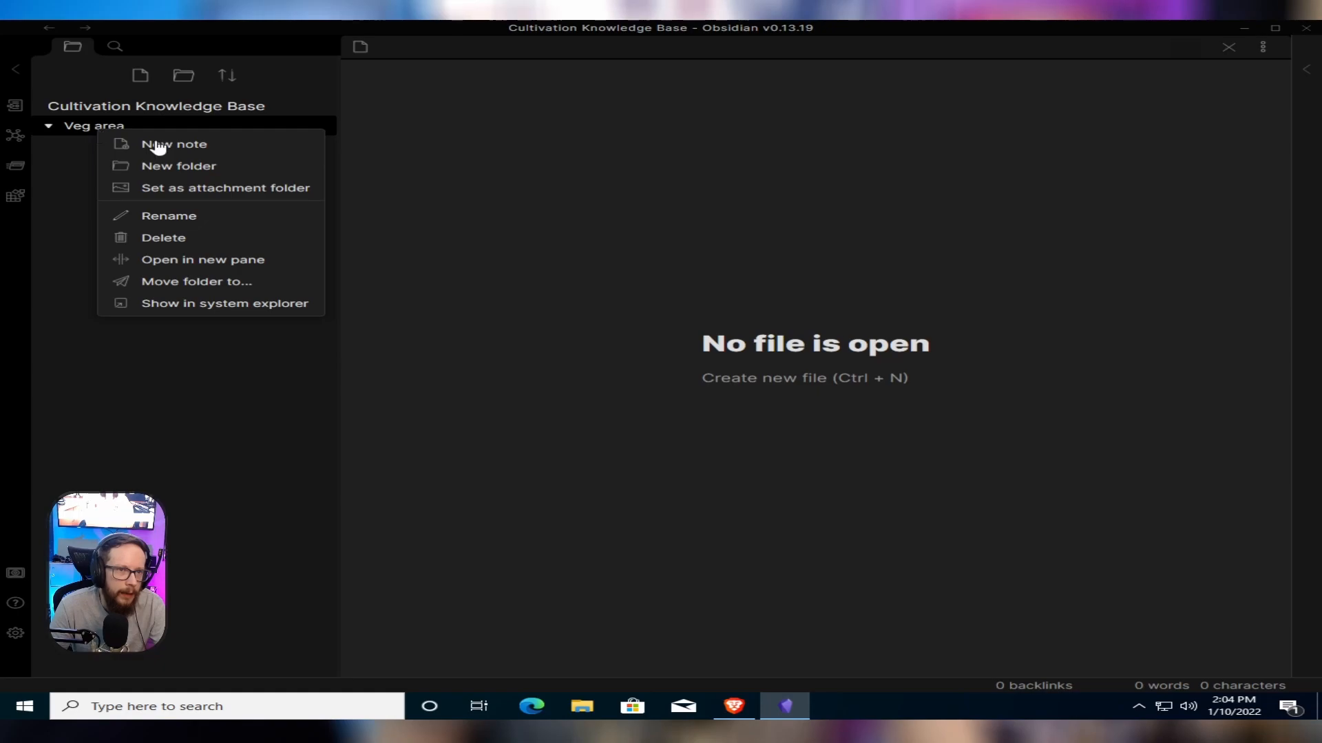
left_click(197, 151)
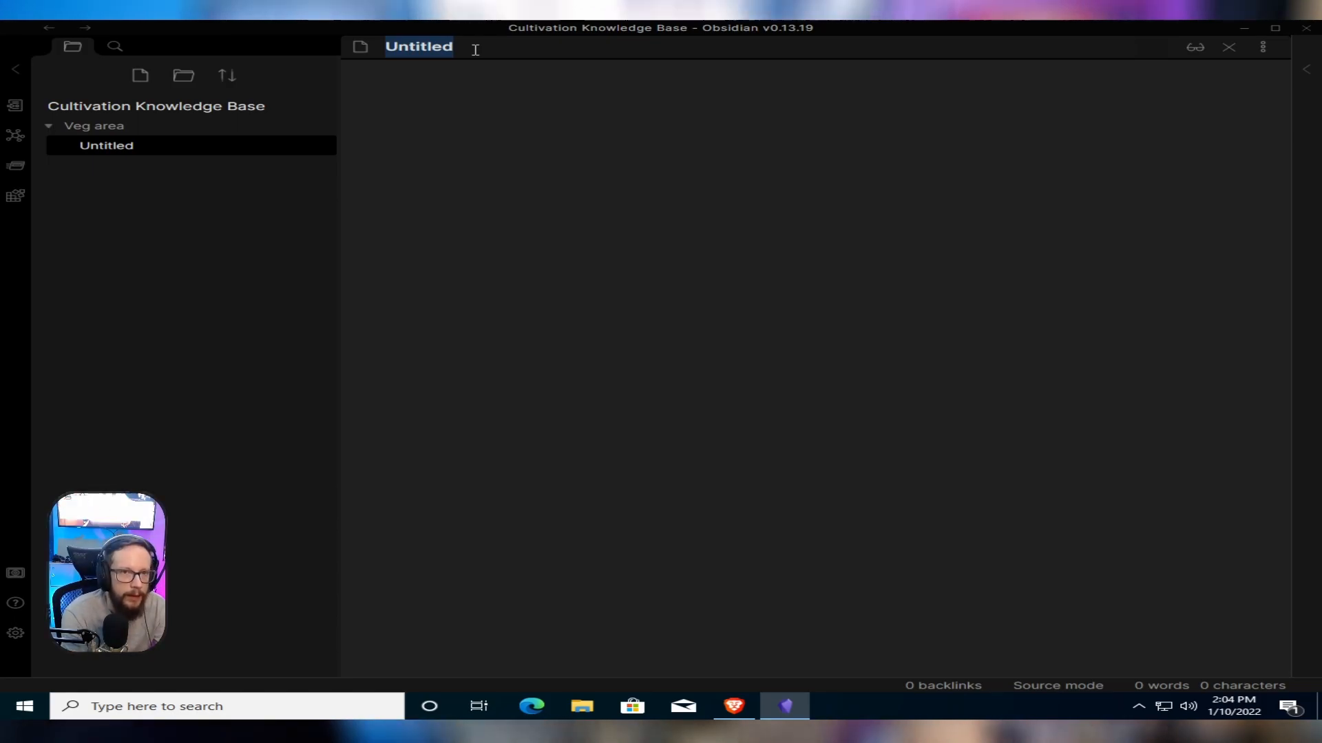
type("Topdress")
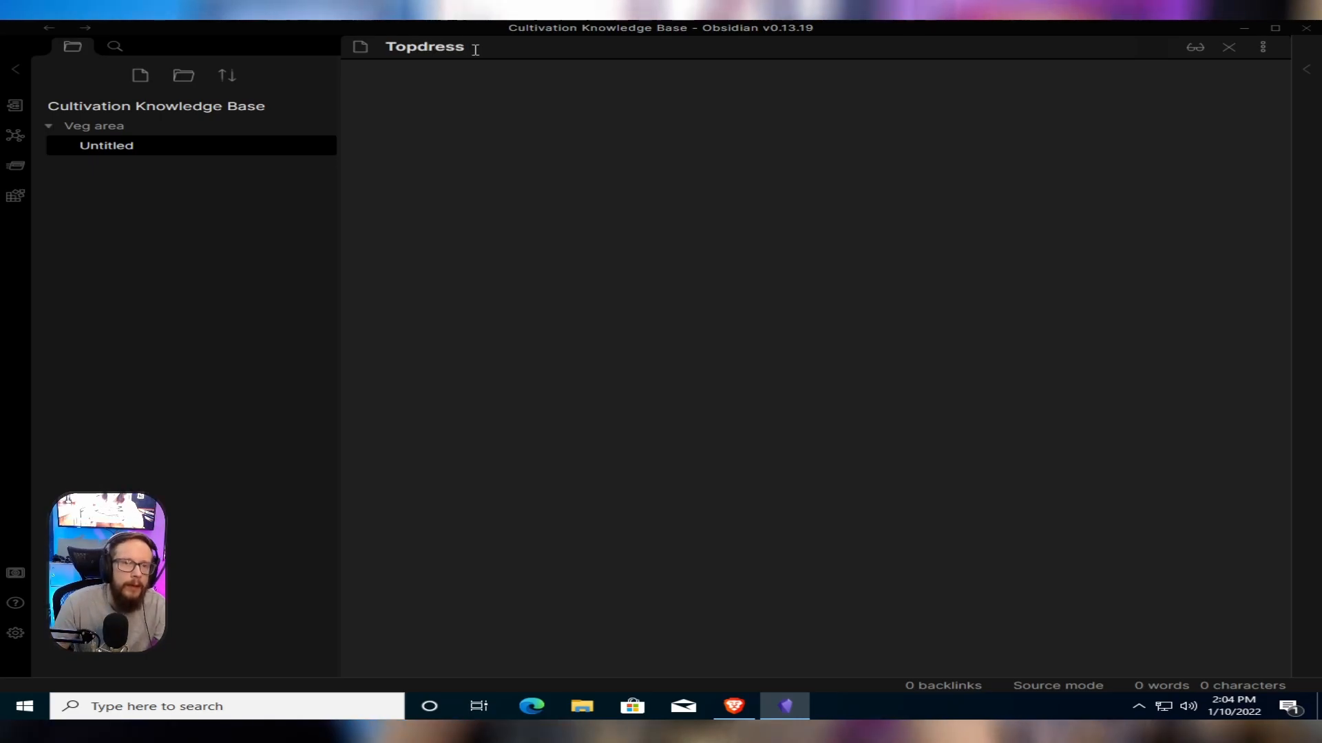
key("Return")
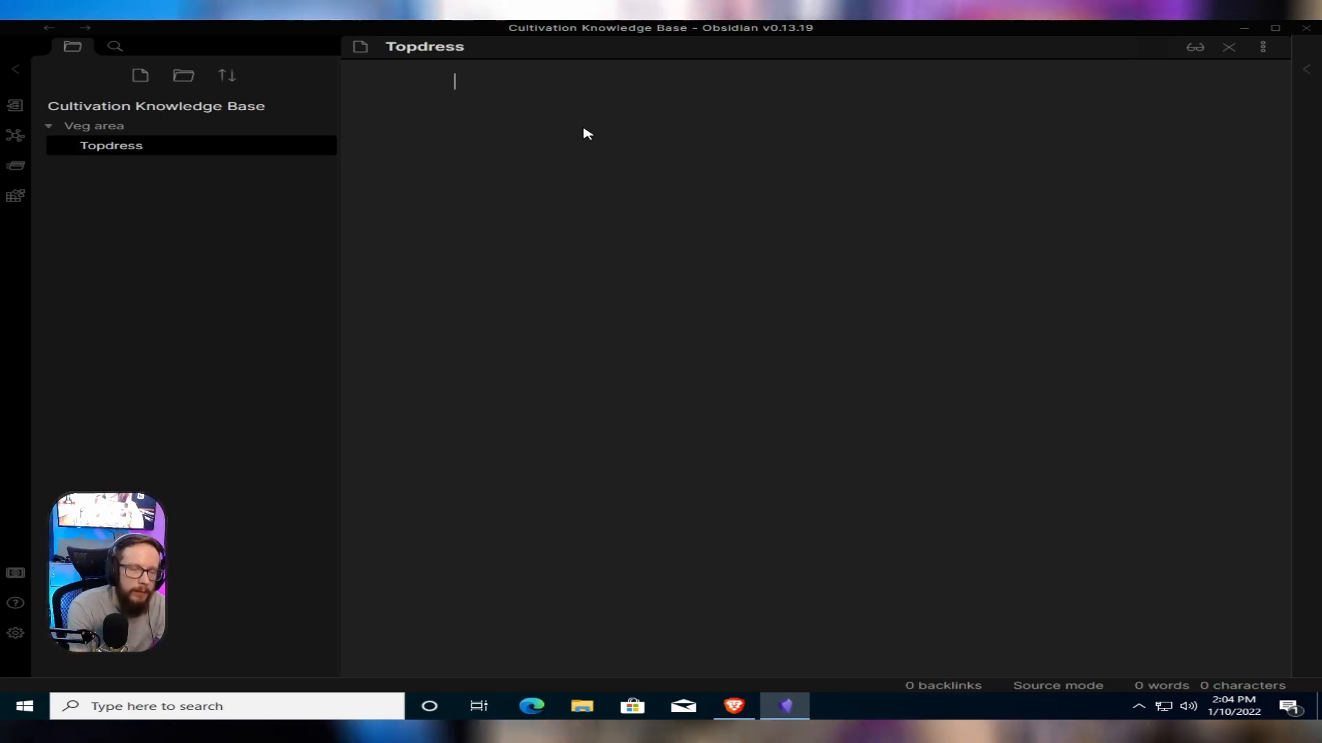
Write "List Topdress Amendments" as the first line of the Topdress note, followed by a blank line
type("List Top")
key("BackSpace")
type("dess")
key("BackSpace")
key("BackSpace")
key("BackSpace")
key("BackSpace")
type("ress Amendmen")
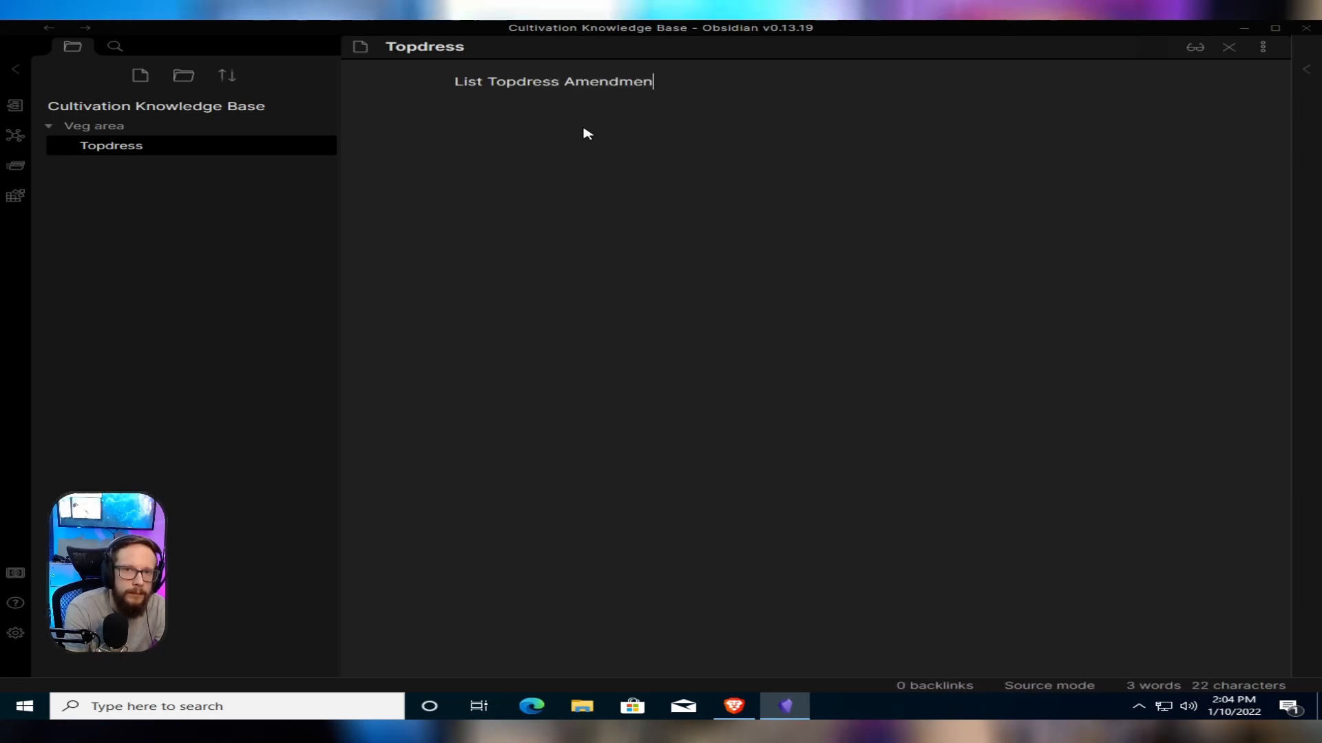
type("ts")
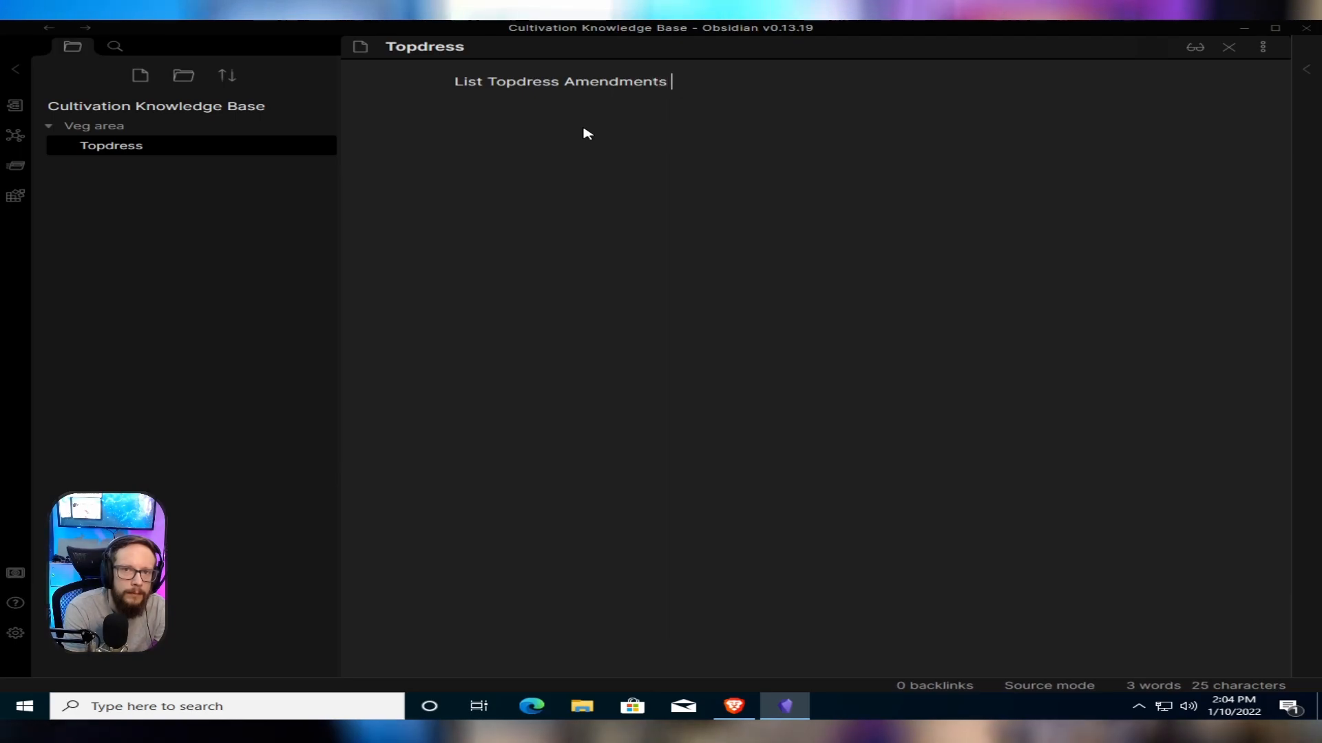
key("Return")
key("Return")
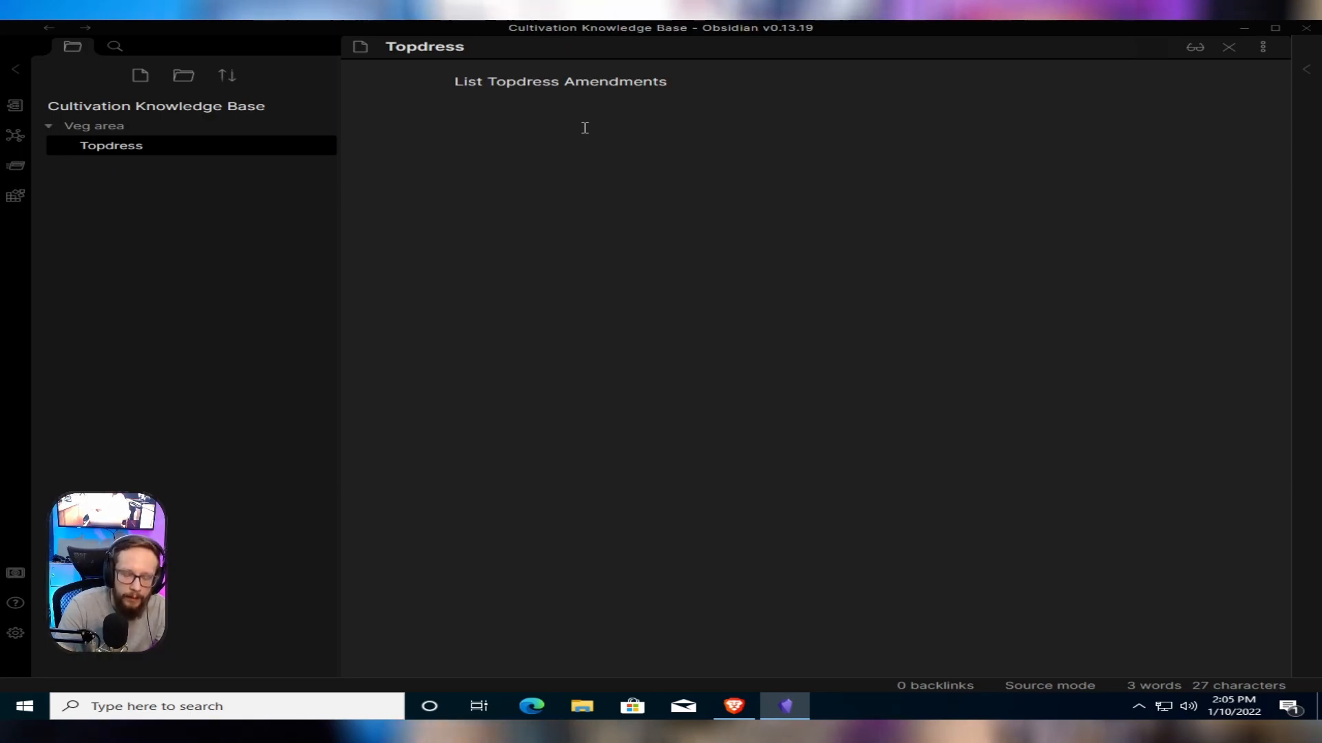
Add the date 1-10-2022 below the amendments line and close the Topdress note
type("1-10-20")
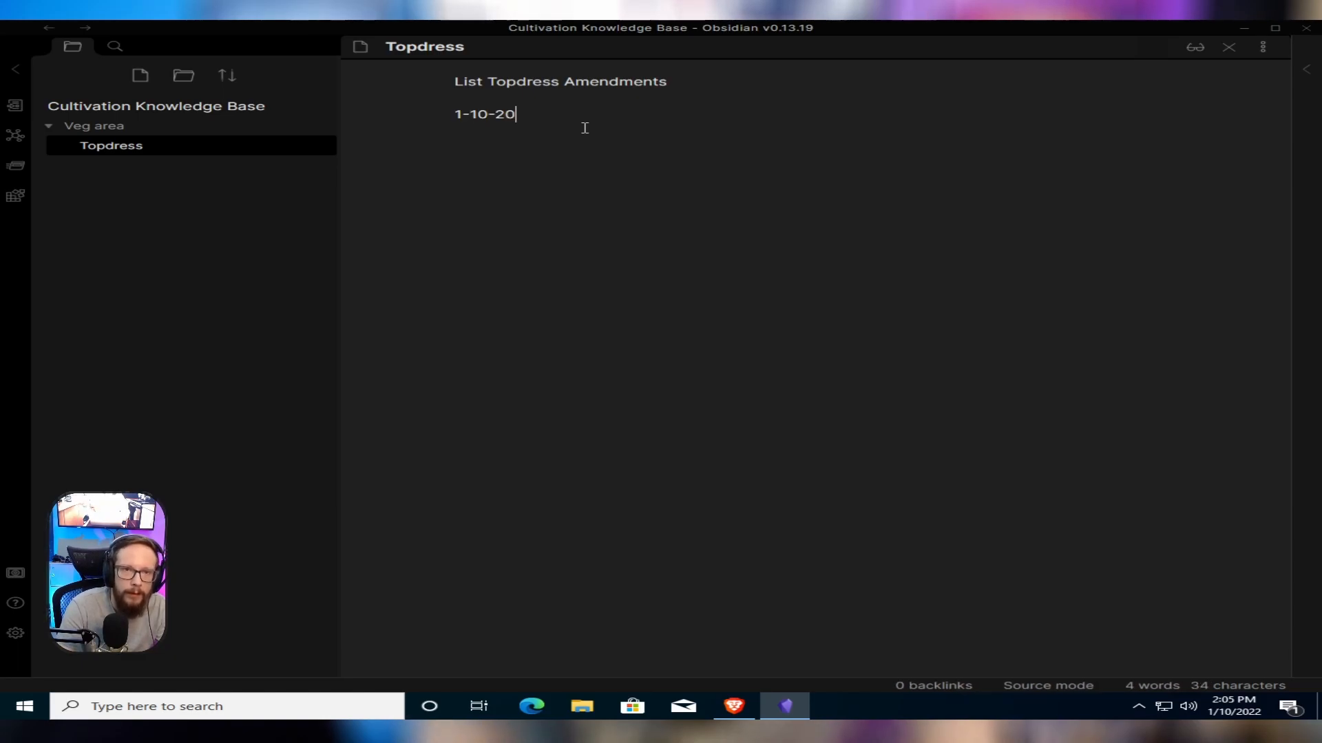
type("22")
key("Return")
key("Return")
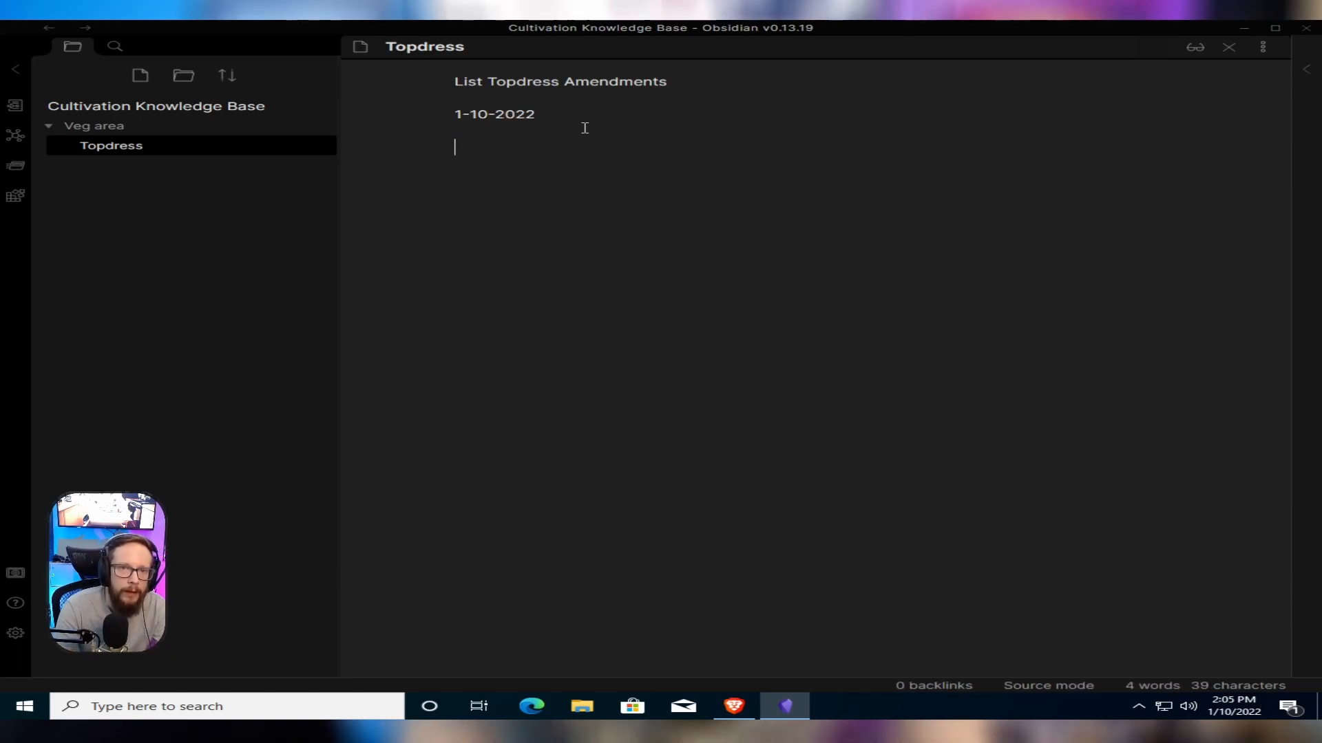
key("ctrl+w")
Create a note titled "Strains in veg area" inside the Veg area folder
right_click(184, 129)
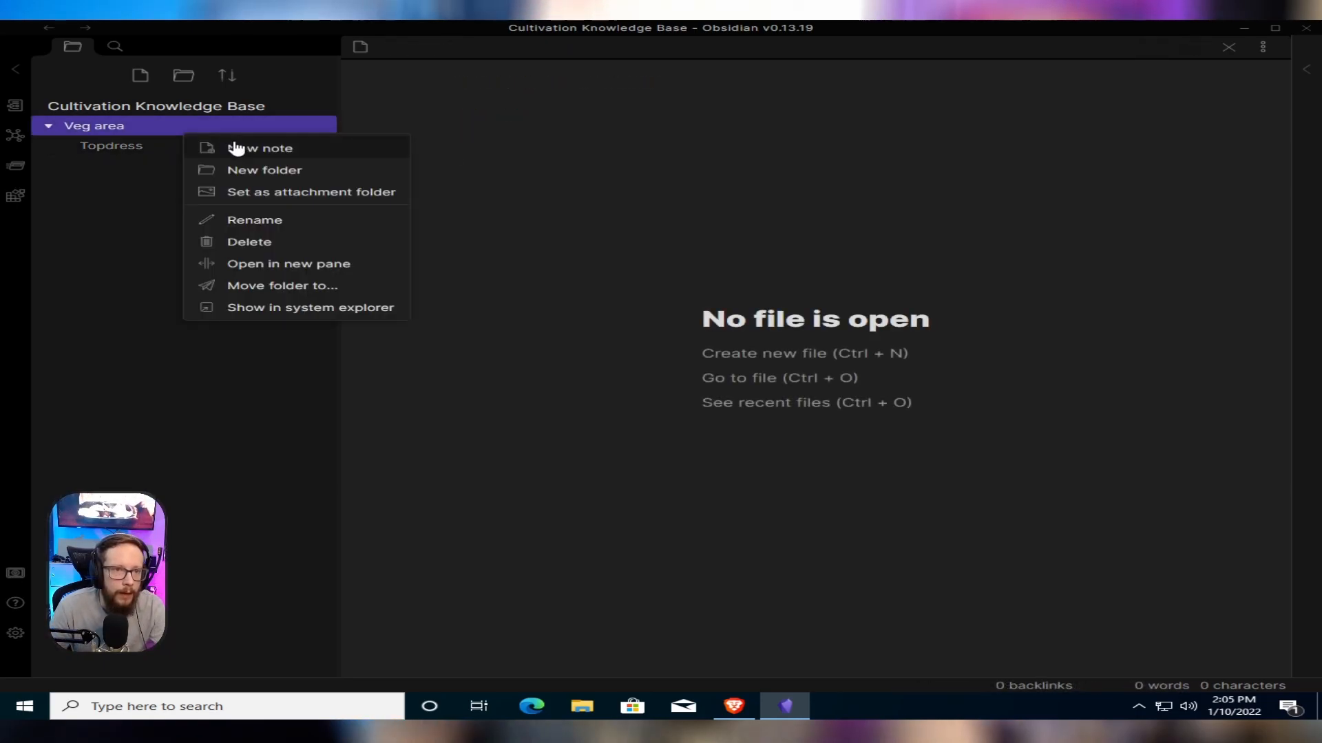
left_click(261, 149)
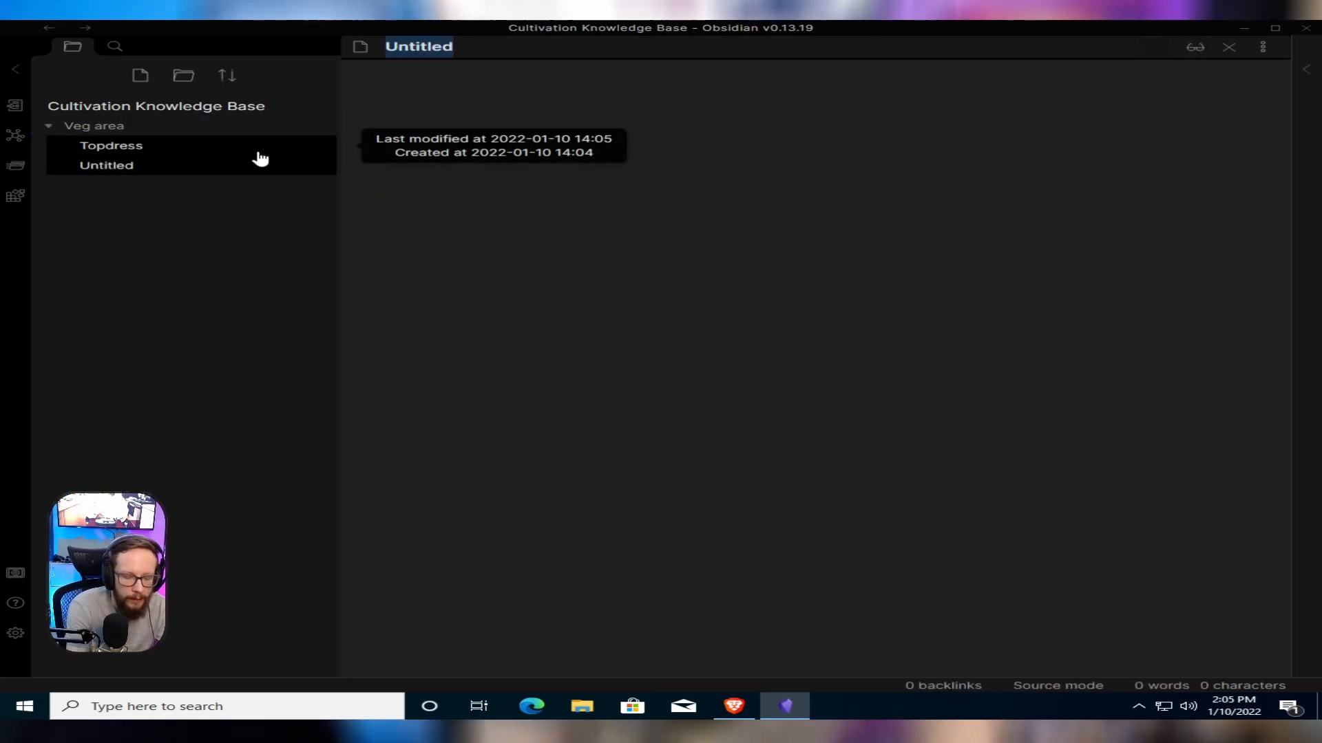
type("Str")
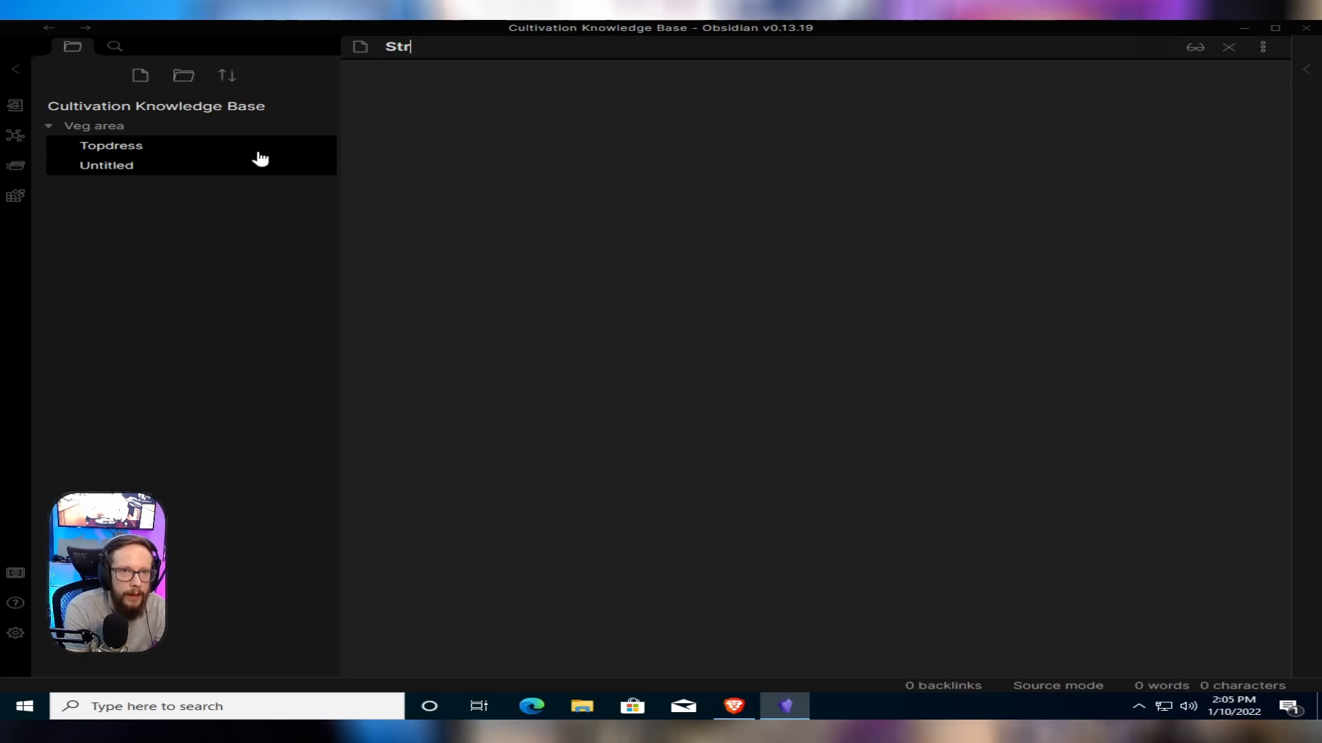
type("ains ")
type("in t")
type("ega")
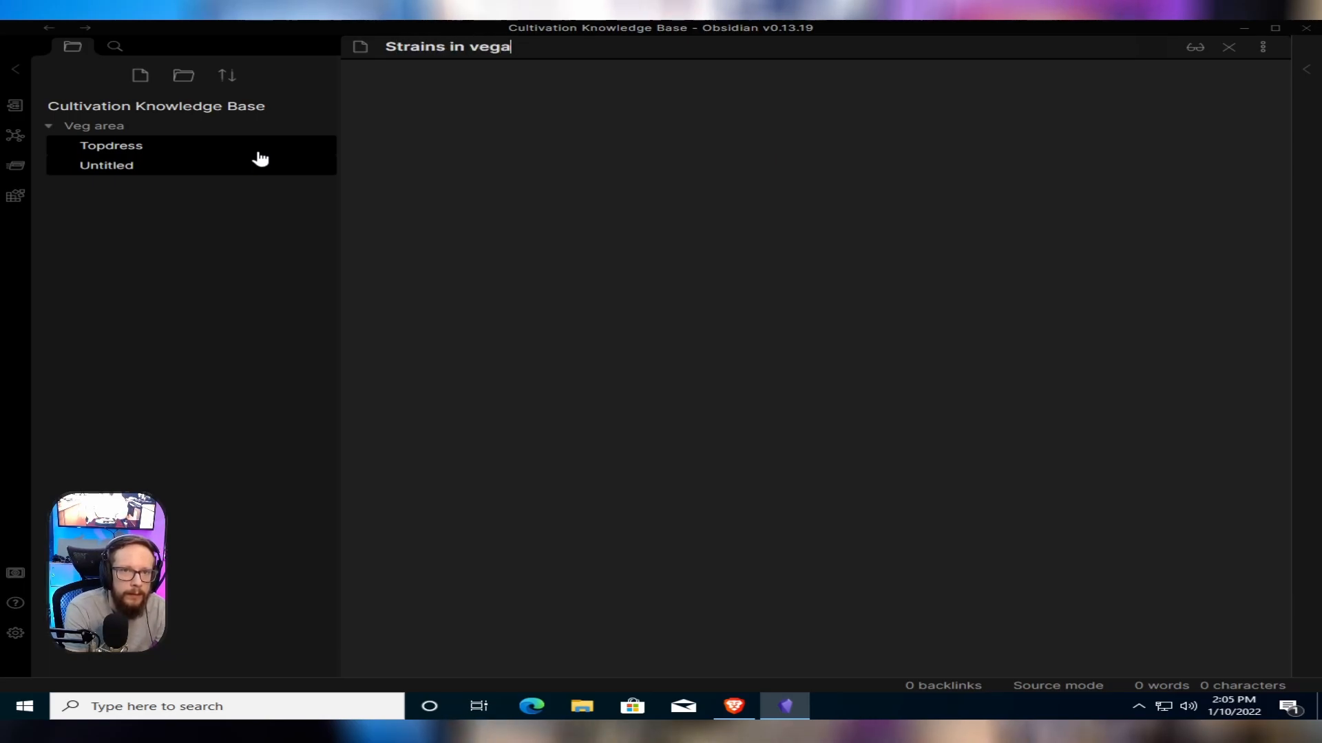
key("BackSpace")
type("area")
key("Return")
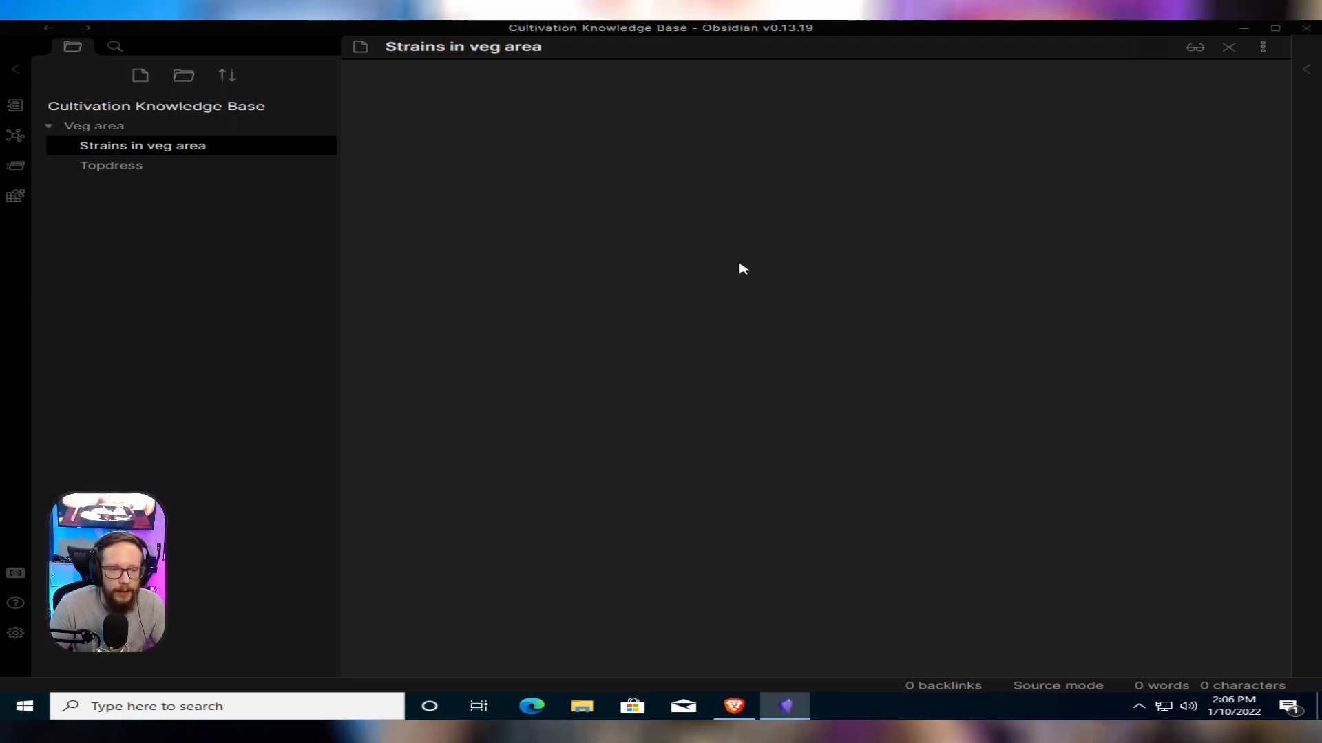
Switch to the Brave browser and open google.com in a new tab
left_click(734, 707)
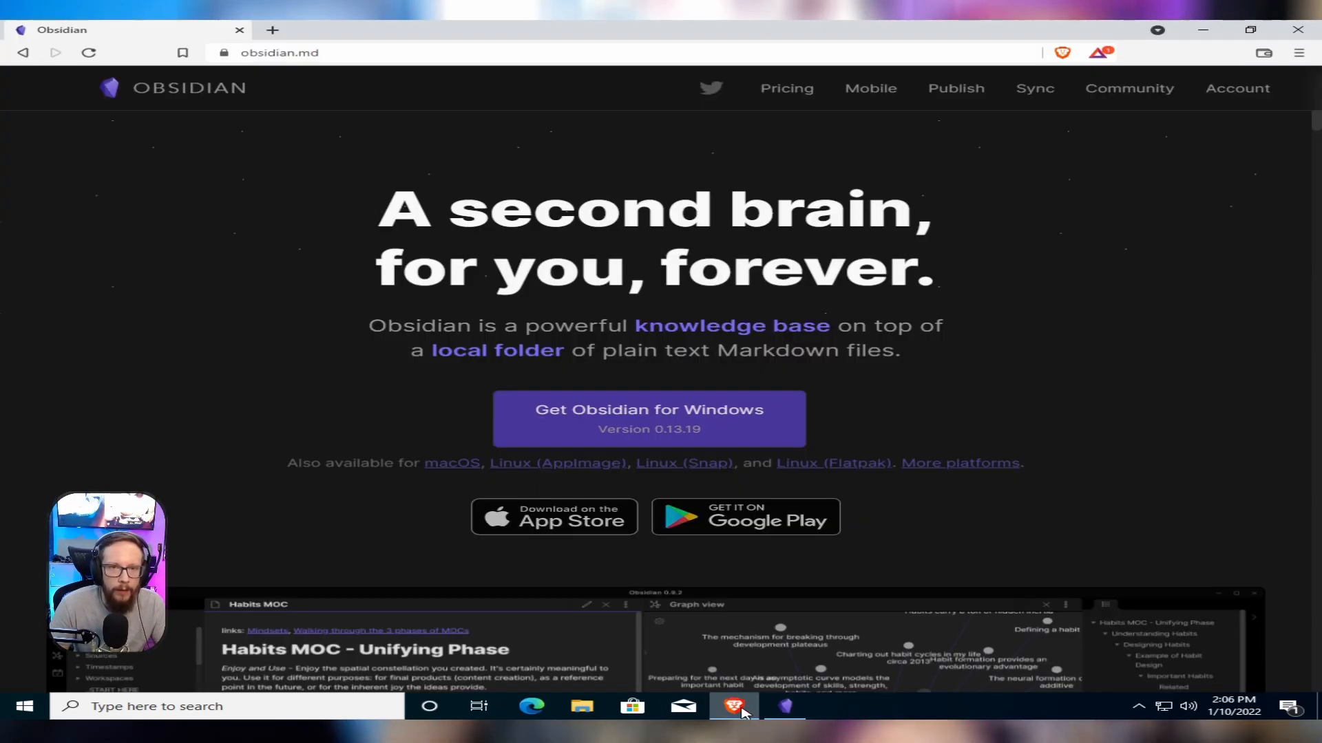
left_click(273, 32)
type("google")
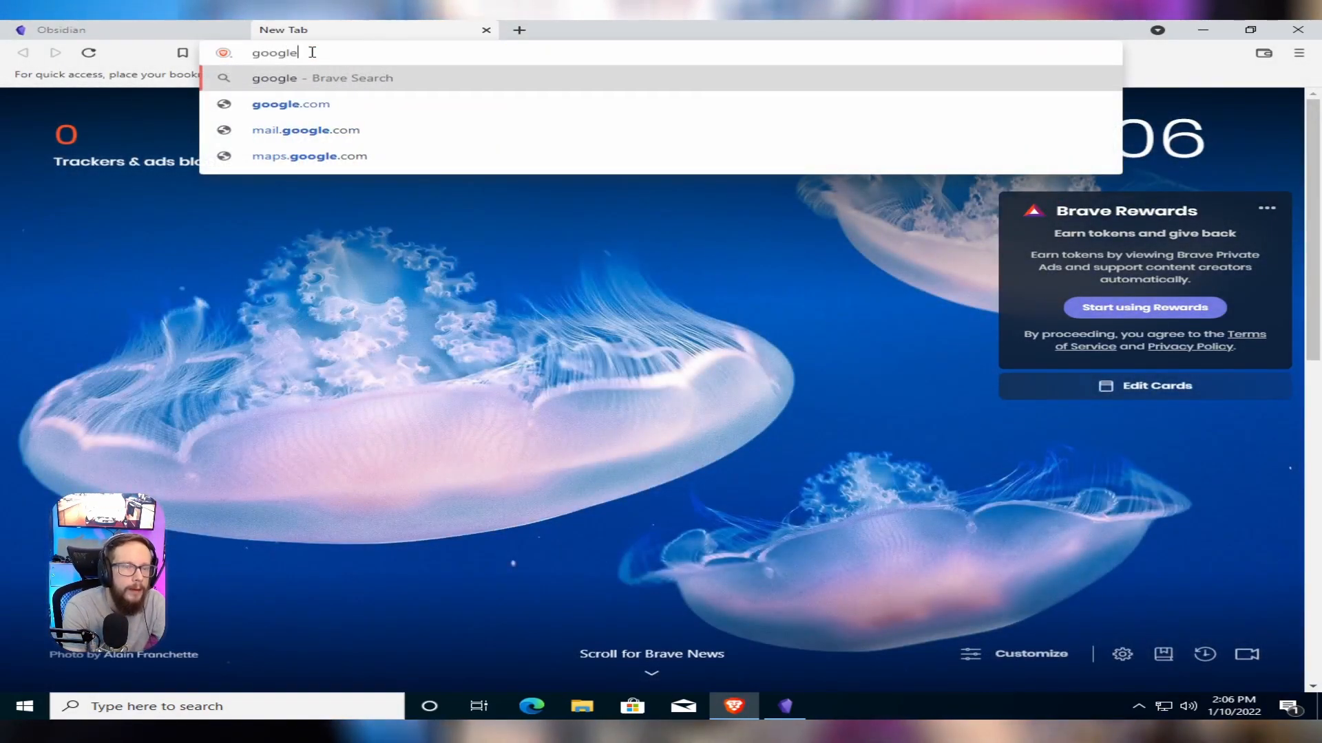
key("Down")
key("Return")
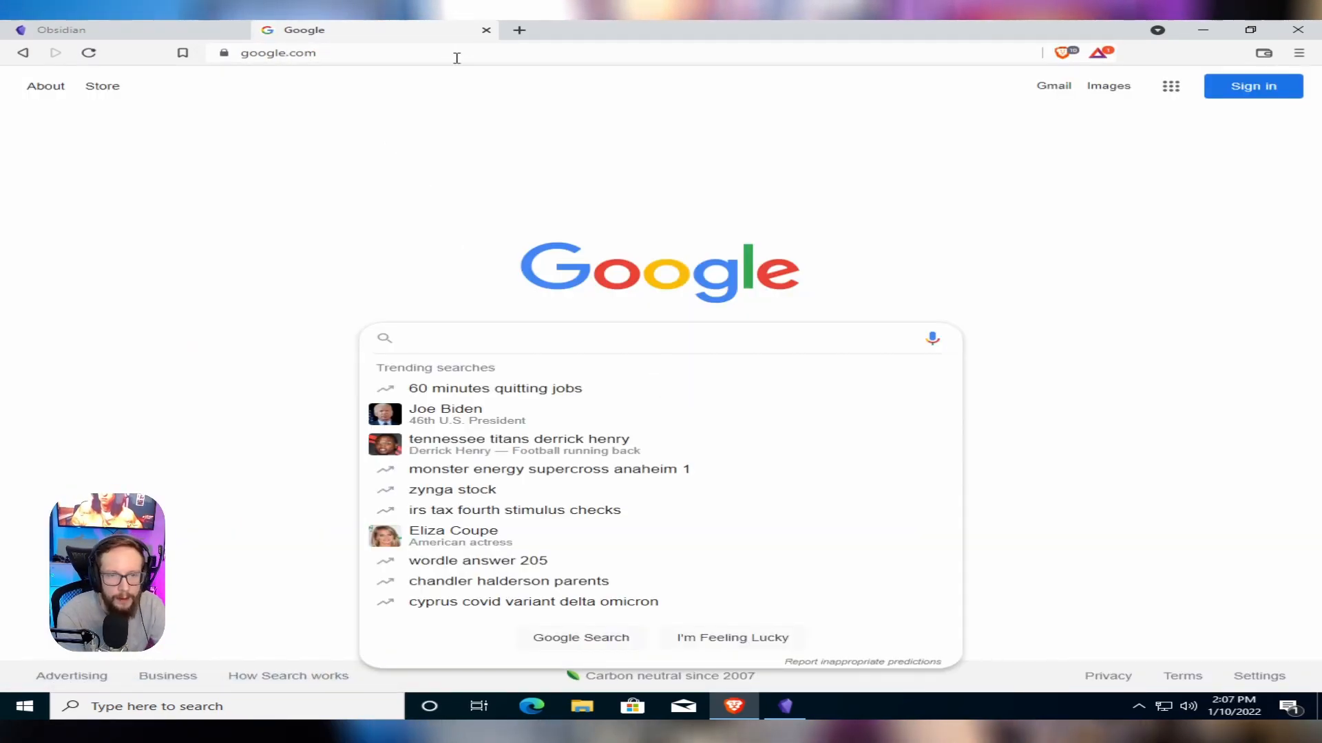
Search Google for "vpd chart" and show the image results
type("vpd chart")
key("Return")
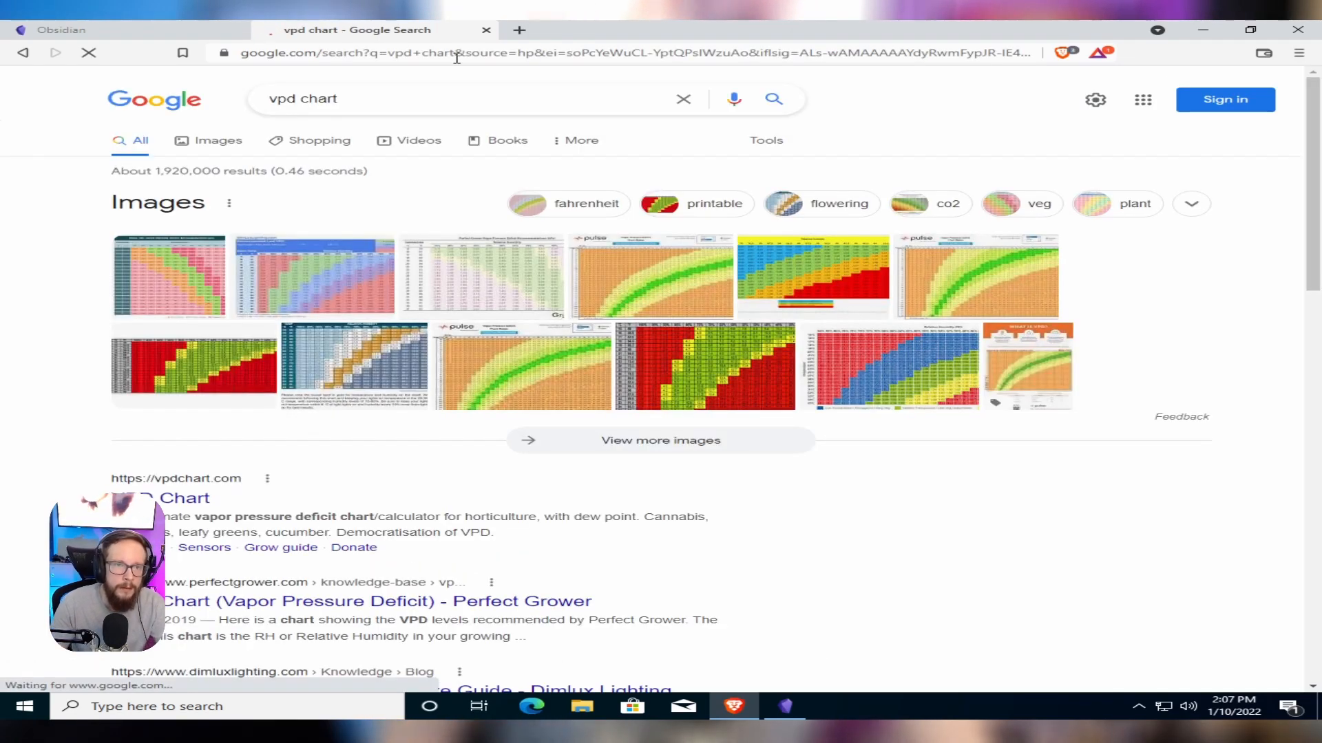
left_click(201, 144)
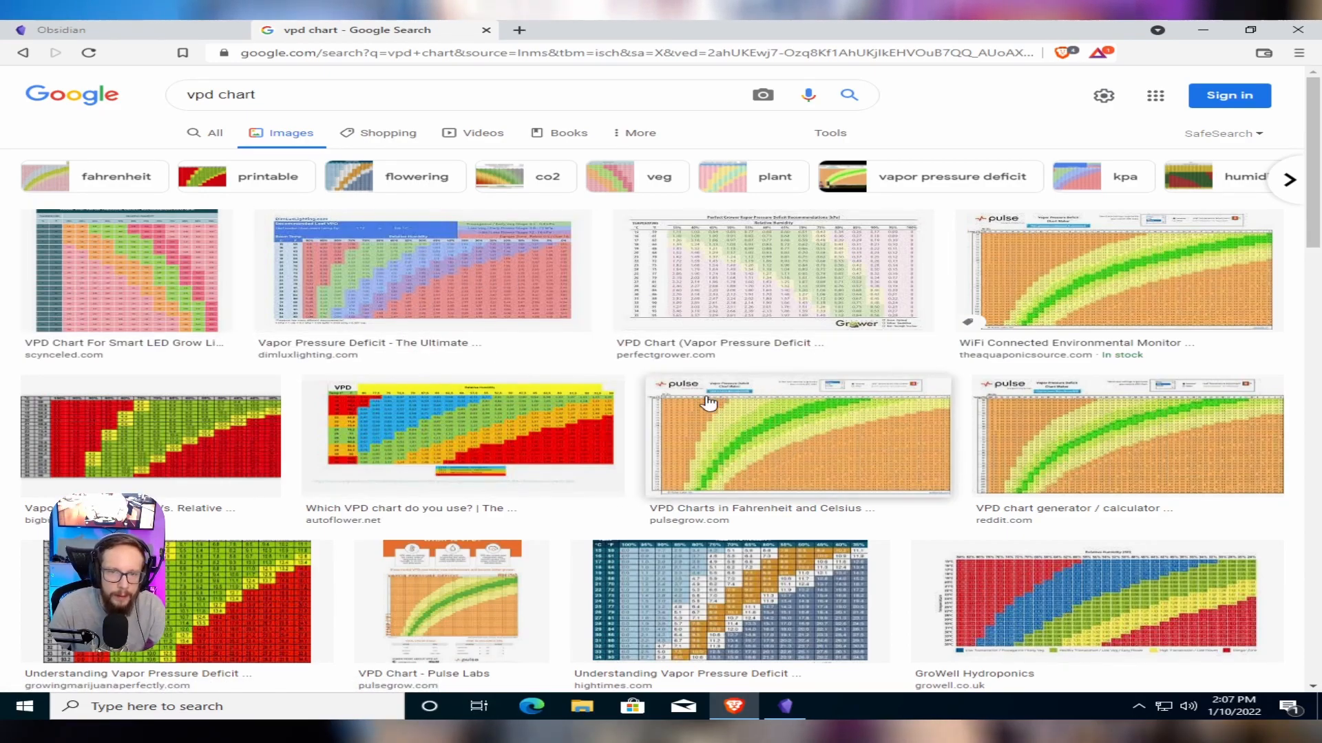
Embed the Pulse Grow VPD chart image in the Strains in veg area note in Obsidian and preview it in reading view
left_click(800, 448)
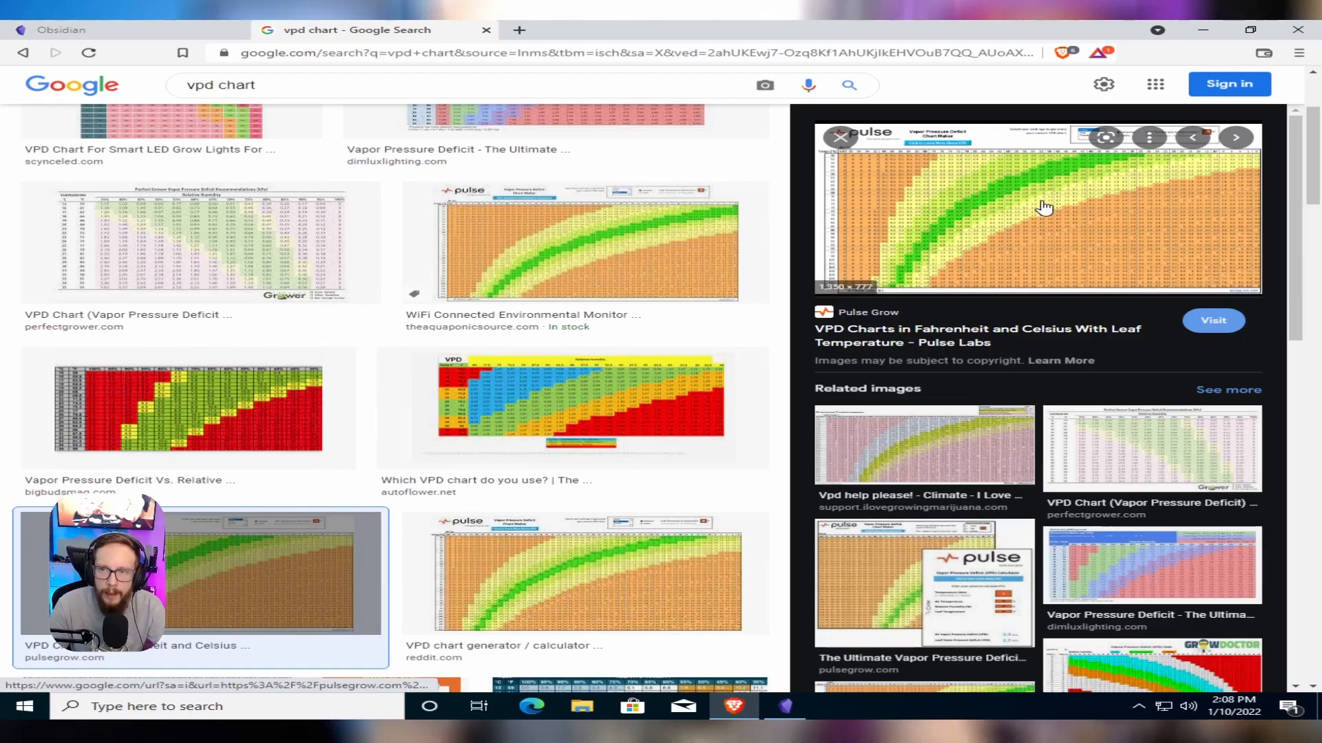
left_click_drag(1041, 207, 681, 281)
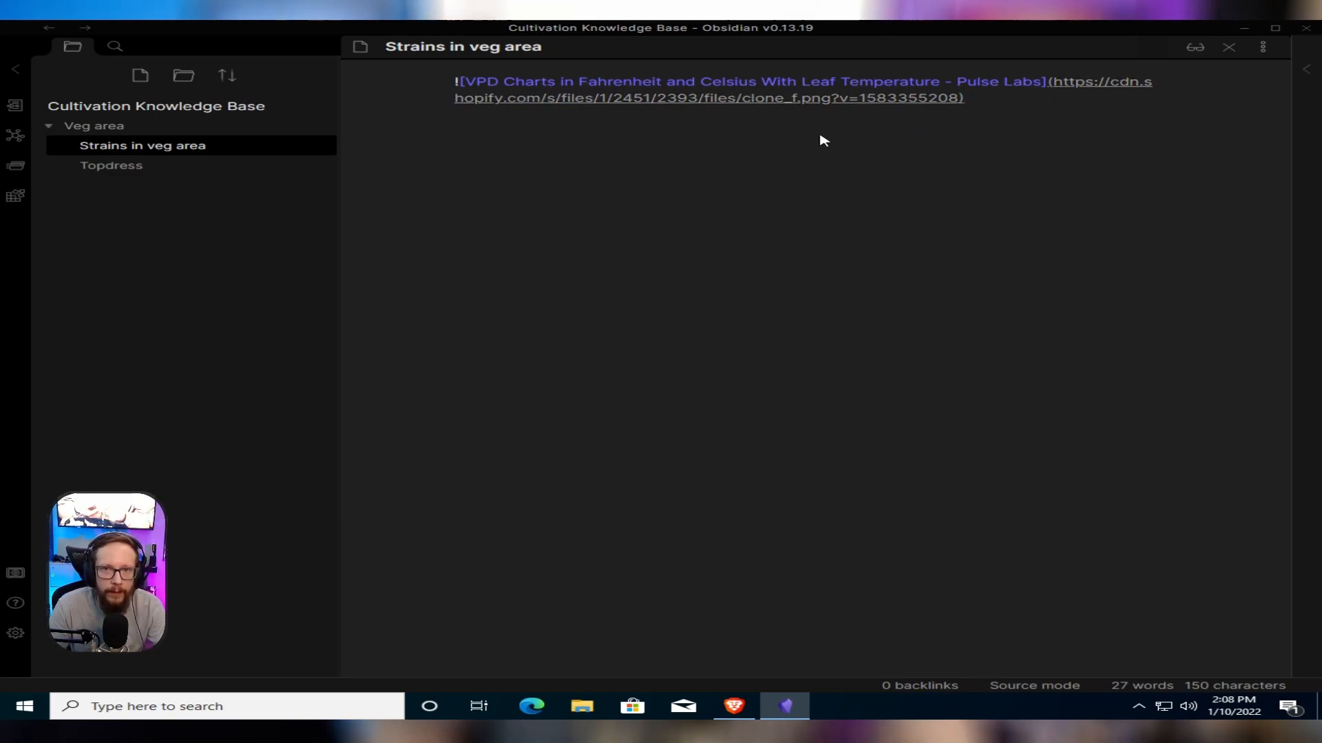
left_click(1196, 47)
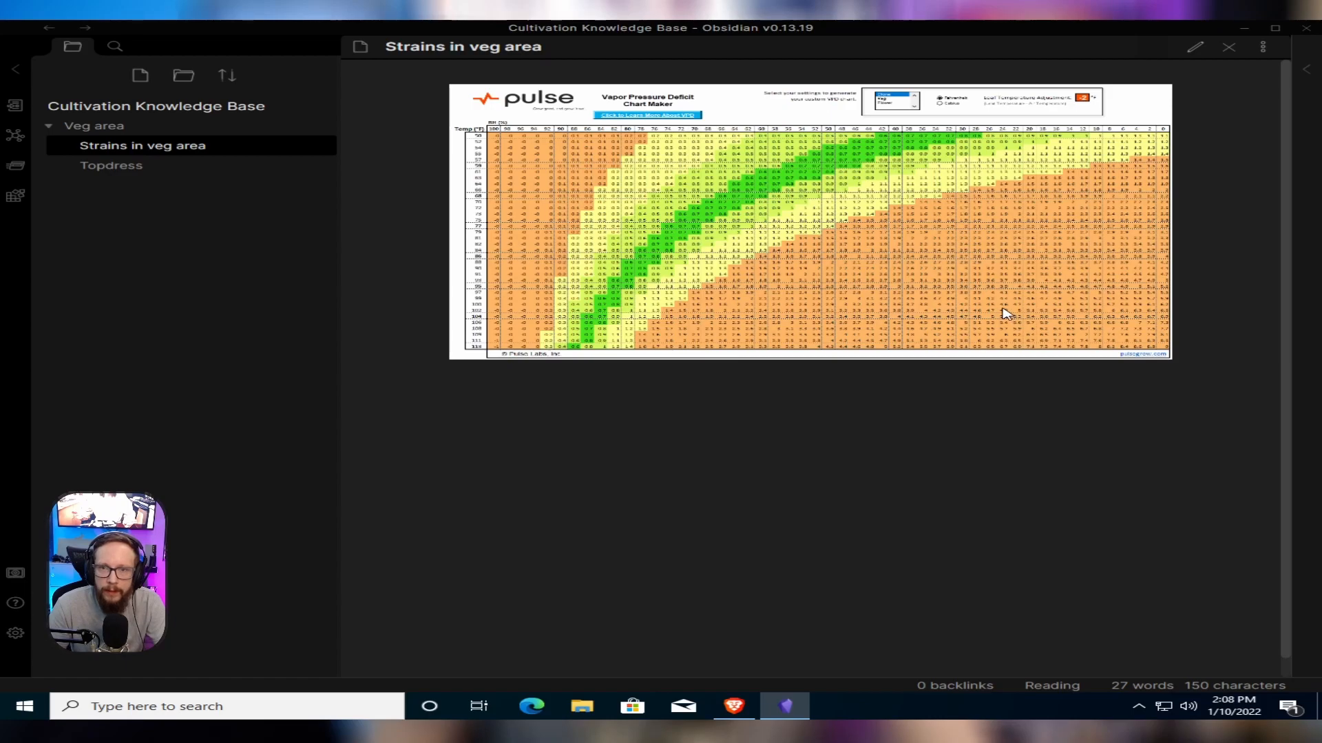
Return to editing the note, add "my vpd was off by 1 point 1-10-2022" two blank lines below the chart embed, and preview the note
left_click(1197, 49)
left_click(1029, 108)
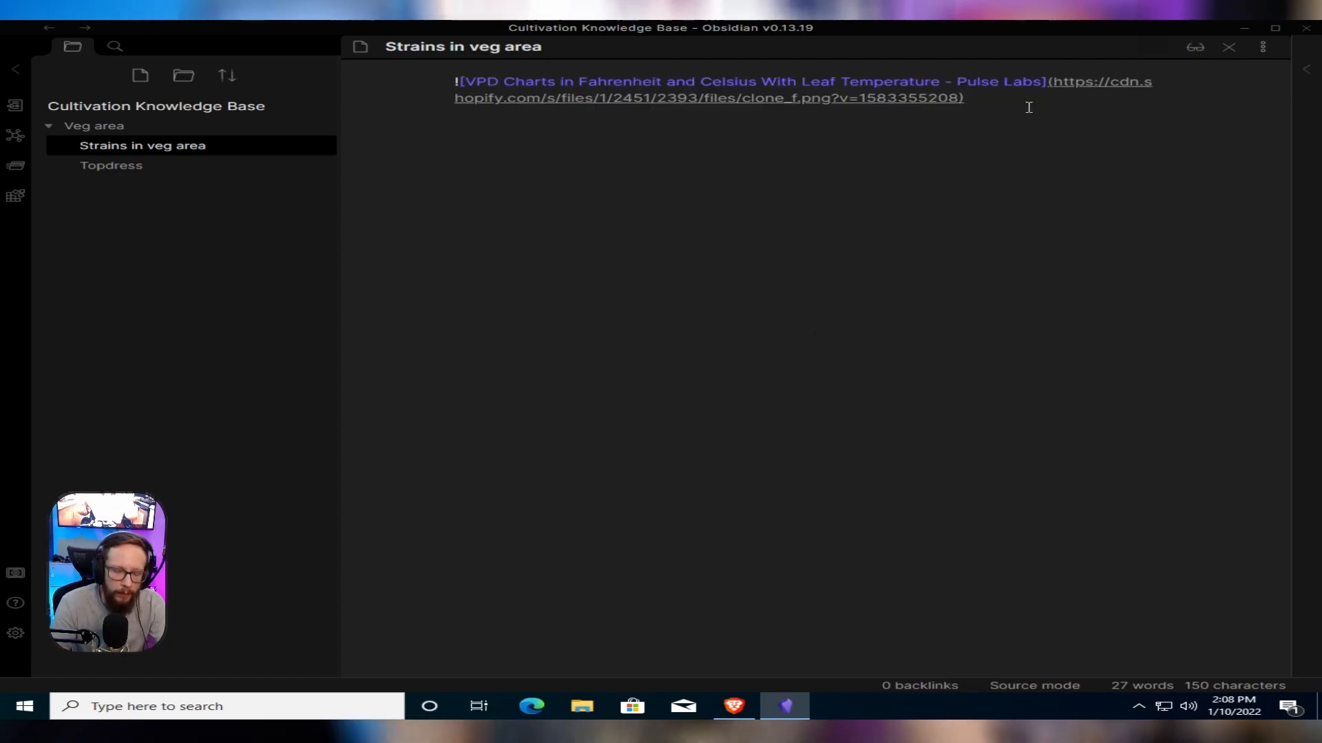
key("Return")
key("Return")
key("Return")
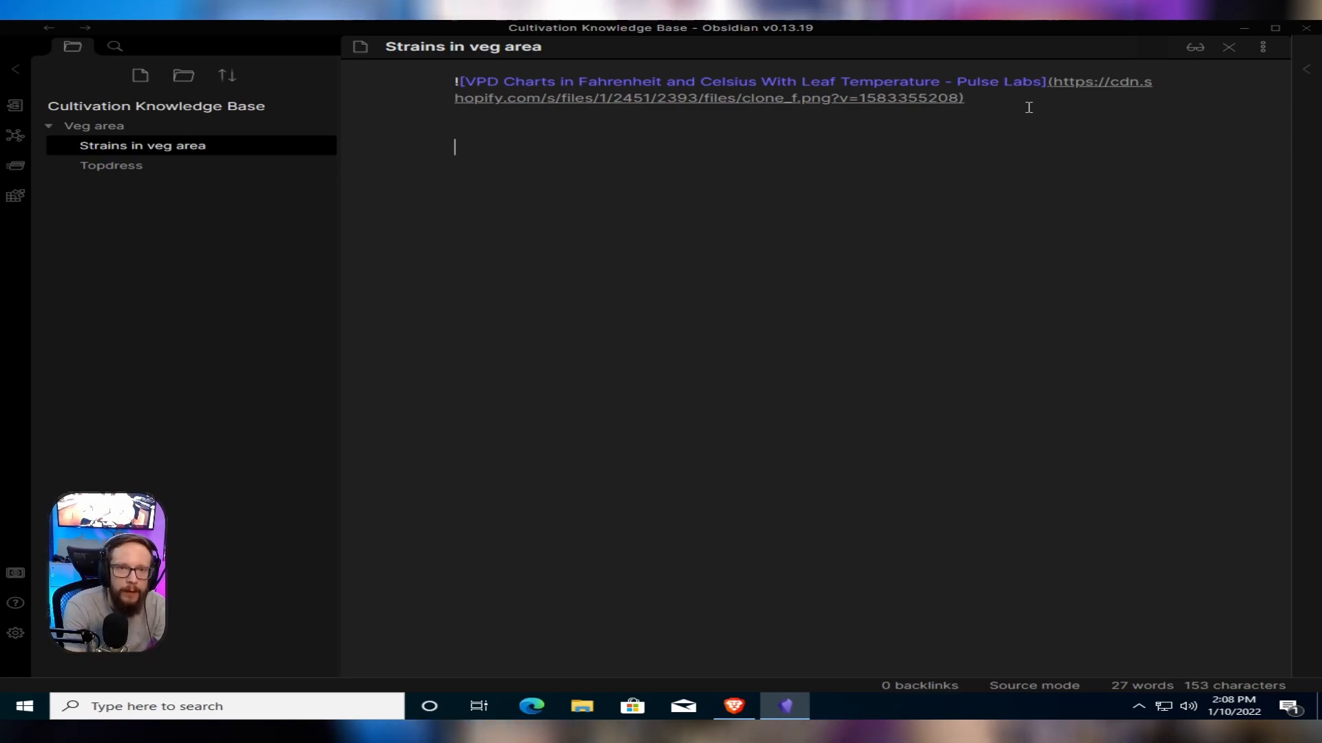
type("m")
key("BackSpace")
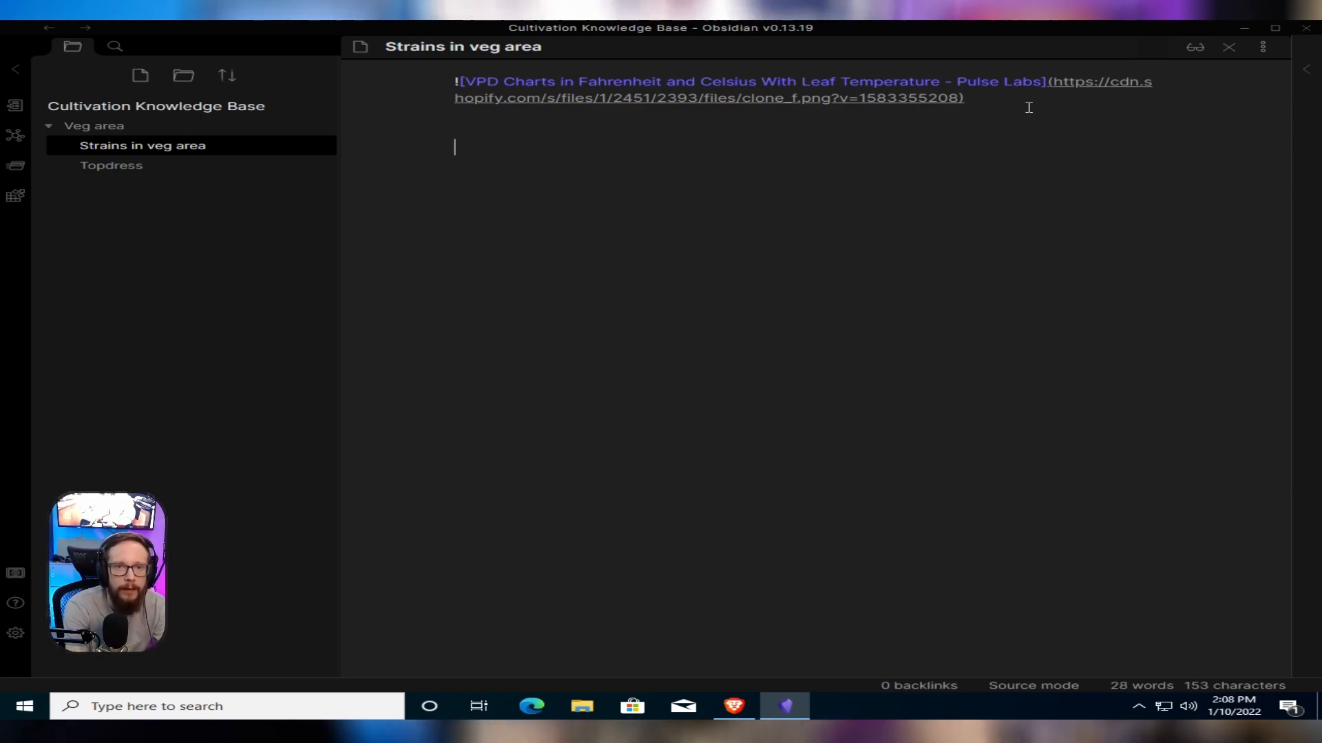
type("my vpd")
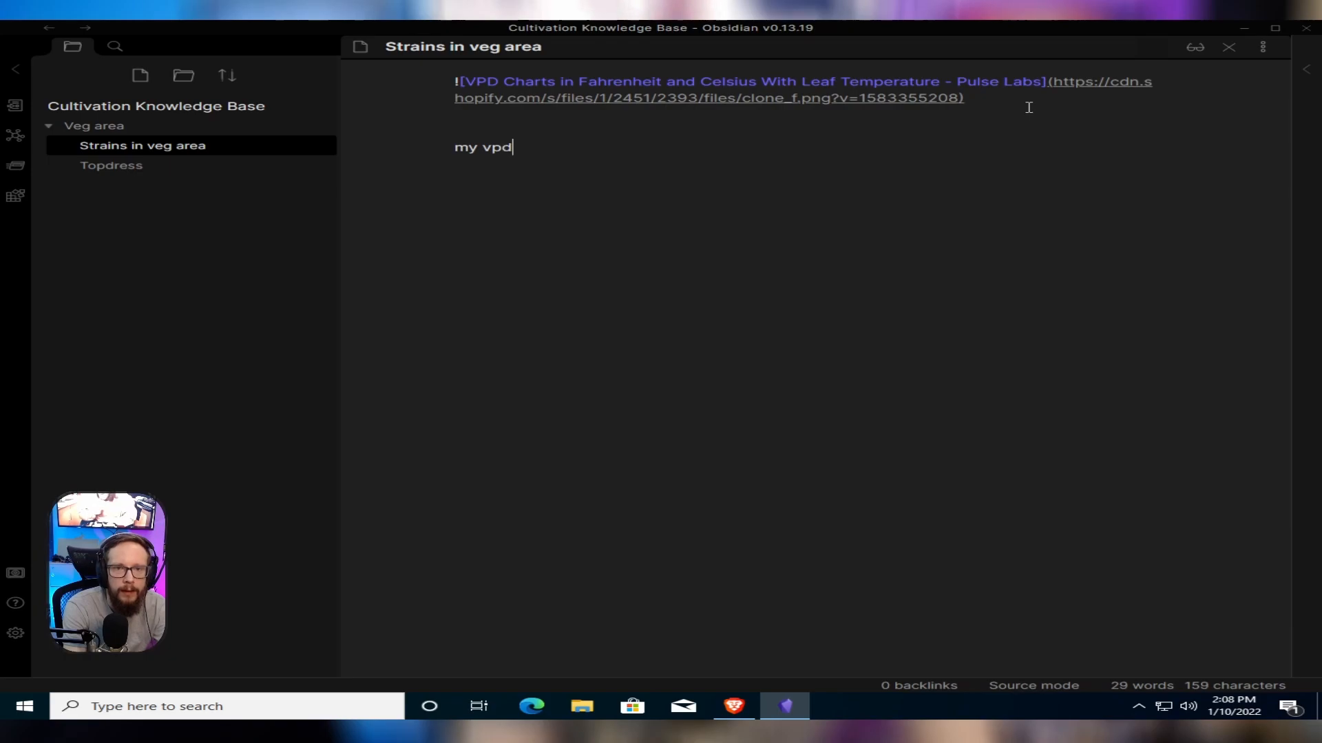
type(" was off ")
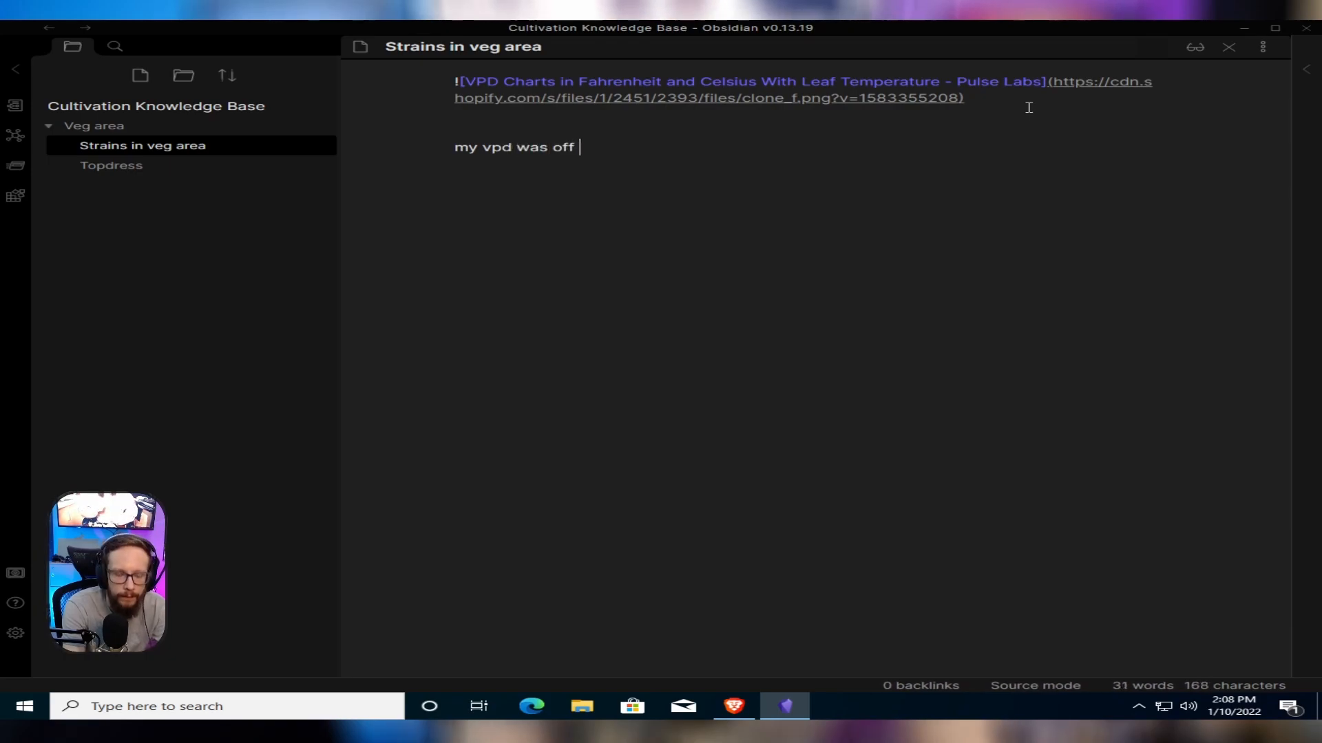
type("by 1")
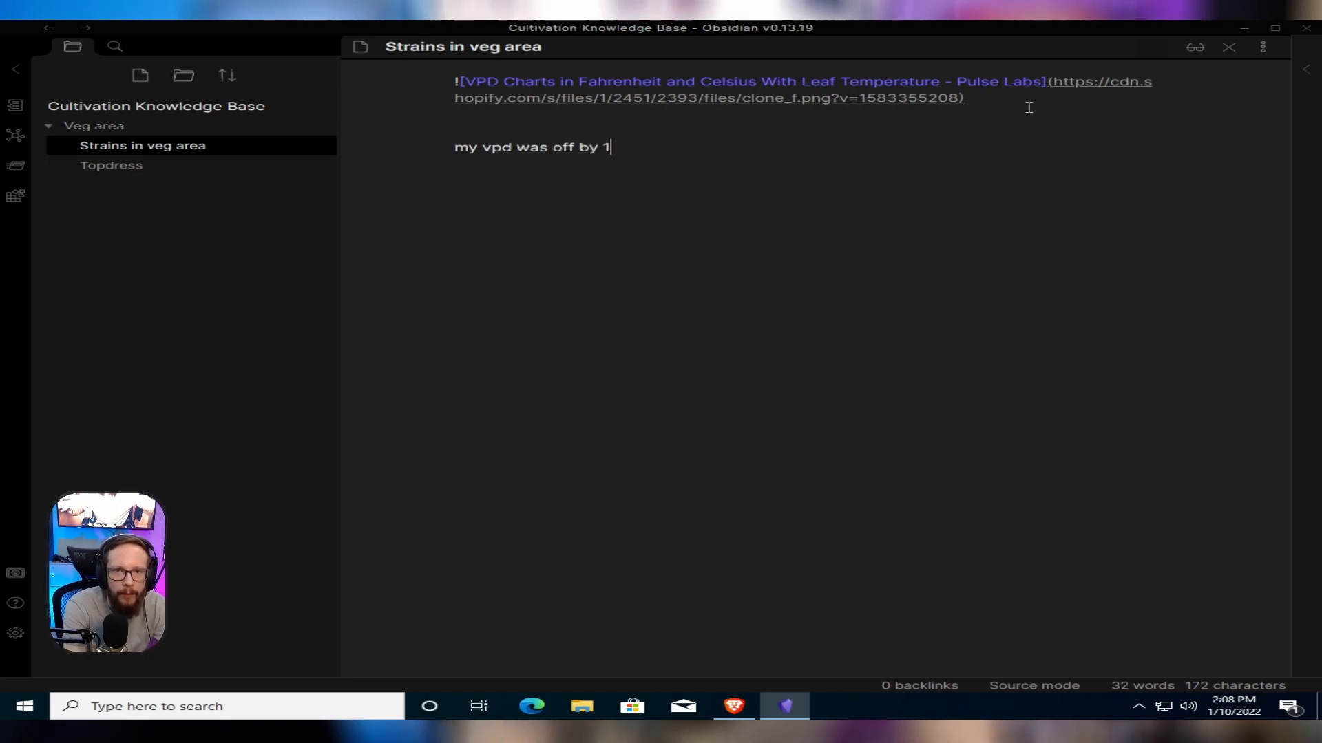
type(" point ")
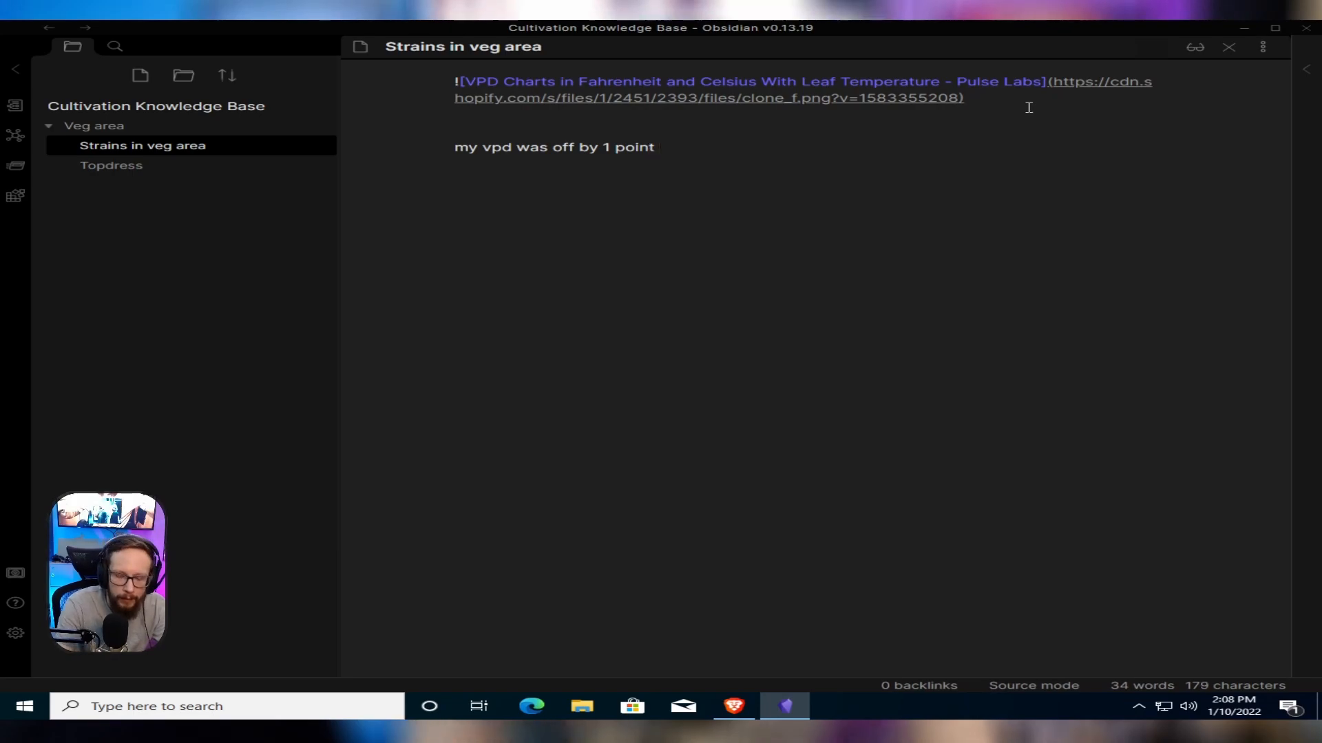
type("1-")
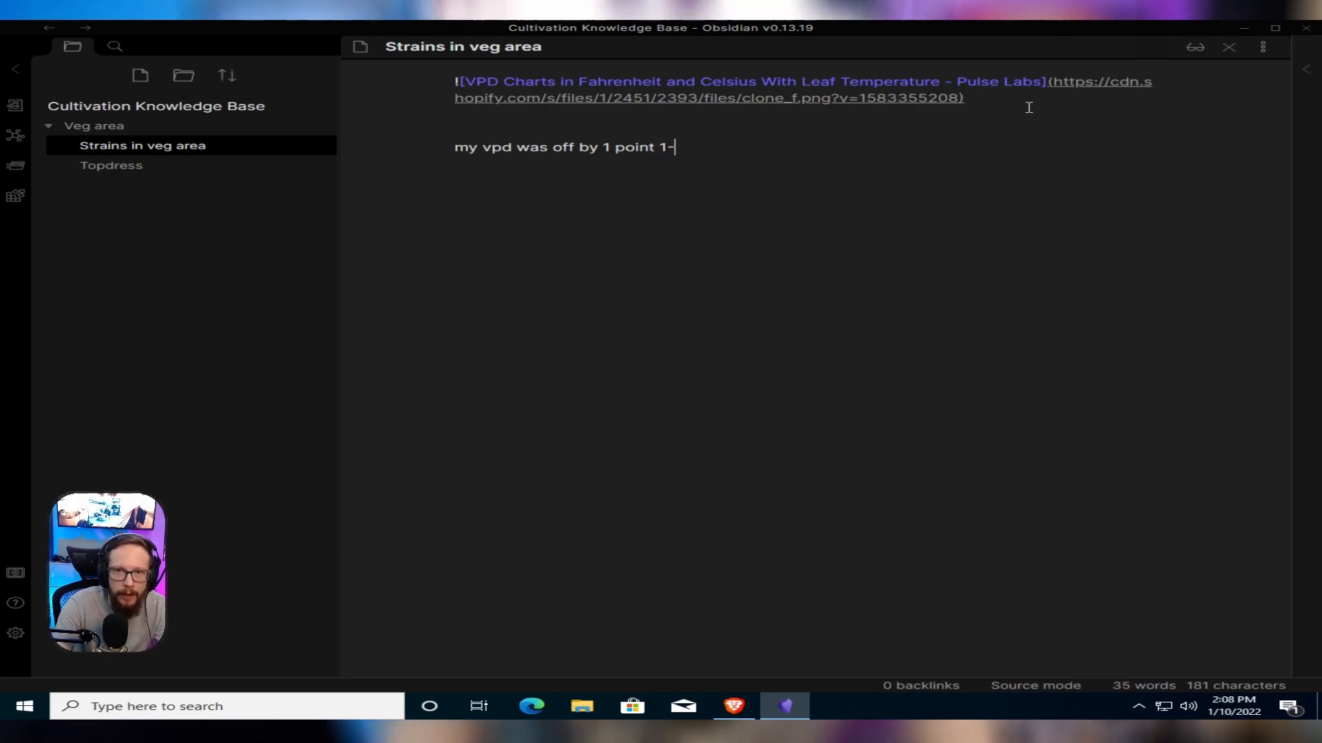
type("10-2022")
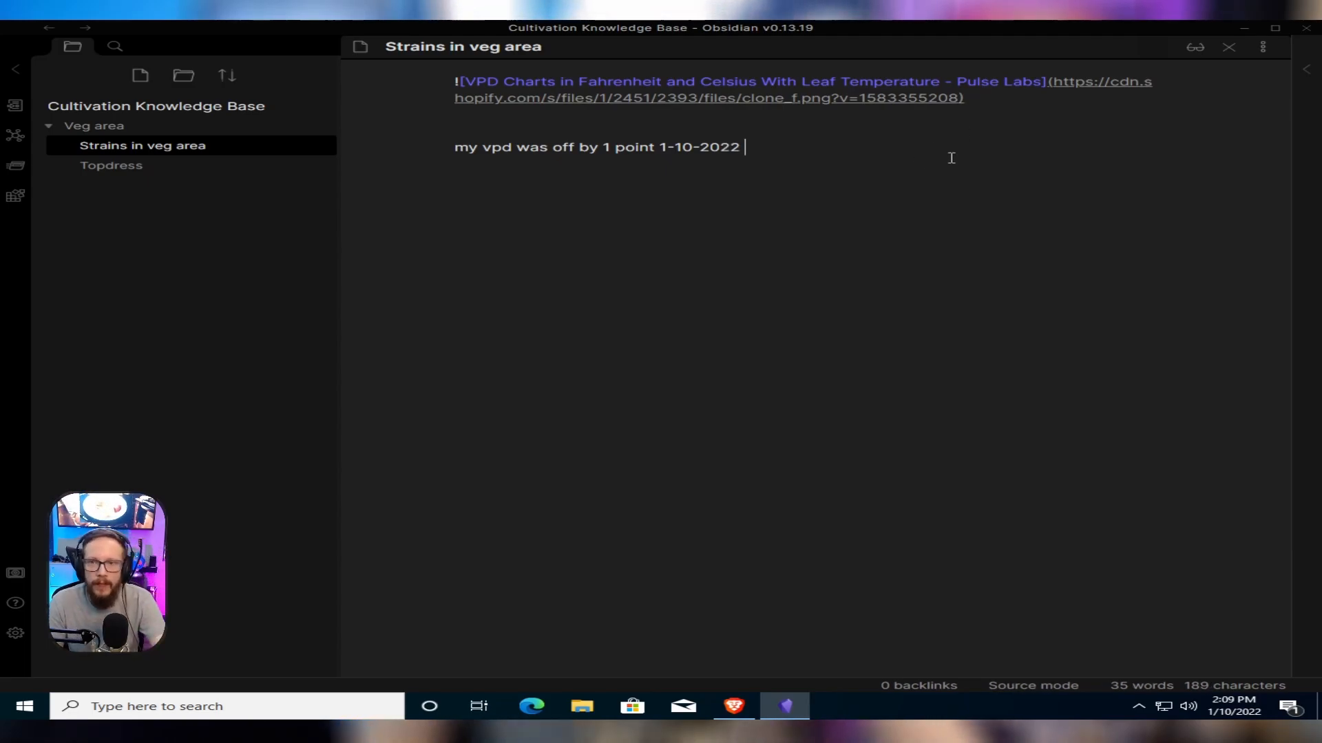
left_click(1196, 48)
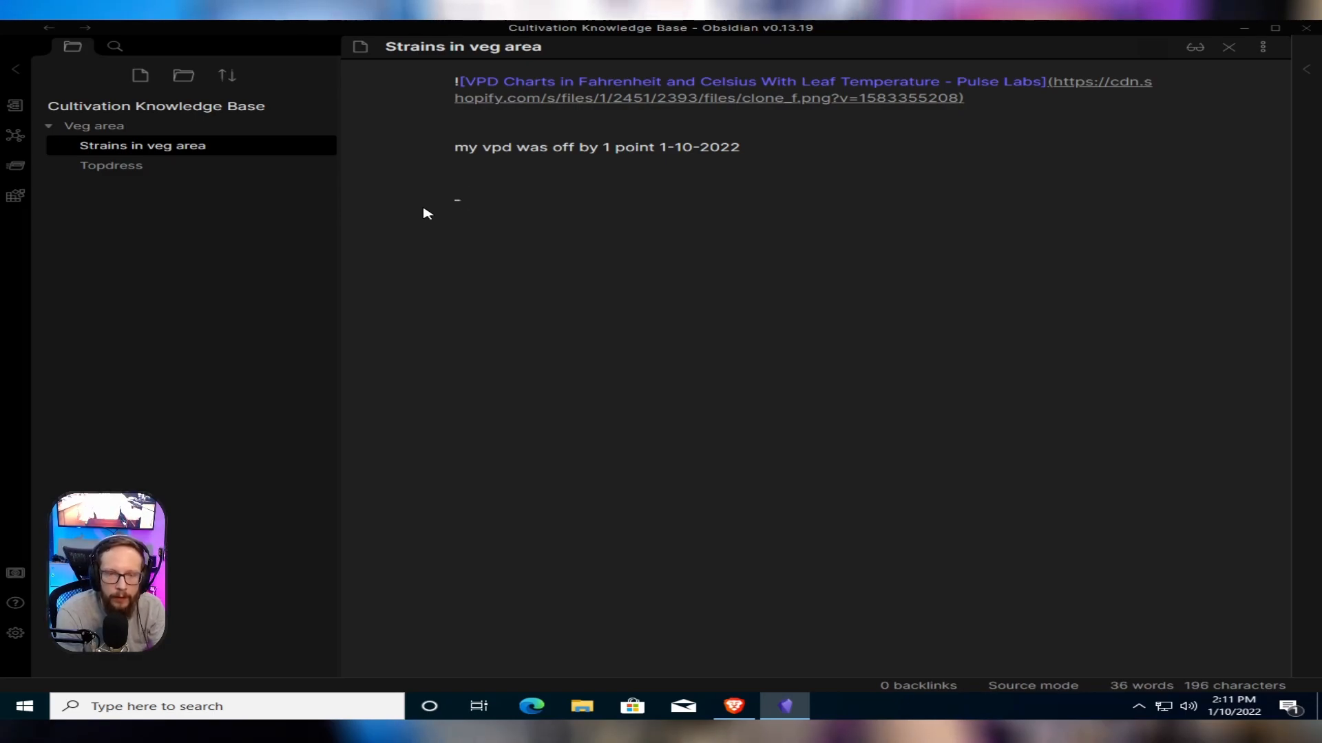
Add an unchecked Markdown checklist item reading "Take clone 1-10-2022" below the vpd line
type("[ ")
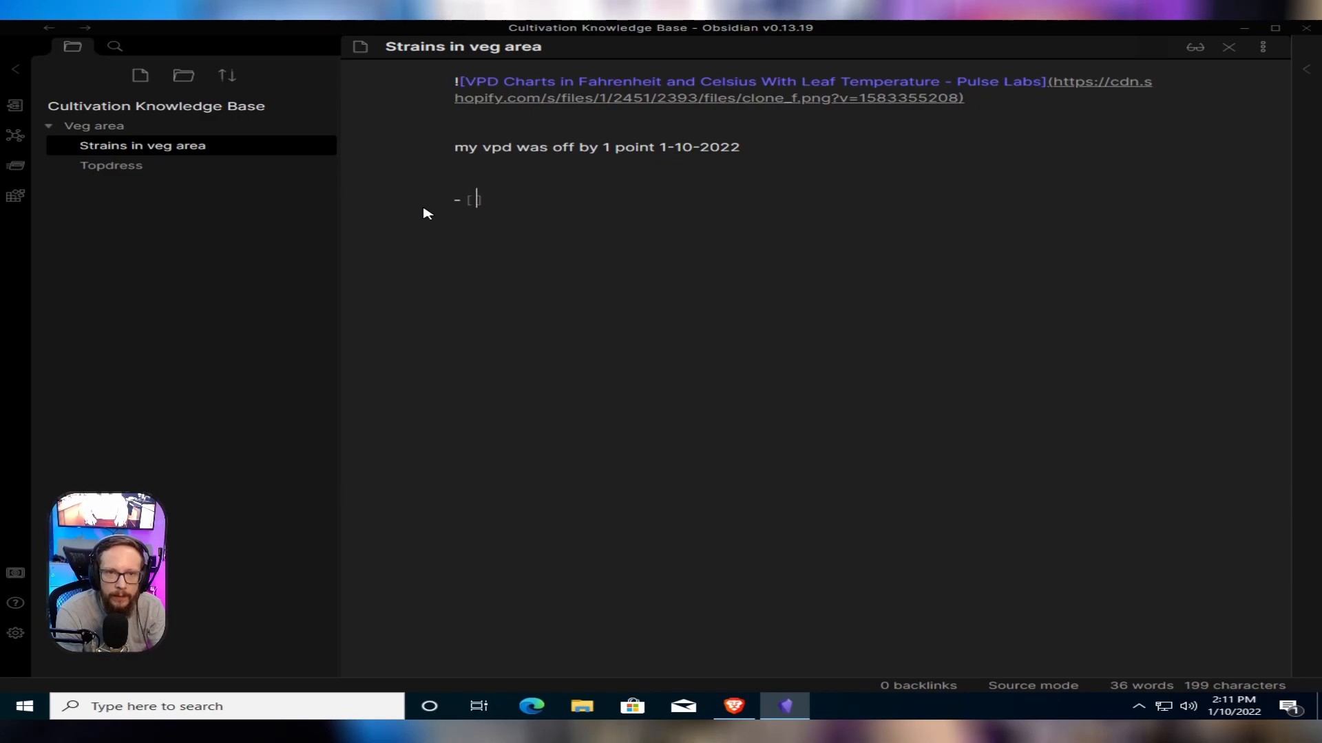
type("]")
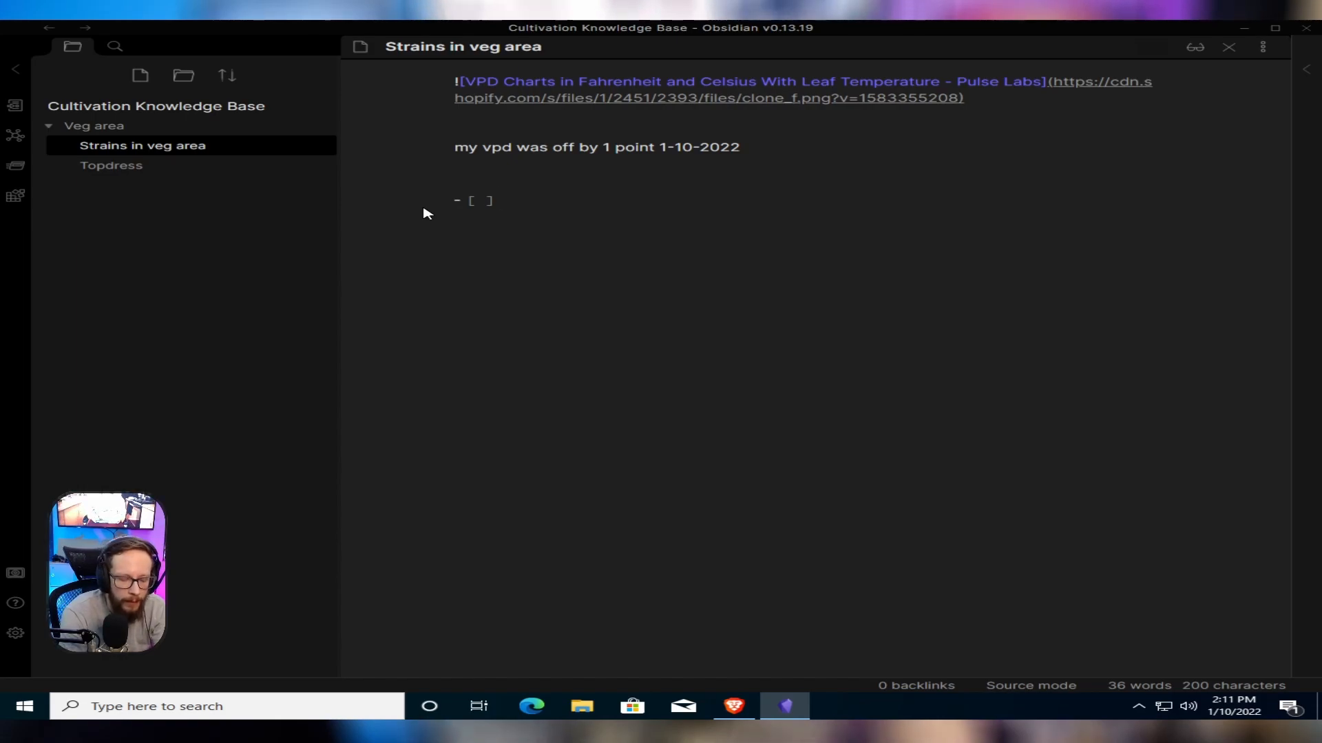
type("T")
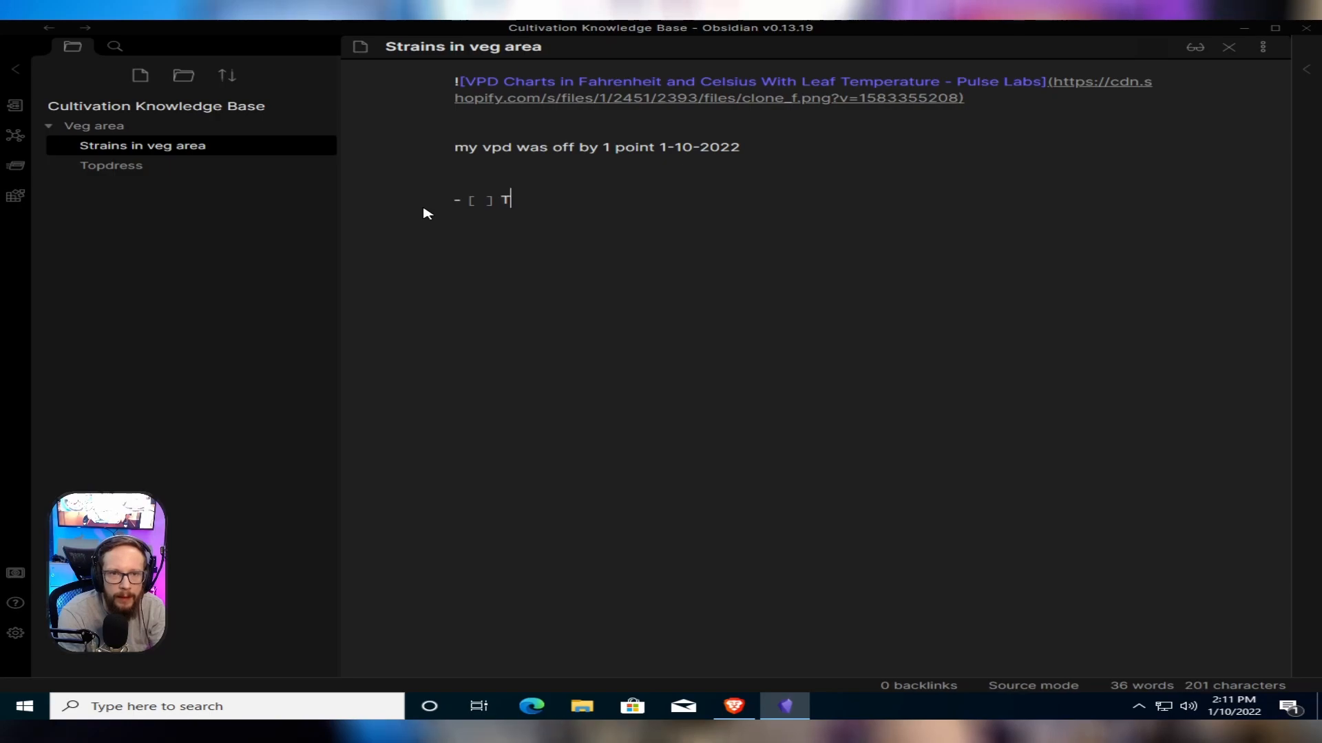
type("ake conl")
key("BackSpace")
key("BackSpace")
key("BackSpace")
type("lone ")
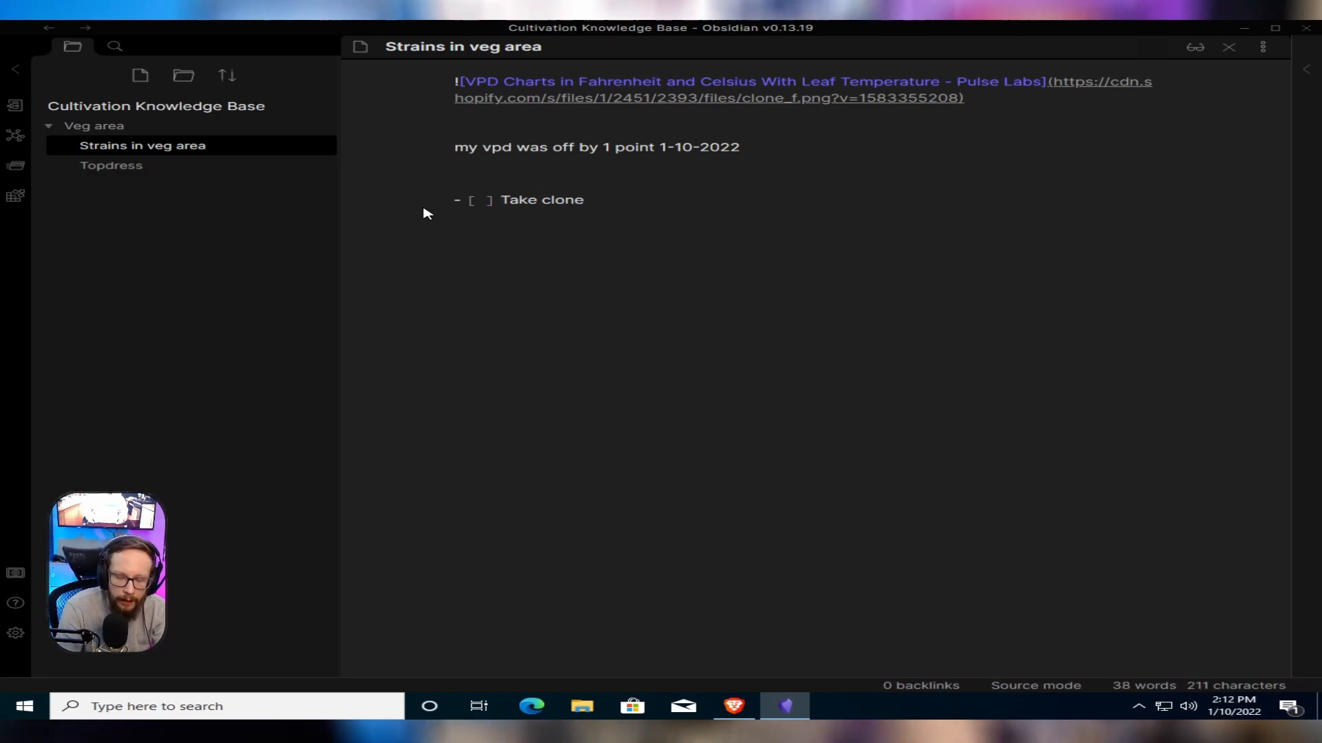
type("1-")
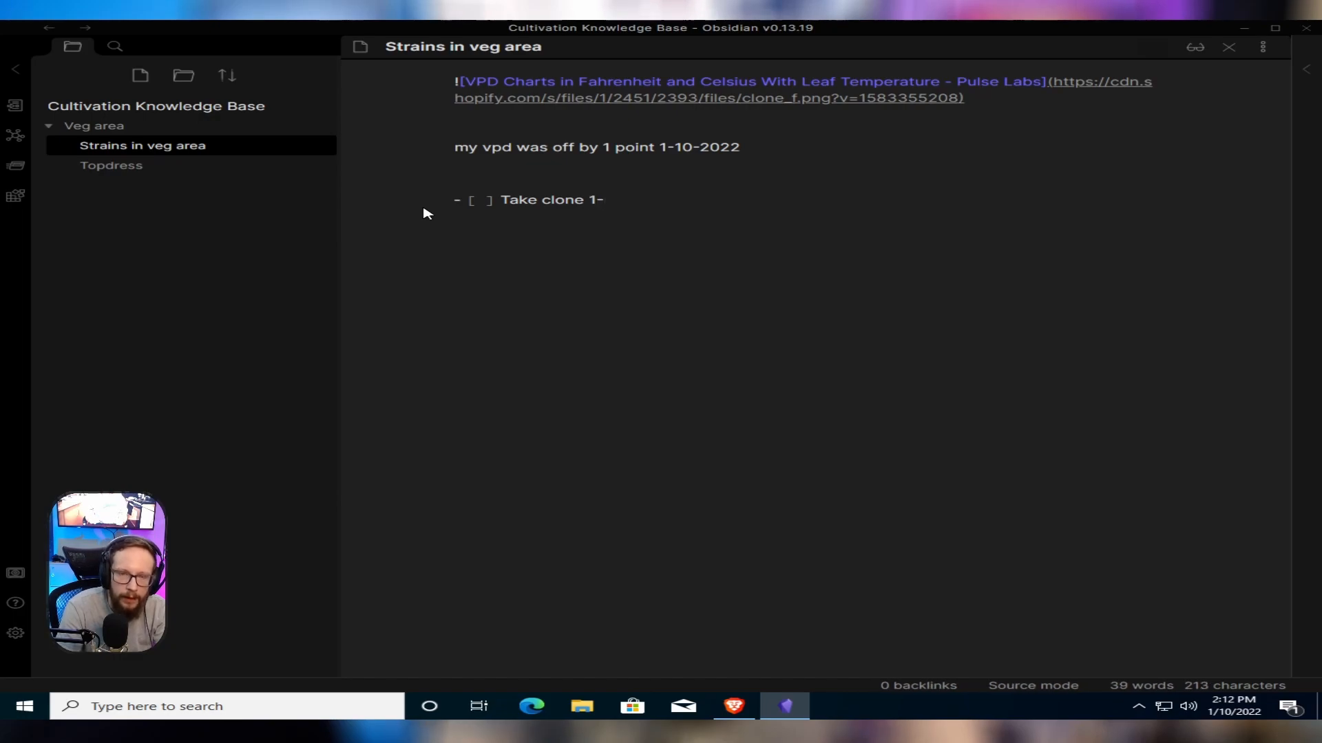
type("10-22")
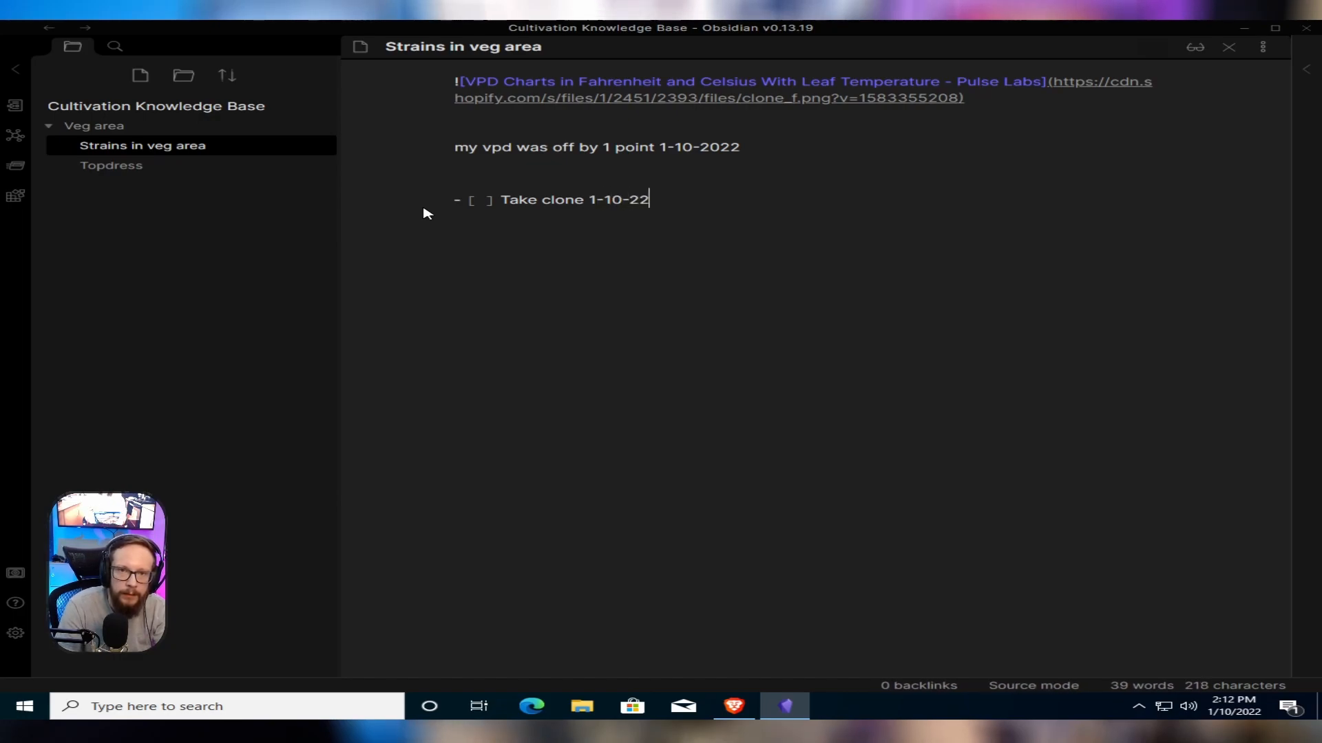
key("BackSpace")
type("0200")
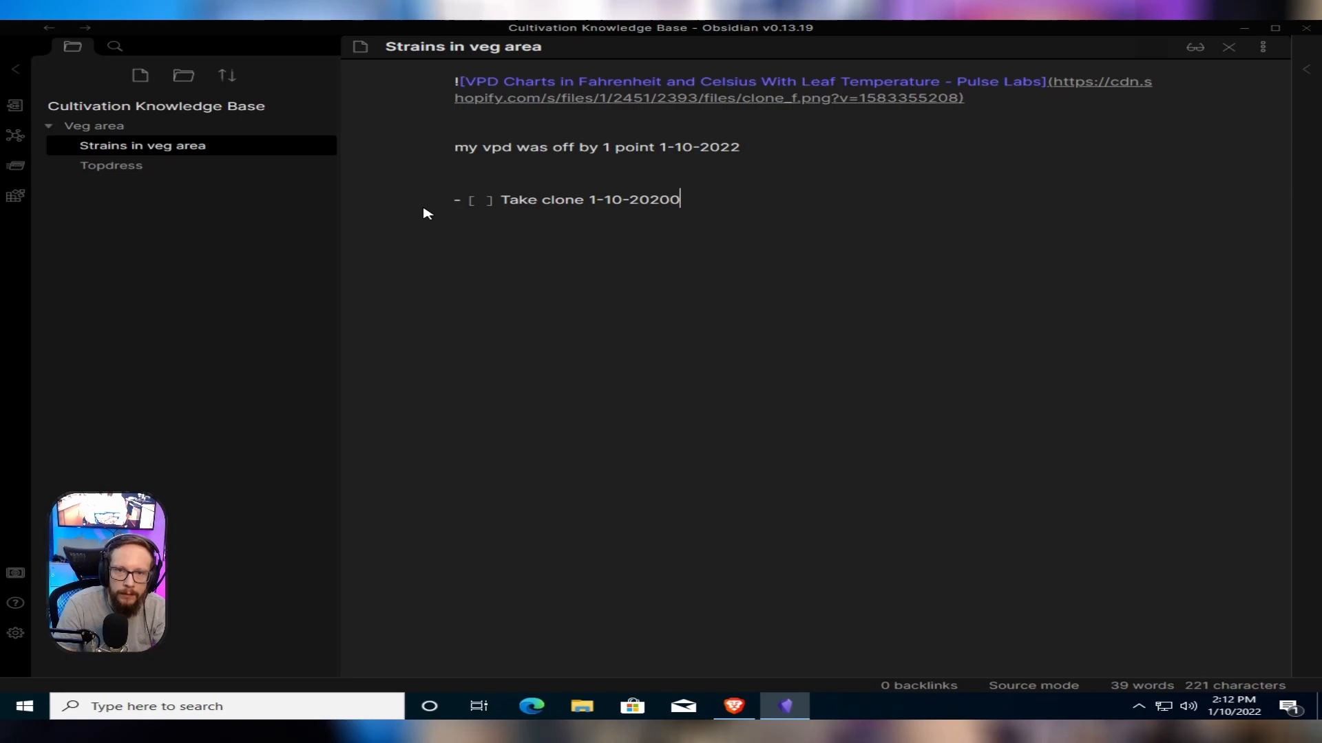
key("BackSpace")
key("BackSpace")
type("2")
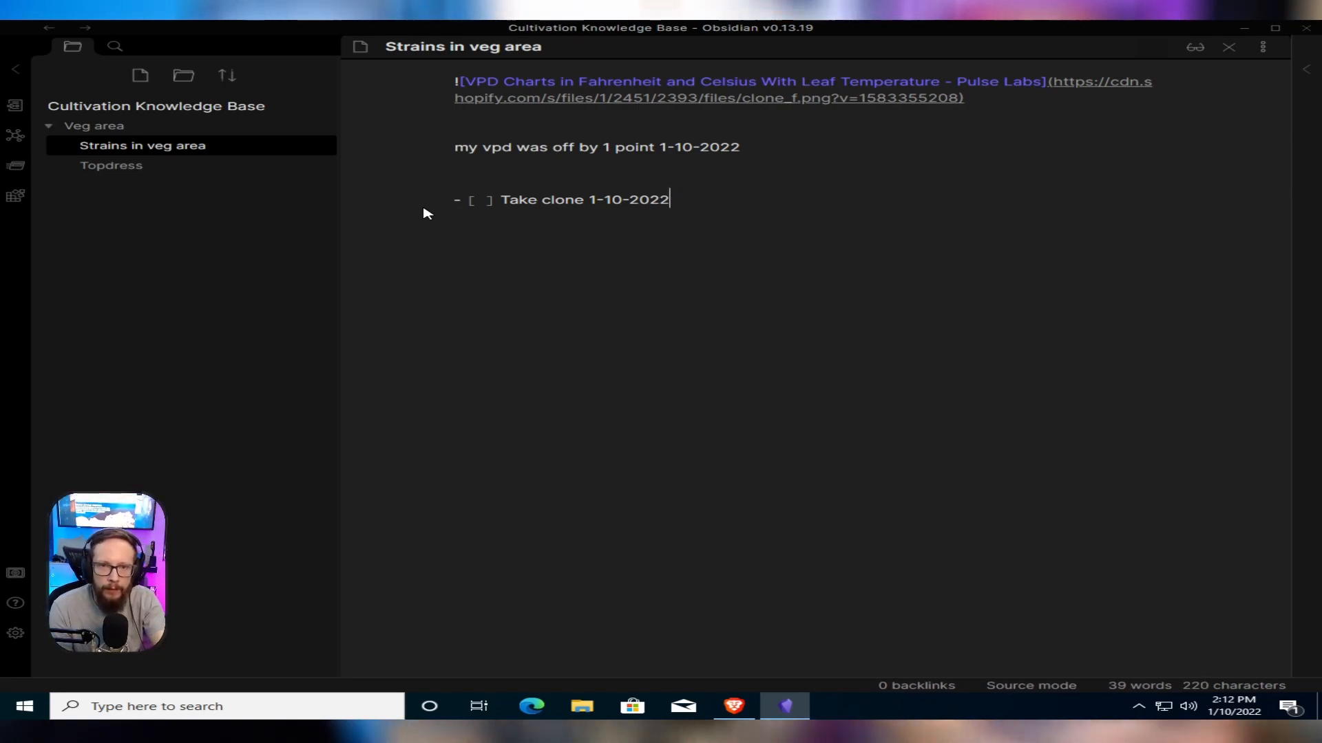
Add an unchecked checklist item reading "plant clone 1-20-2022", start an empty item below it, and preview the note
key("Return")
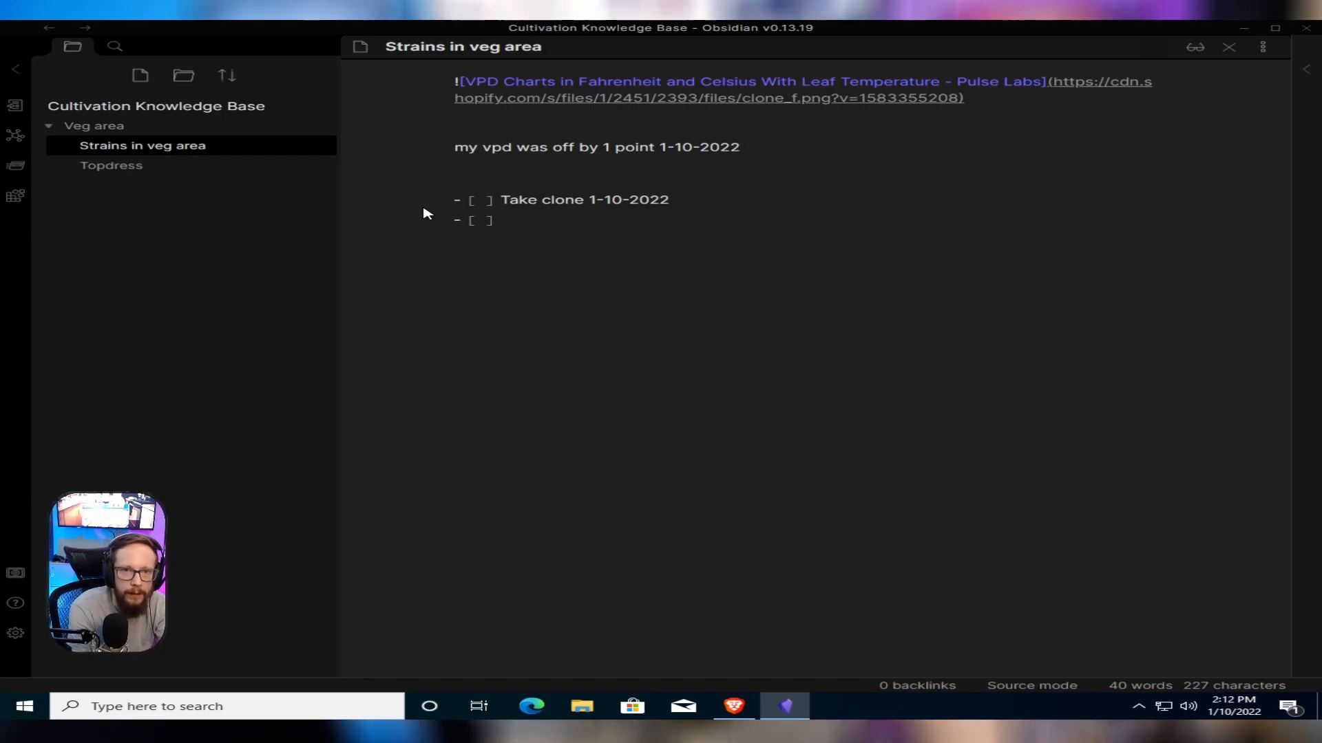
type("plant clone")
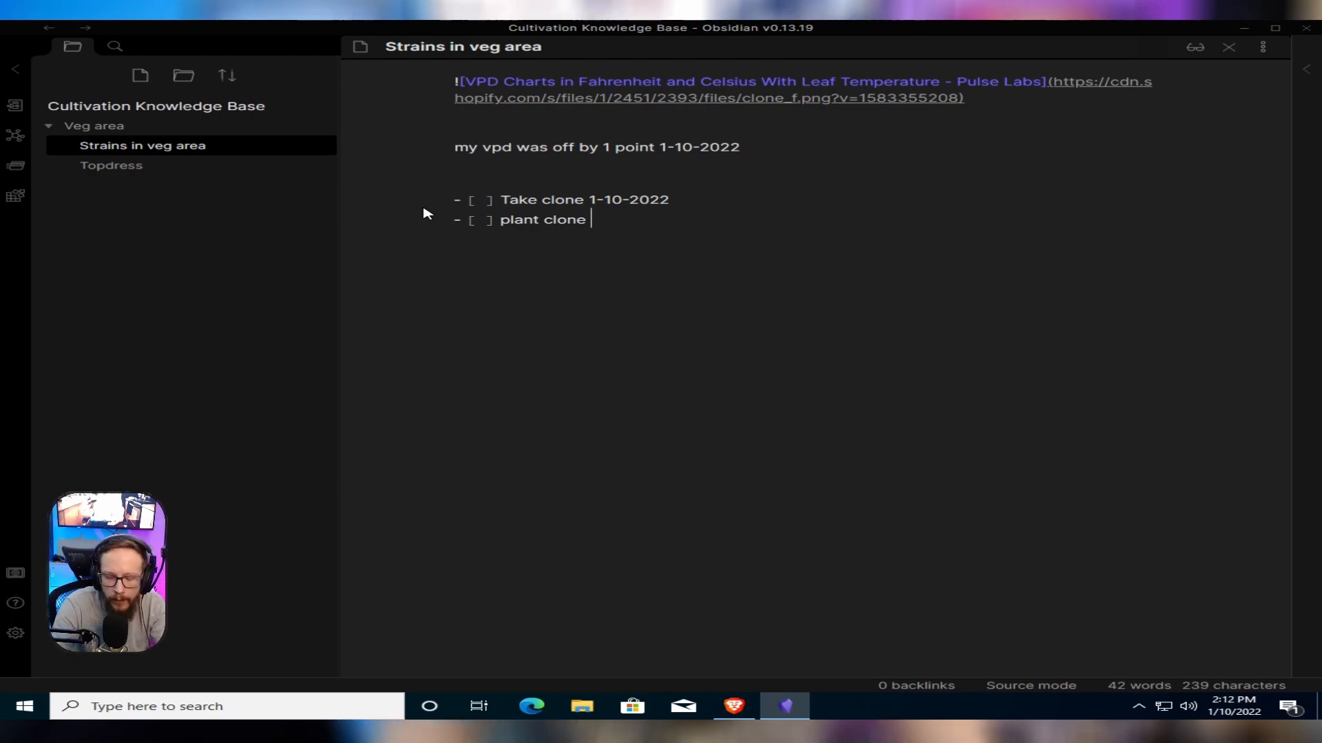
type(" 1")
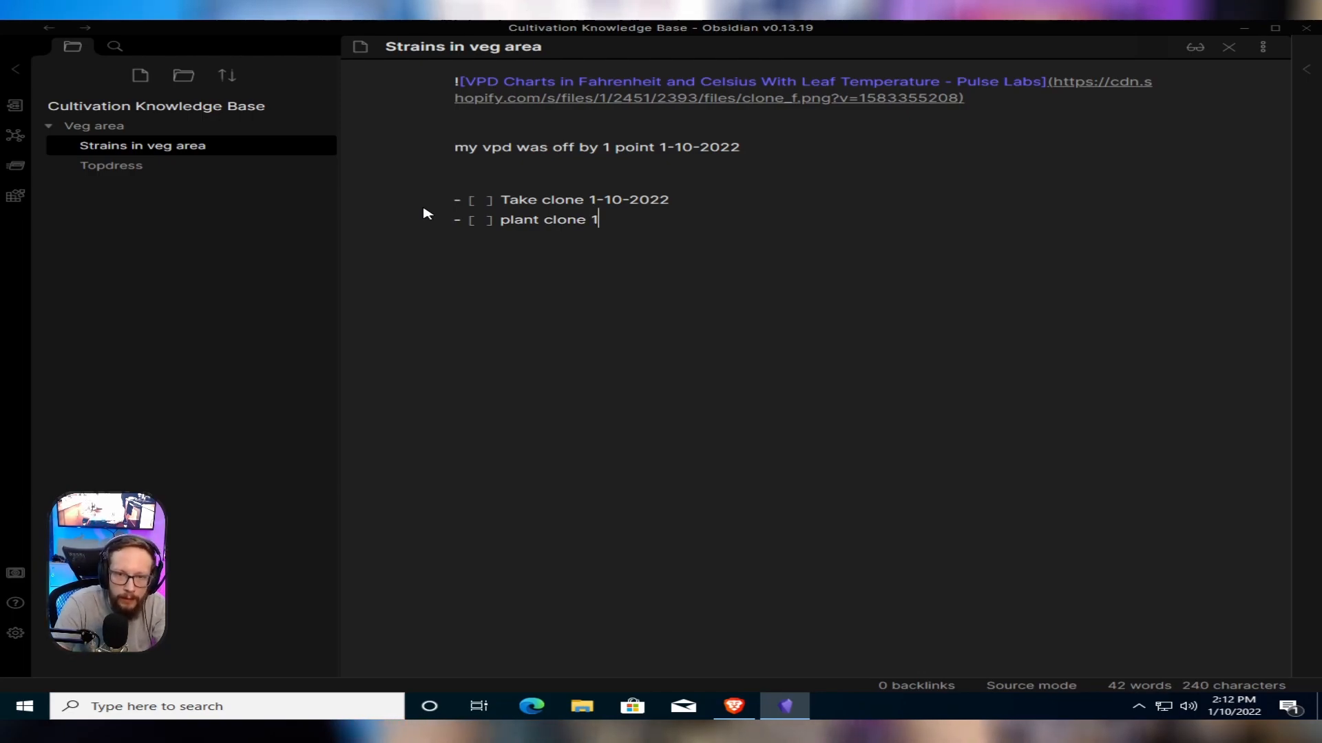
type("-20-")
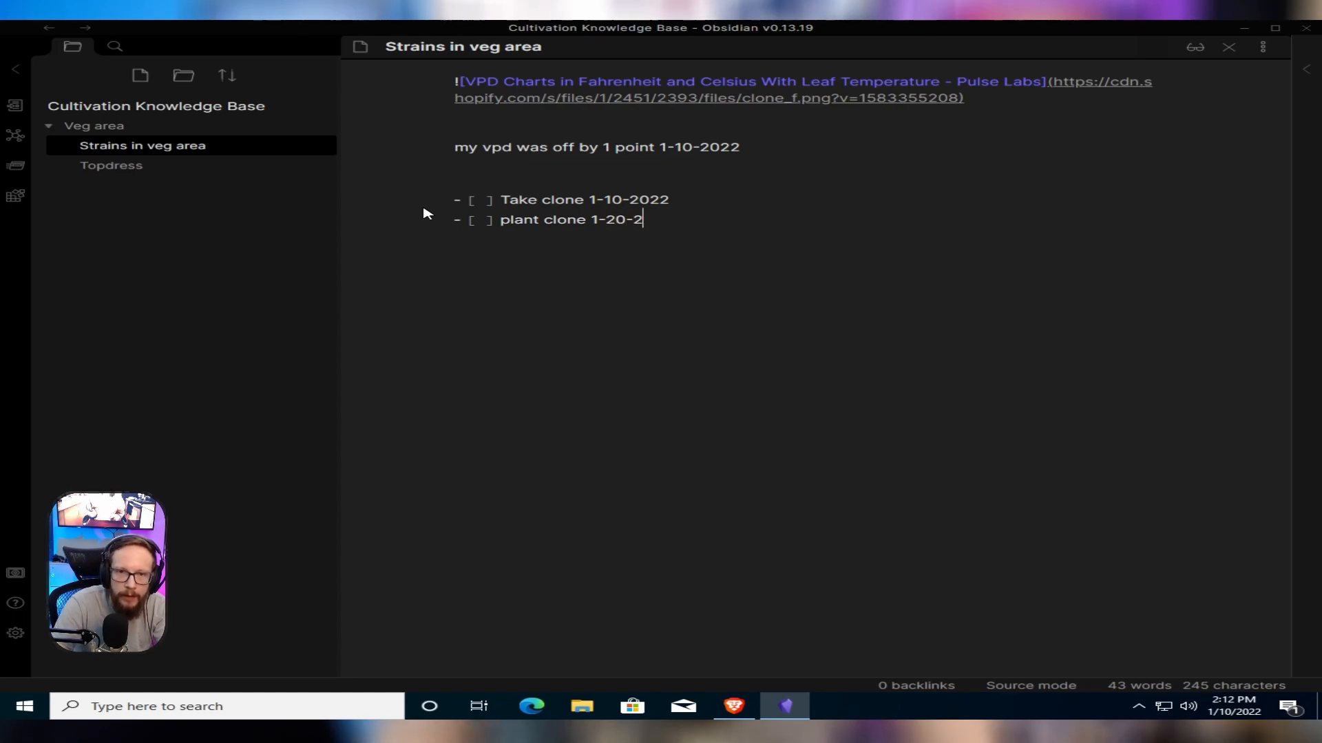
type("2020")
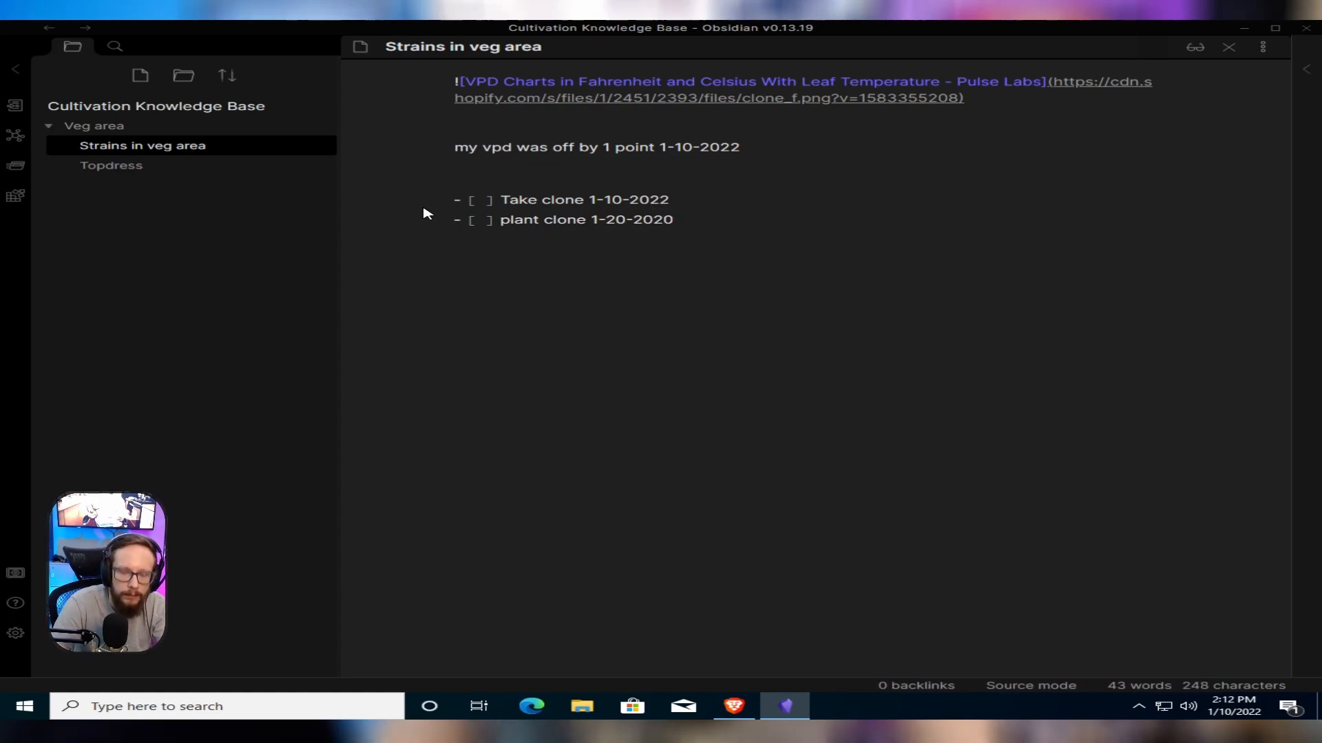
key("BackSpace")
type("2")
key("Return")
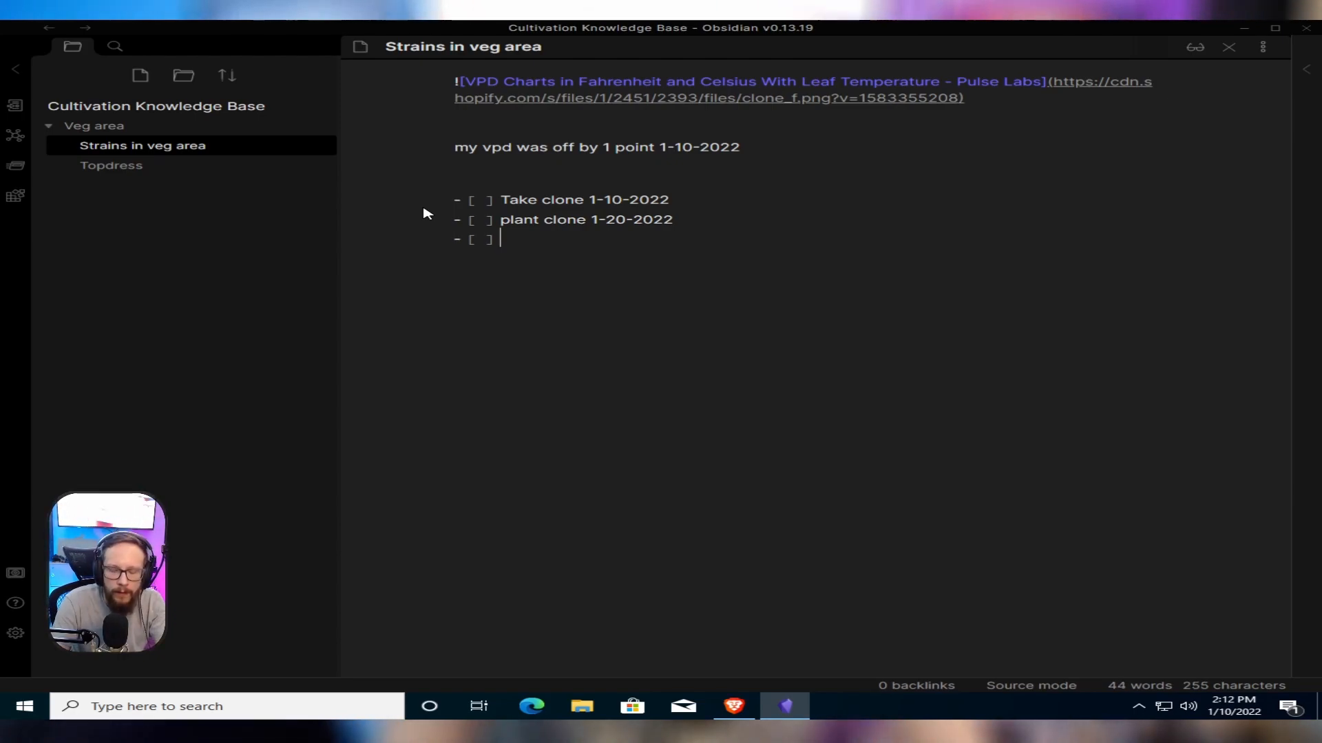
left_click(1195, 50)
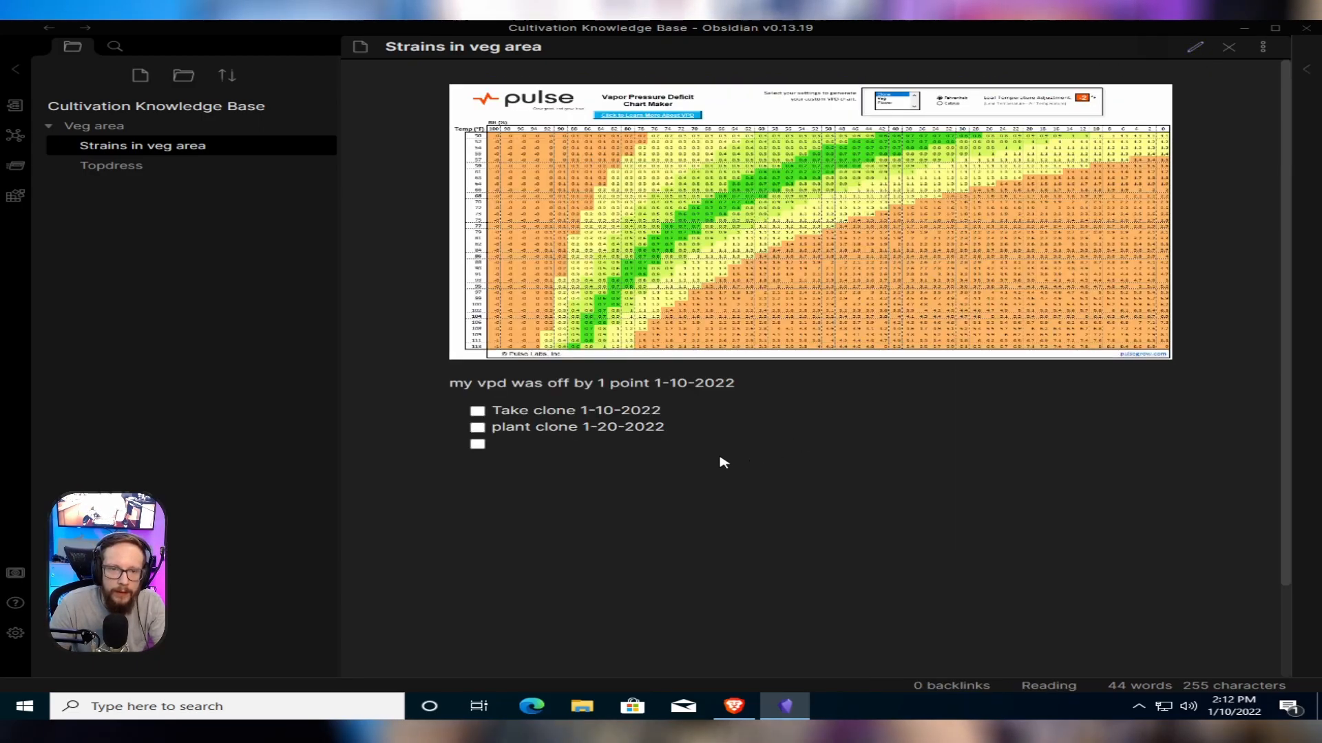
Mark the Take clone and plant clone tasks as done, and set both back to not done
left_click(478, 412)
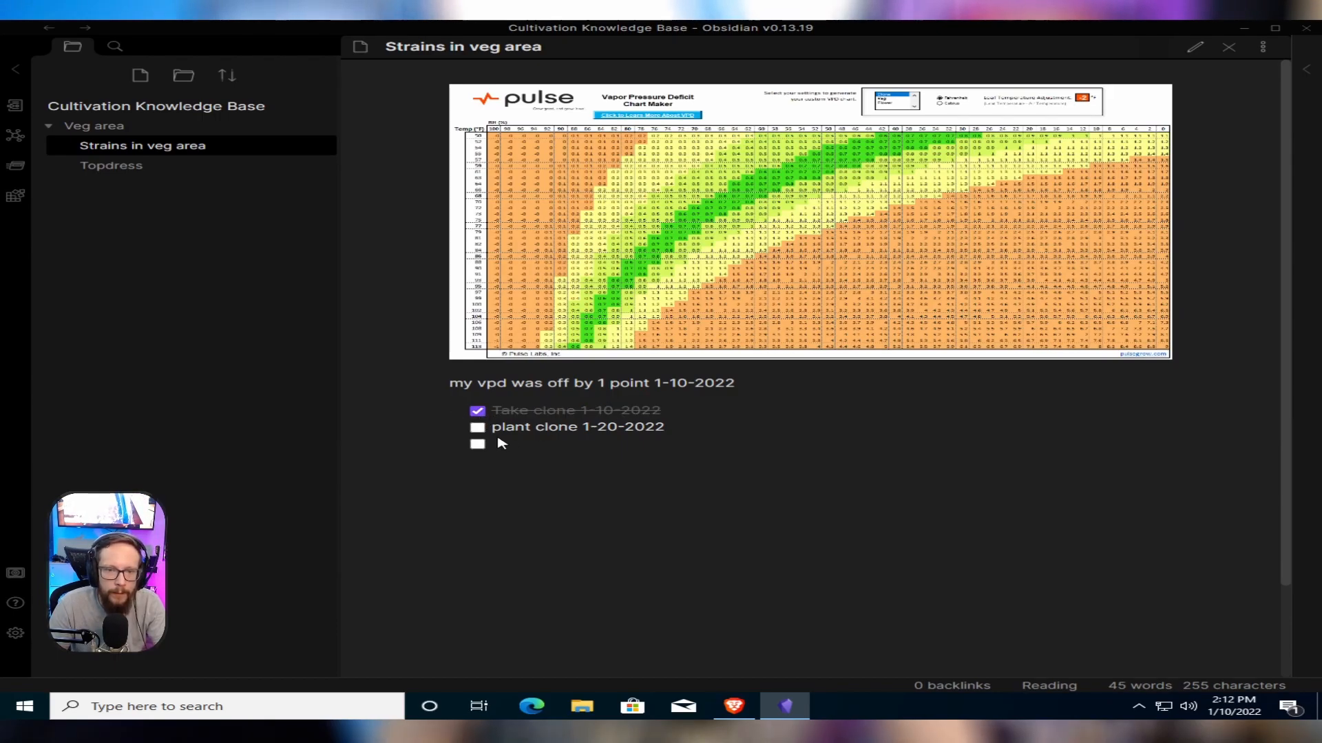
left_click(477, 429)
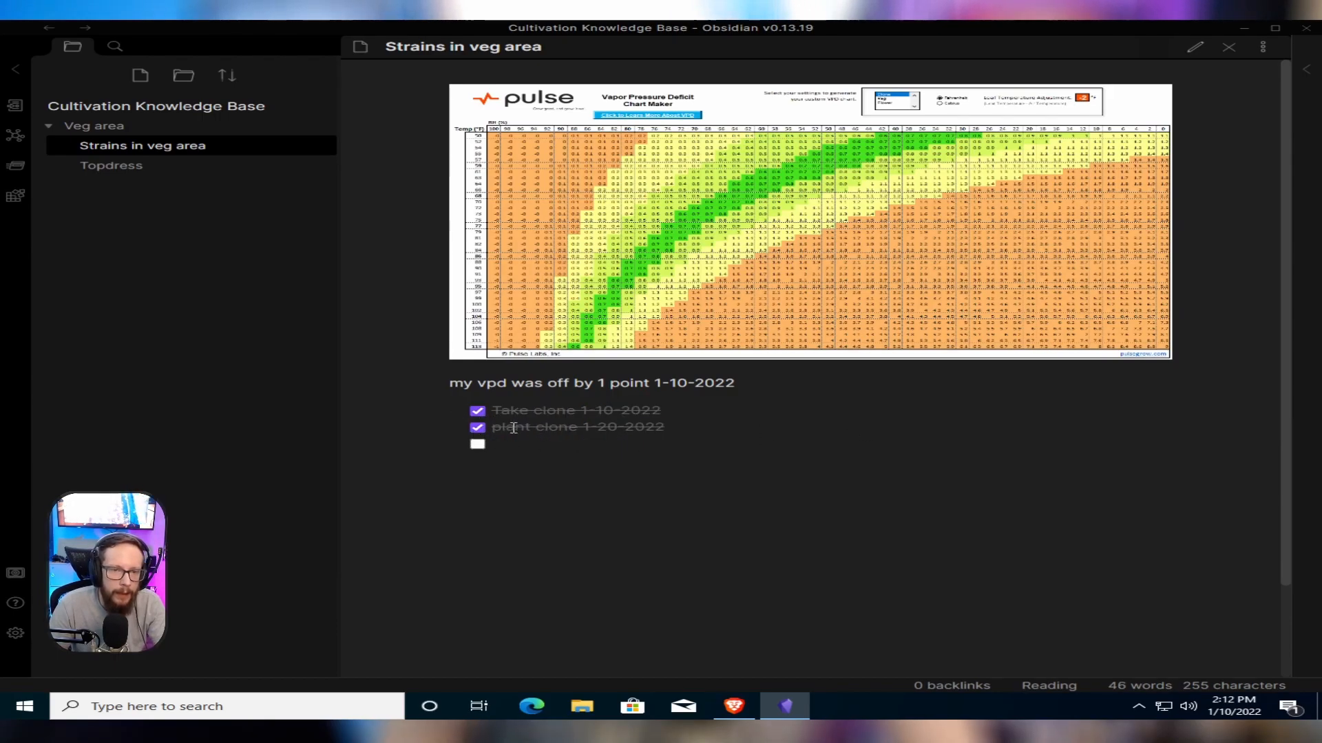
left_click(477, 412)
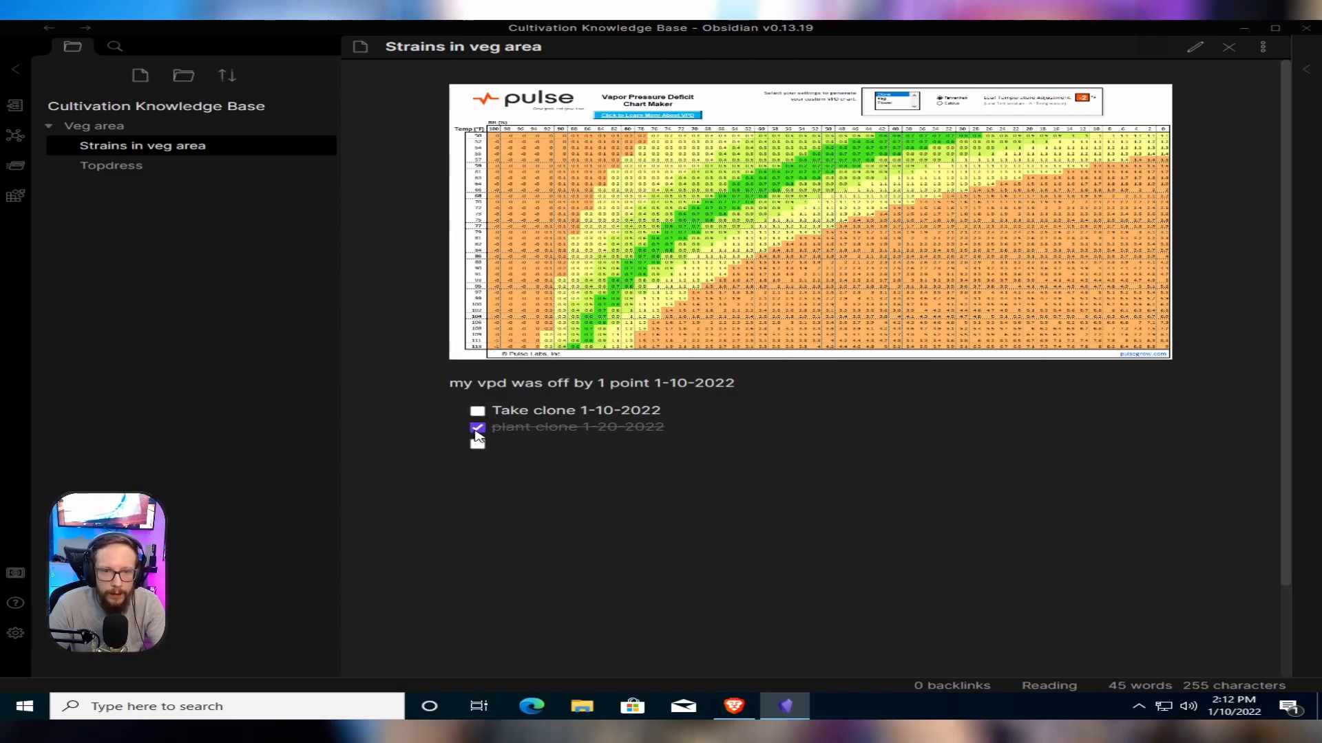
left_click(476, 430)
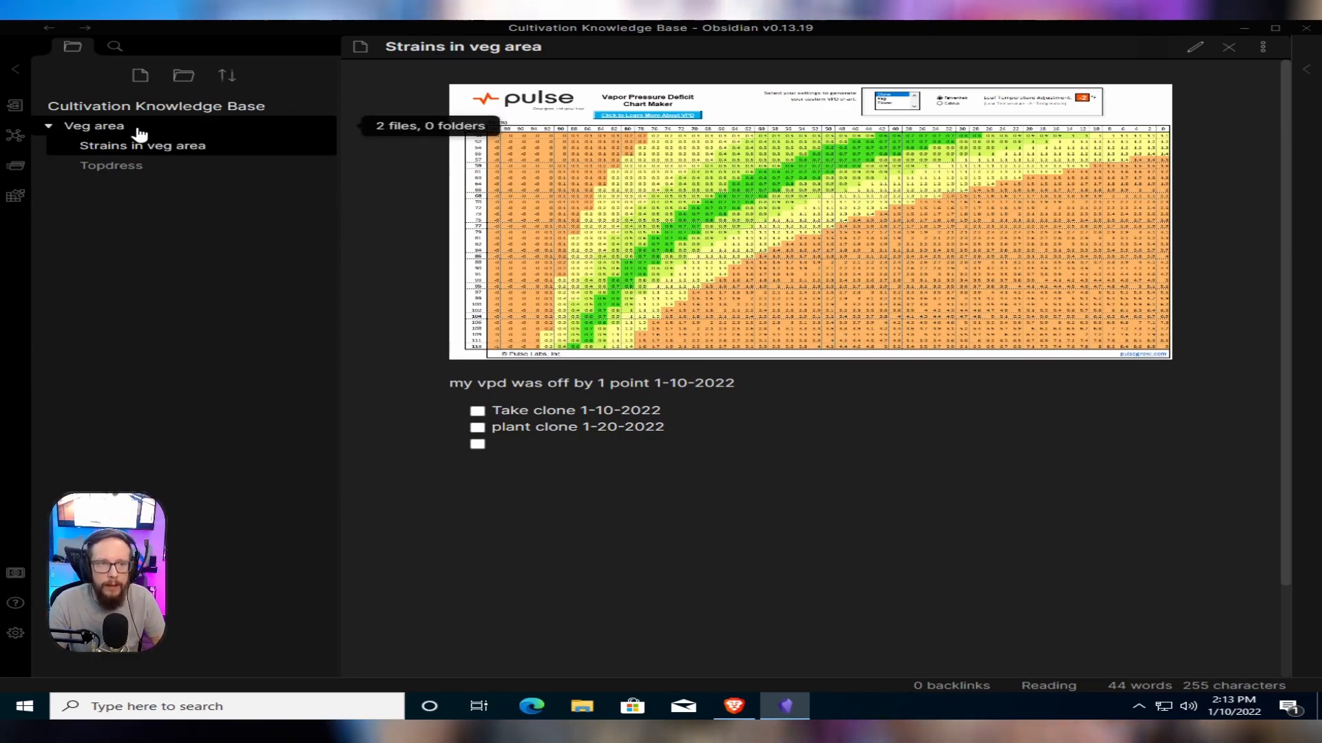
Create vault folders named Bloom Area, Propagation Area and Mother Area, and collapse the Veg area folder
left_click(184, 78)
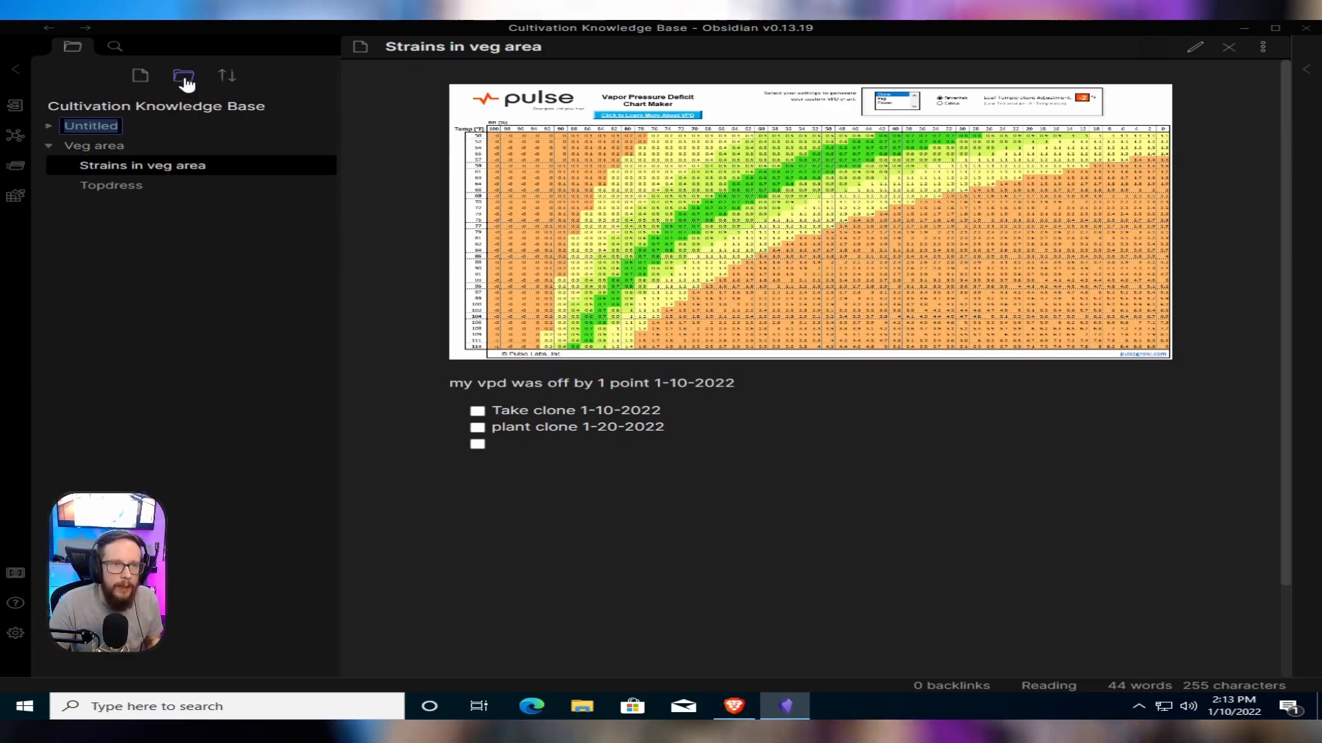
type("Bloom Area")
key("Return")
left_click(184, 79)
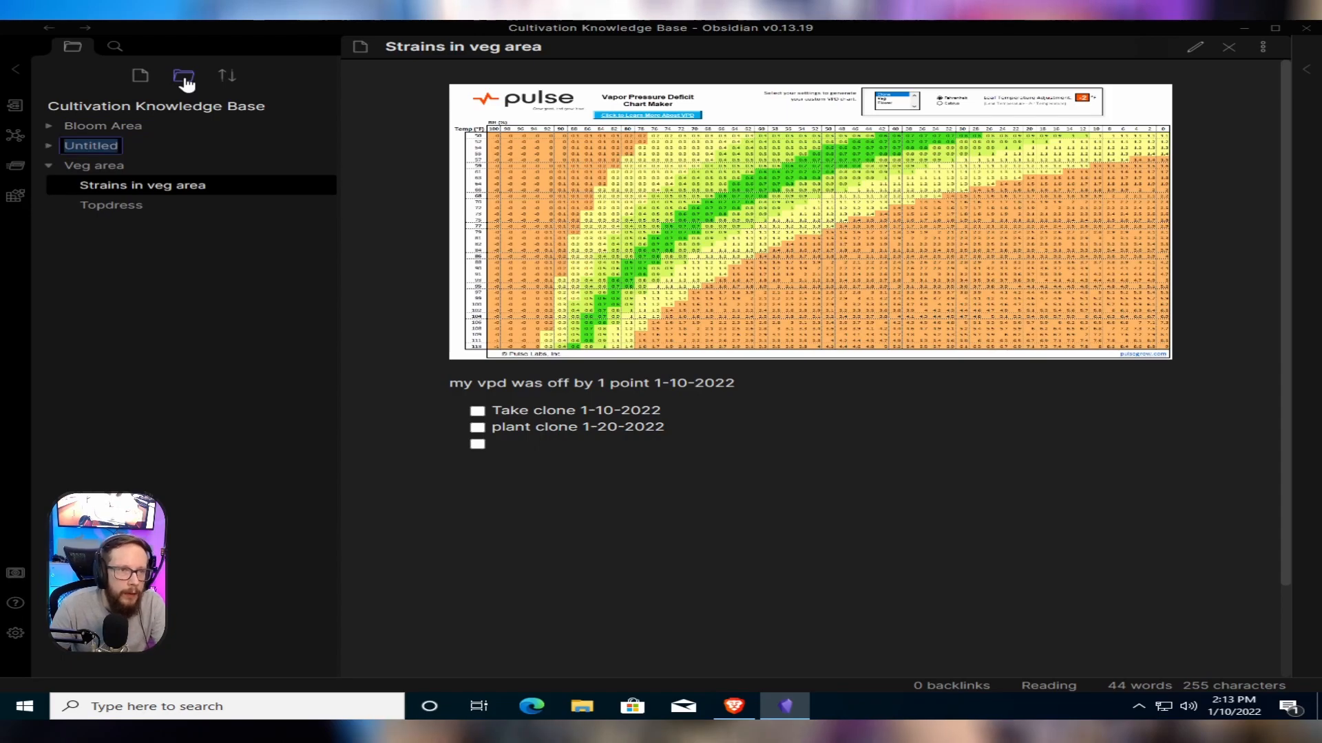
type("F")
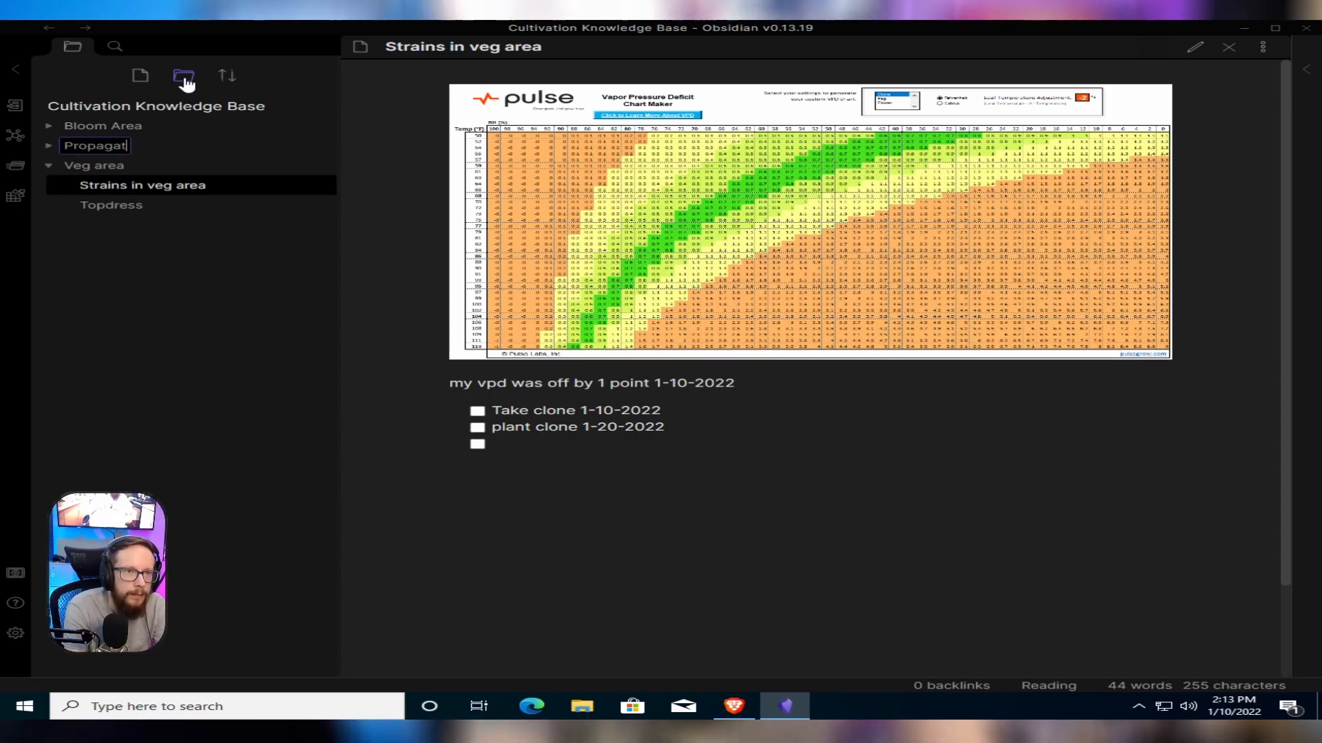
type("ropagation Area")
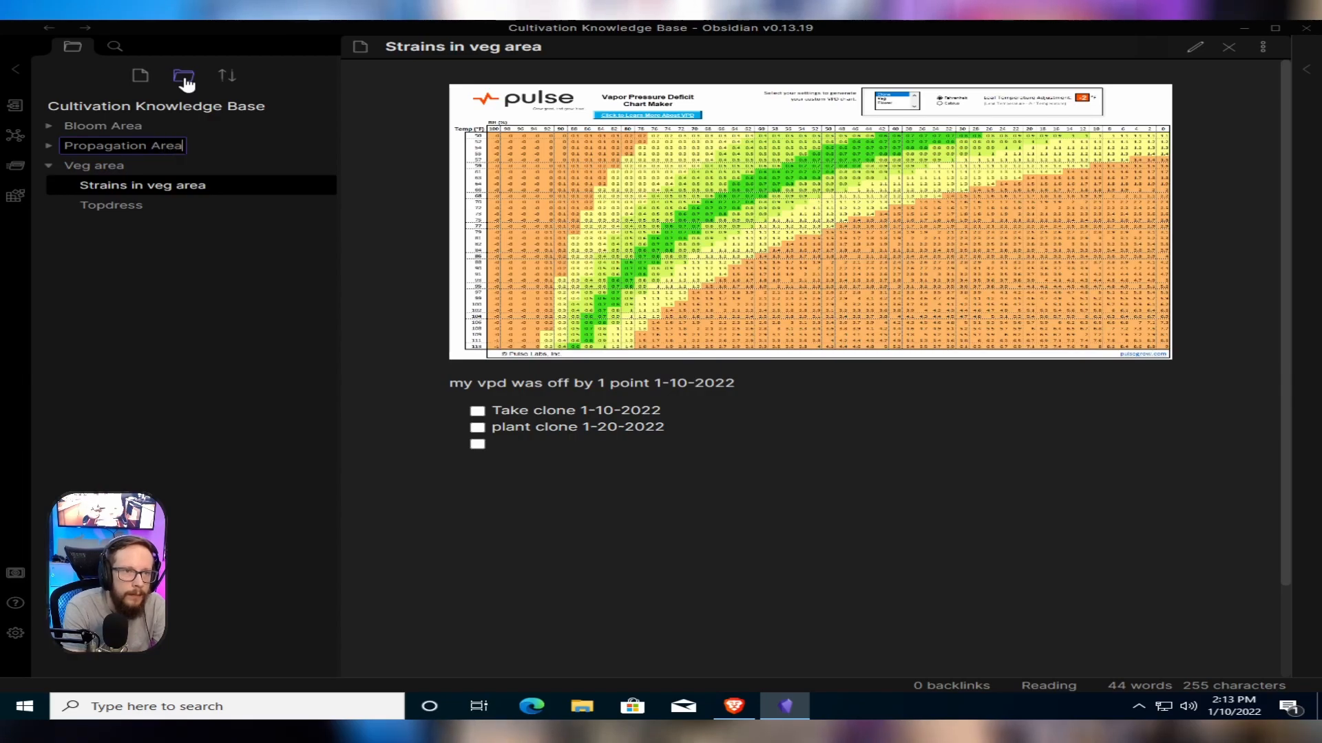
key("Return")
left_click(184, 79)
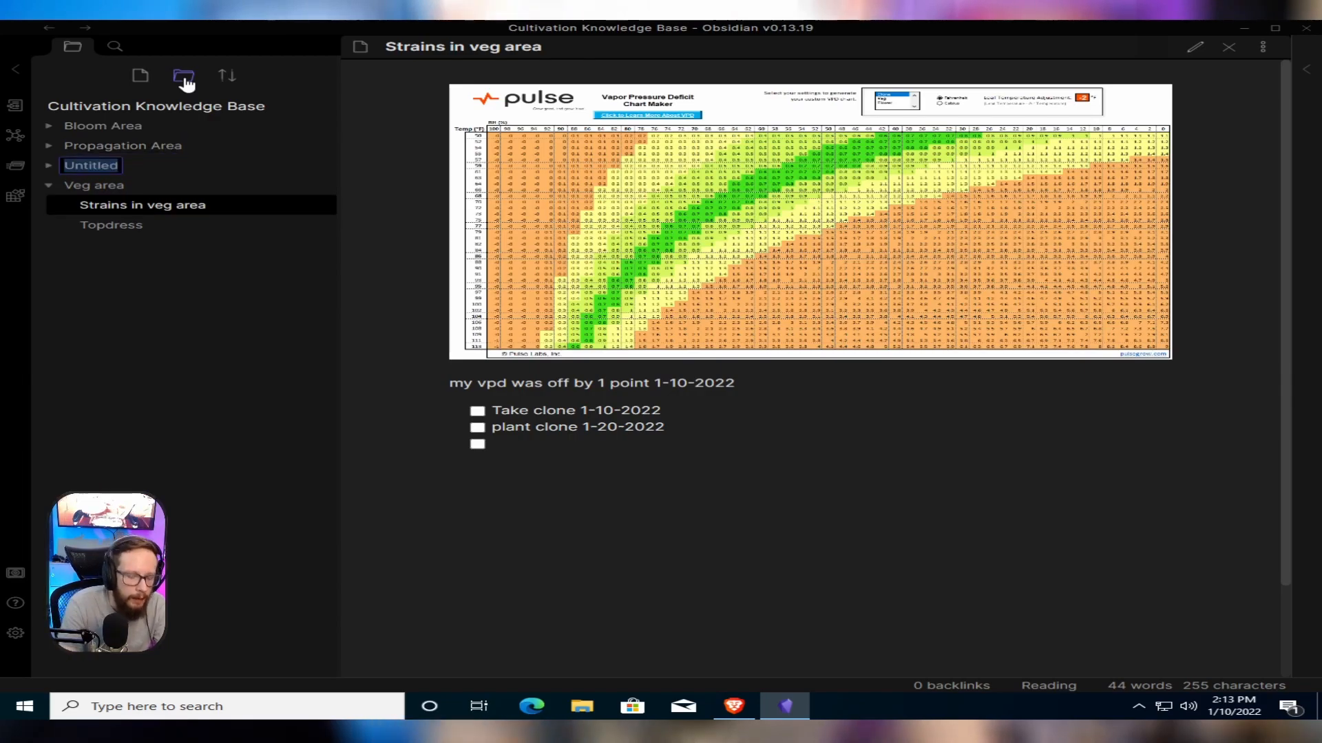
type("Mother Area")
key("Return")
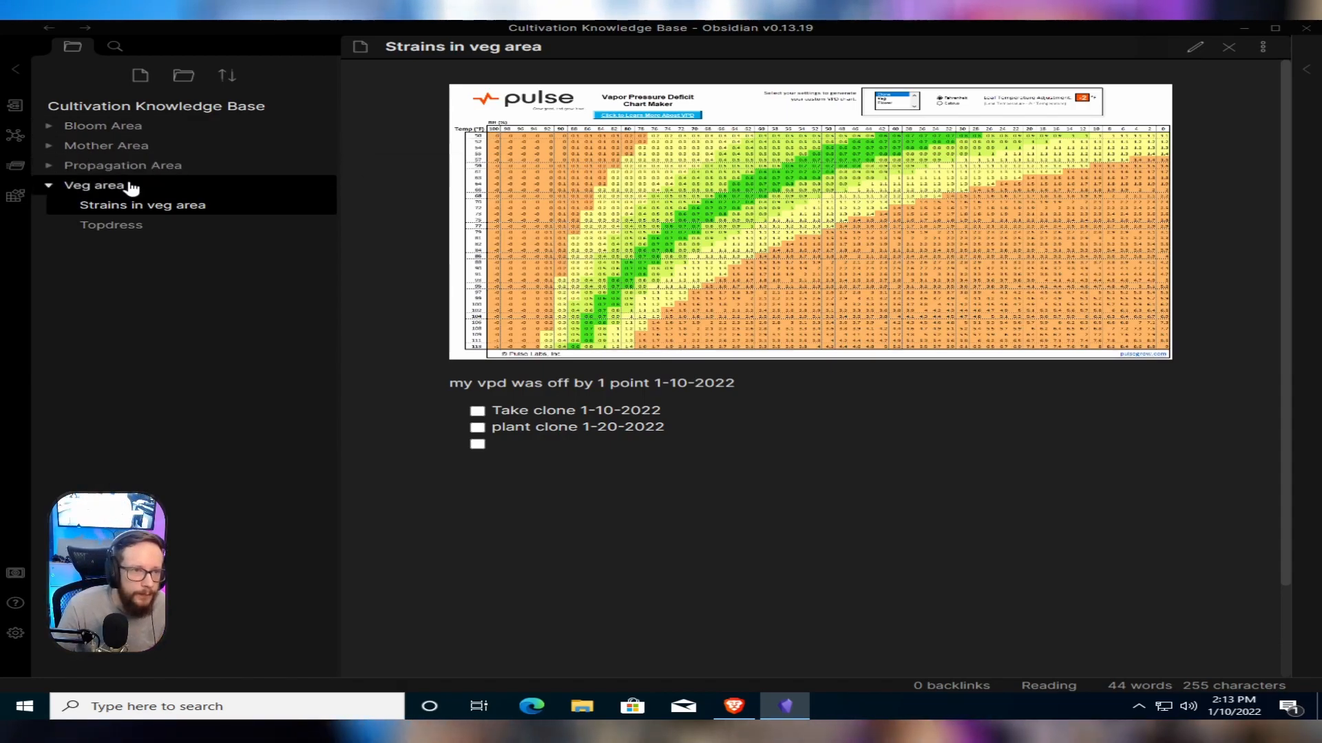
left_click(58, 193)
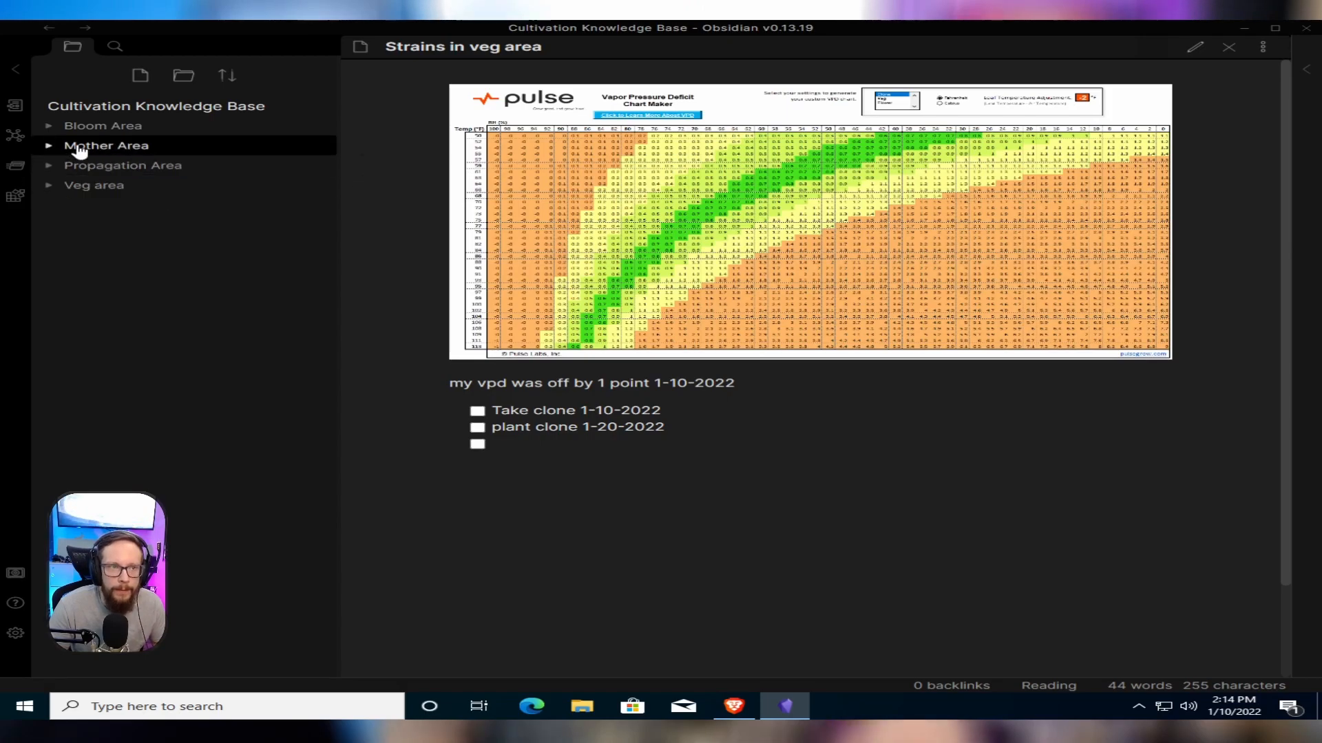
Open the graph view of the vault and create a folder named Soil Food Web
left_click(15, 138)
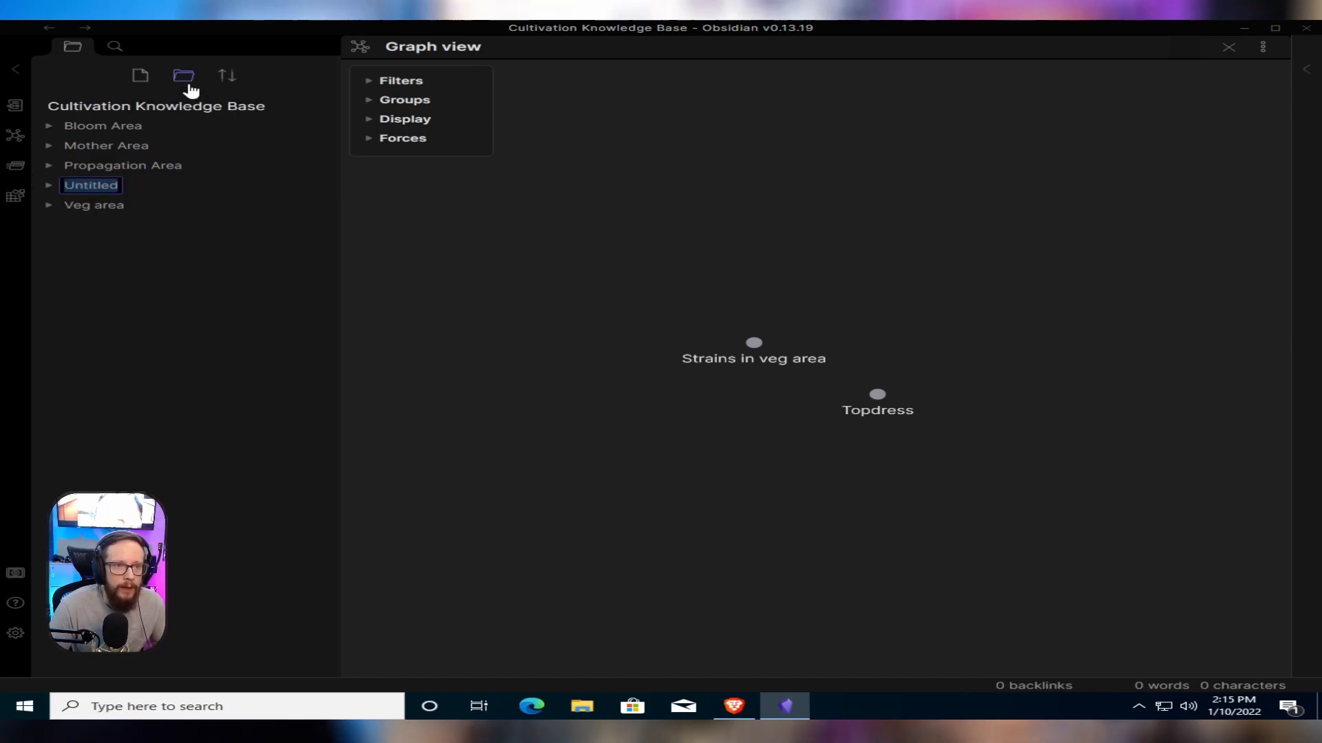
type("Soil Food Web")
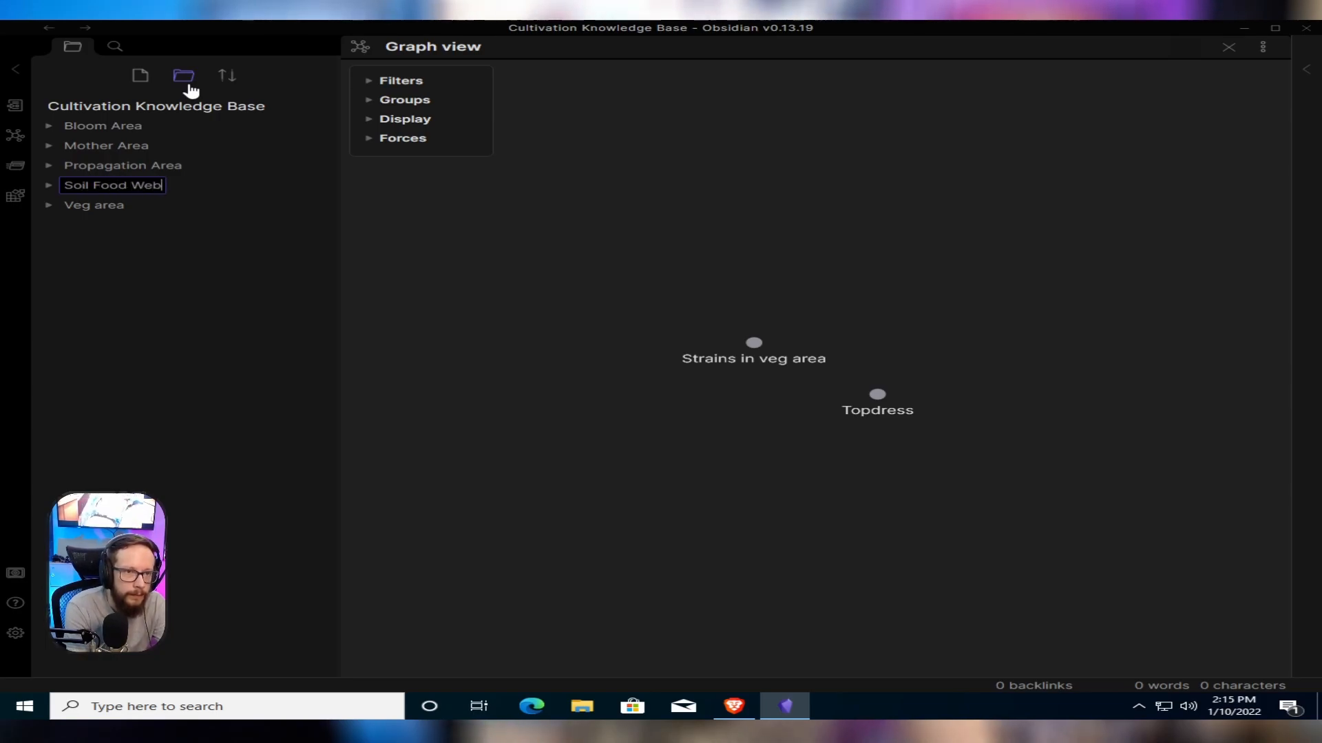
key("Return")
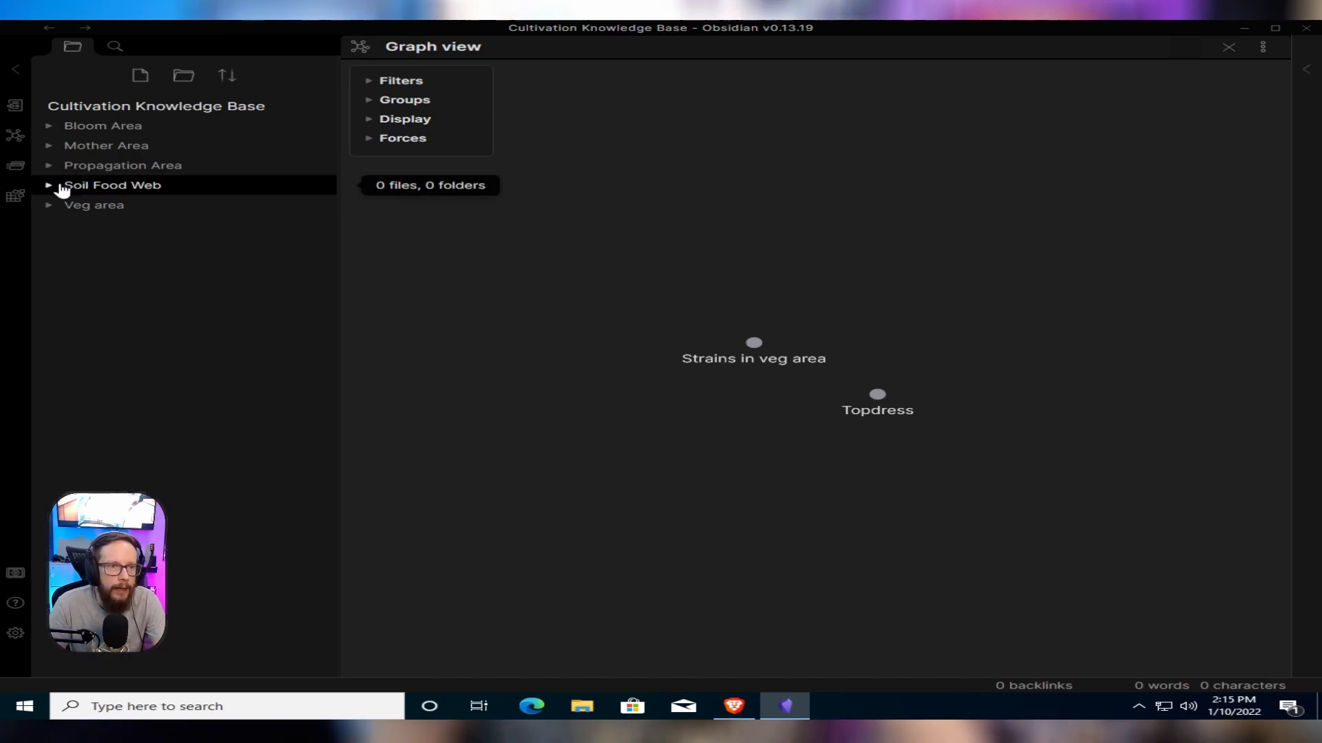
Create a note titled Soil Food Web inside the Soil Food Web folder
right_click(90, 192)
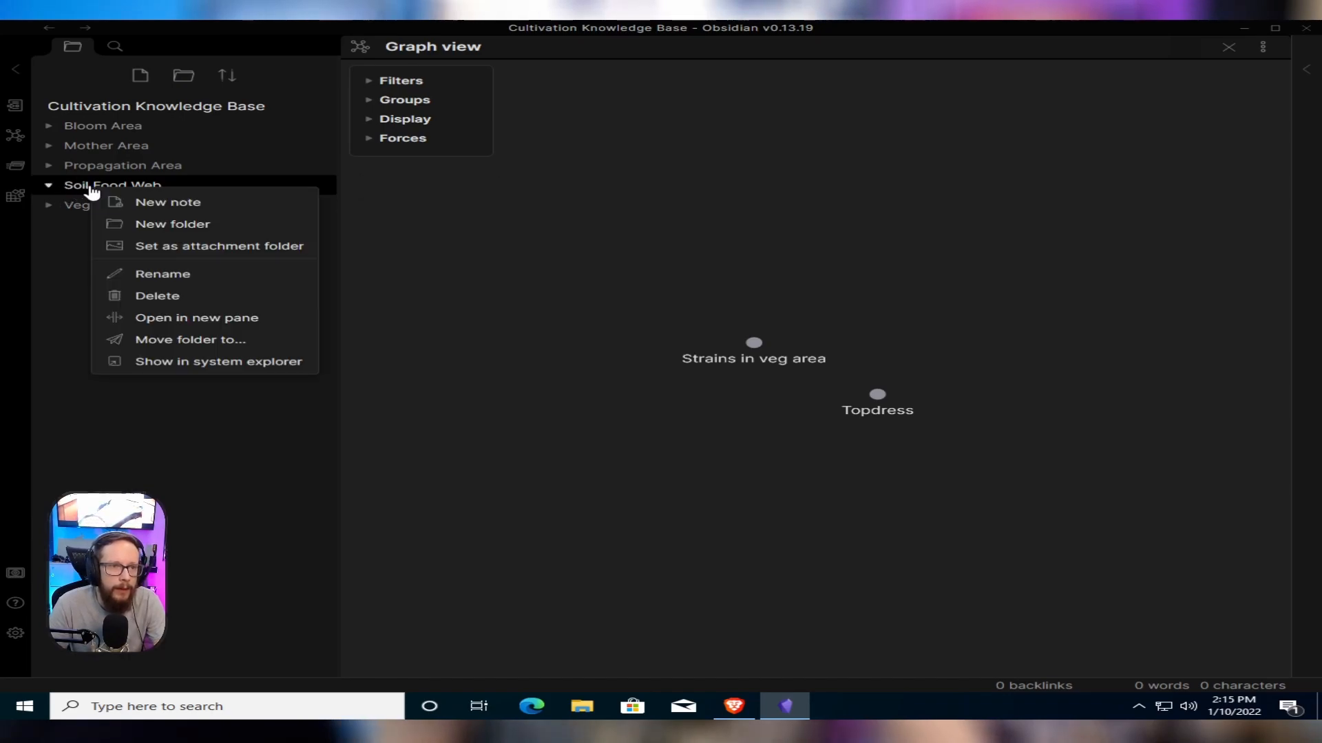
left_click(175, 205)
type("S")
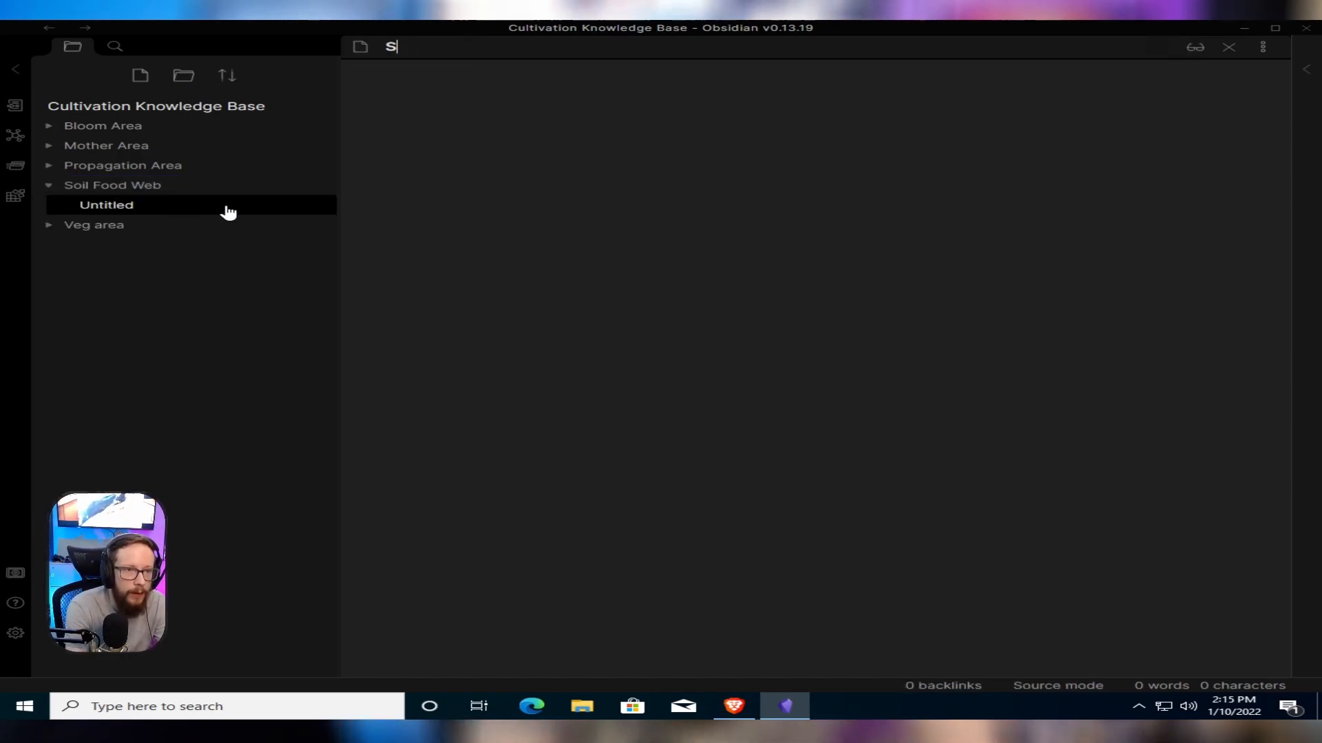
type("oil FO")
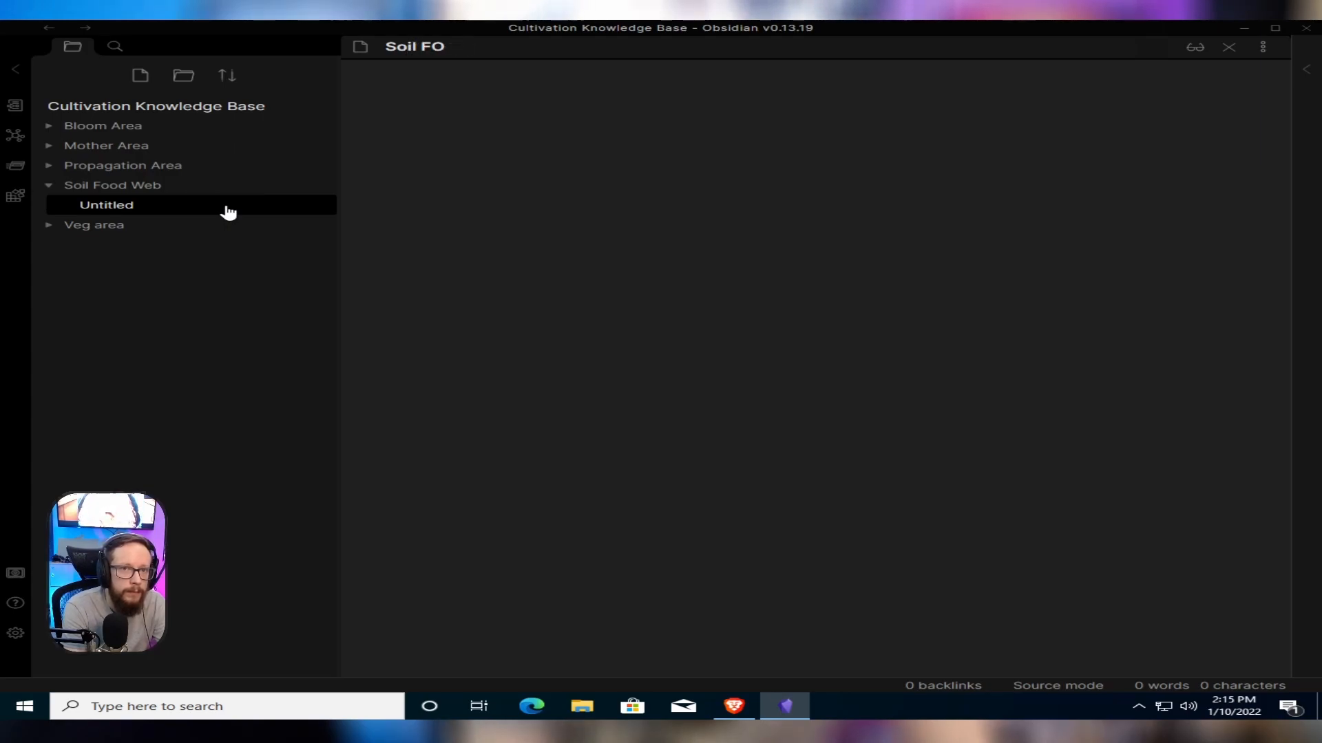
key("BackSpace")
type("Food")
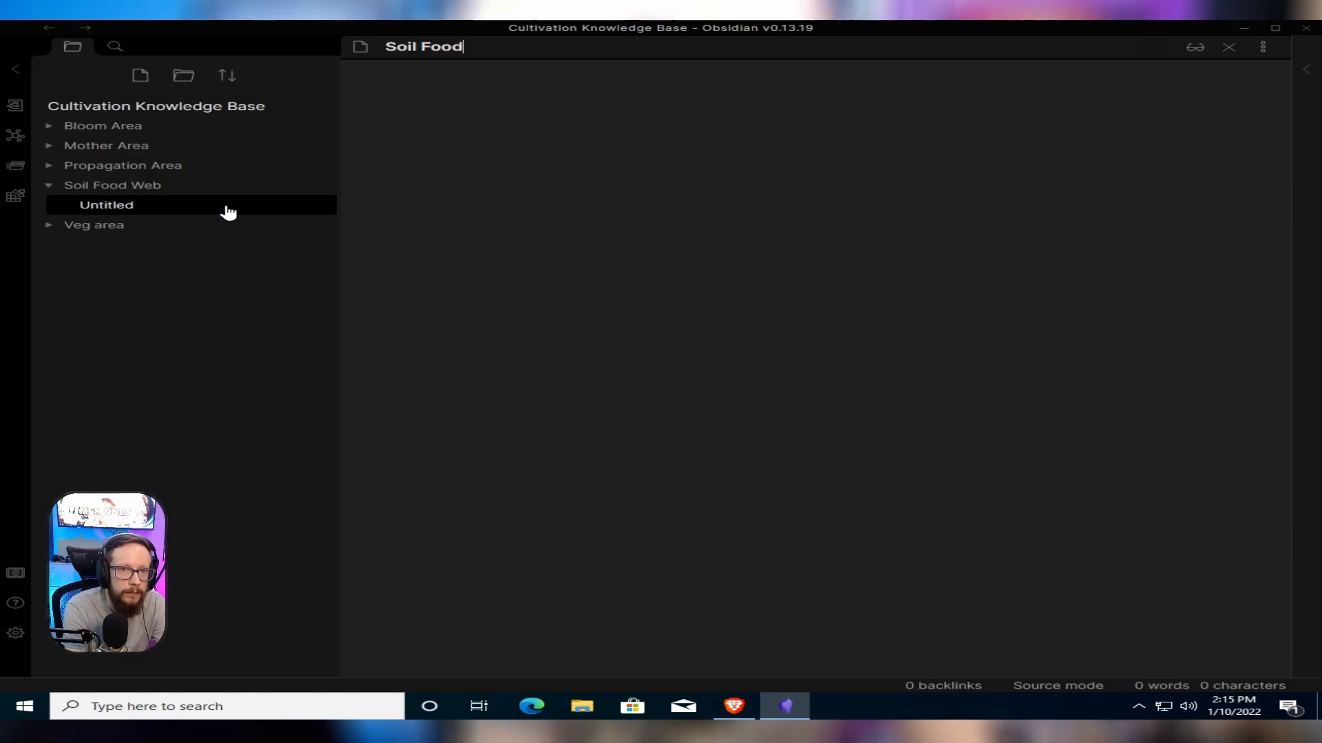
type(" Web")
key("Return")
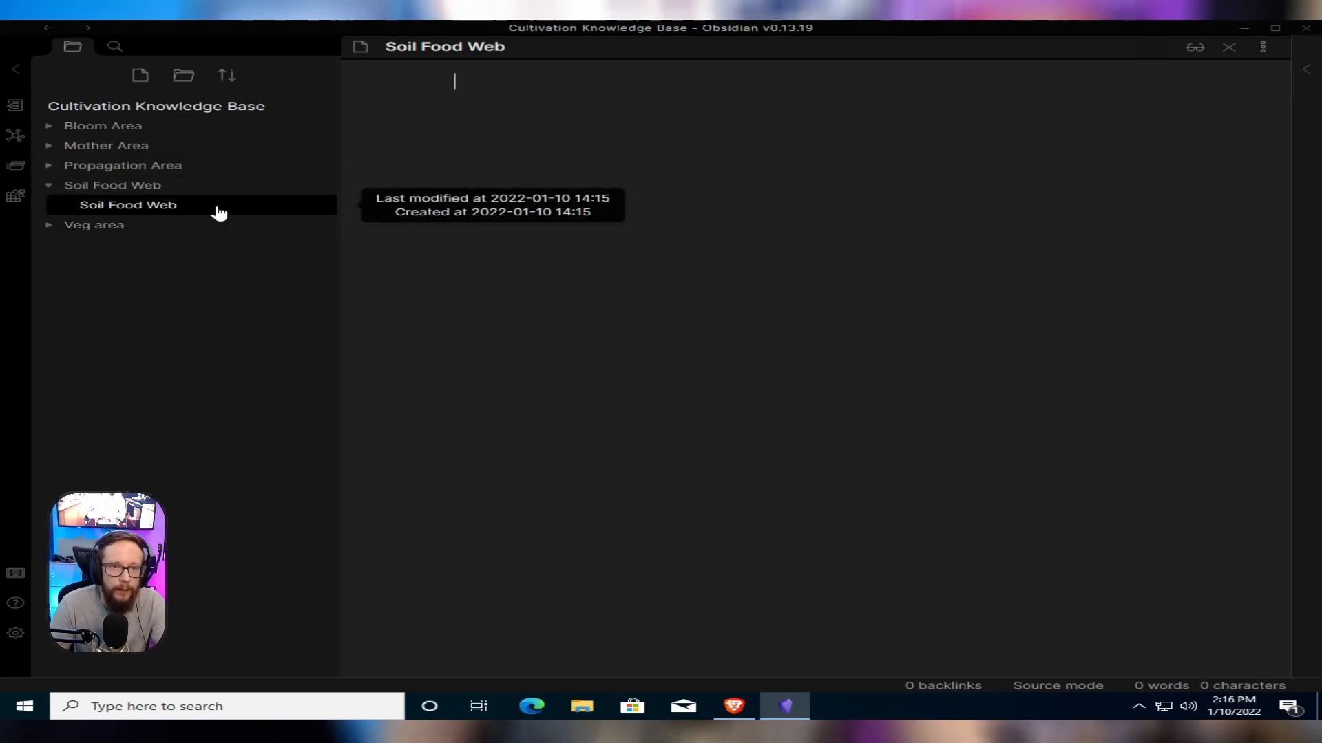
Switch to the Brave browser and search Google Images for "soil food web"
left_click(737, 704)
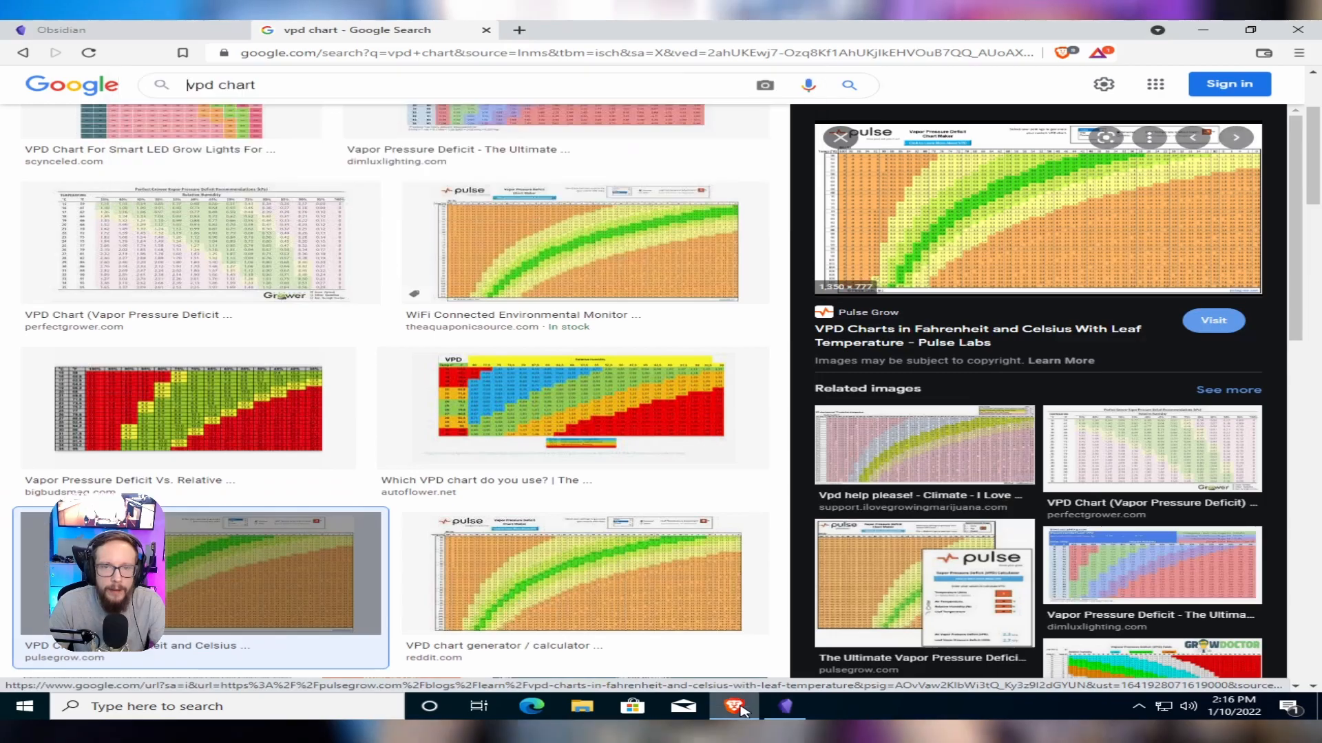
double_click(340, 52)
double_click(342, 53)
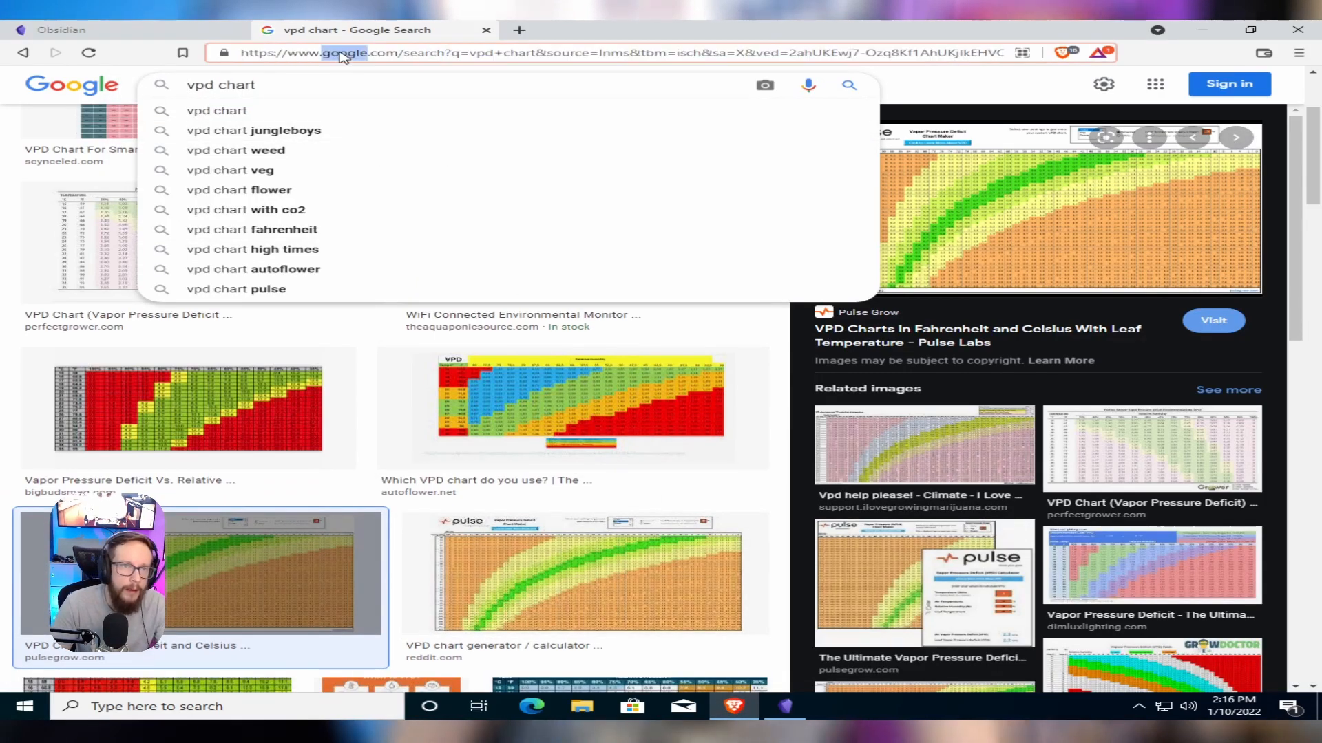
left_click(254, 95)
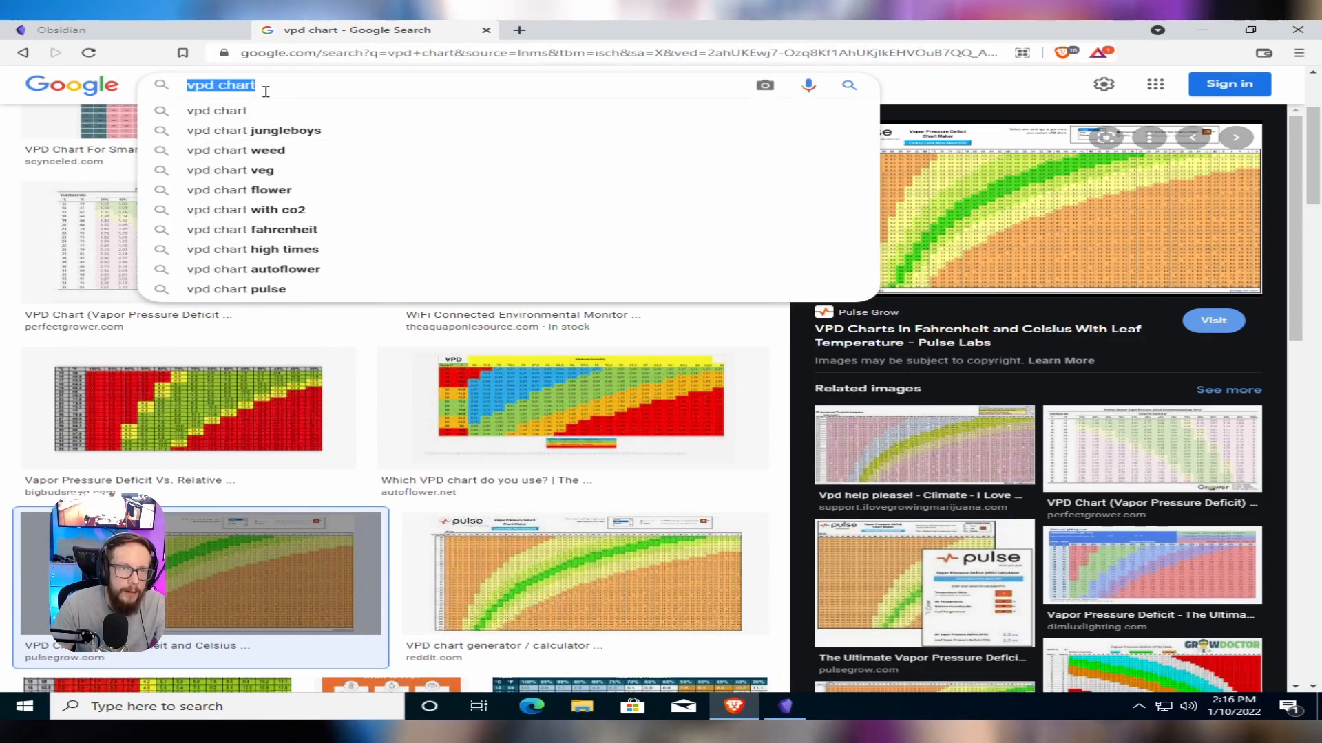
type("soil foo")
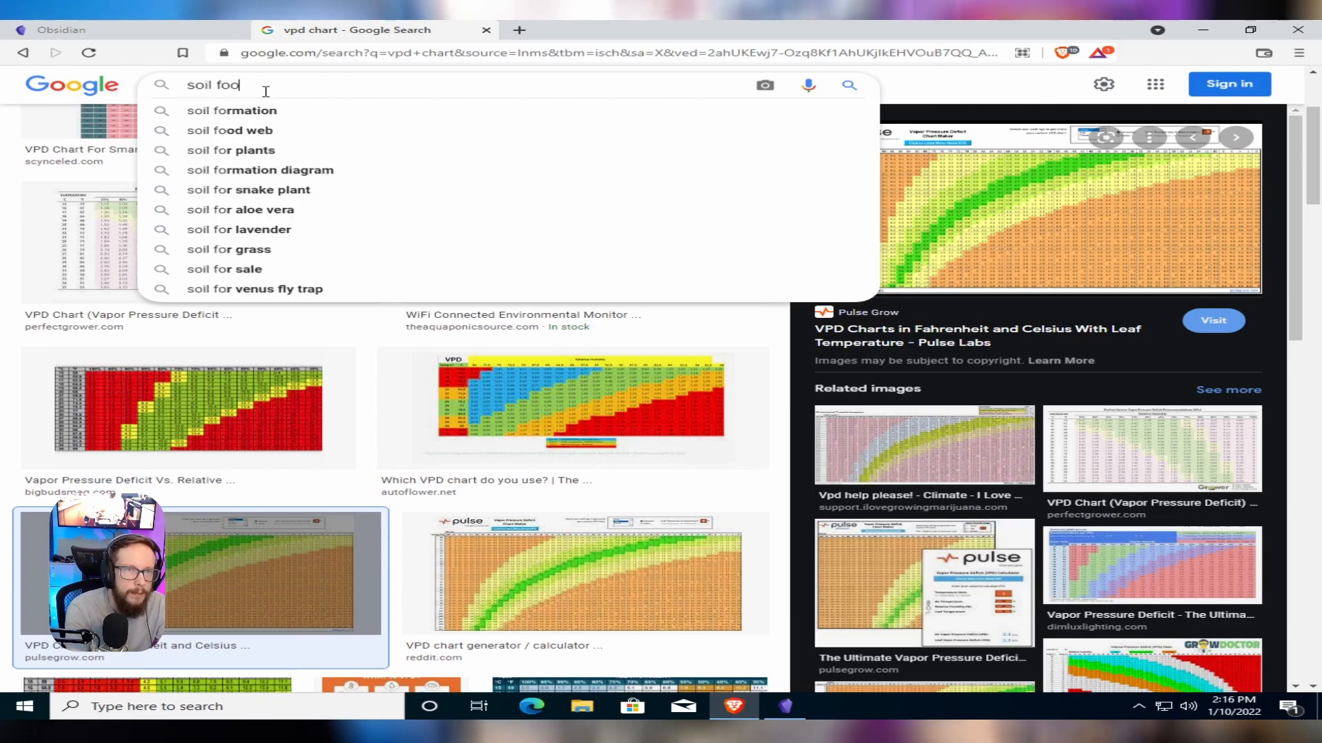
type("d web")
key("Return")
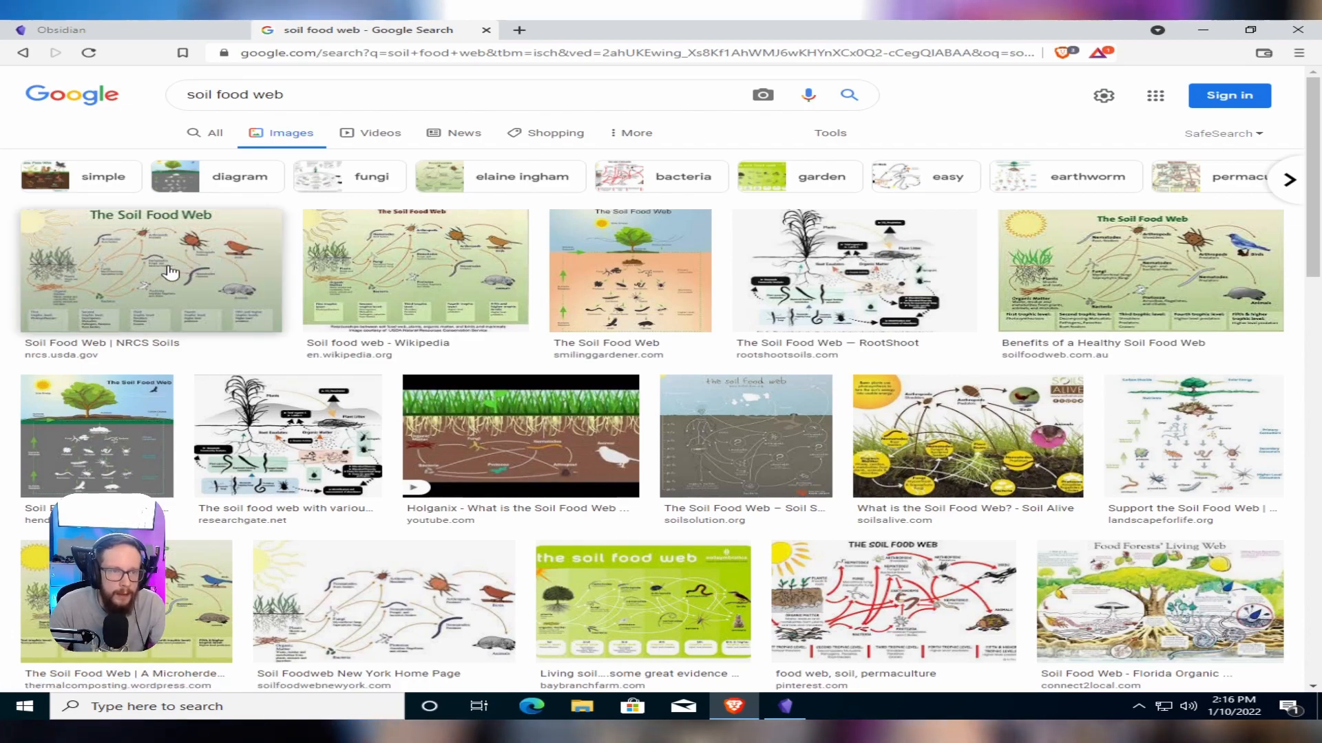
Try to embed the NRCS Soils search result thumbnail in the Soil Food Web note in Obsidian, and clear all the note's content
left_click_drag(147, 262, 663, 245)
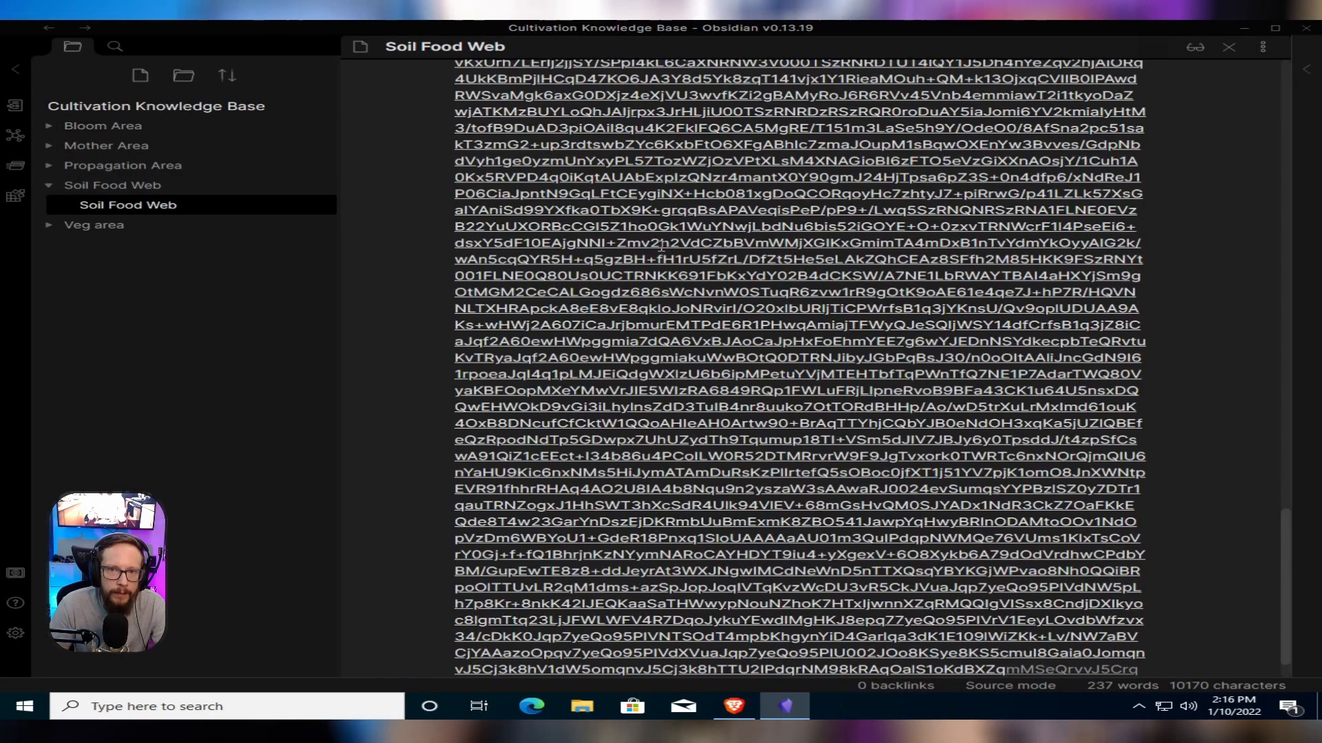
scroll(972, 418, "up", 5)
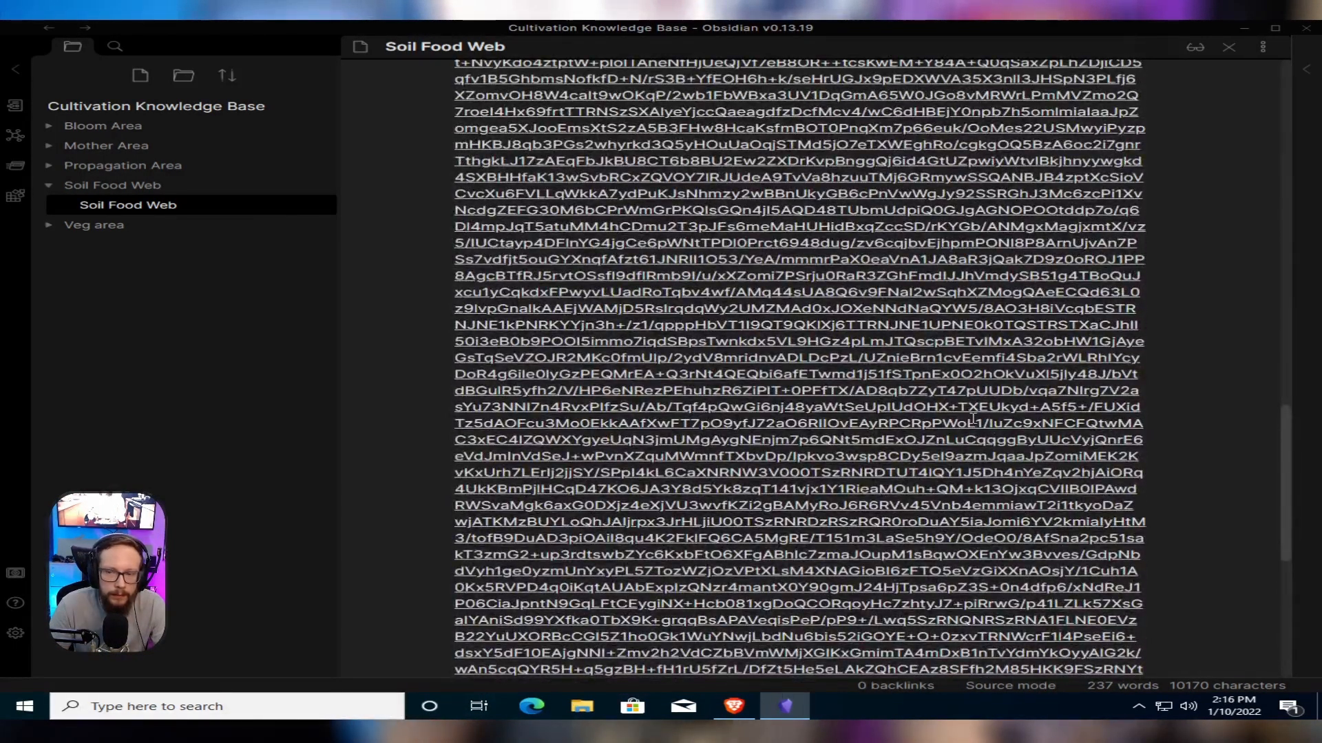
scroll(973, 417, "up", 6)
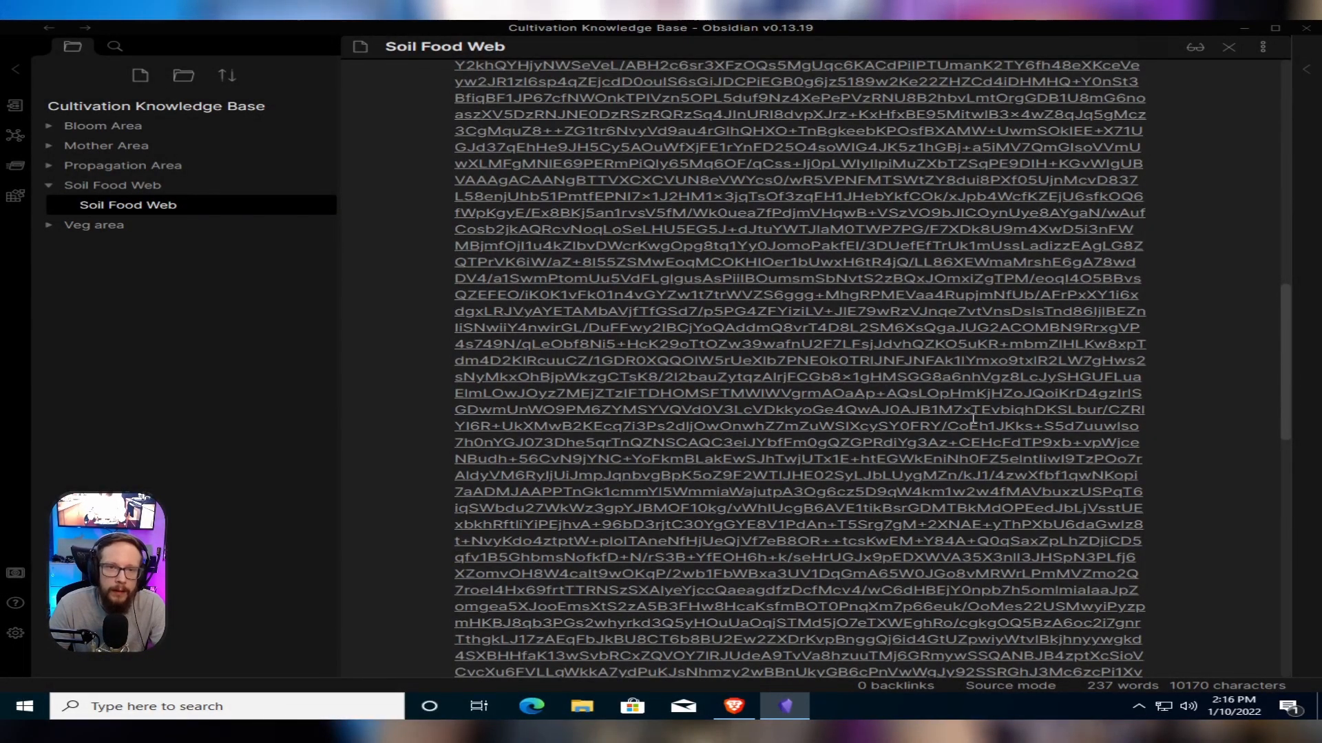
key("ctrl+a")
key("BackSpace")
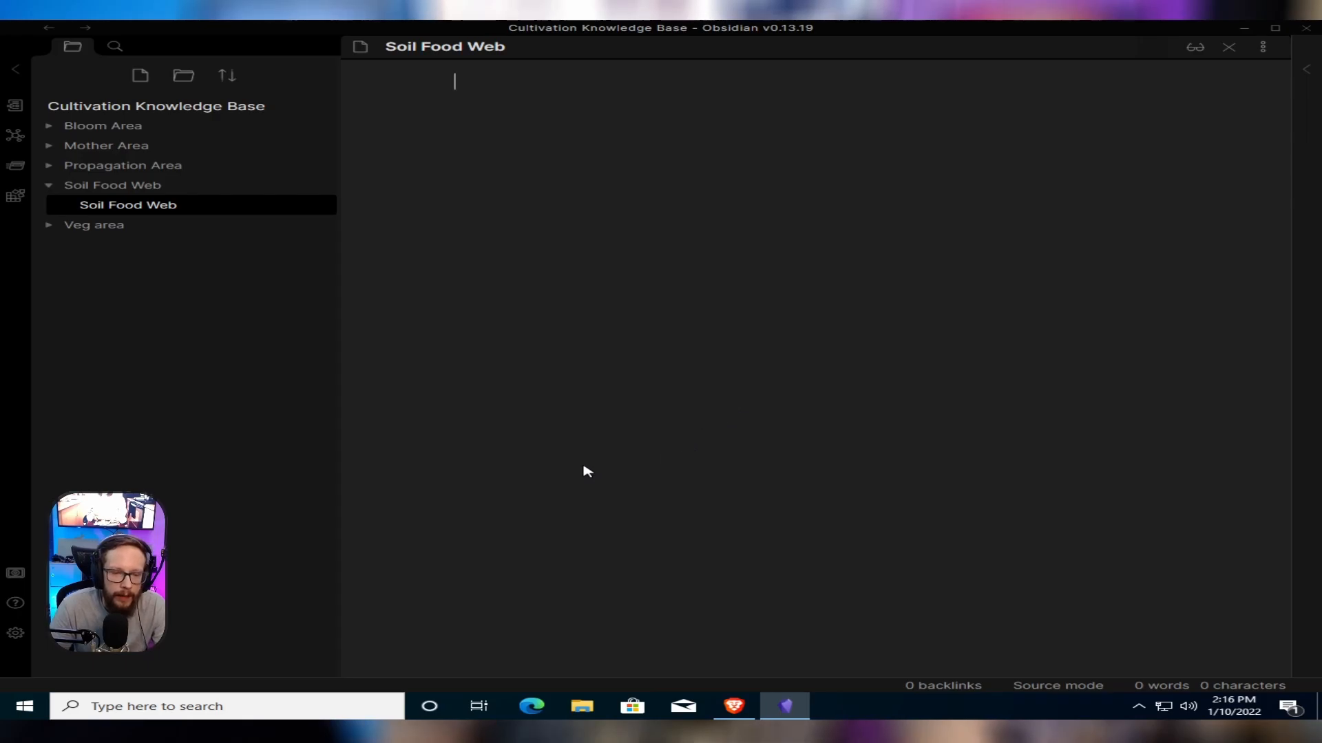
Switch to Brave, embed the full-size NRCS Soils soil food web image in the Soil Food Web note in Obsidian, and check it in reading view
left_click(734, 706)
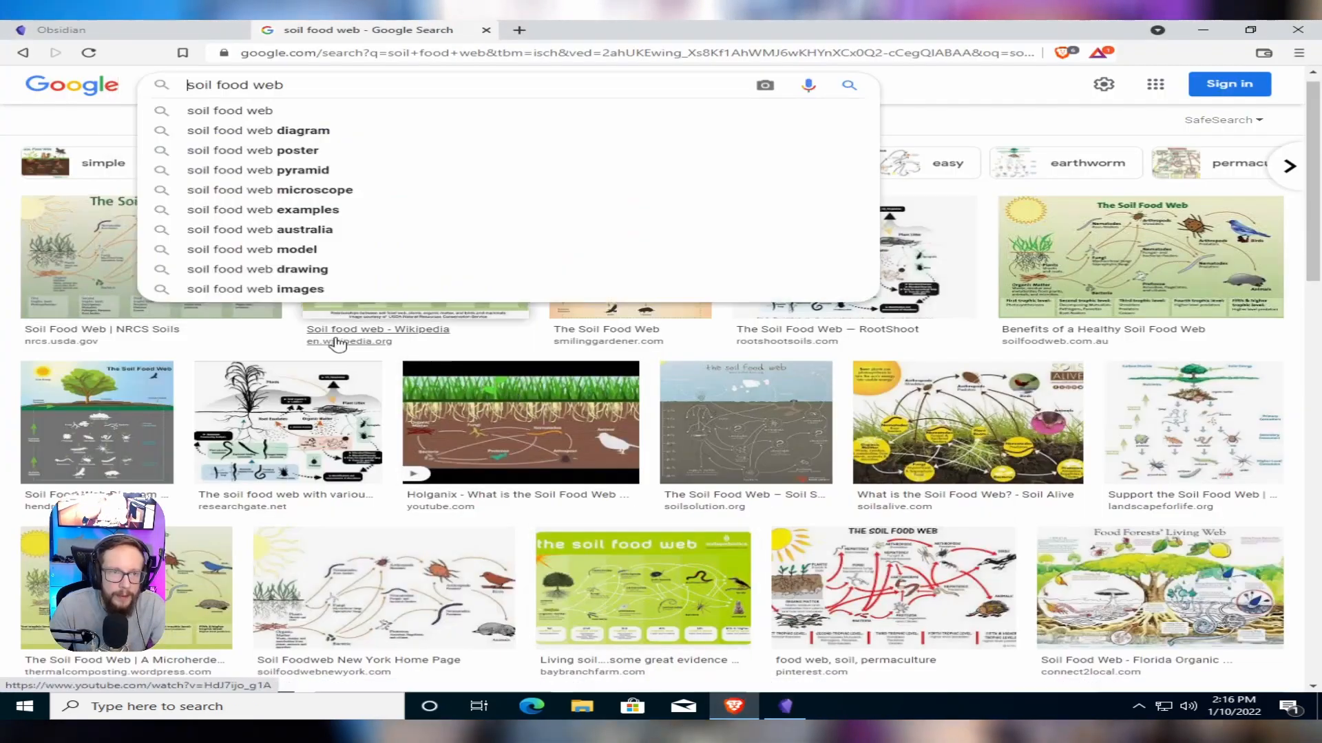
left_click(143, 312)
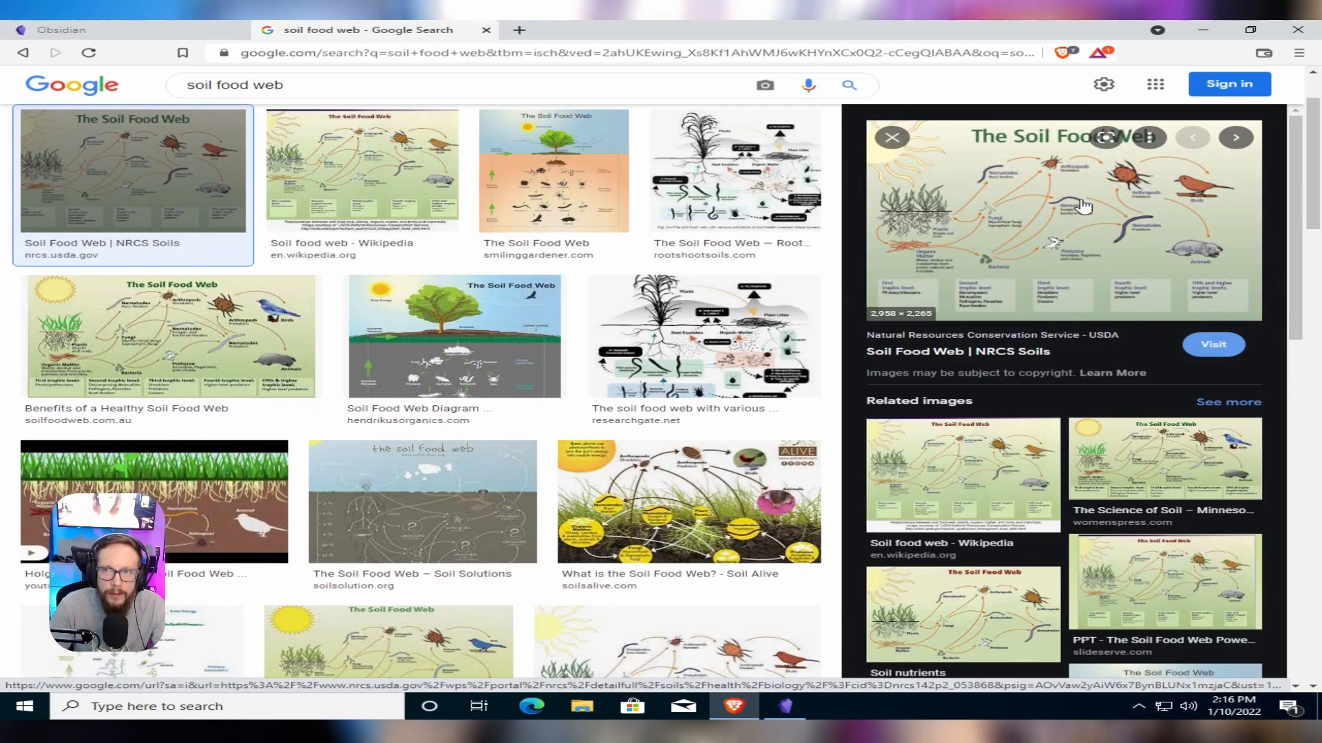
left_click_drag(1065, 221, 835, 596)
left_click_drag(802, 679, 668, 155)
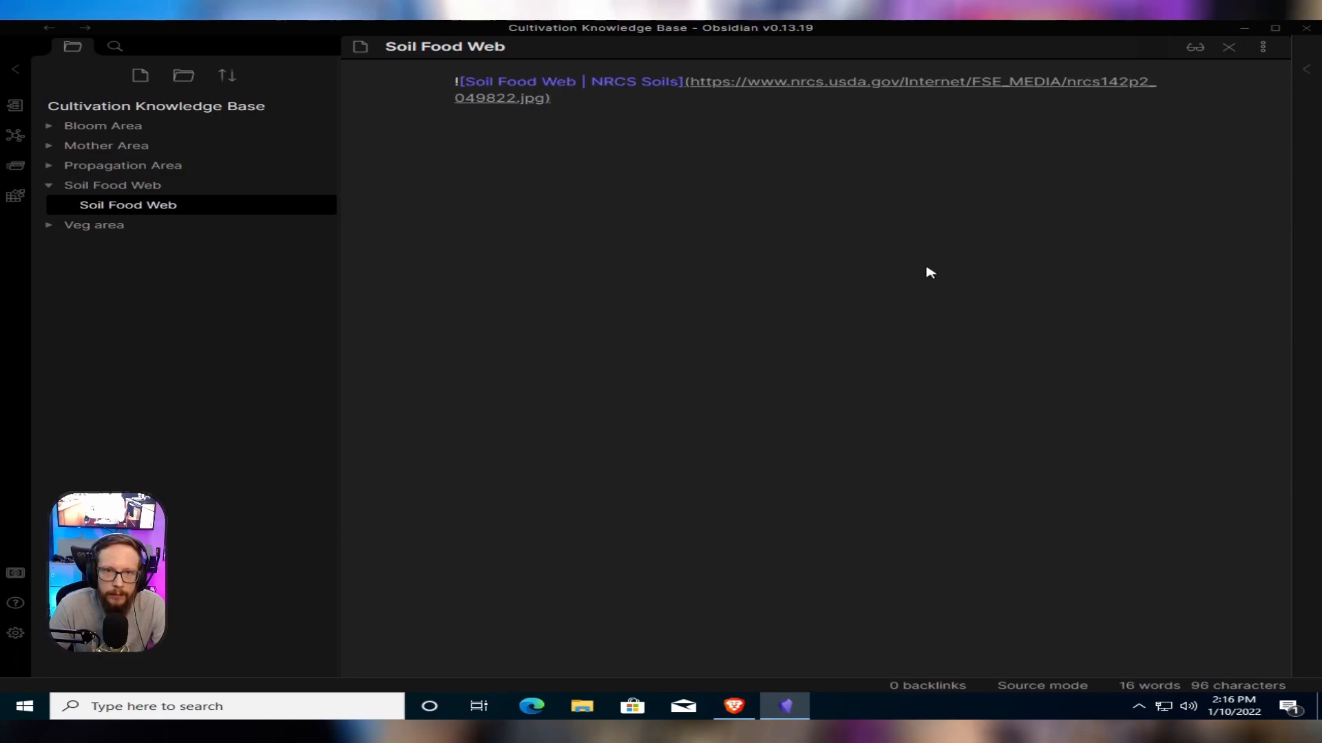
left_click(1198, 51)
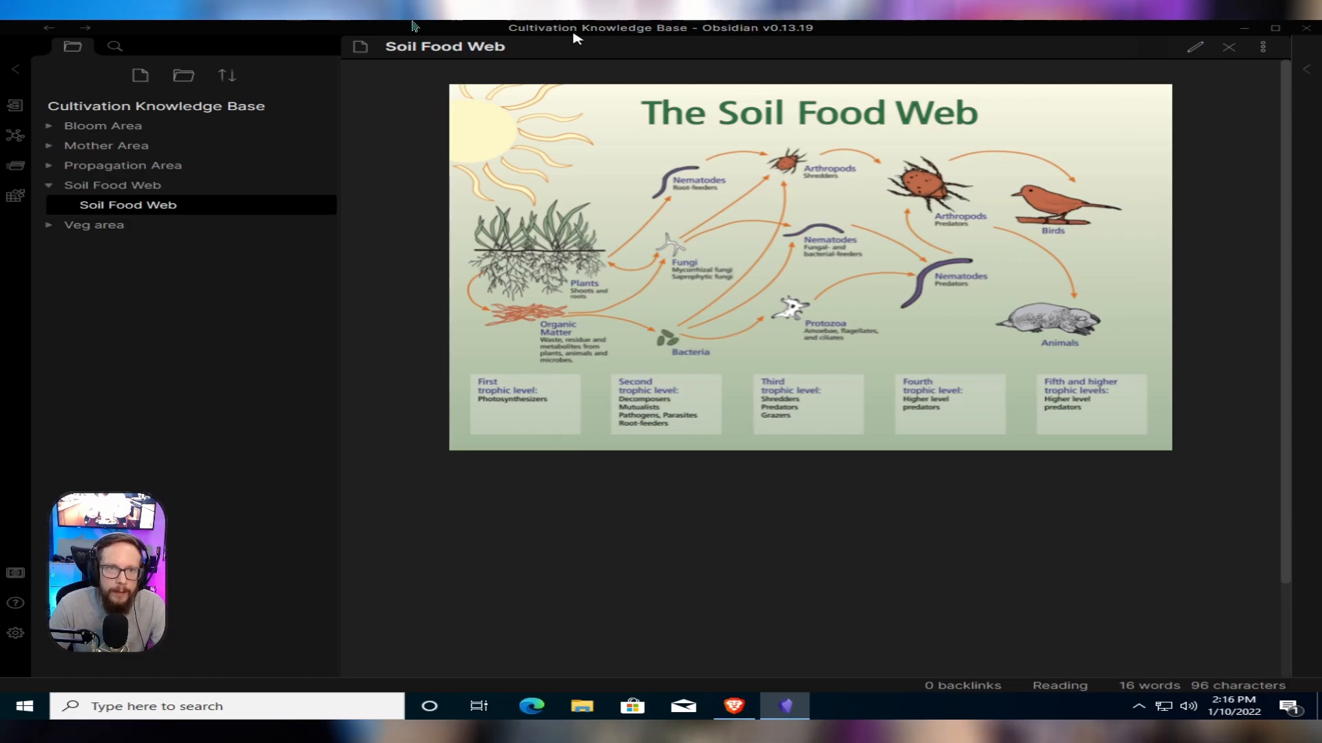
left_click(1198, 51)
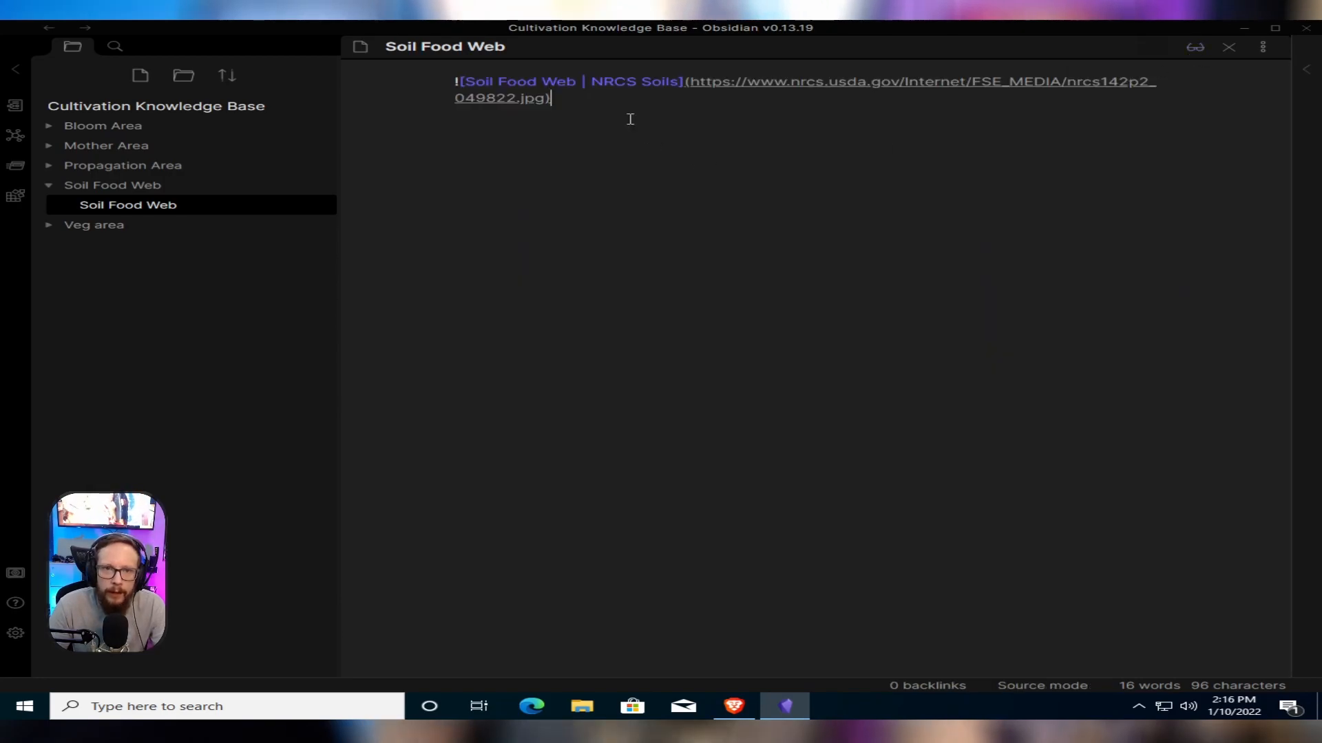
Add the text "some note about food web" below the embedded image, separated by a blank line
key("Return")
key("Return")
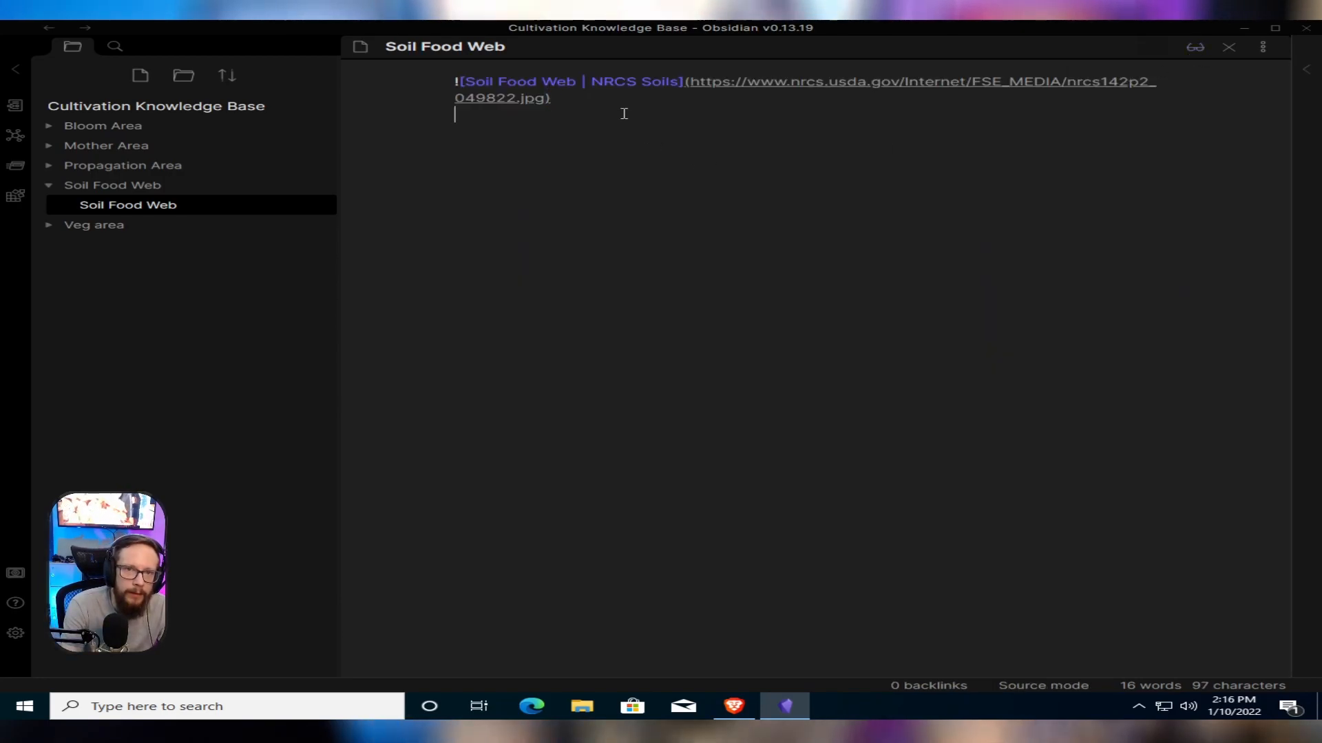
type("som")
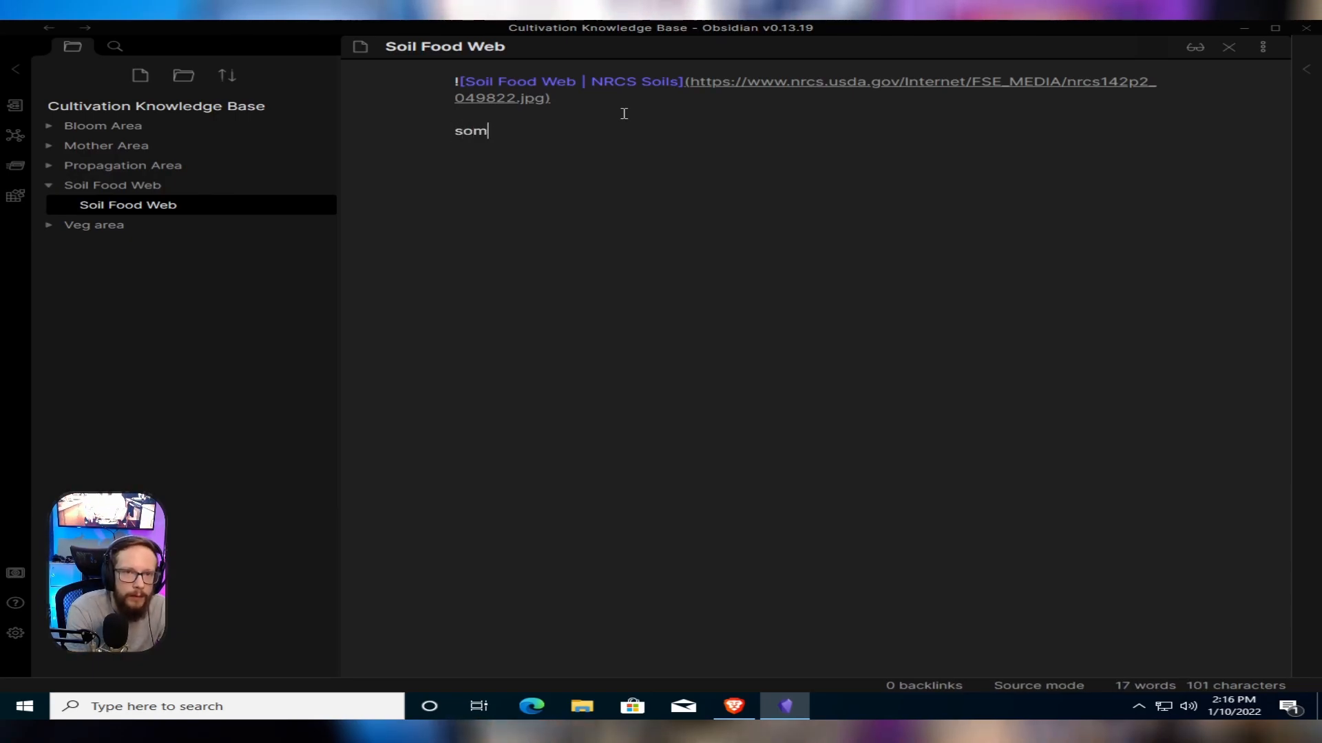
type("e note ab")
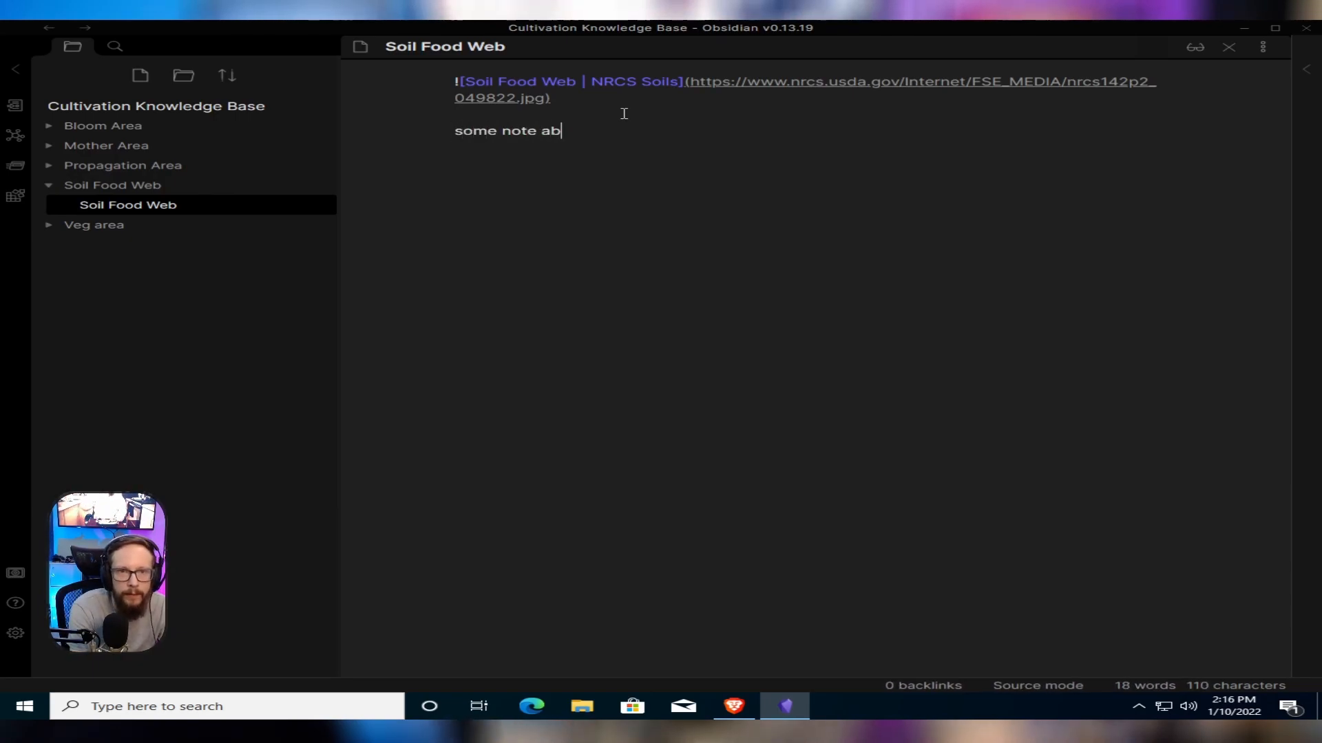
type("out food web")
key("Return")
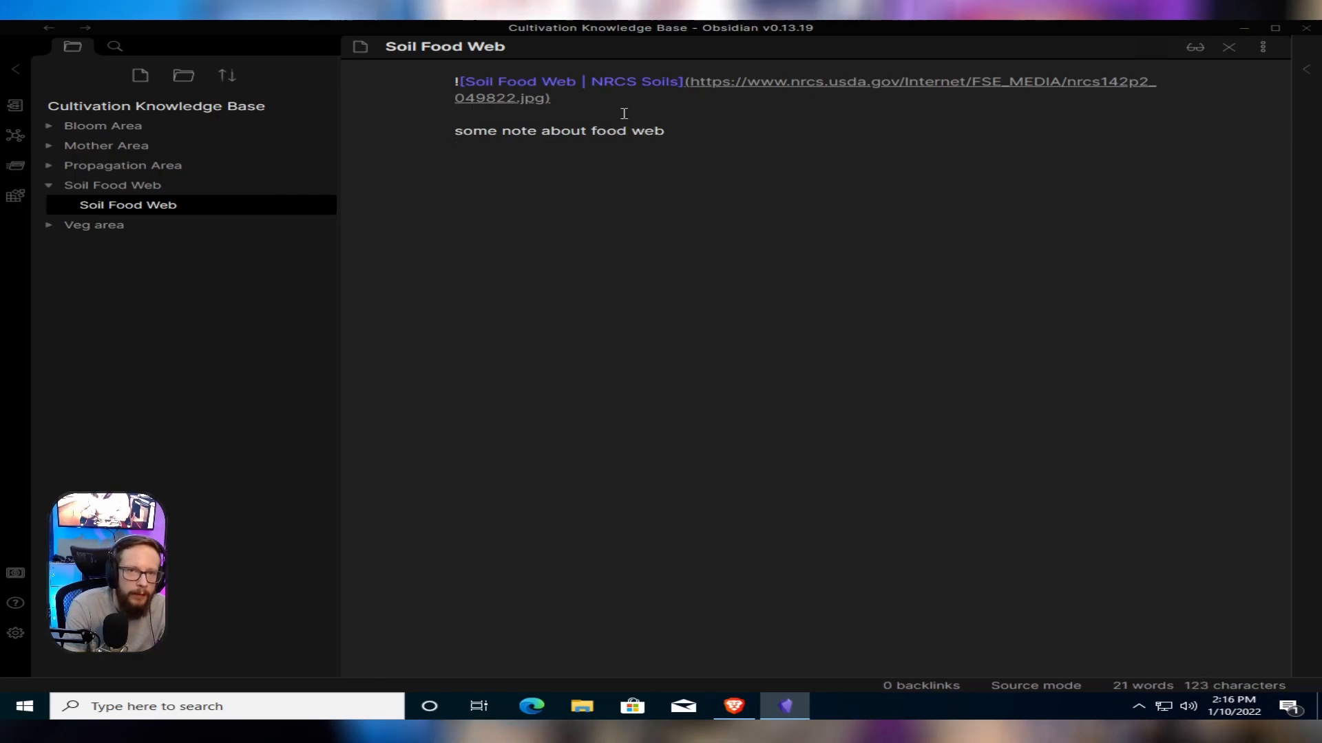
Add a line reading "Tags: #soilfoodweb" several blank lines below the note text
key("Return")
key("Return")
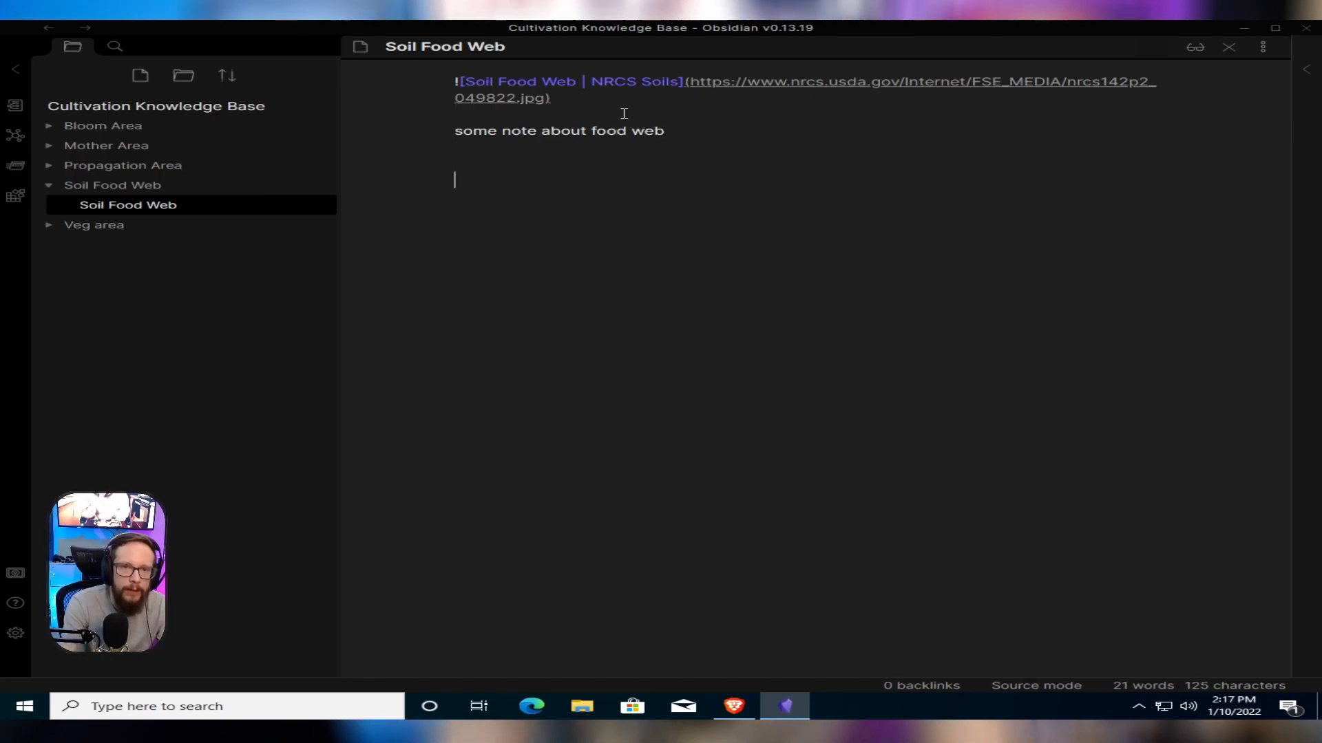
key("Return")
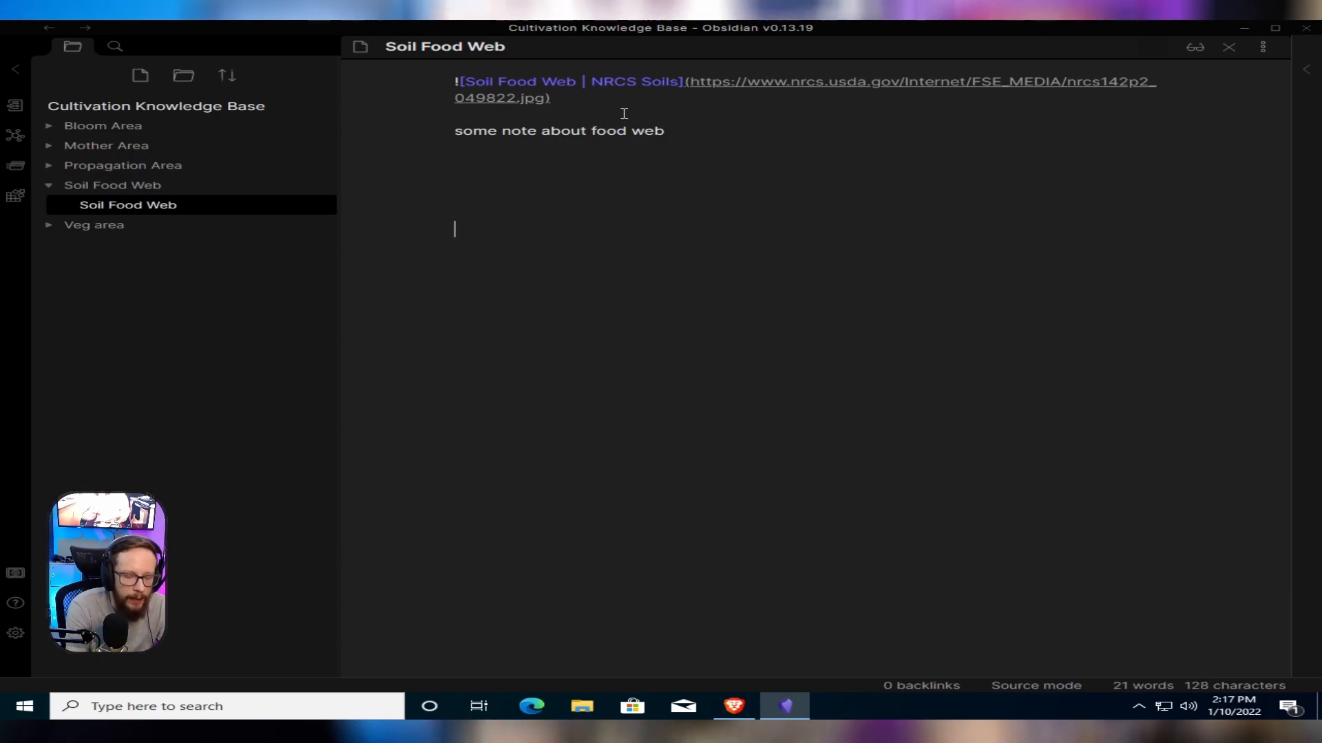
type("Ta")
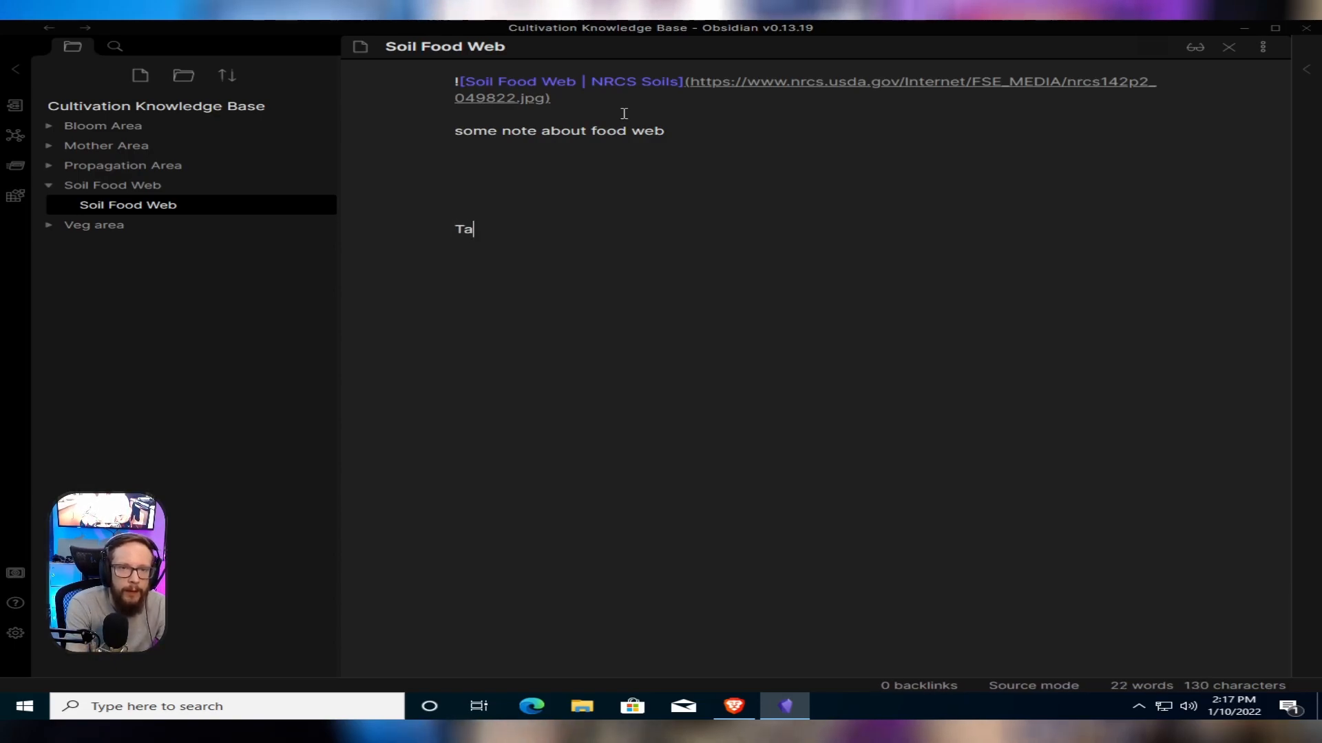
type("gs")
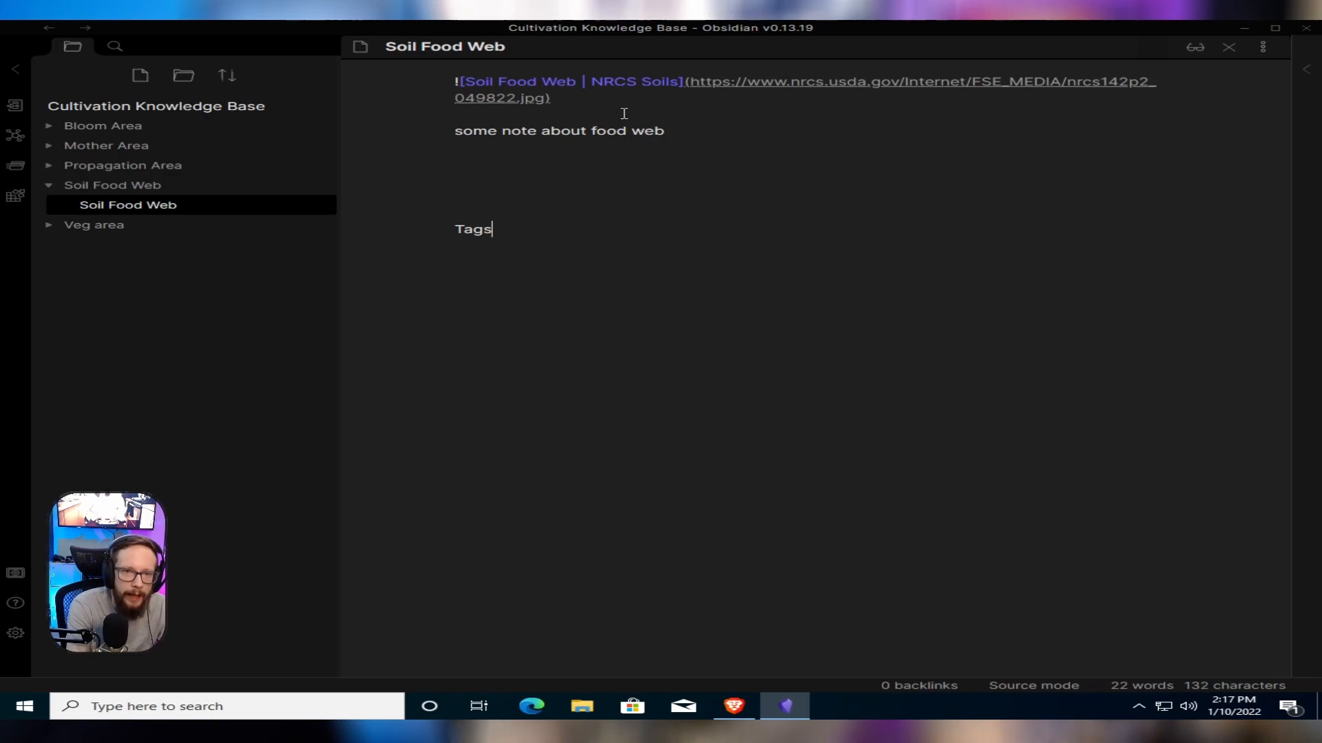
type(":")
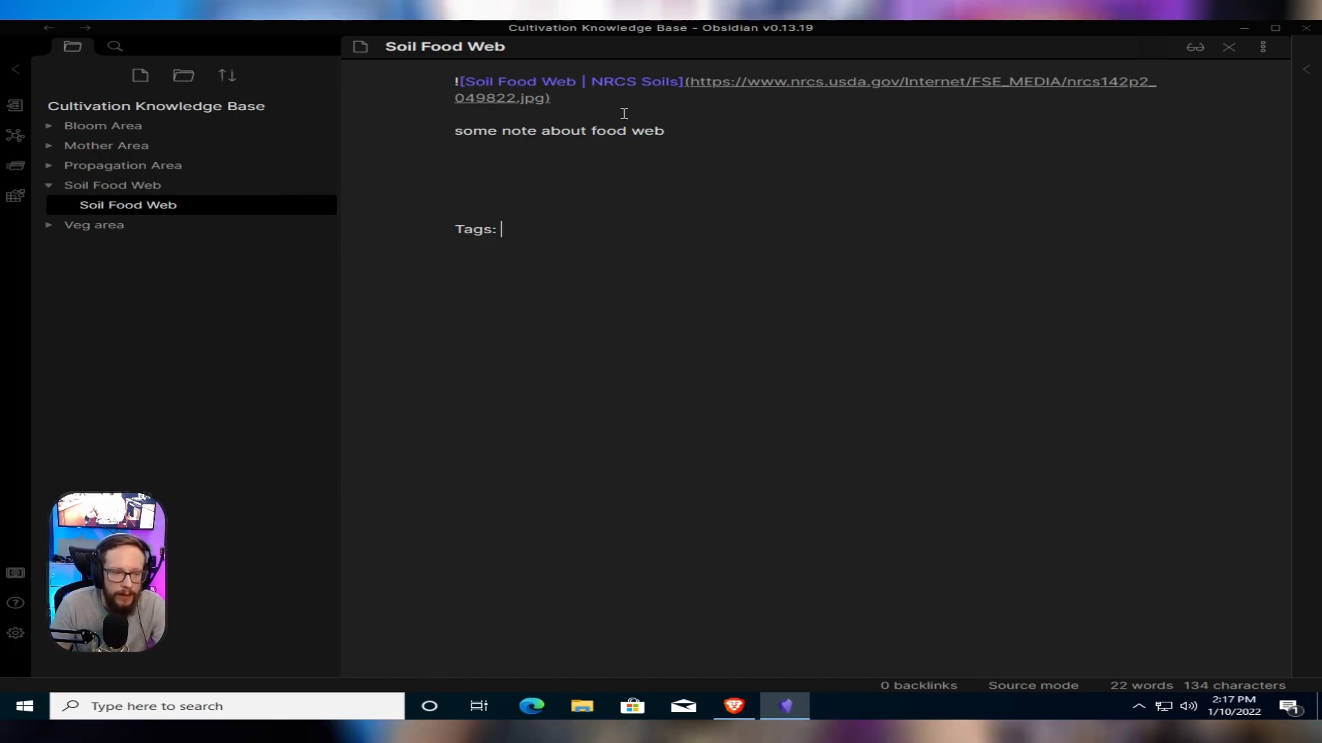
type("#so")
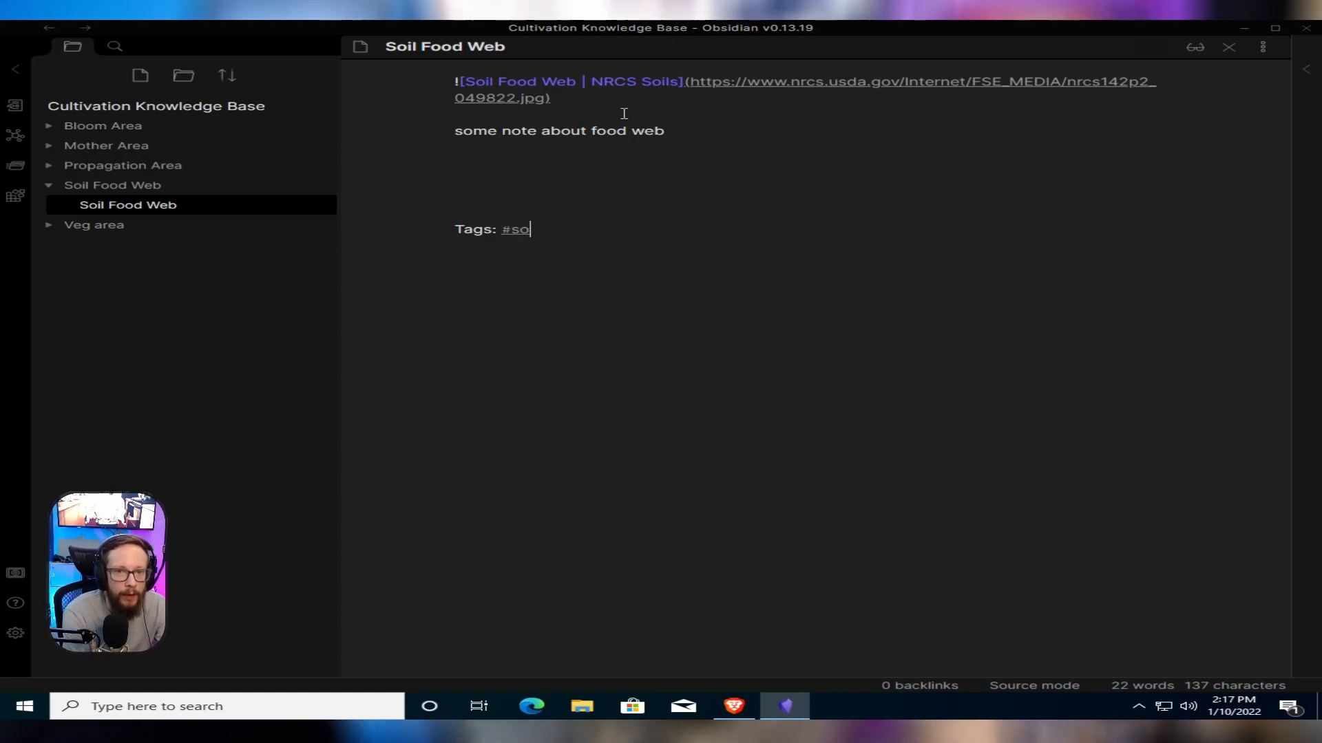
type("ilfood")
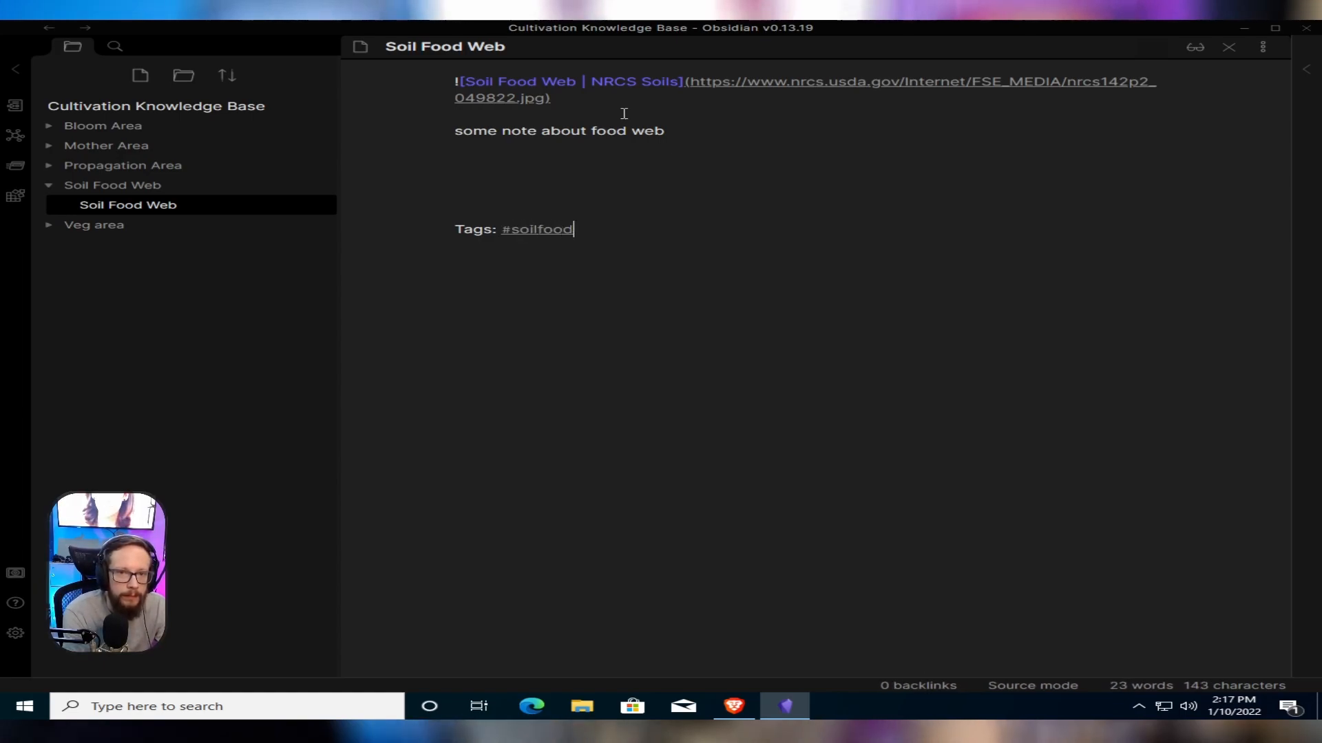
type("web")
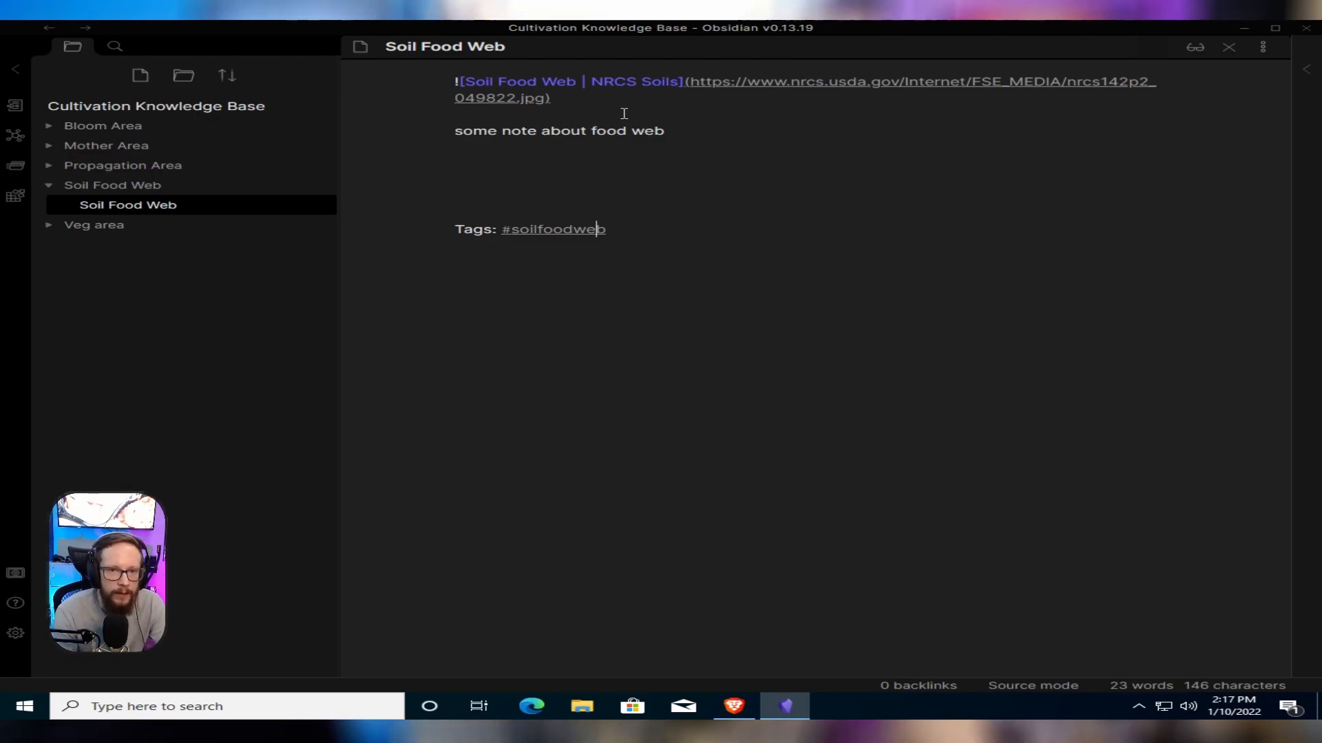
Insert hyphens between the words of the tag so it reads #soil-food-web
key("Left")
key("Left")
key("Left")
key("Left")
key("Left")
key("Left")
key("Left")
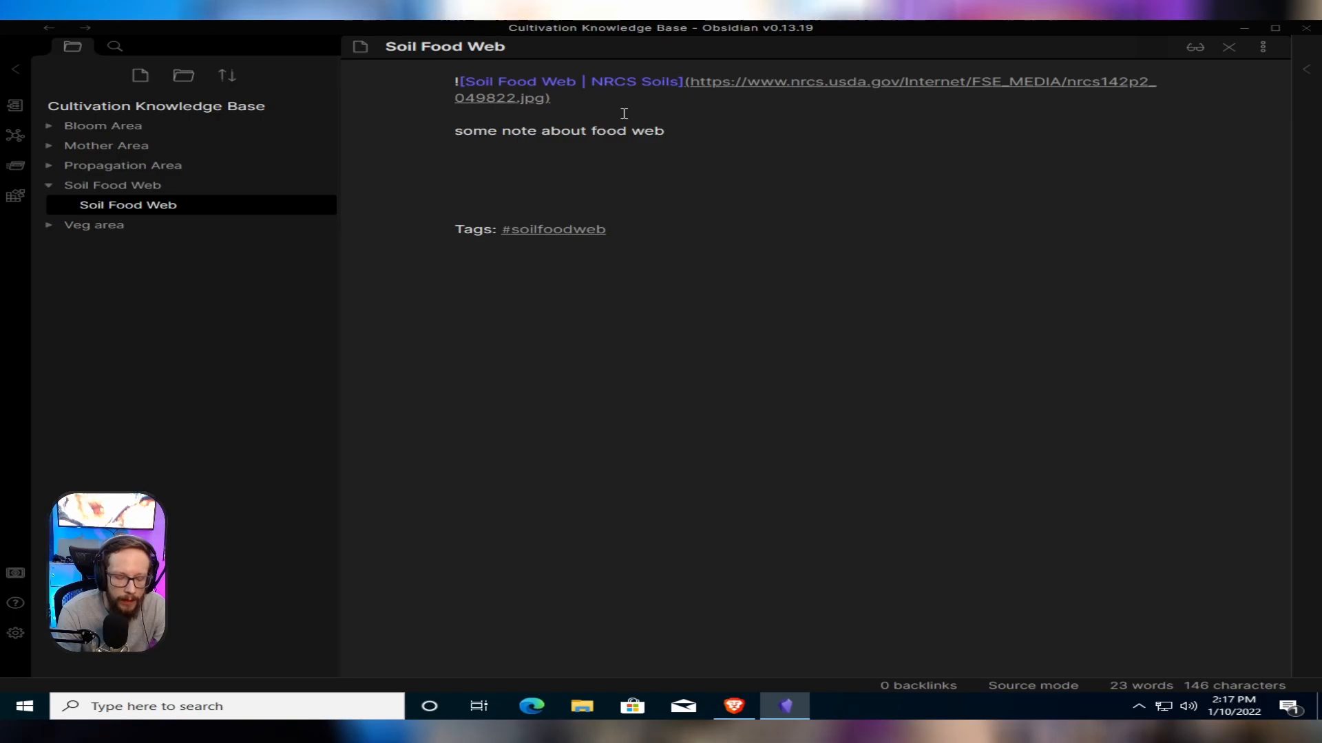
type("-")
key("Right")
key("Right")
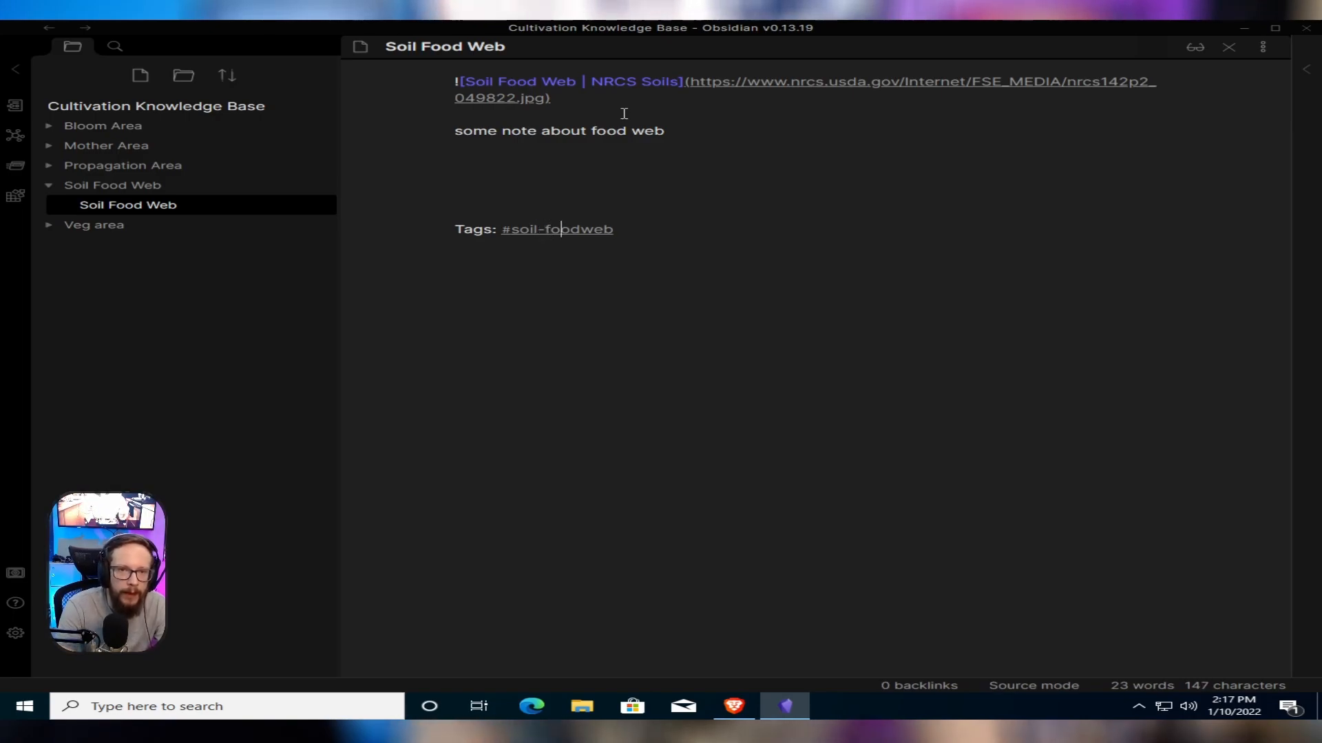
type("-")
key("Right")
key("Right")
key("Right")
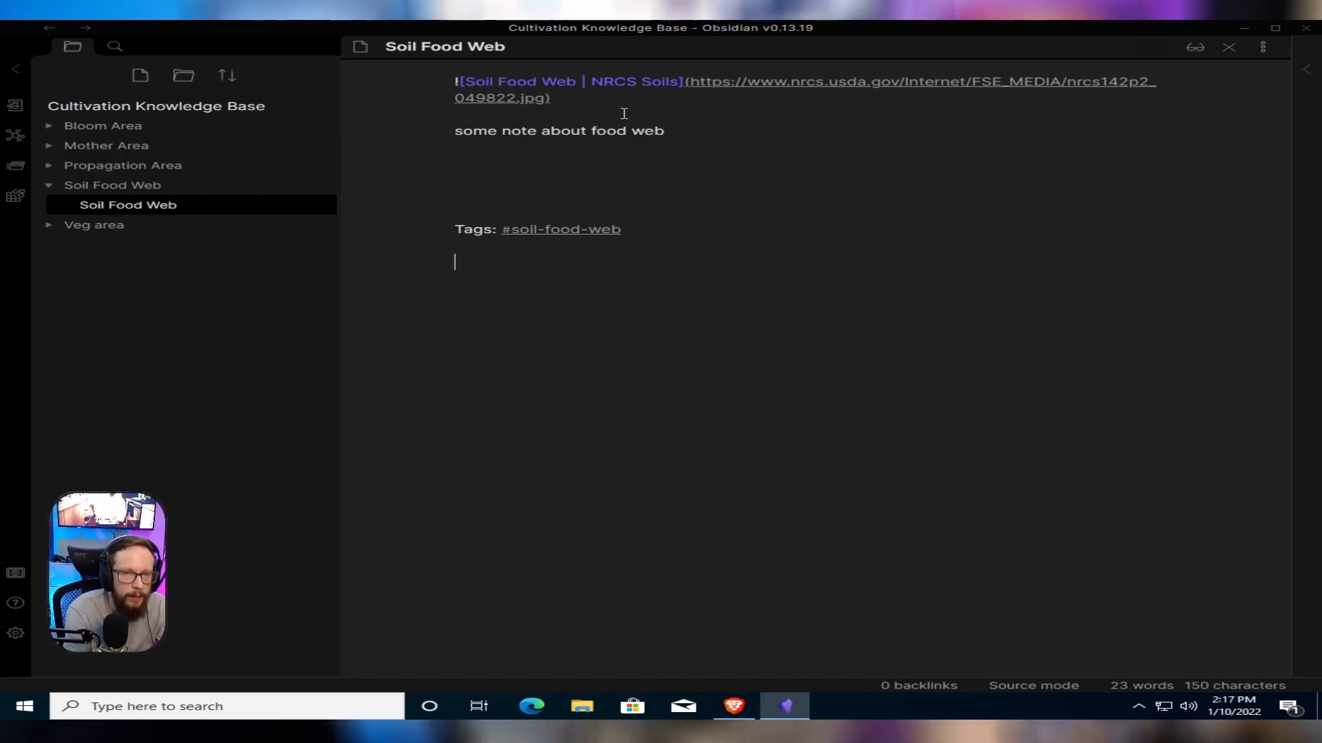
Add a "Related:" line below the tags with the embedded note link ![[Isopods]]
type("Related: ![")
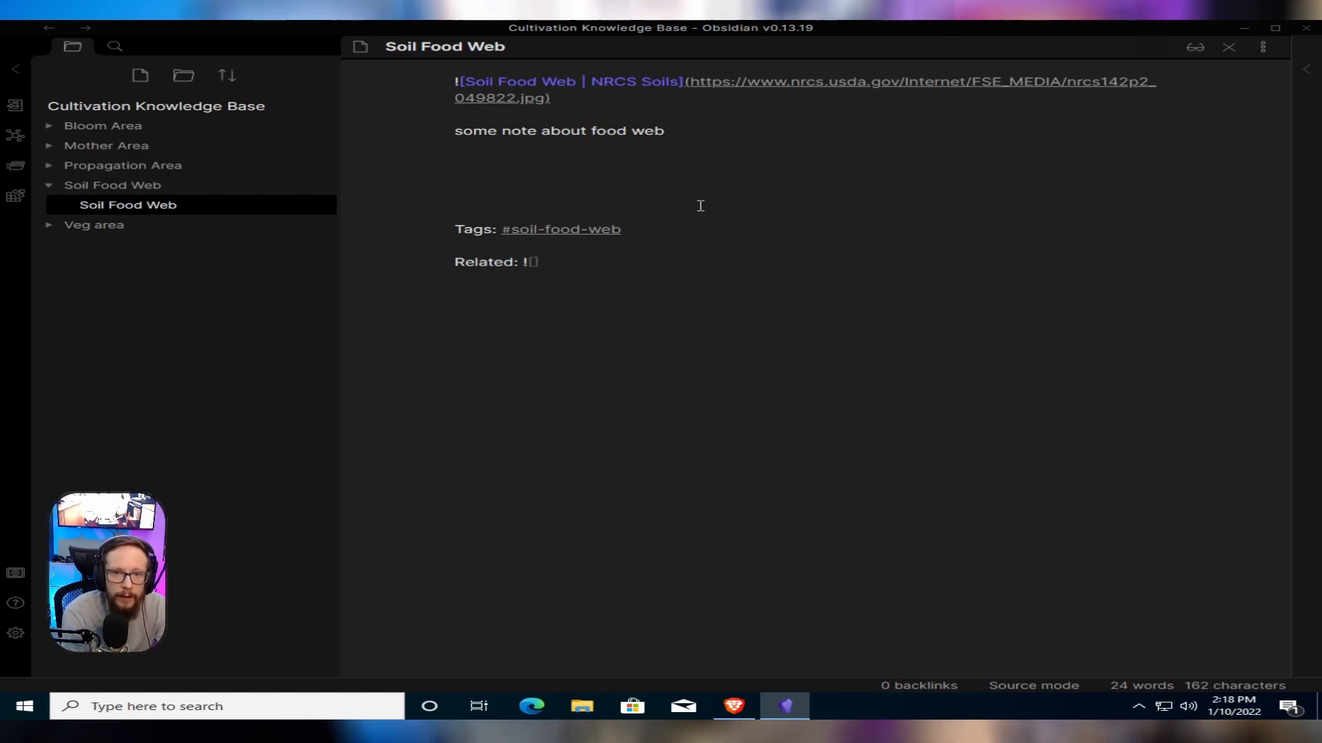
type("[")
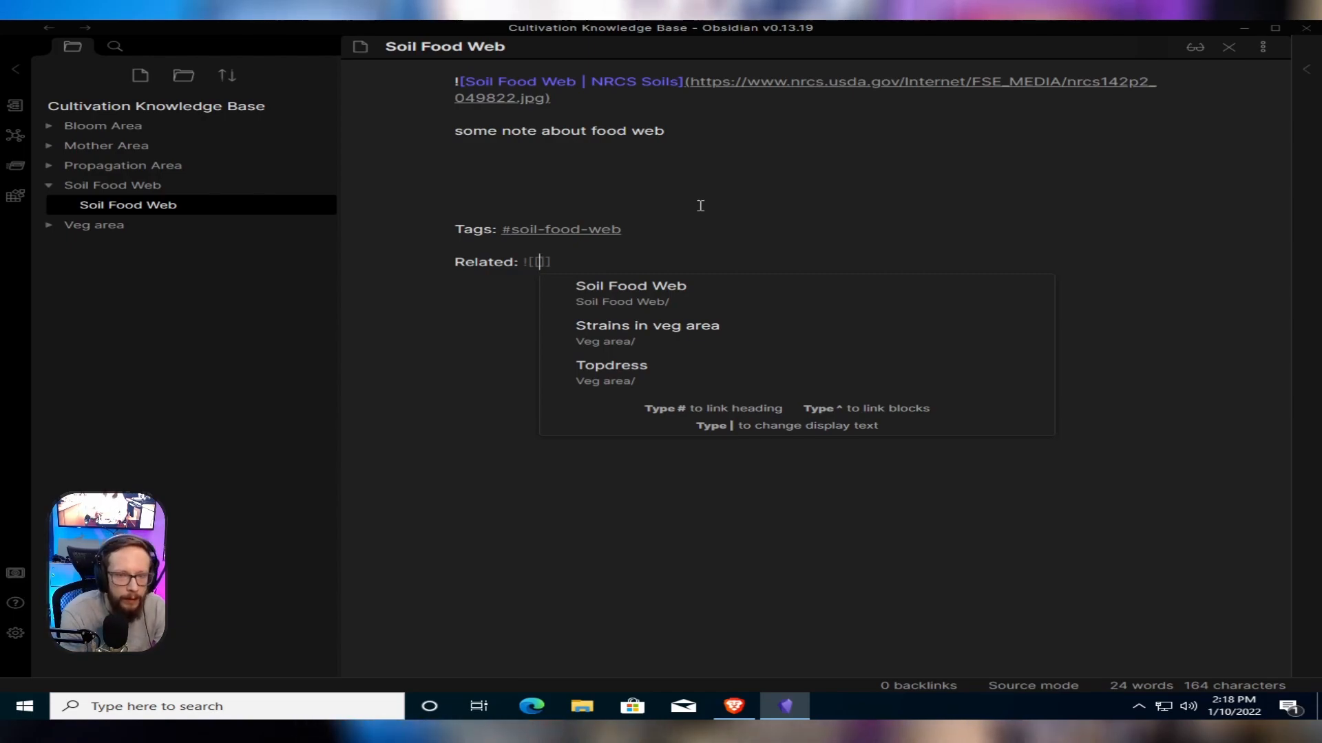
type("Isopo")
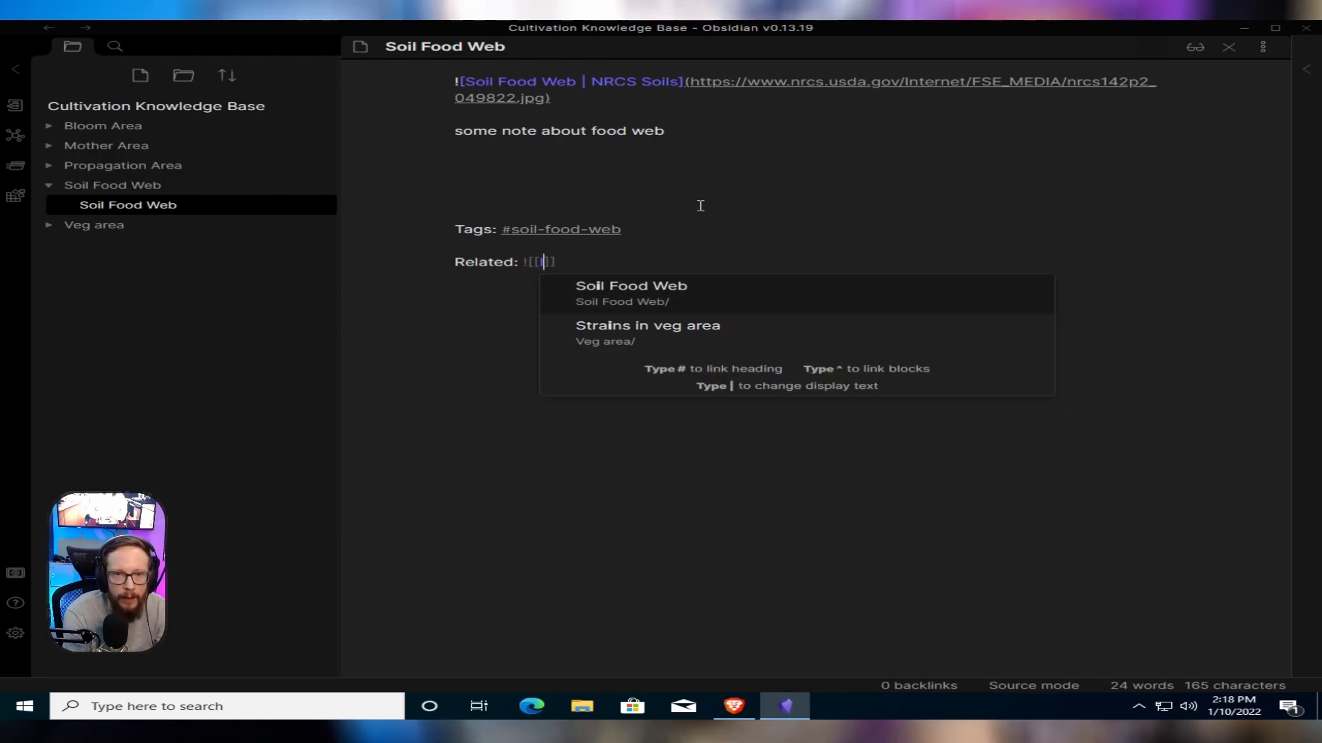
type("ds")
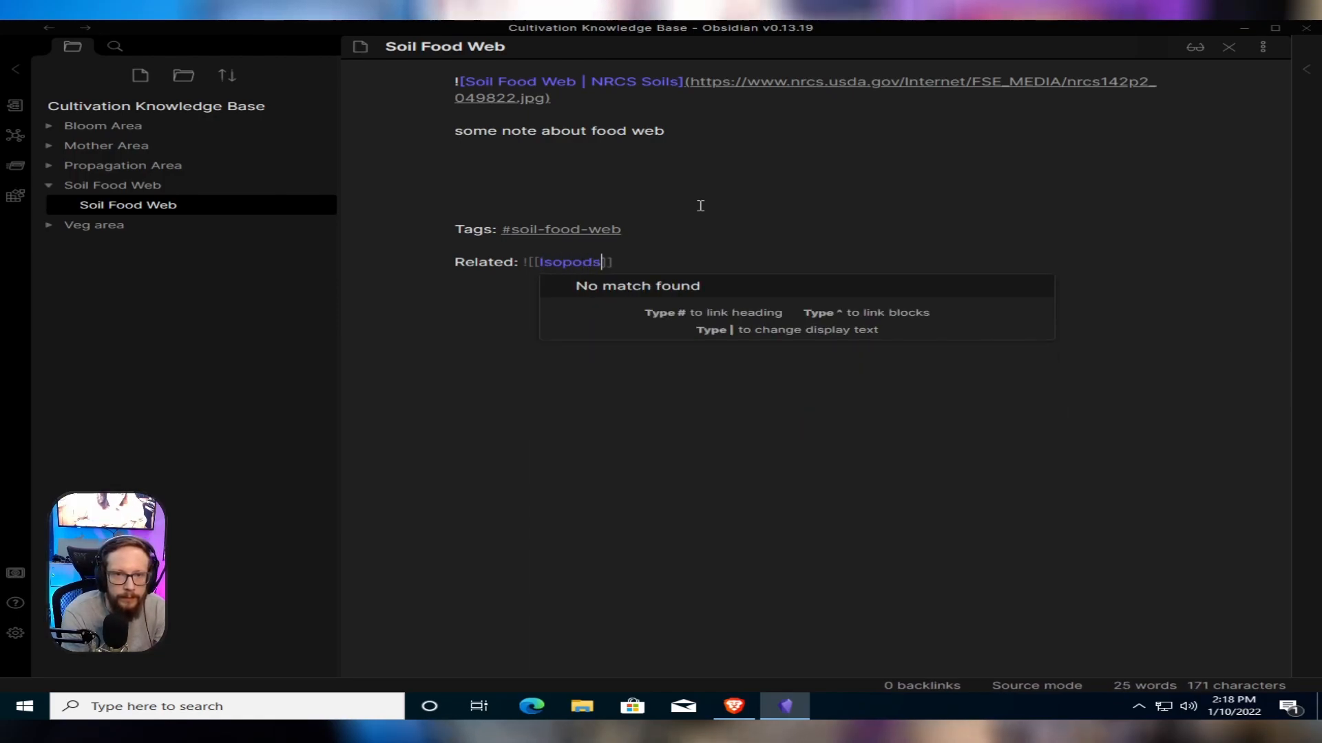
key("Escape")
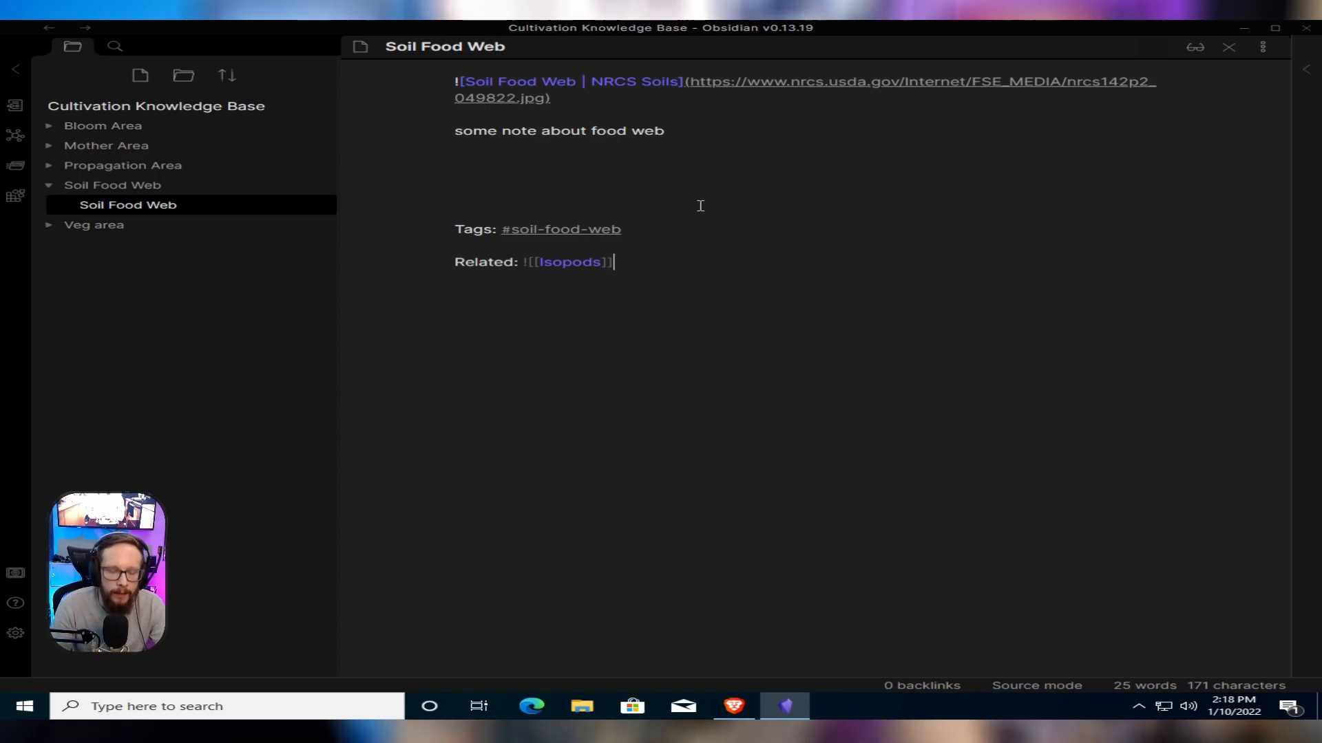
key("End")
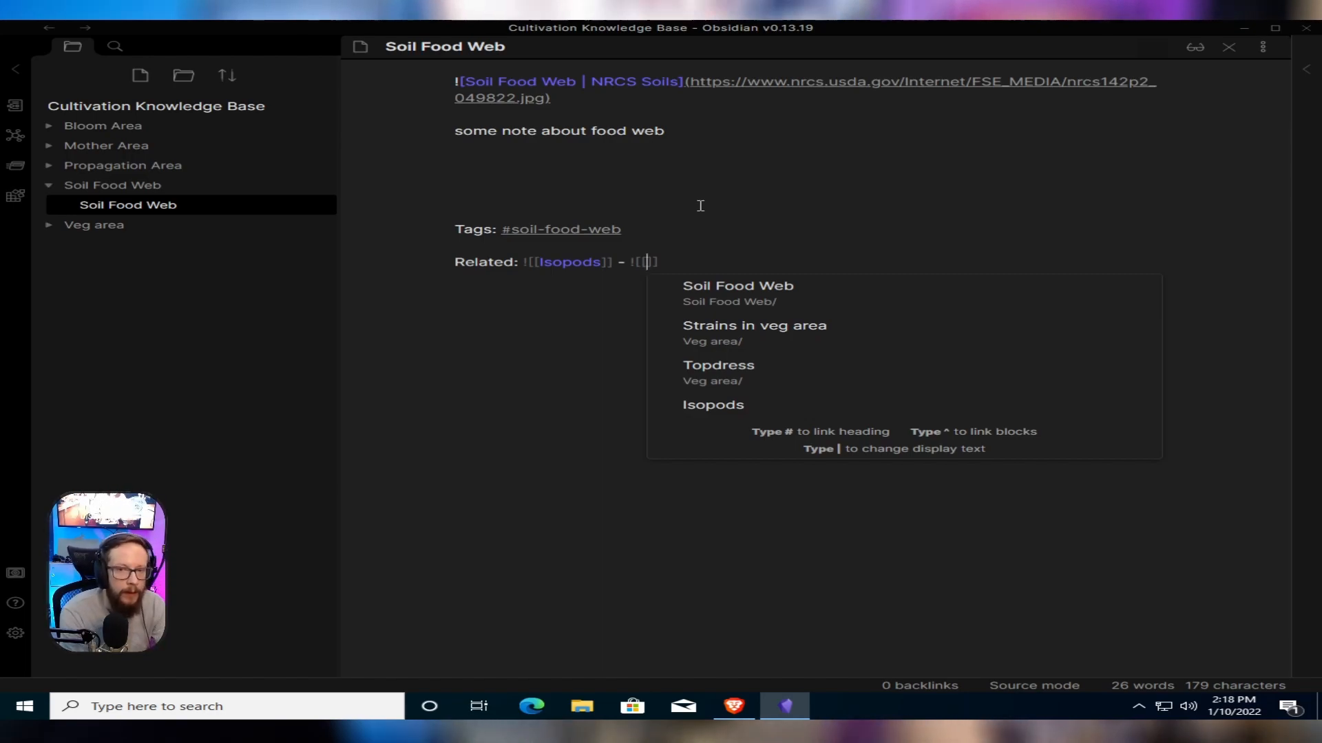
Extend the Related line with the embedded note links ![[Worms]] and ![[Bacteria]], separated by hyphens
type("Worms")
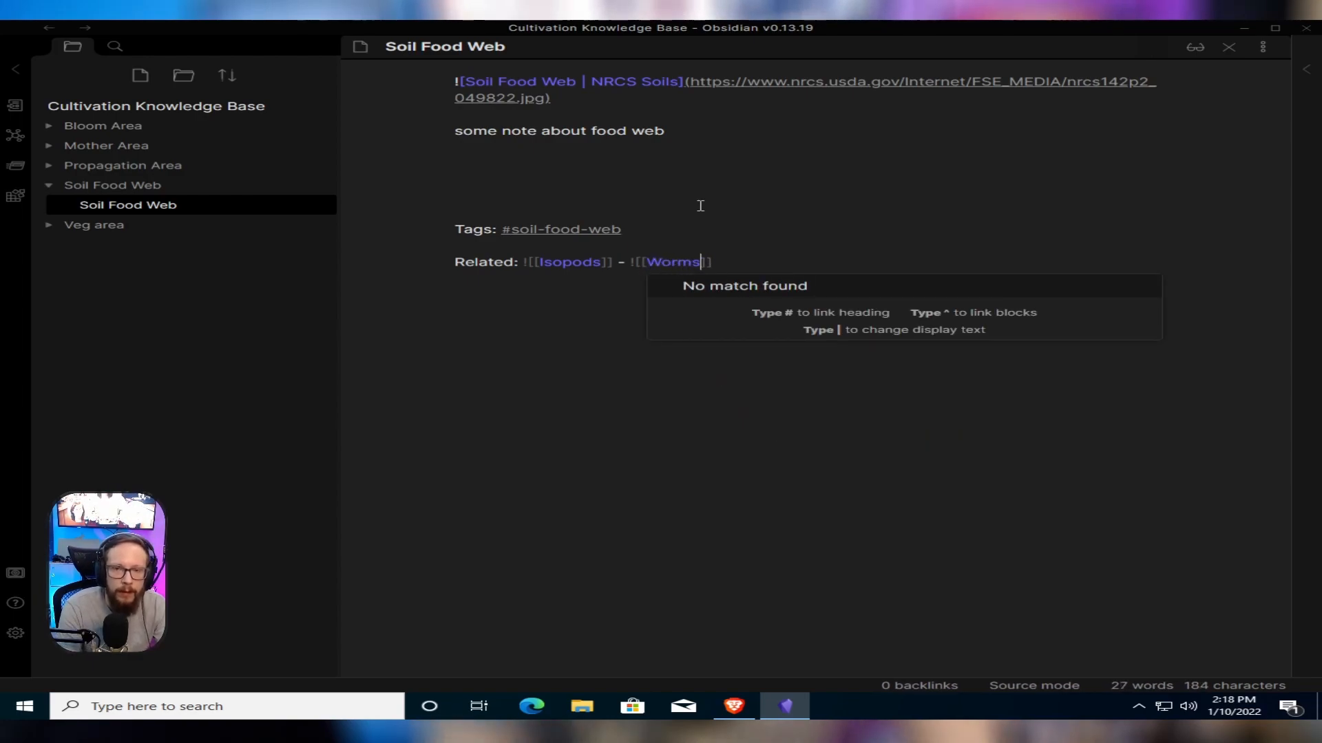
key("End")
type("-")
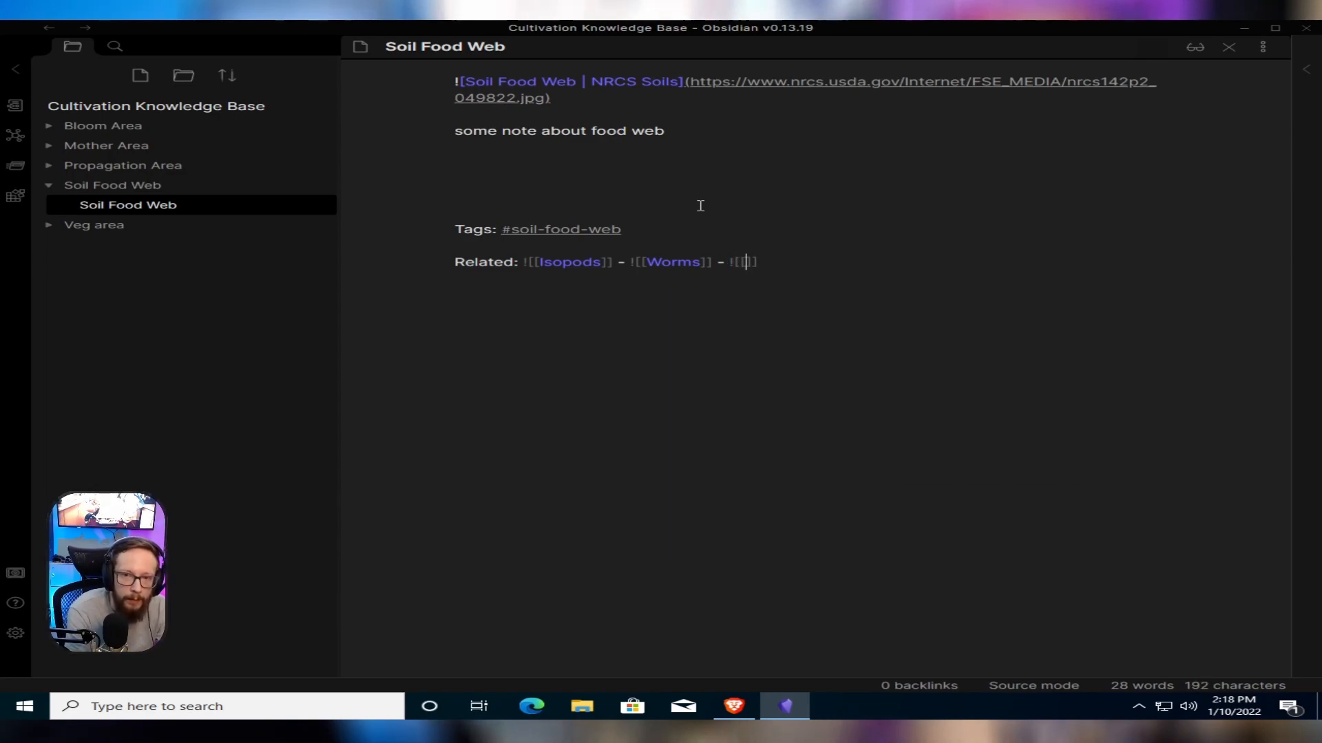
type("Bater")
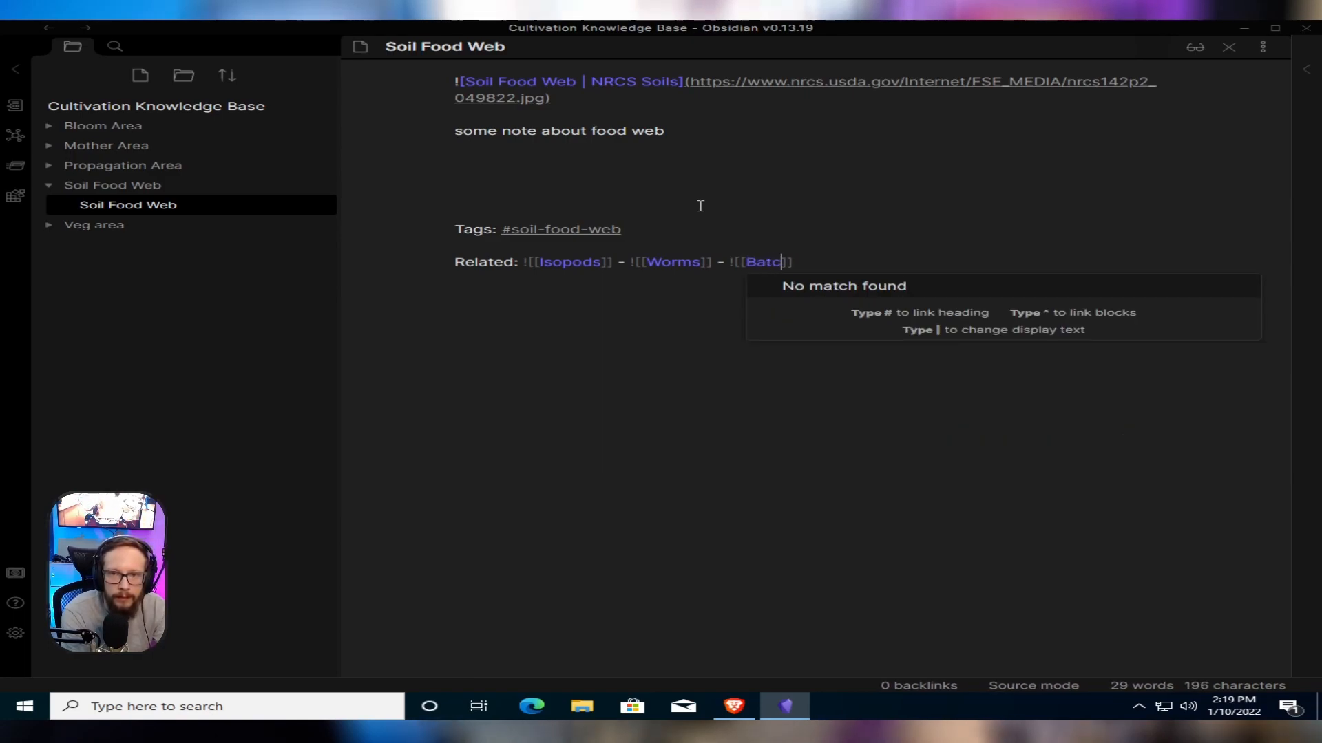
type("teria")
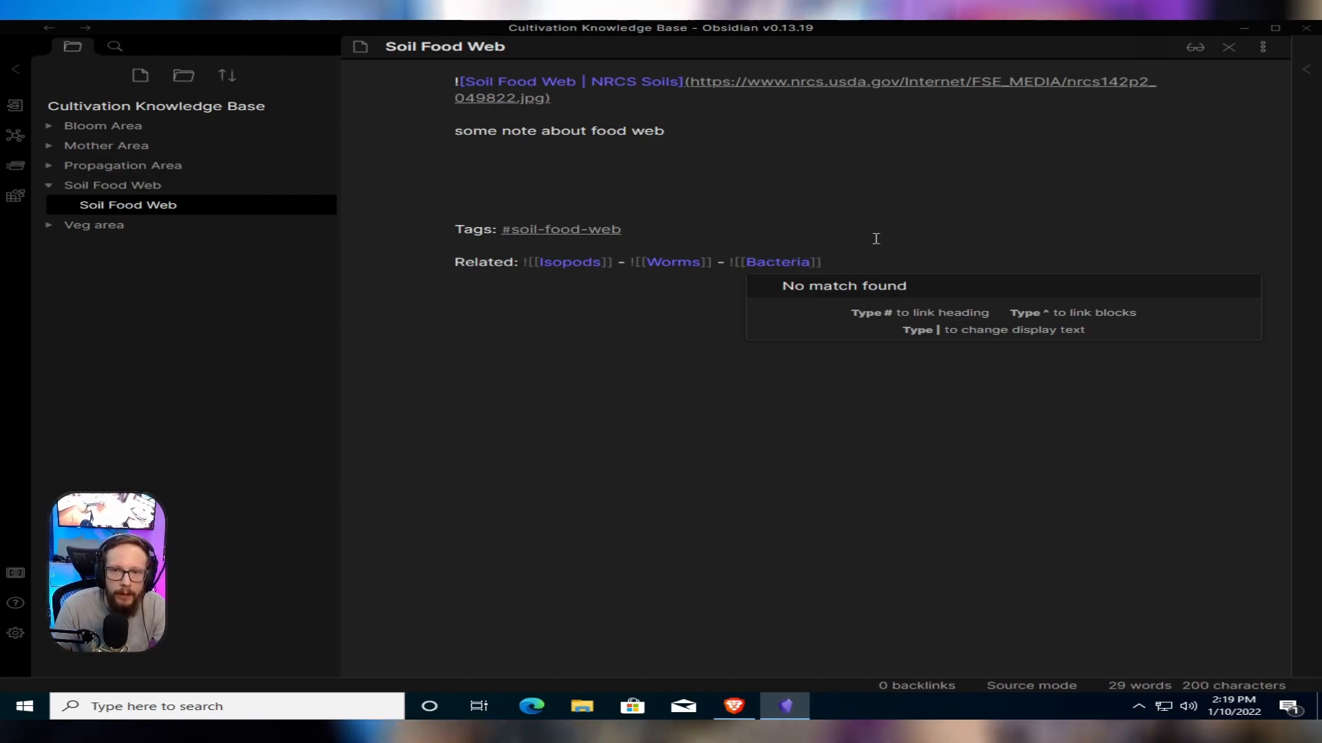
Add the hyphen-separated embedded link ![[Fungi]] to the end of the Related line and show the note in reading view
left_click(874, 264)
type("-")
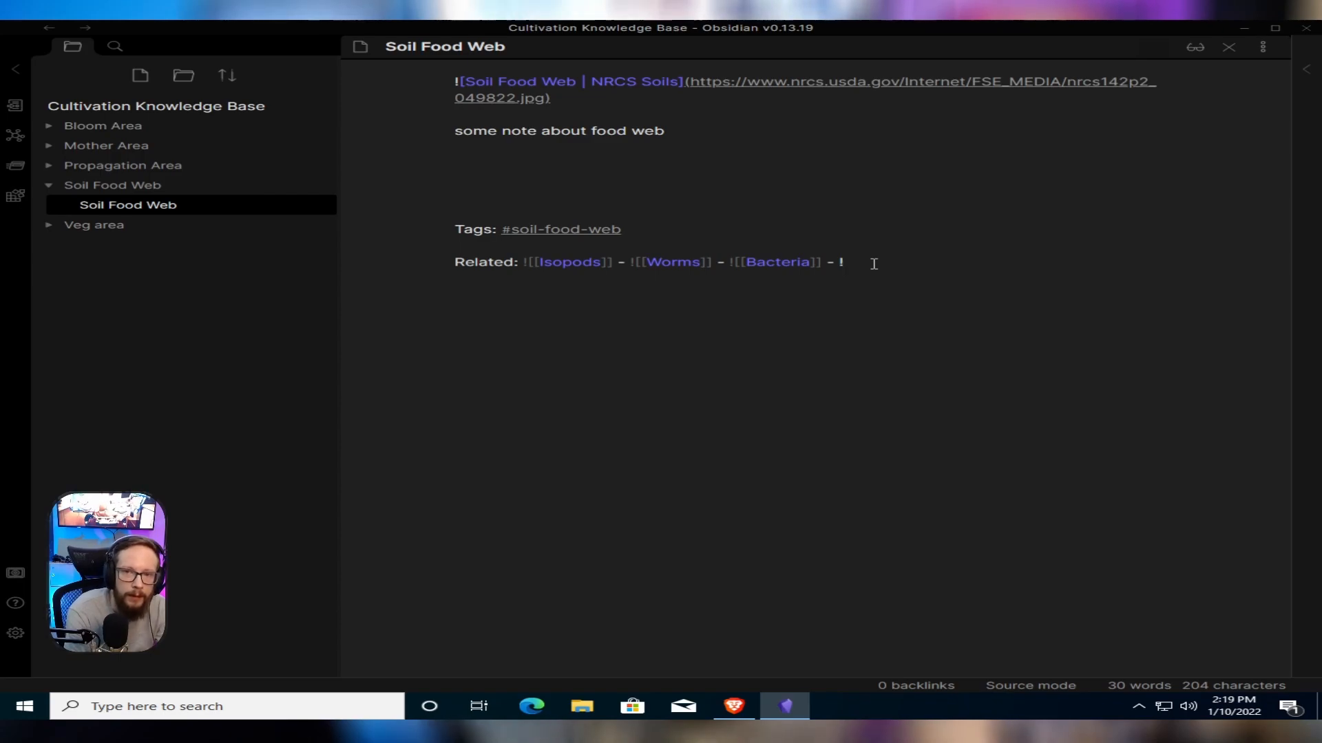
type(" ![[")
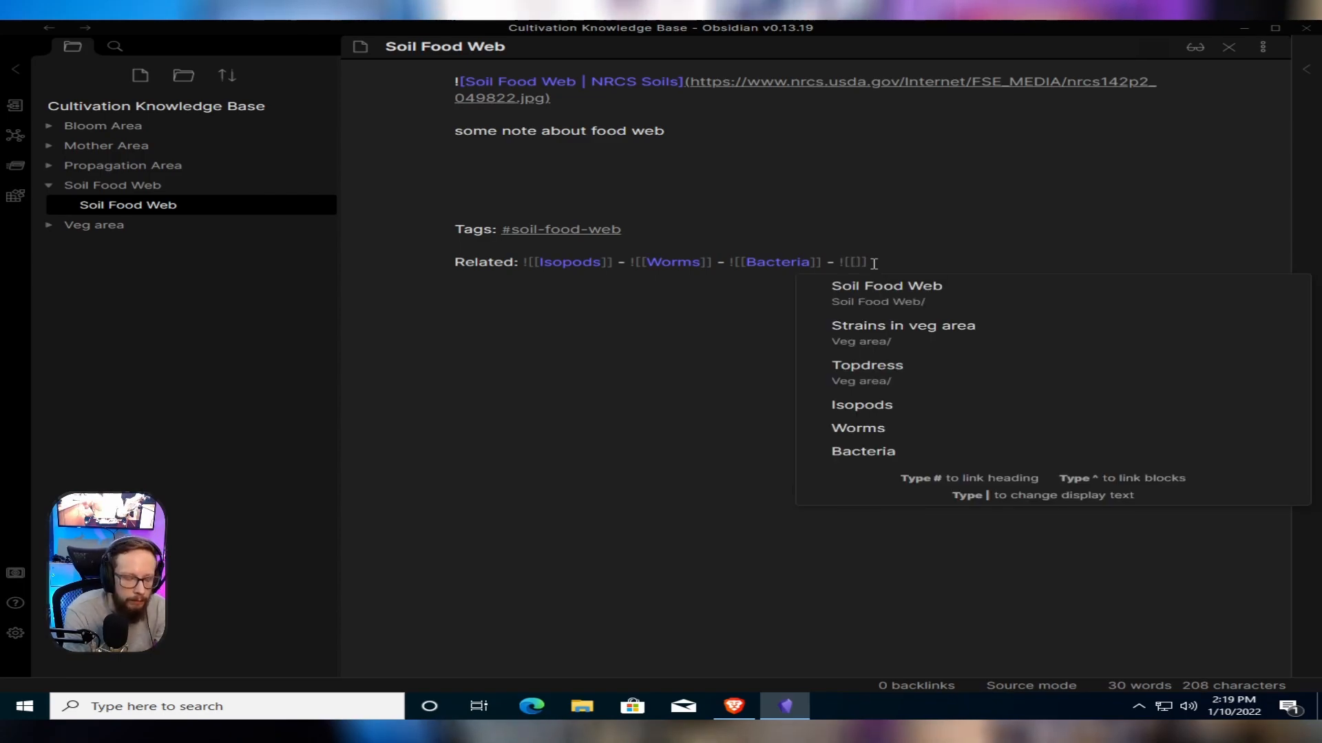
type("Fungi")
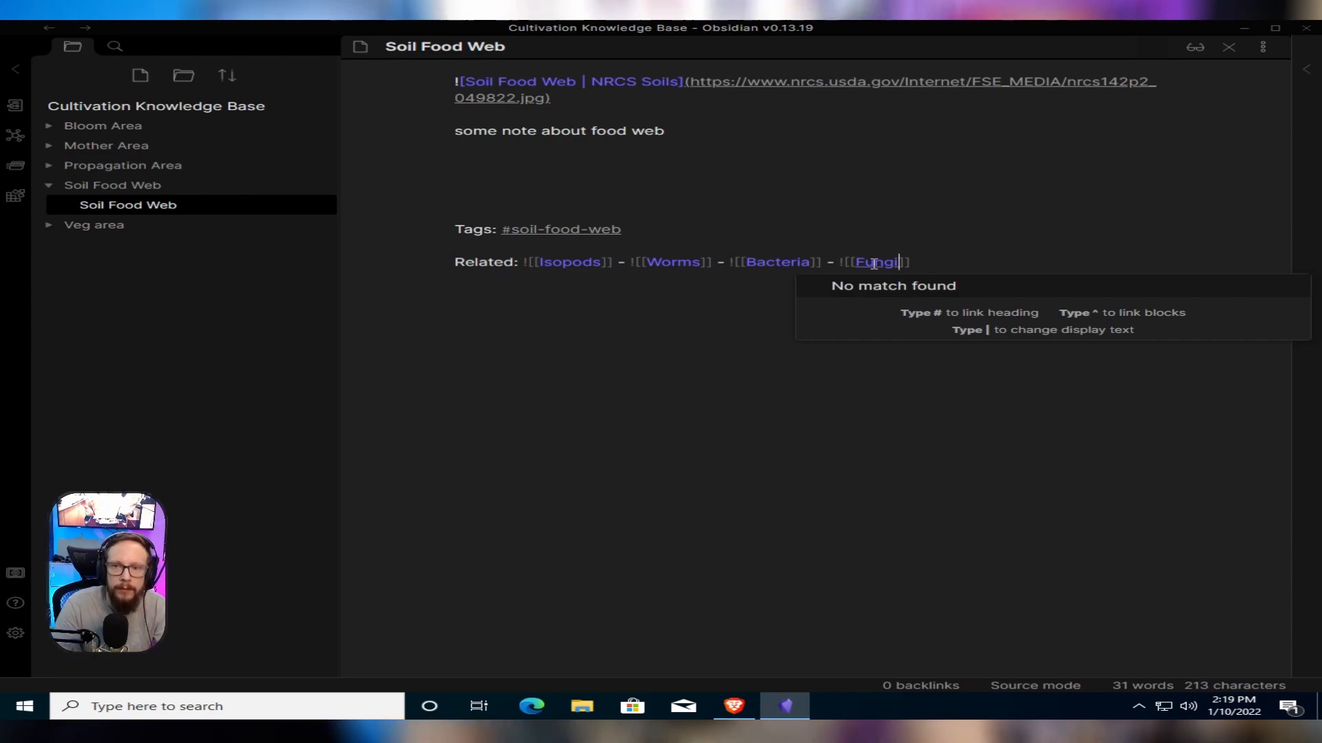
left_click(947, 258)
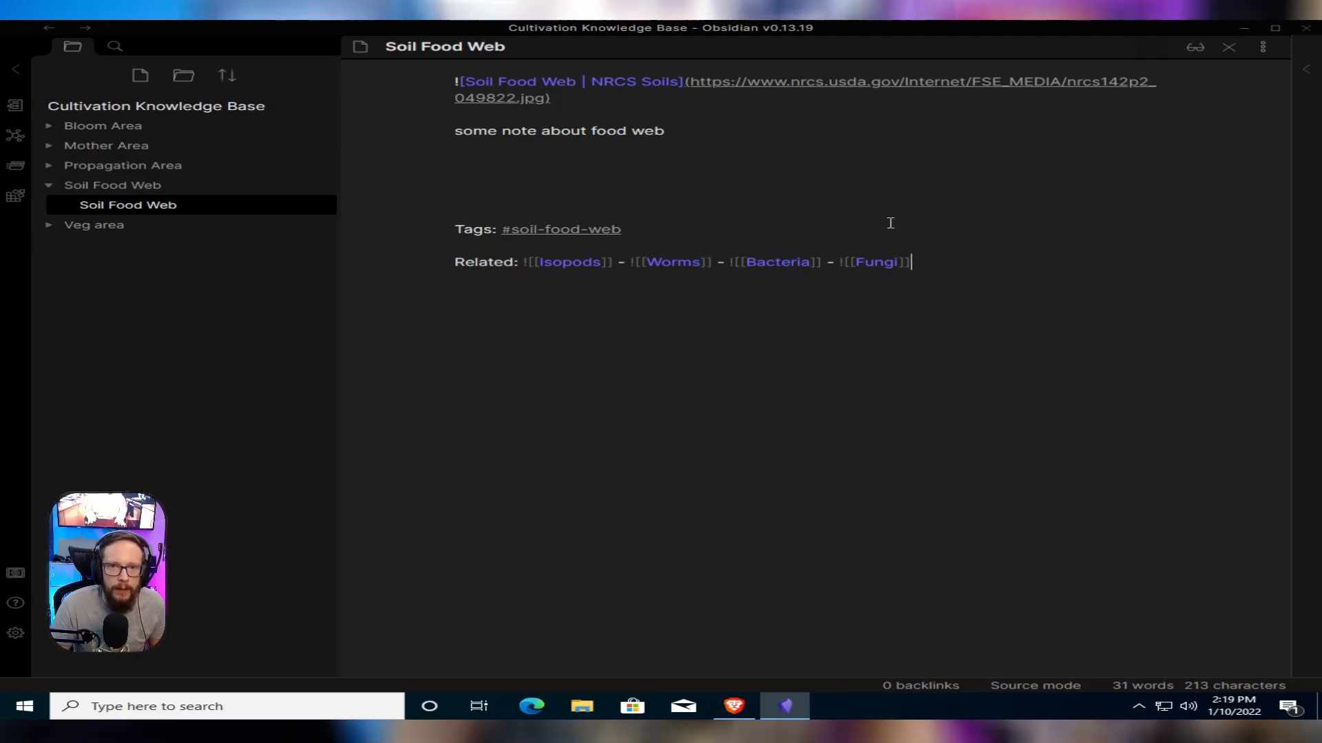
left_click(1195, 48)
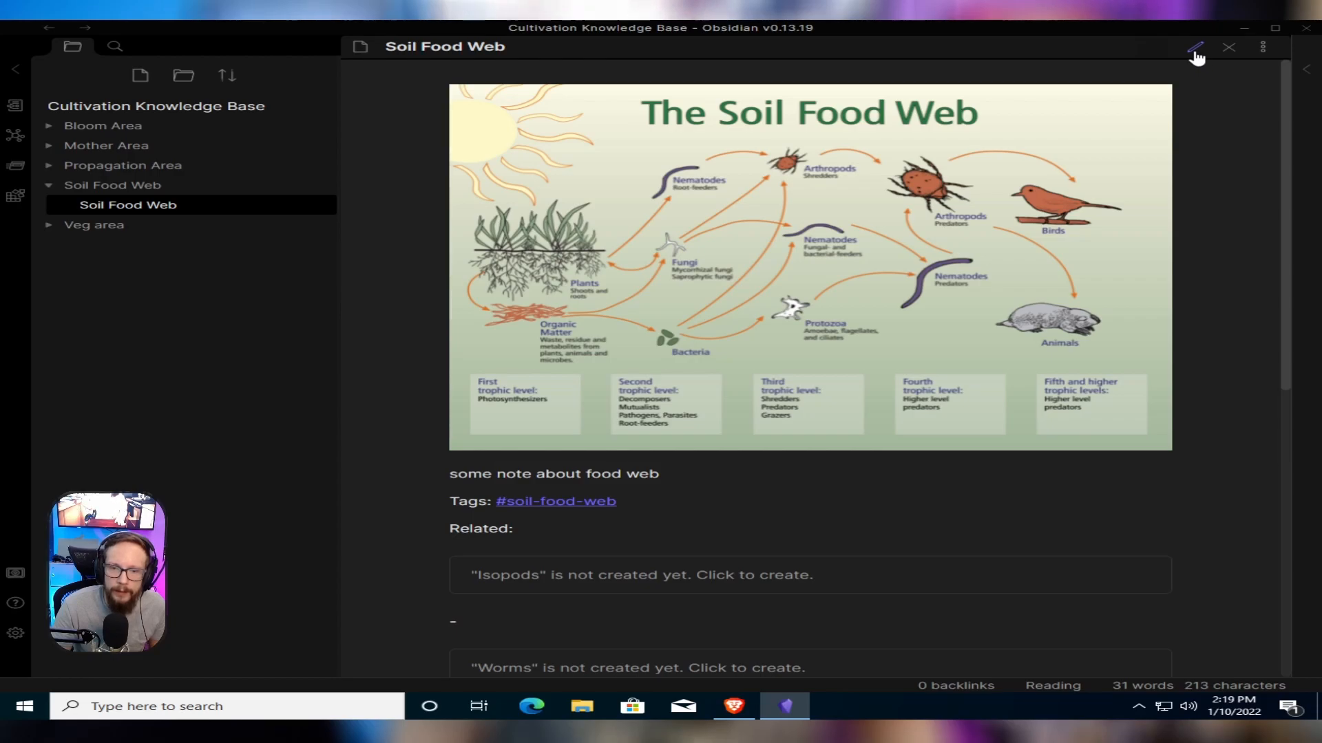
Create the Isopods note from its embed in the Soil Food Web note and move it into the Soil Food Web folder
scroll(1186, 279, "down", 4)
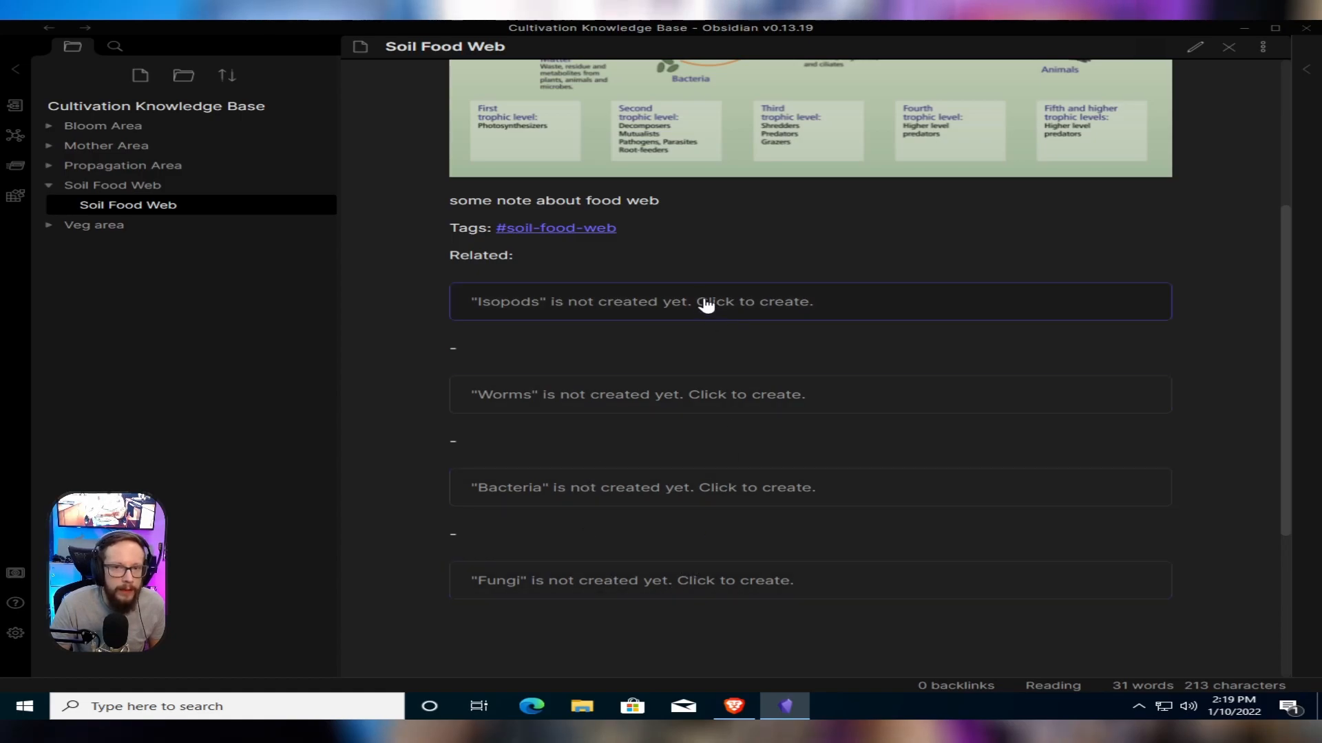
left_click(763, 309)
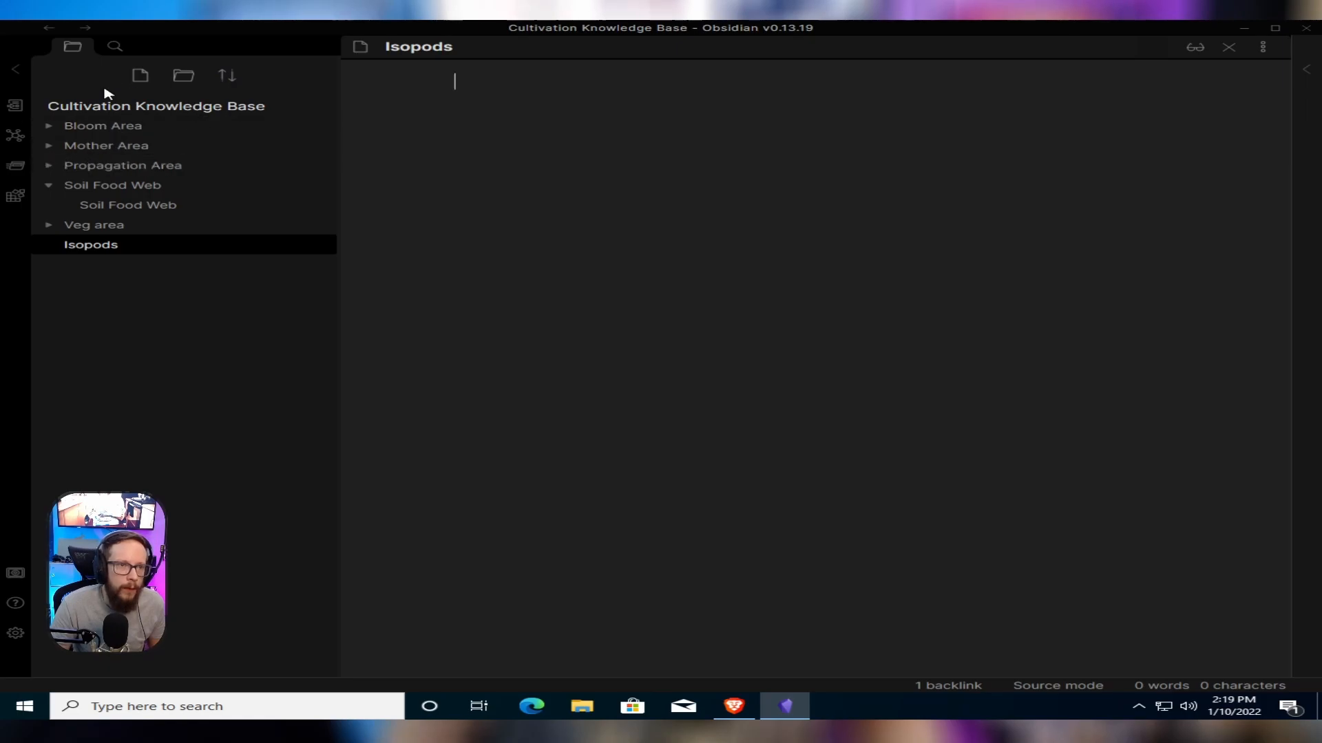
left_click_drag(89, 254, 154, 192)
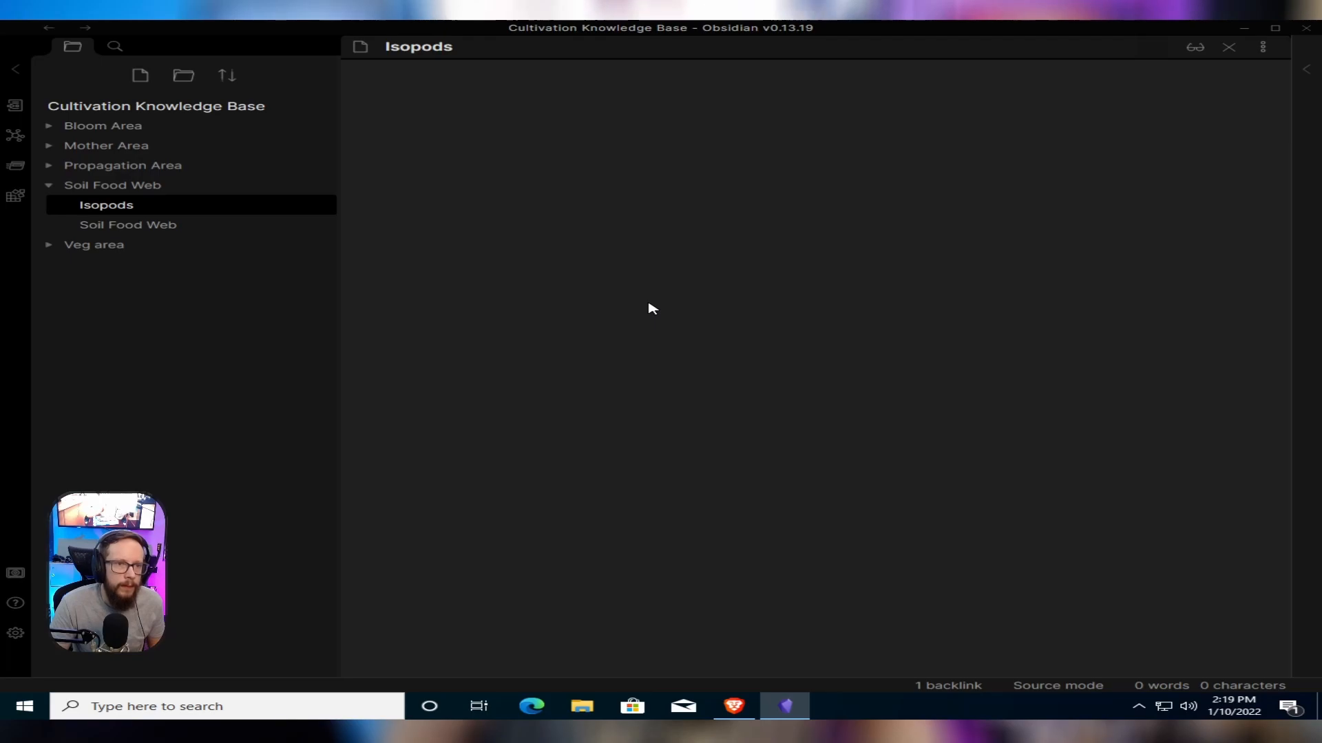
left_click(160, 196)
left_click(157, 194)
Review the Soil Food Web note in reading view and open the Isopods note through its embed link
left_click(233, 231)
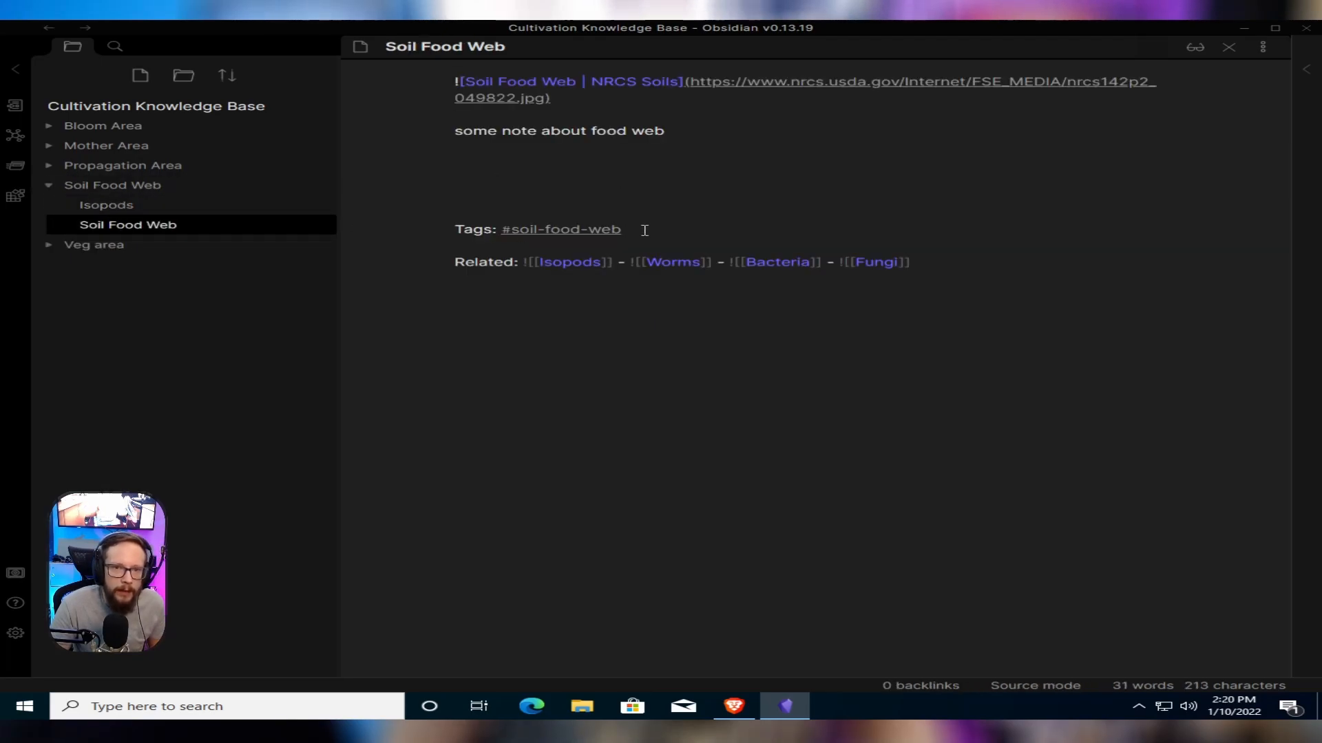
left_click(1194, 49)
scroll(1083, 249, "up", 4)
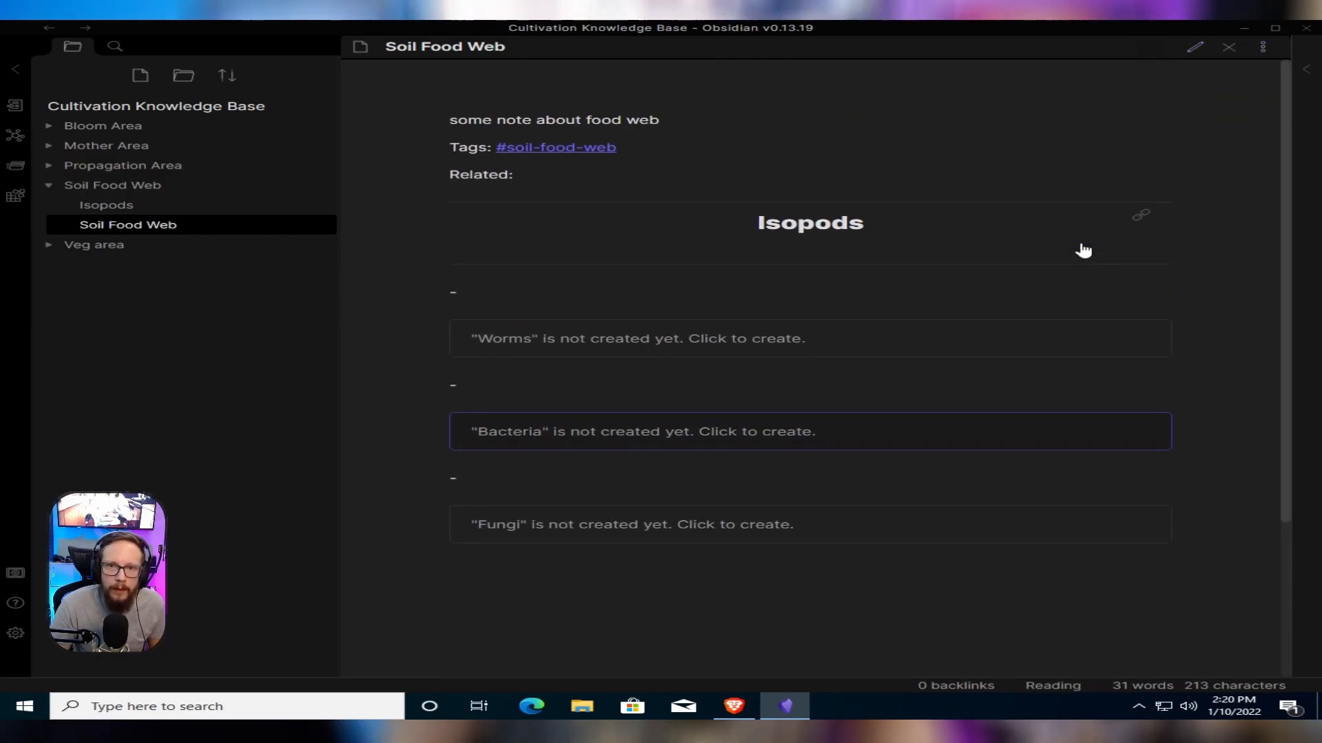
scroll(982, 340, "down", 1)
scroll(985, 251, "up", 1)
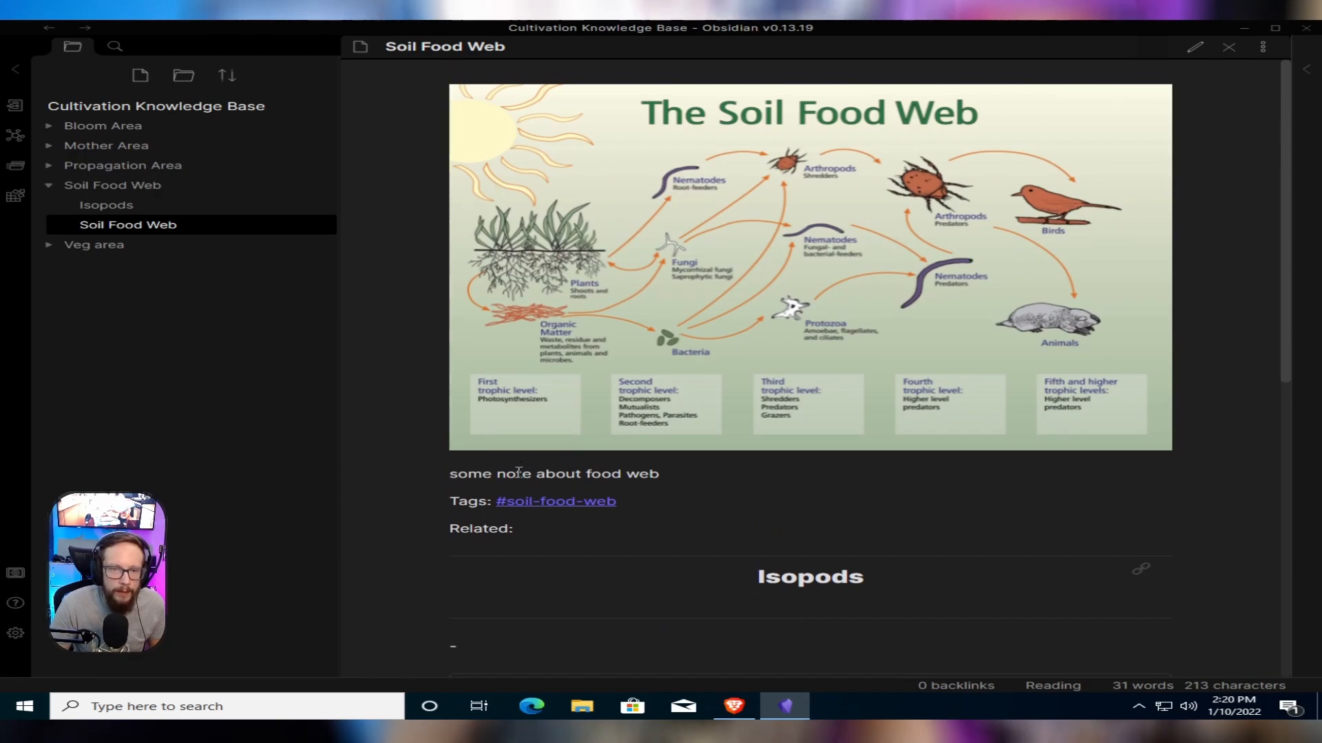
scroll(918, 551, "down", 3)
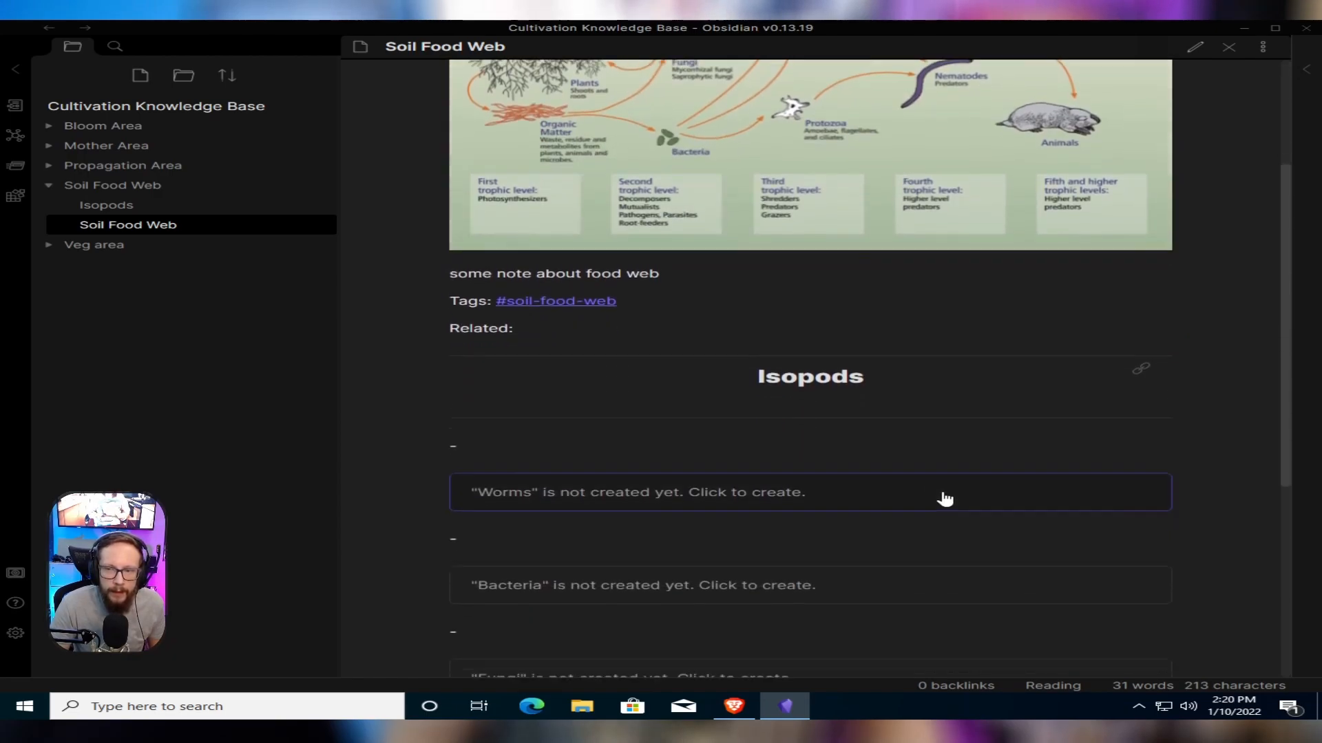
left_click(1143, 367)
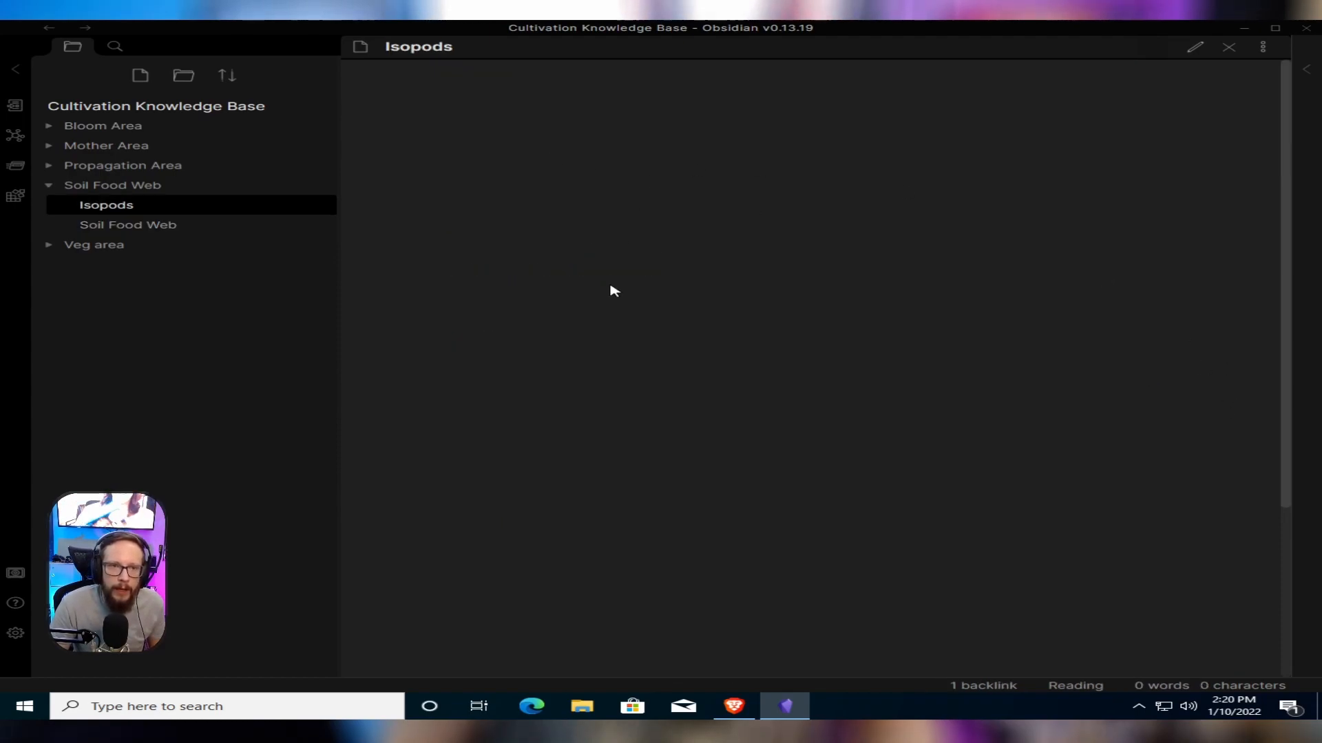
Create the Worms note from its embed in the Soil Food Web note and move it into the Soil Food Web folder
left_click(144, 231)
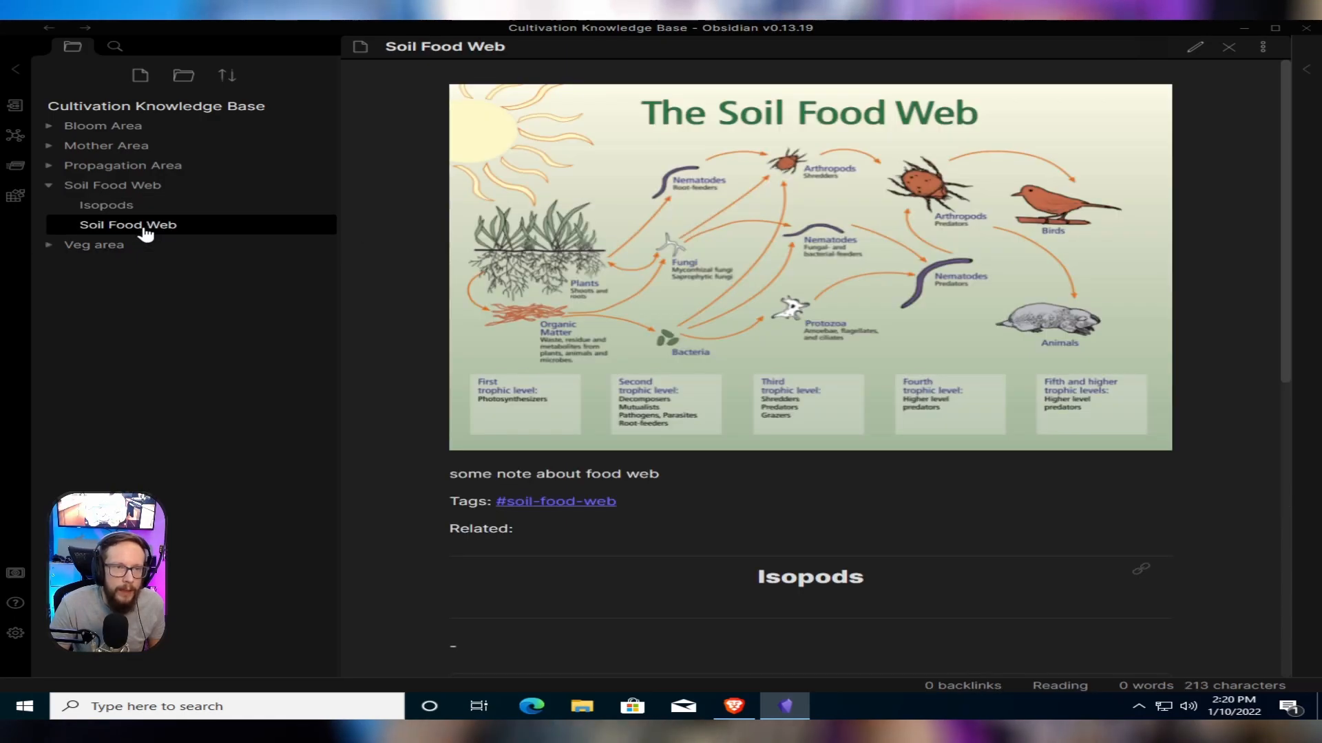
scroll(912, 506, "down", 4)
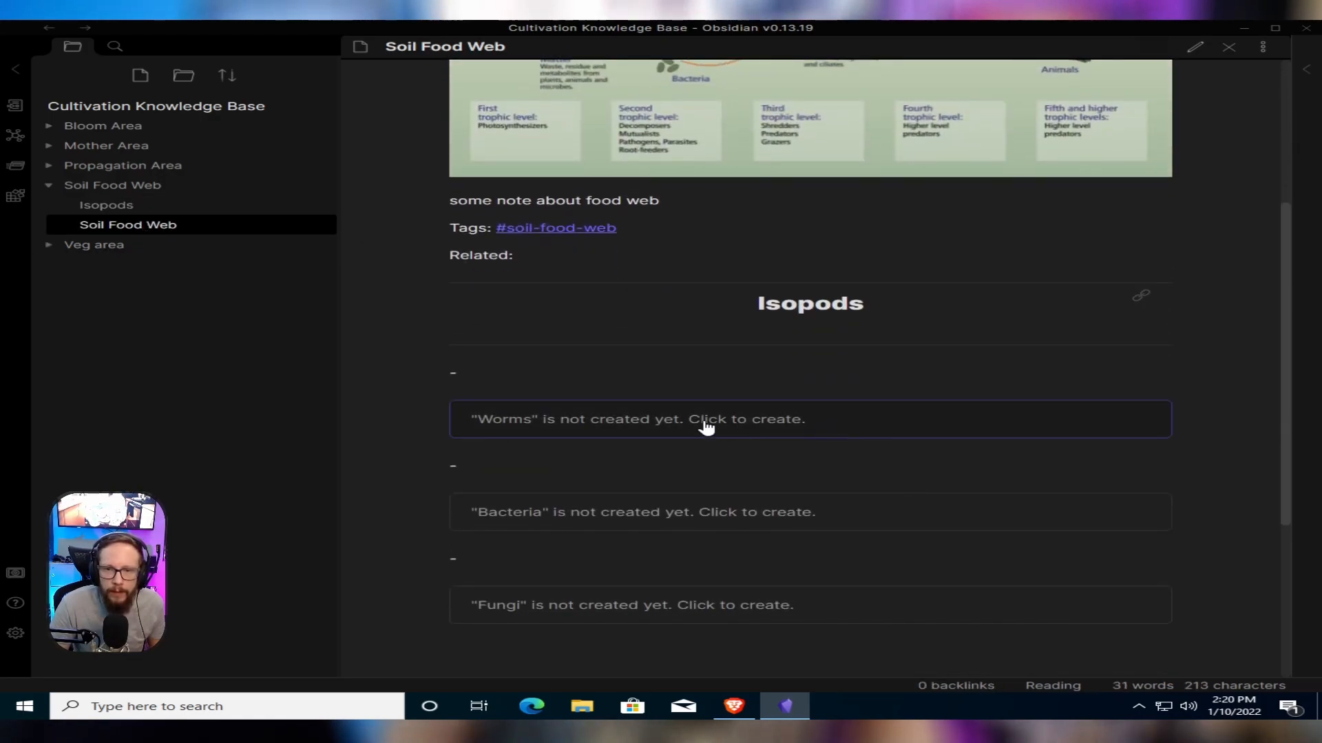
left_click(706, 427)
left_click_drag(98, 264, 102, 190)
left_click(103, 190)
left_click(122, 187)
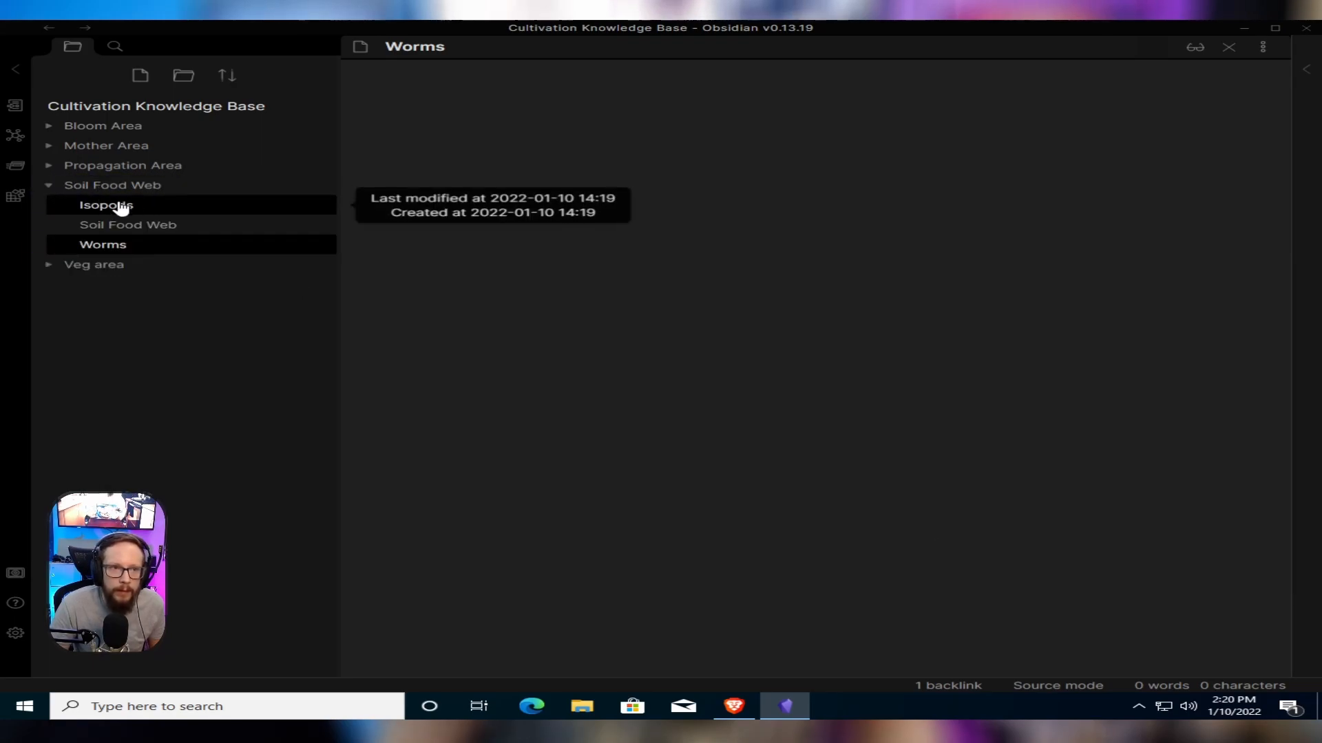
Create the Bacteria and Fungi notes from their embeds in the Soil Food Web note's reading view
left_click(124, 224)
left_click(1195, 47)
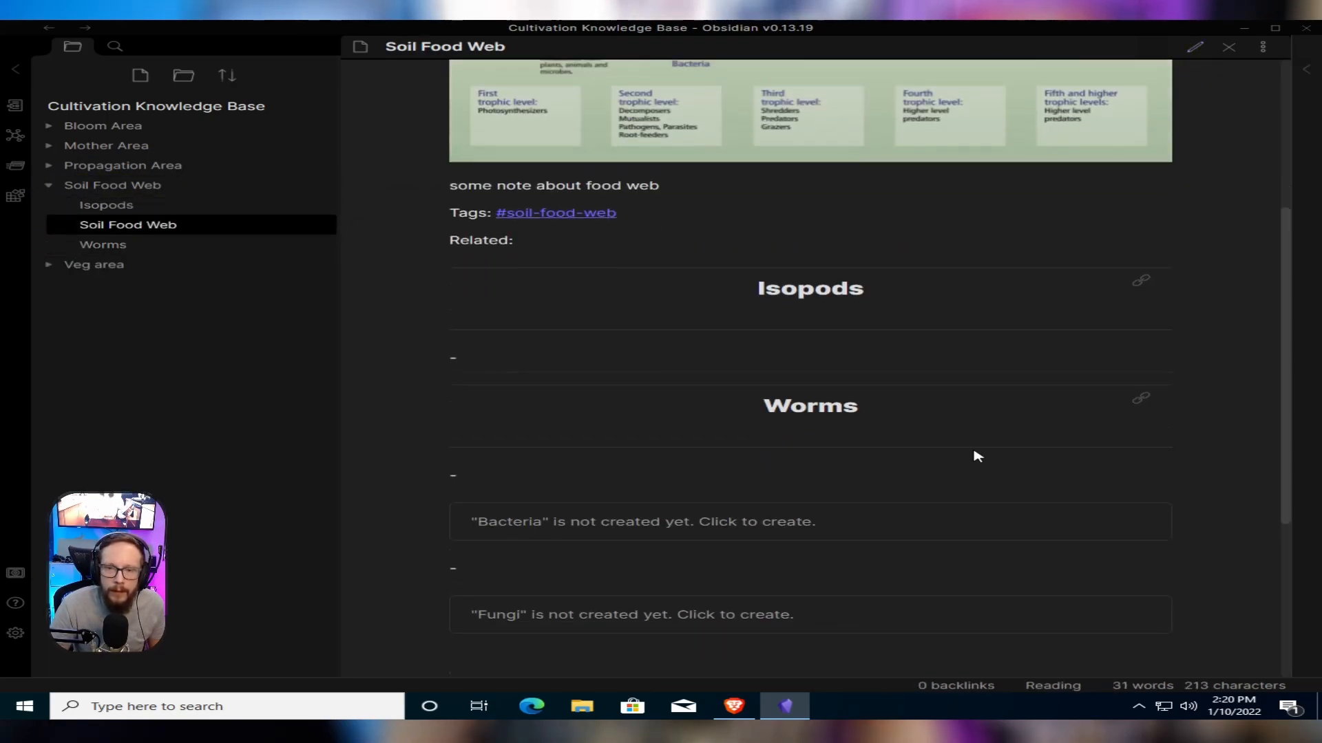
left_click(812, 538)
left_click(138, 225)
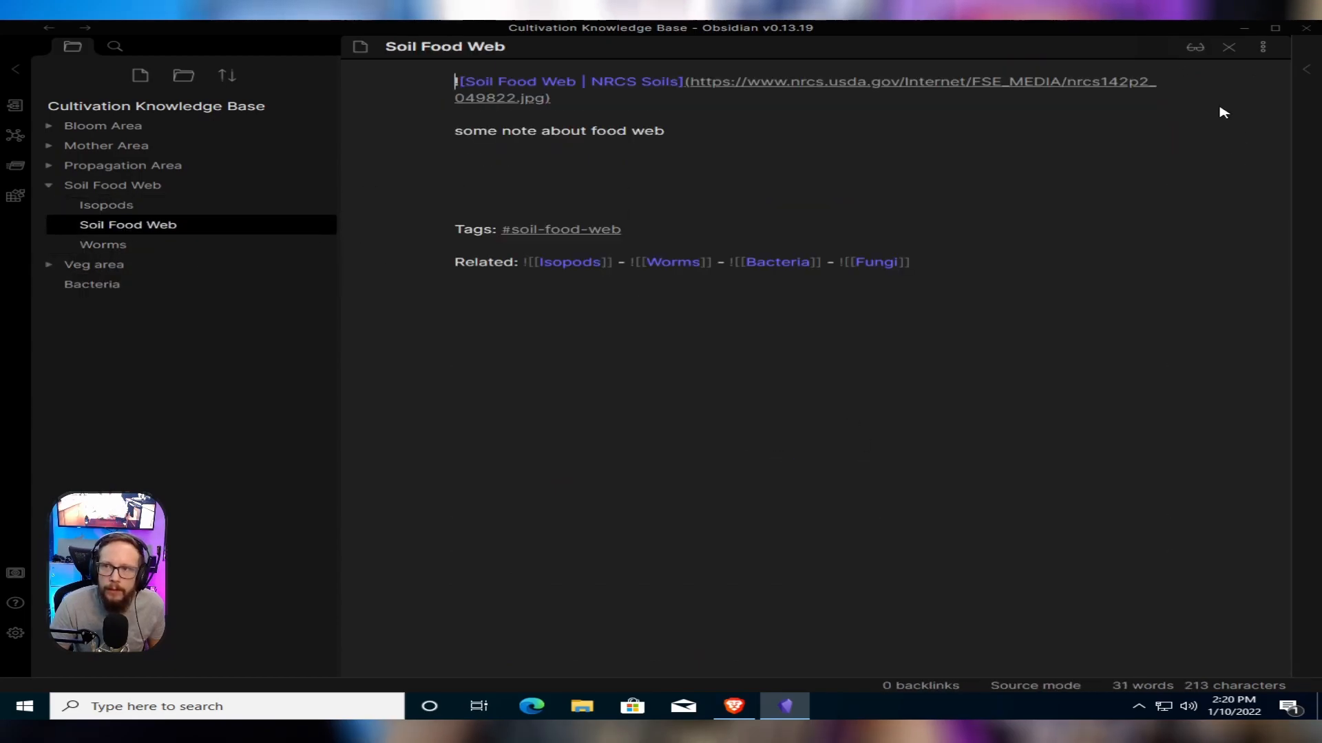
left_click(1195, 47)
scroll(700, 386, "down", 4)
left_click(700, 393)
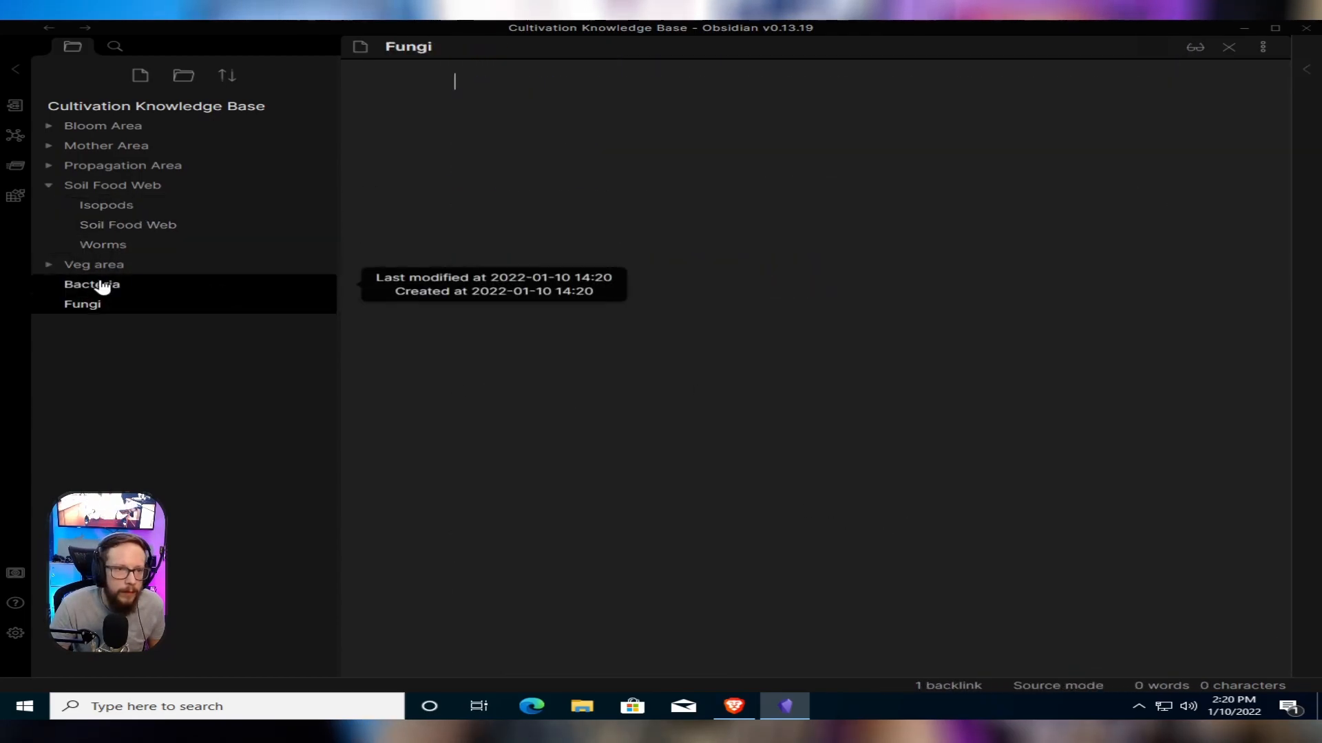
Move the Bacteria and Fungi notes into the Soil Food Web folder
left_click_drag(93, 292, 117, 205)
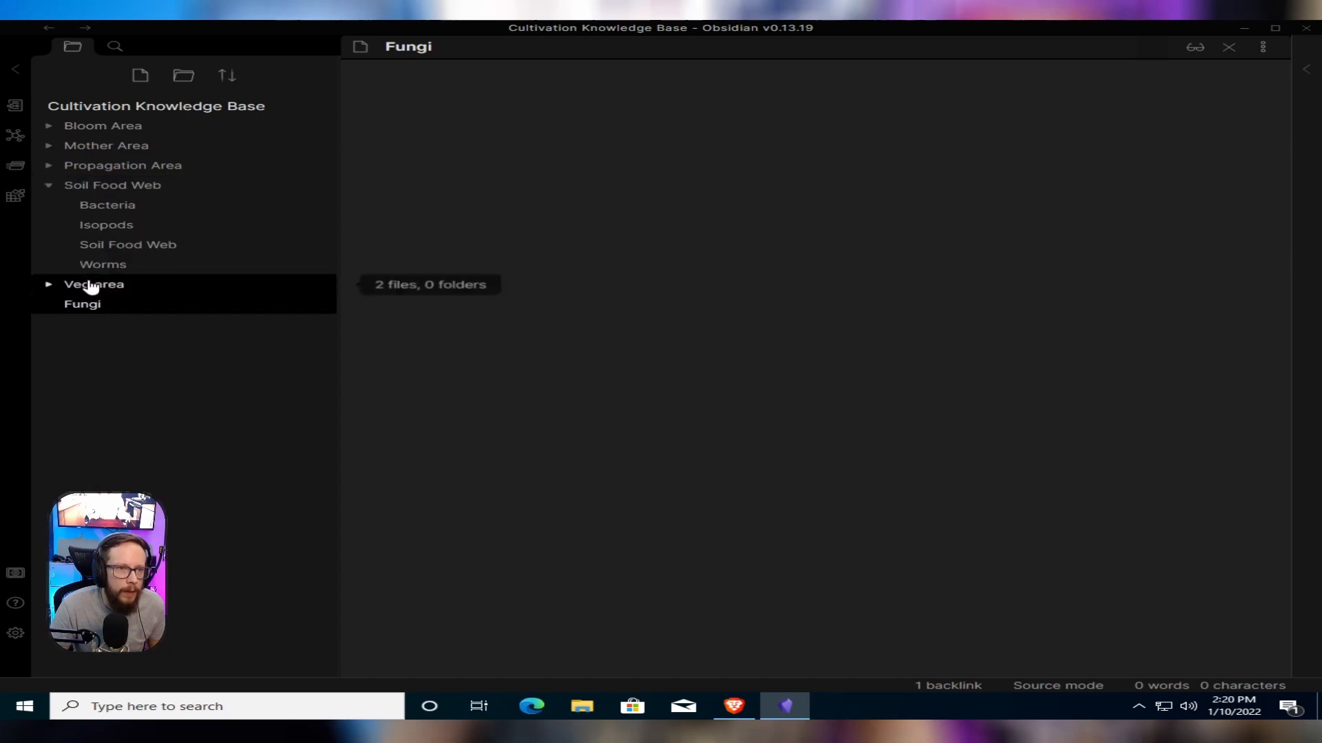
left_click_drag(89, 312, 103, 201)
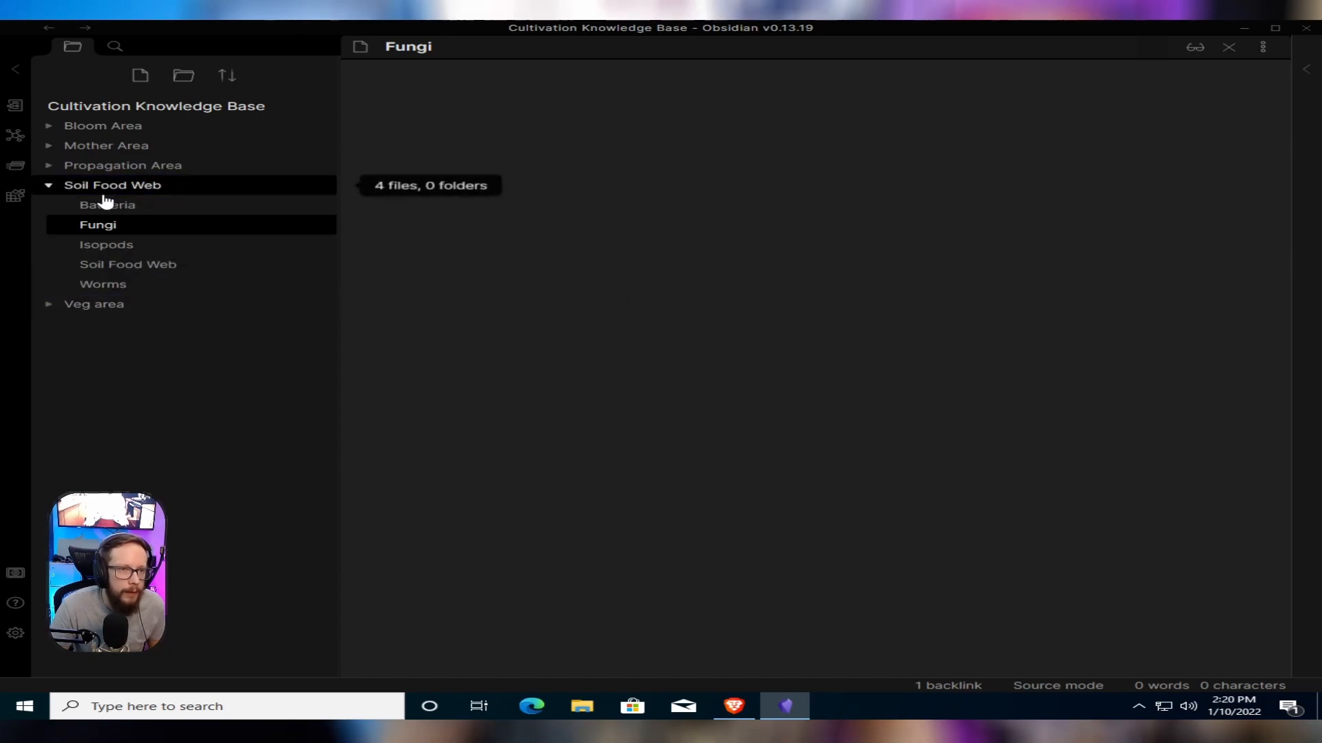
left_click(153, 196)
left_click(150, 196)
Review the embedded Isopods, Worms, Bacteria and Fungi notes in the Soil Food Web note's reading view
left_click(124, 265)
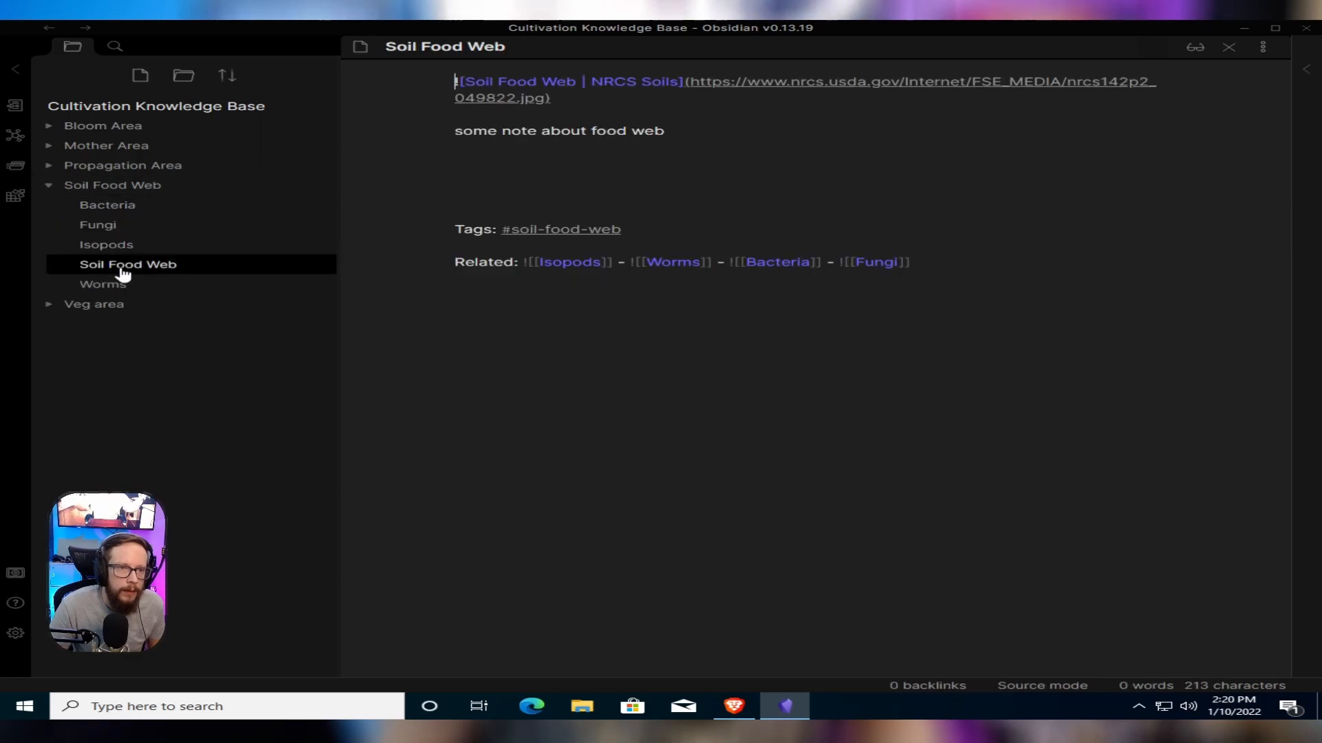
left_click(1195, 47)
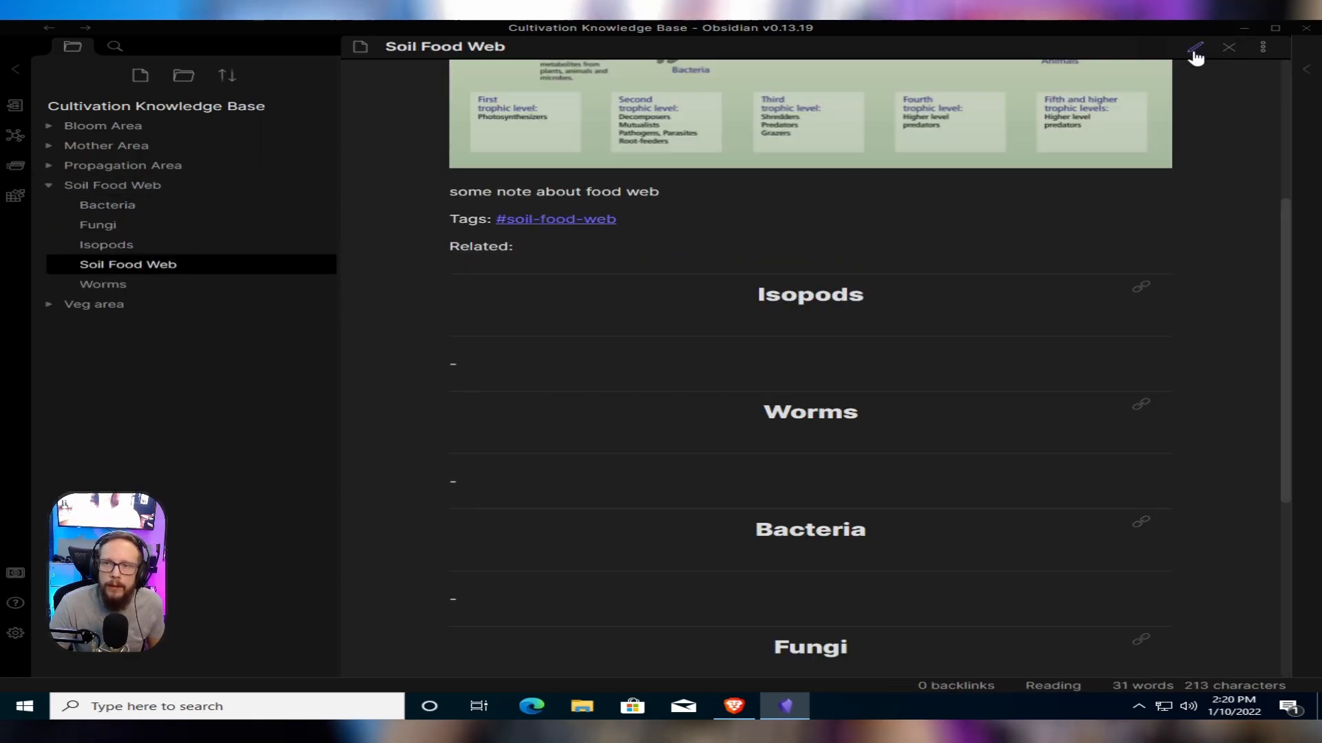
scroll(769, 417, "down", 2)
scroll(894, 365, "up", 4)
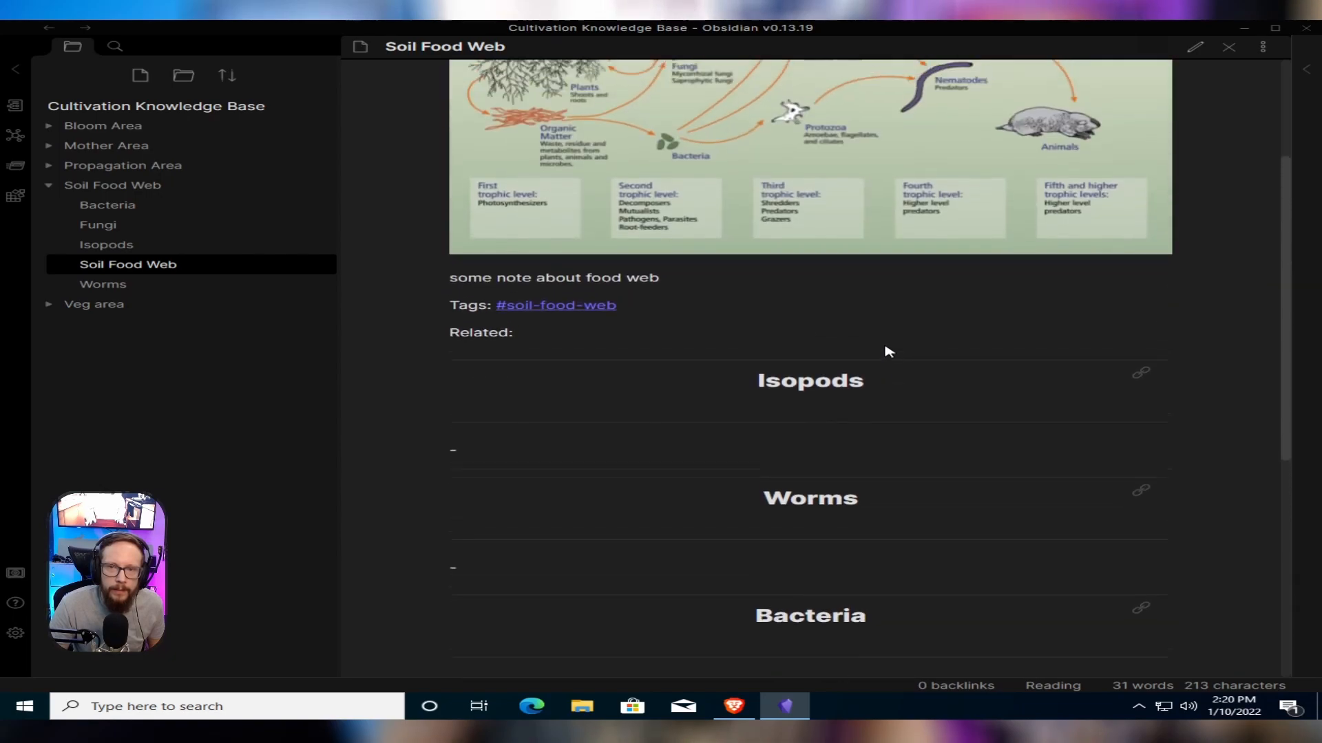
scroll(894, 560, "down", 3)
scroll(915, 509, "up", 5)
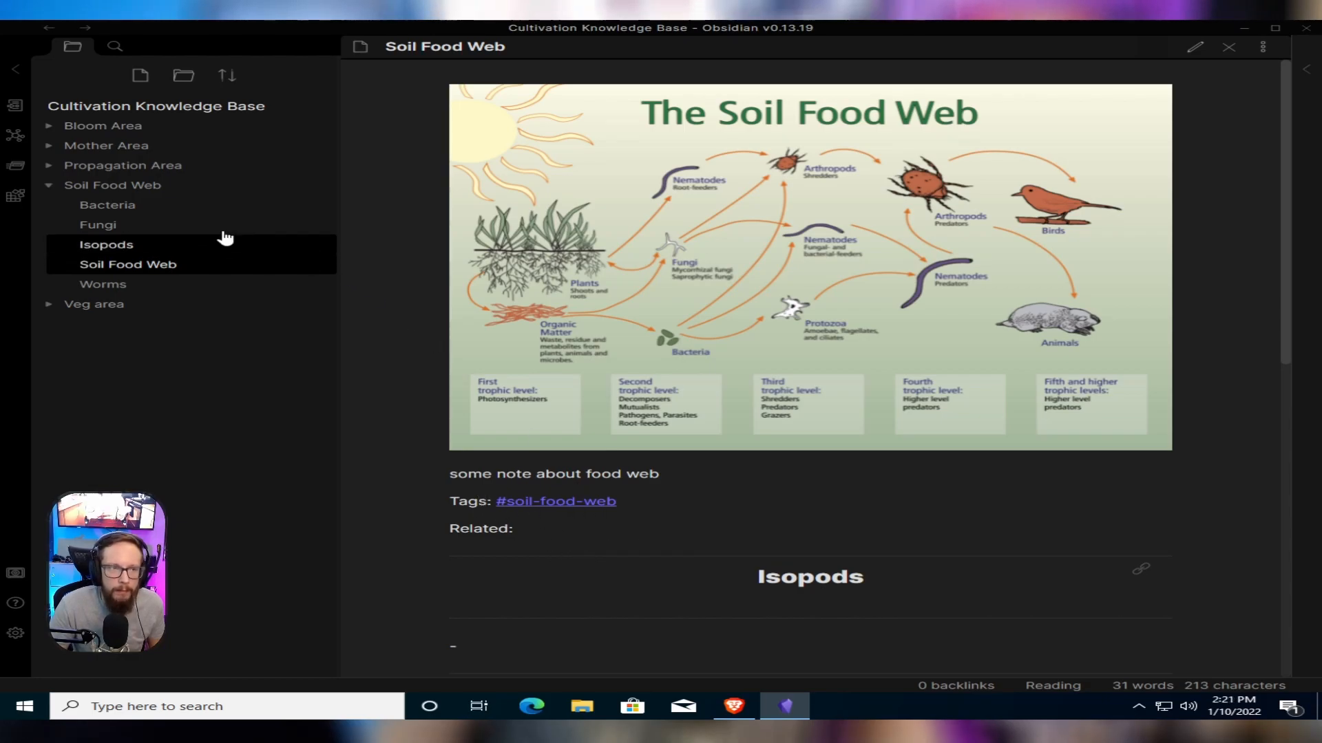
Open the graph view and reposition the Soil Food Web node to examine its links, then open the Bacteria note
left_click(15, 136)
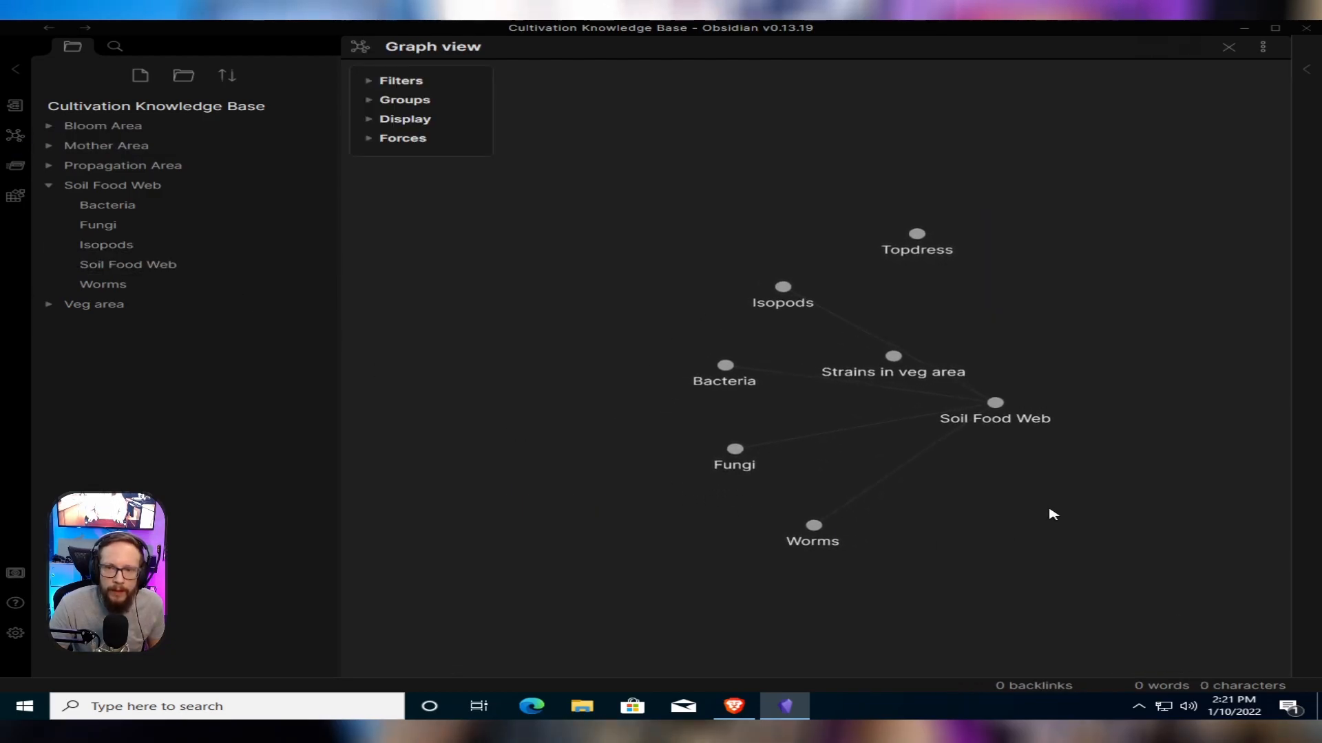
left_click_drag(991, 413, 791, 413)
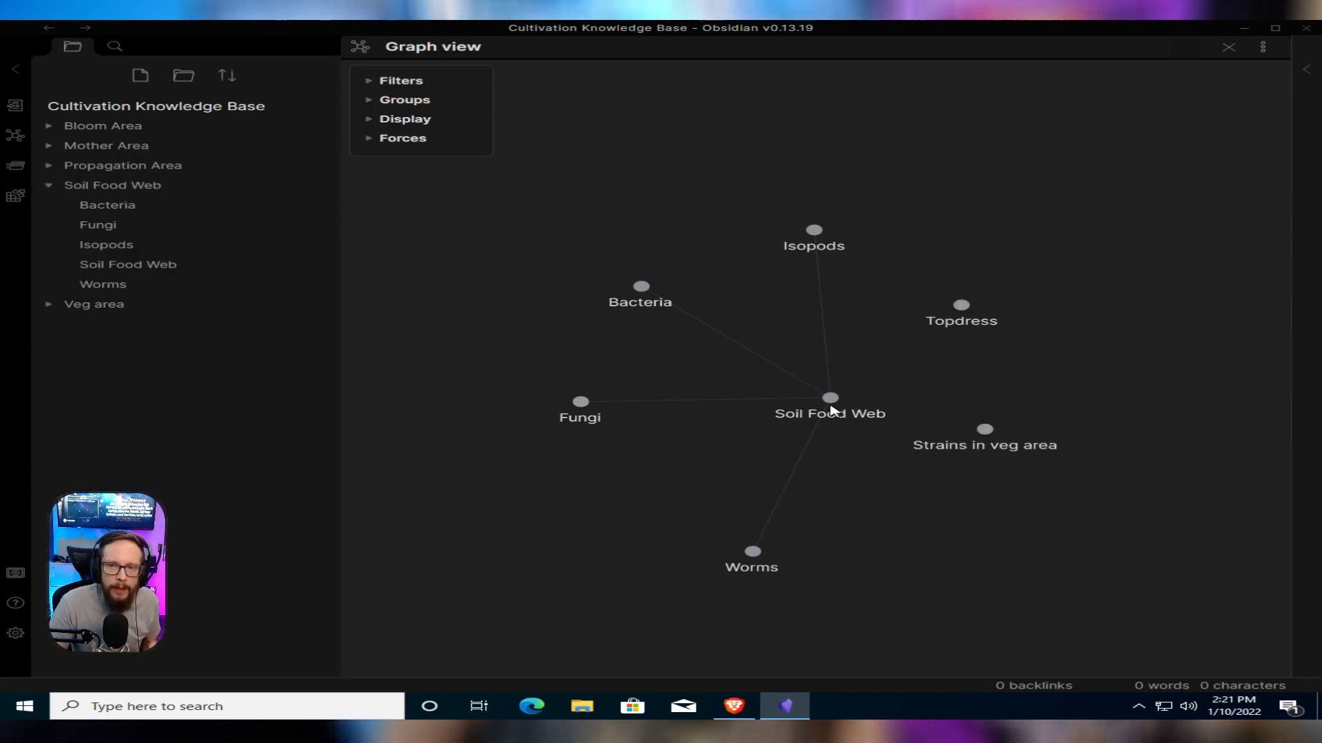
left_click_drag(828, 397, 757, 352)
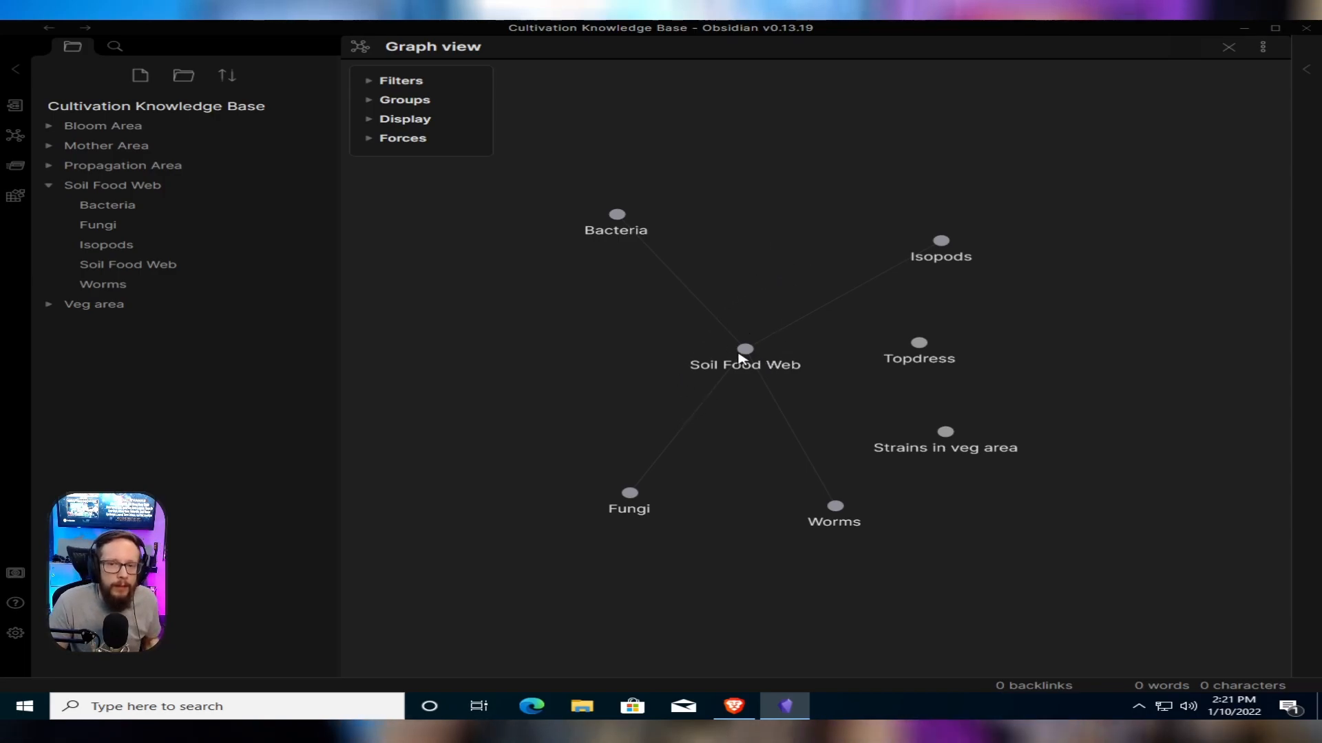
left_click_drag(745, 352, 769, 342)
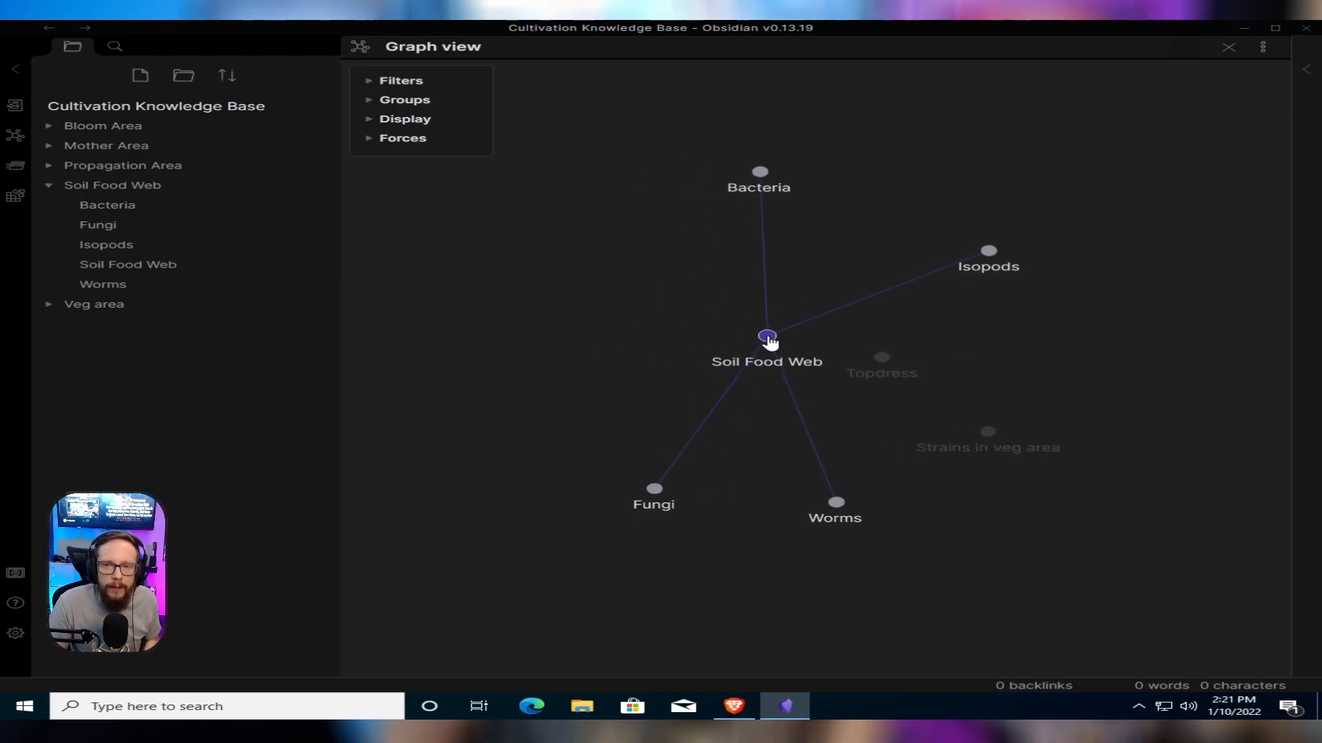
left_click_drag(921, 279, 694, 183)
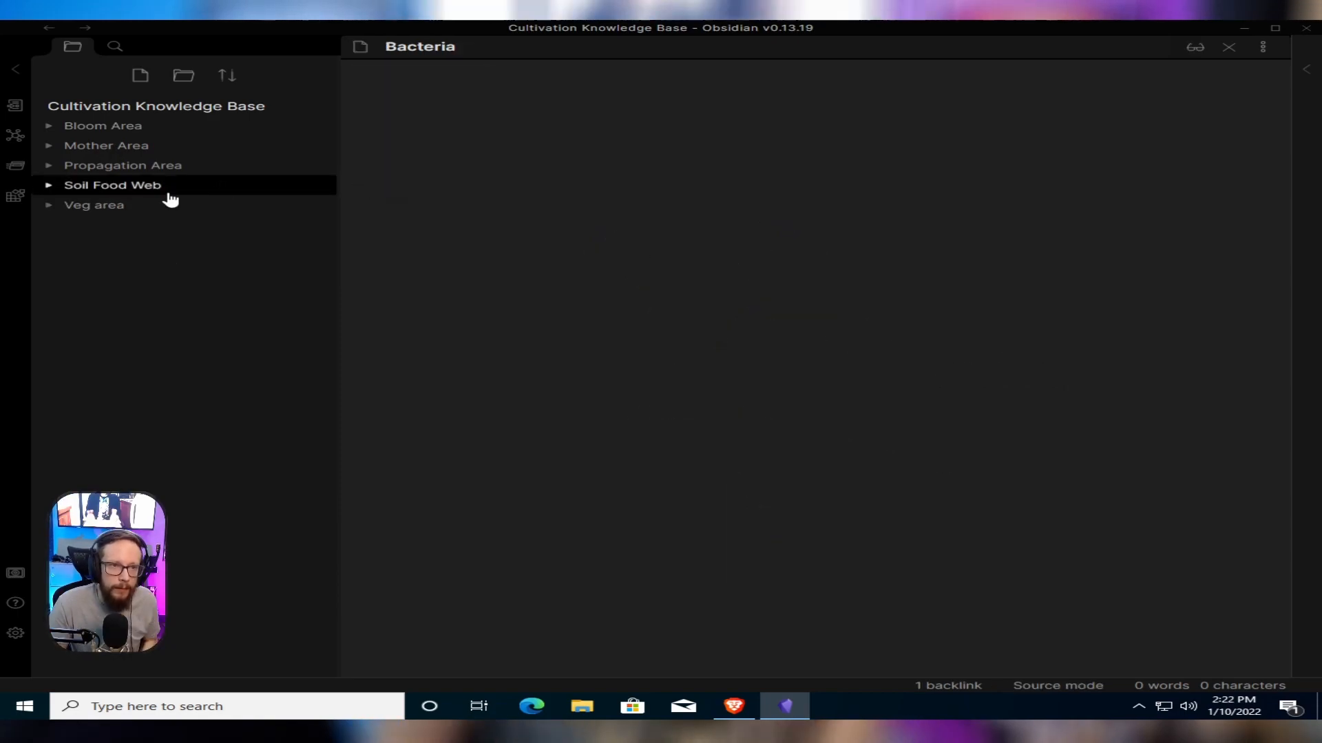
Add the level-two heading "## Bacteria" to the empty Bacteria note in the Soil Food Web folder
left_click(168, 194)
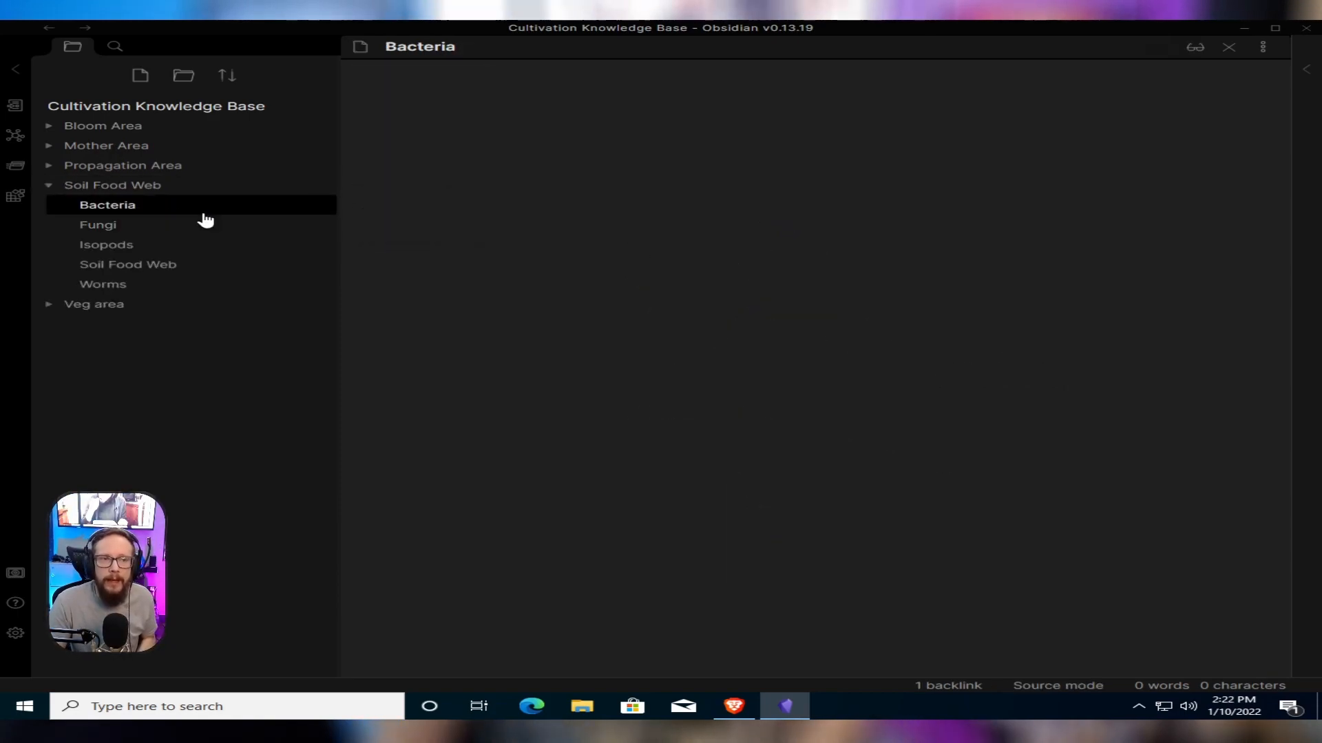
left_click(634, 162)
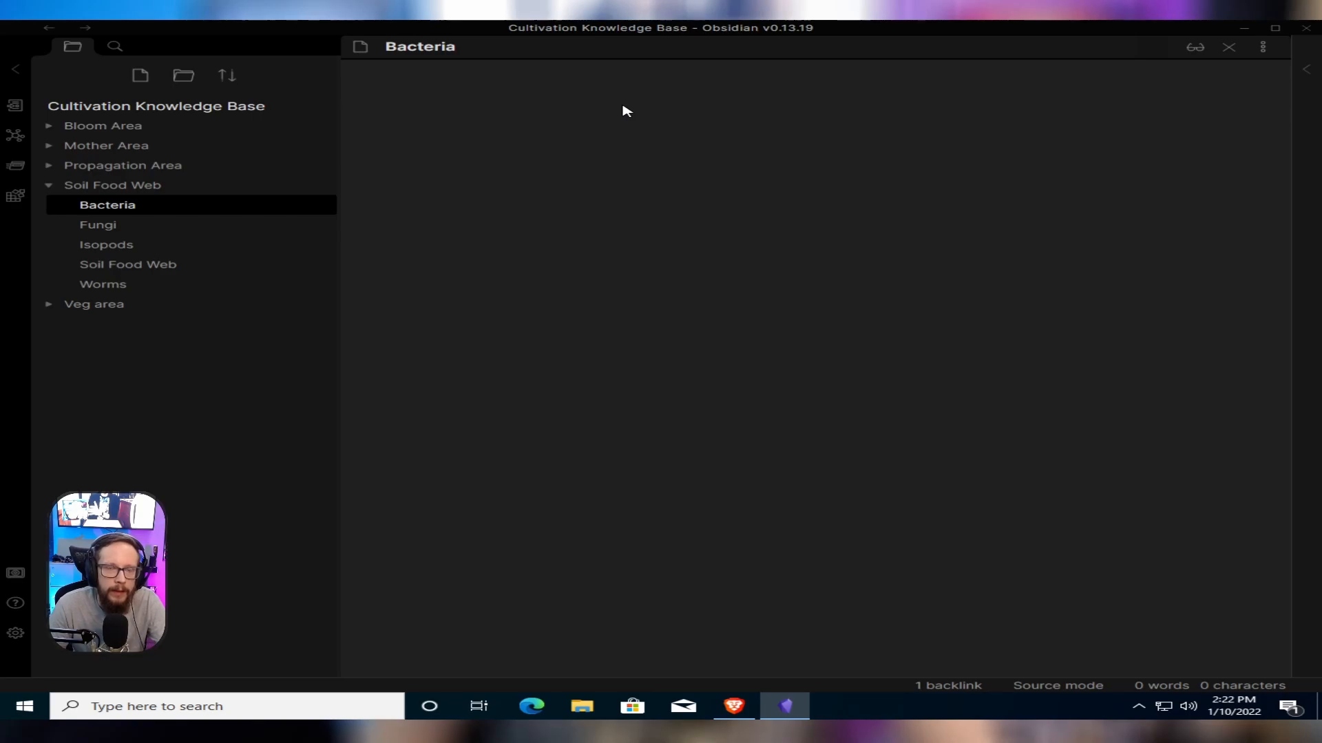
type("#")
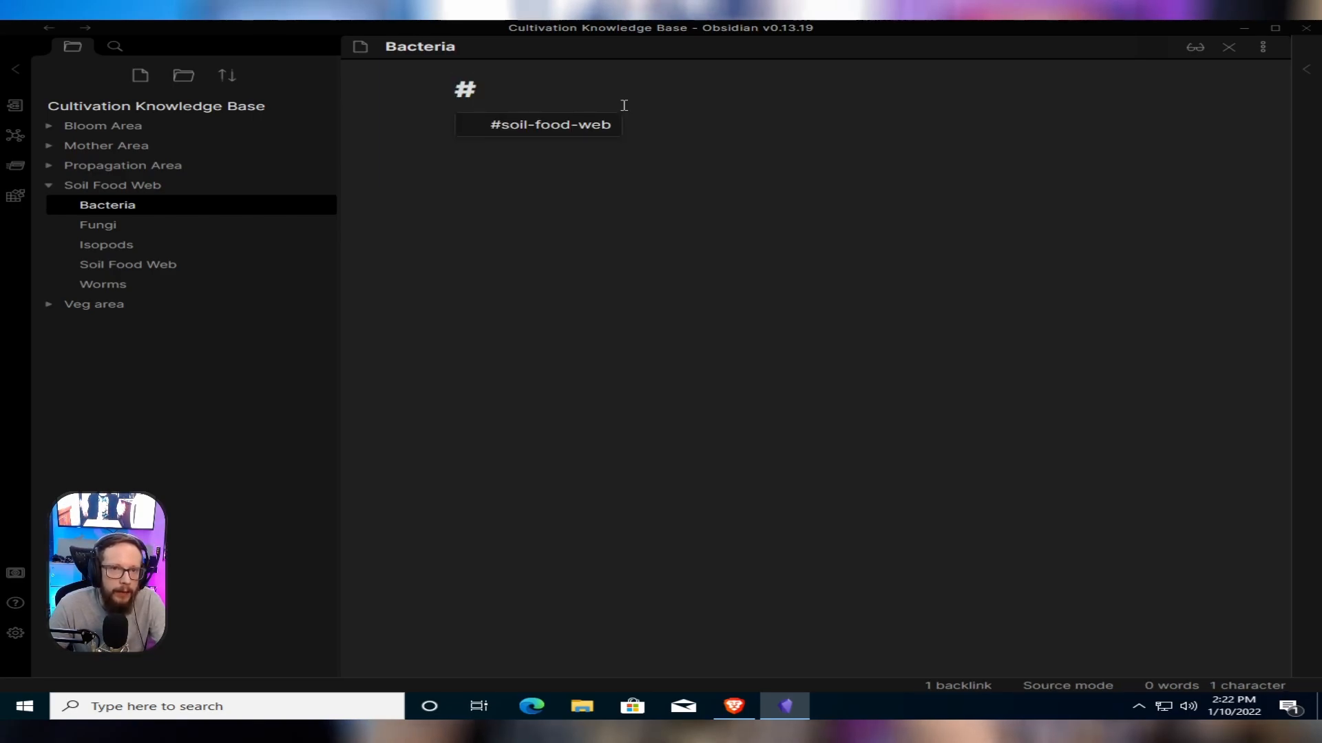
type("#")
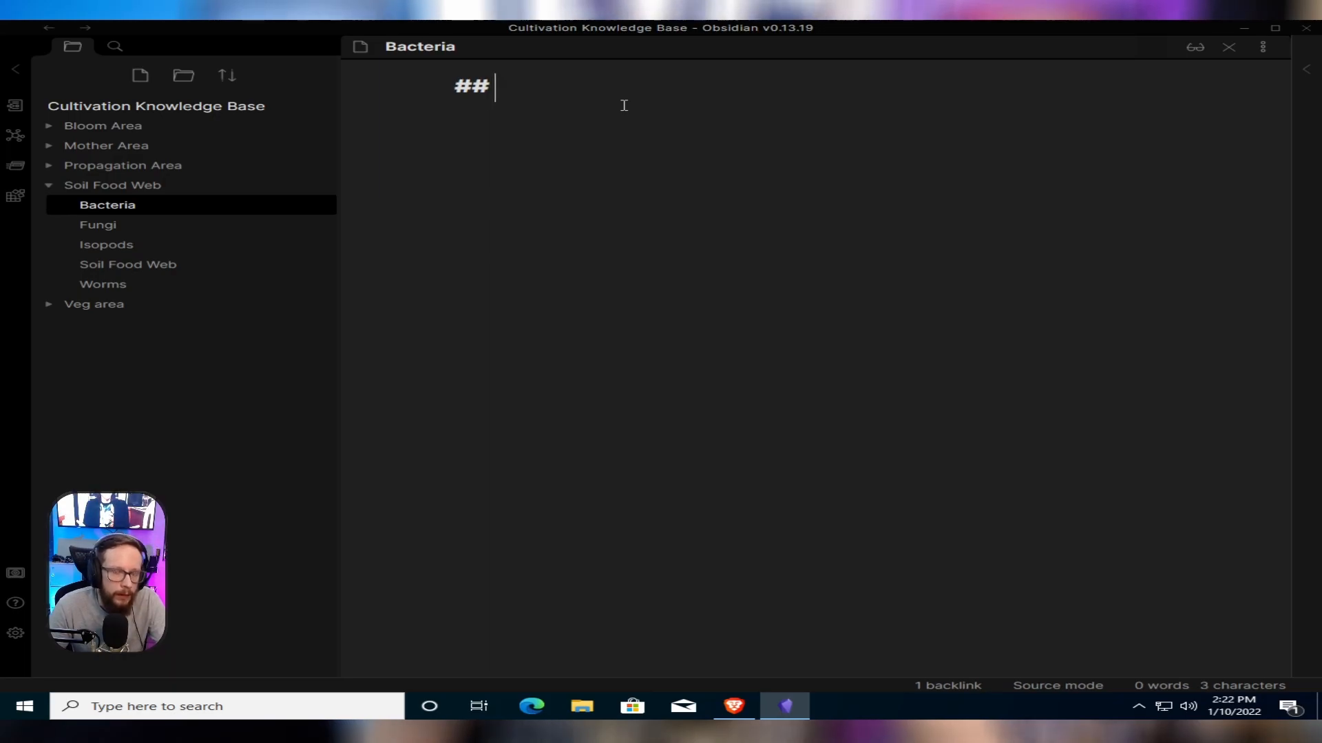
type(" S")
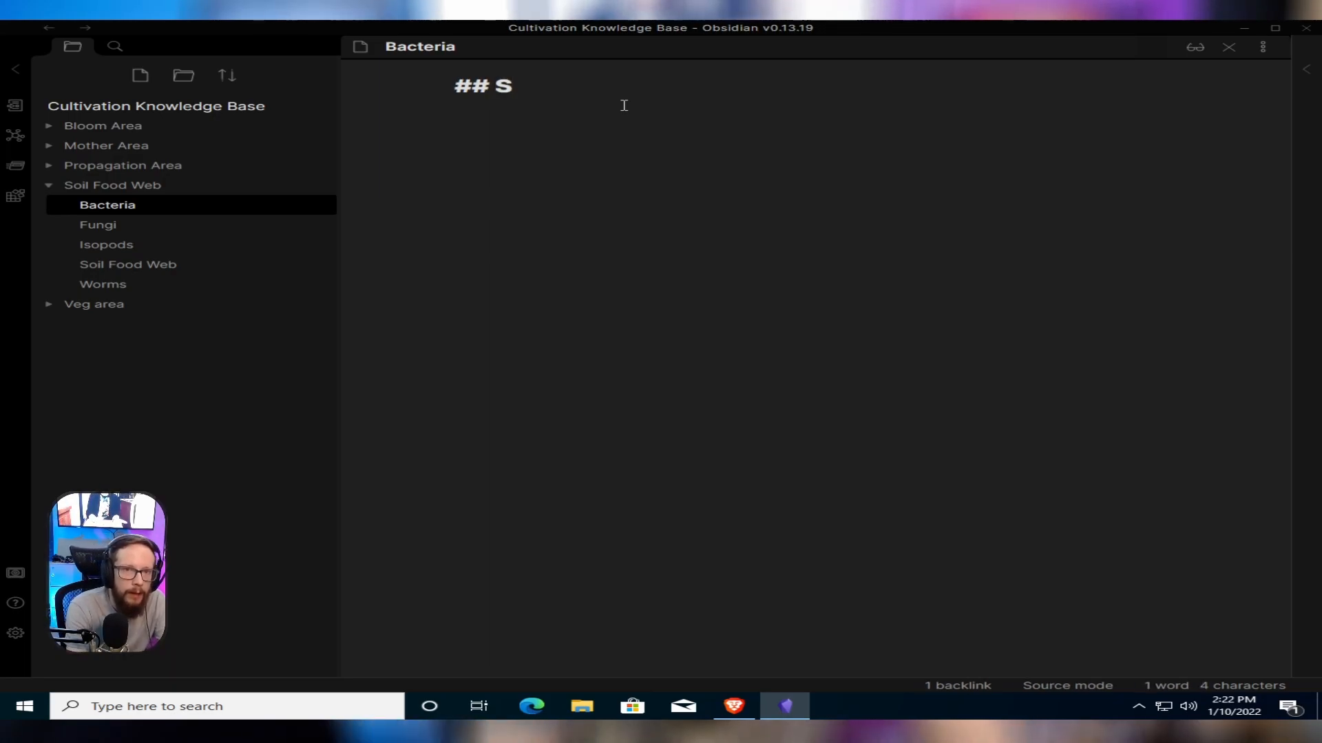
key("BackSpace")
type("VB")
key("BackSpace")
key("BackSpace")
type("Bat")
type("teria")
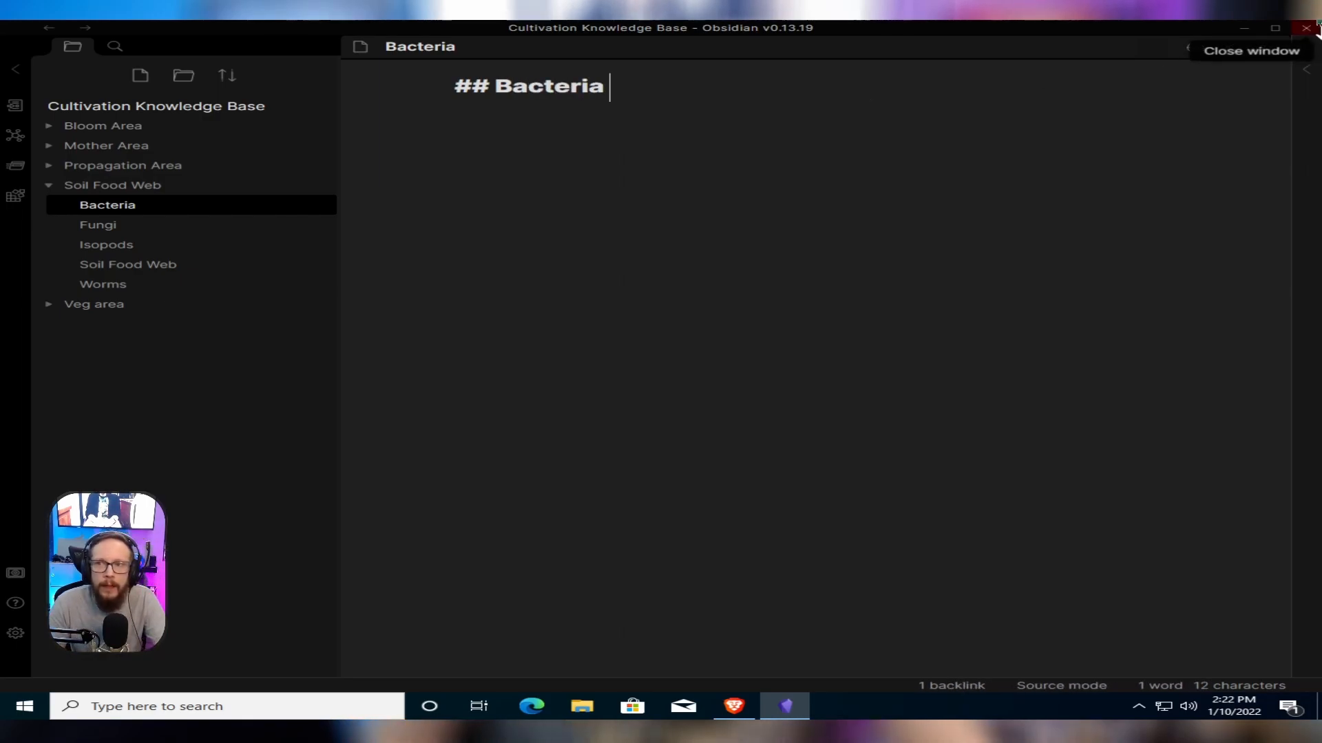
Preview the Bacteria heading in reading view, return to editing and start a new paragraph one blank line below it
left_click(1195, 47)
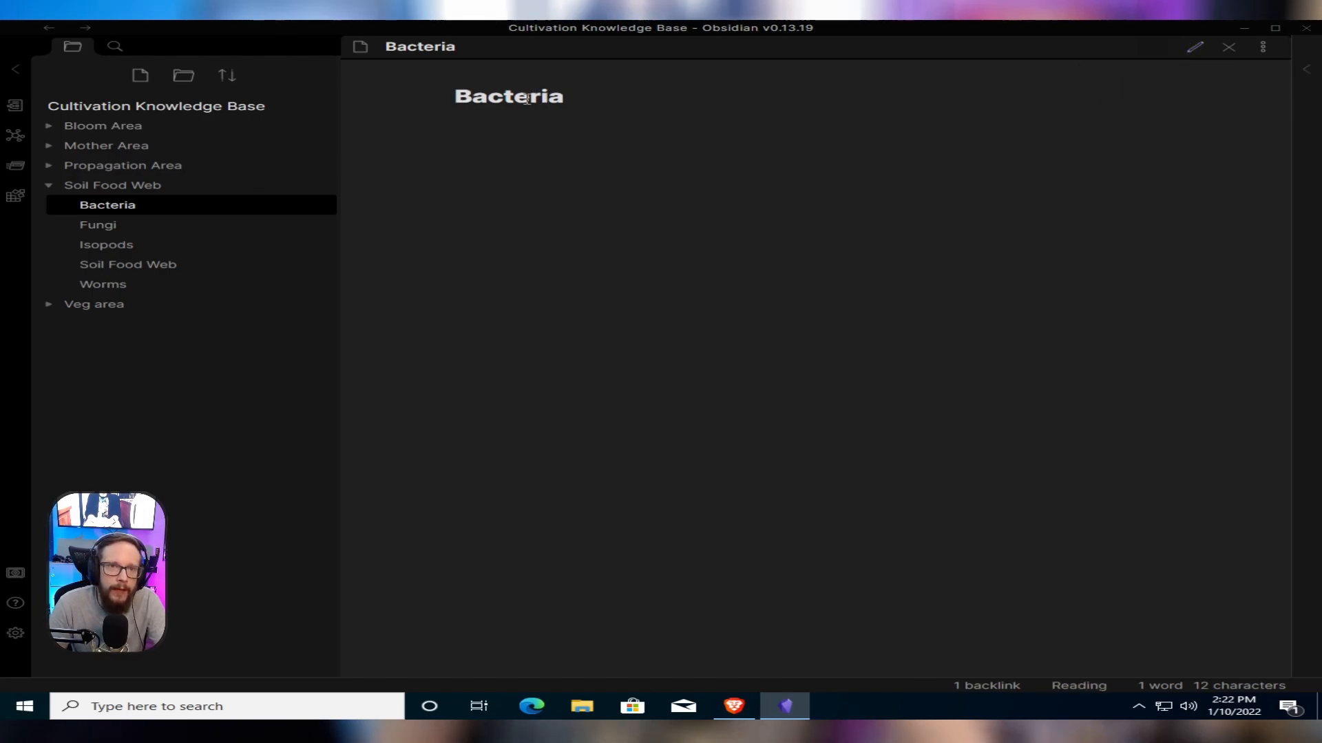
left_click_drag(458, 104, 572, 106)
left_click(582, 107)
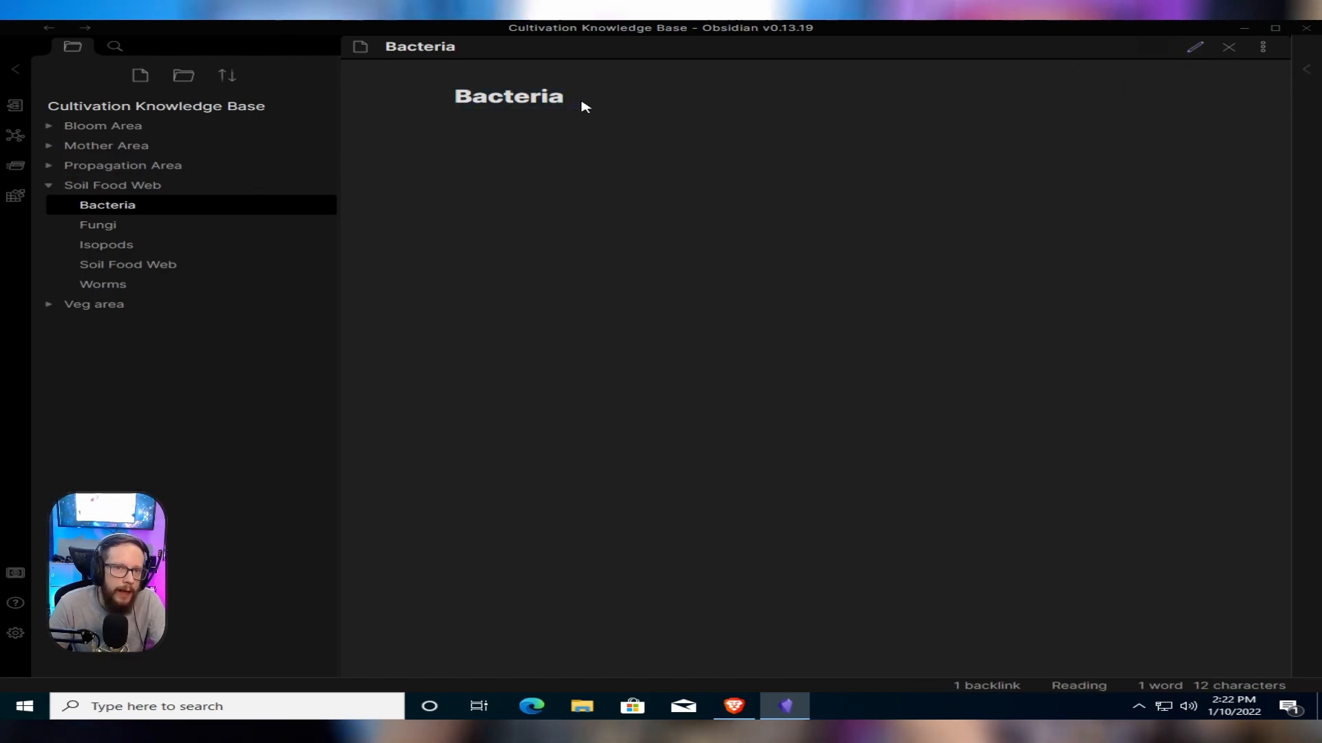
left_click(1195, 46)
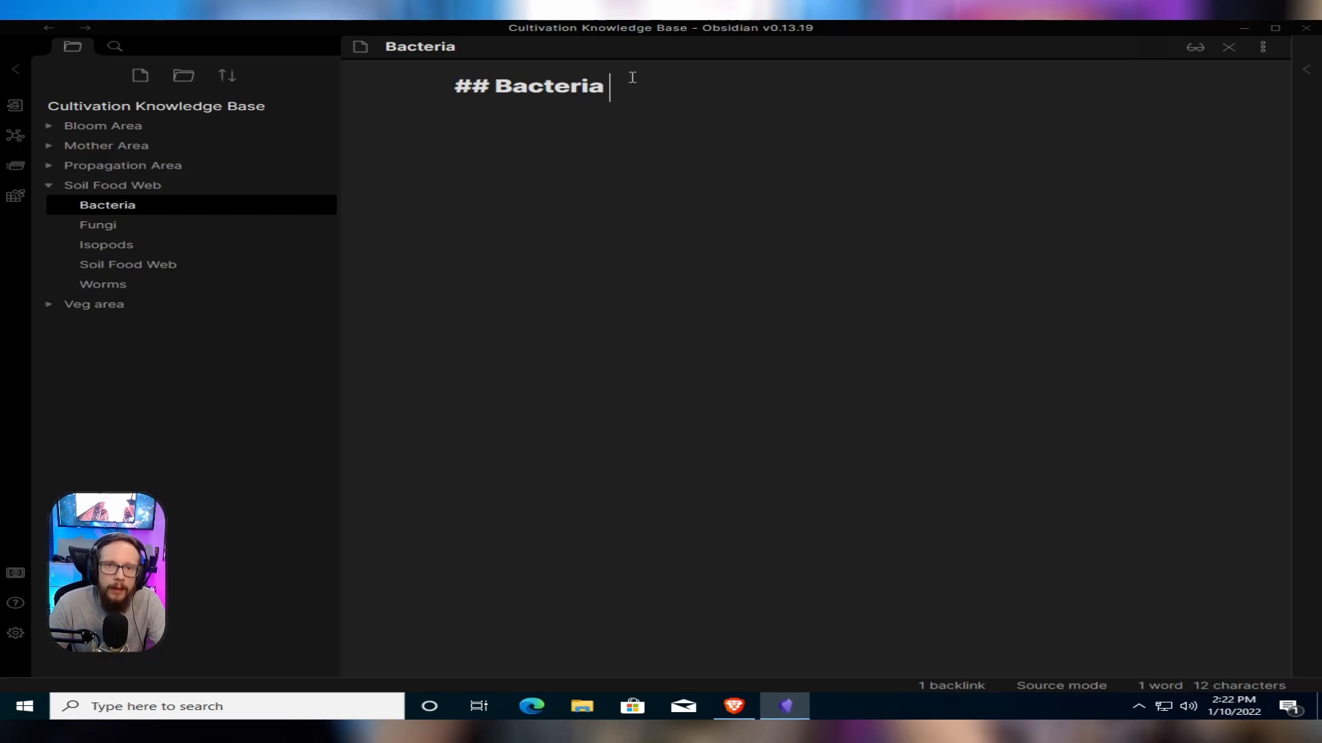
key("Return")
key("Return")
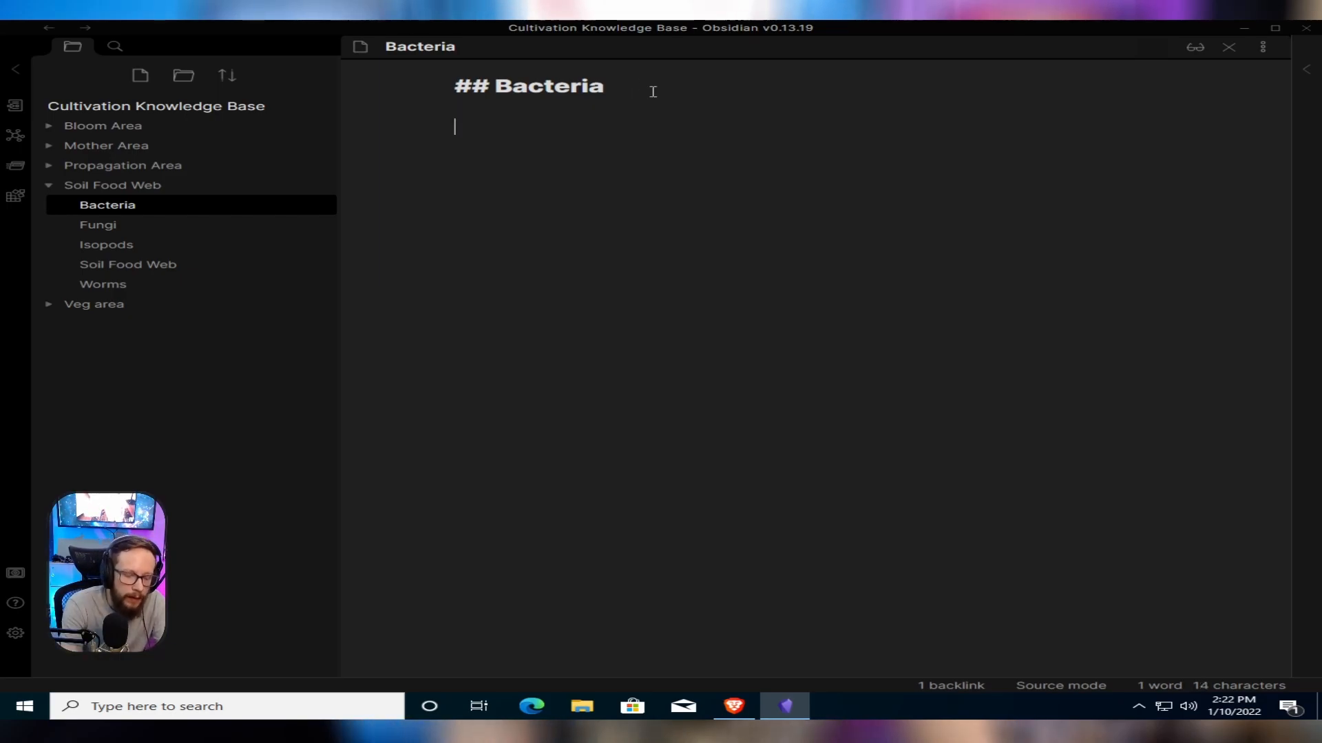
Add the word Bacteria in Markdown italics, "*Bacteria*", below the level-two heading in the Bacteria note
type("*")
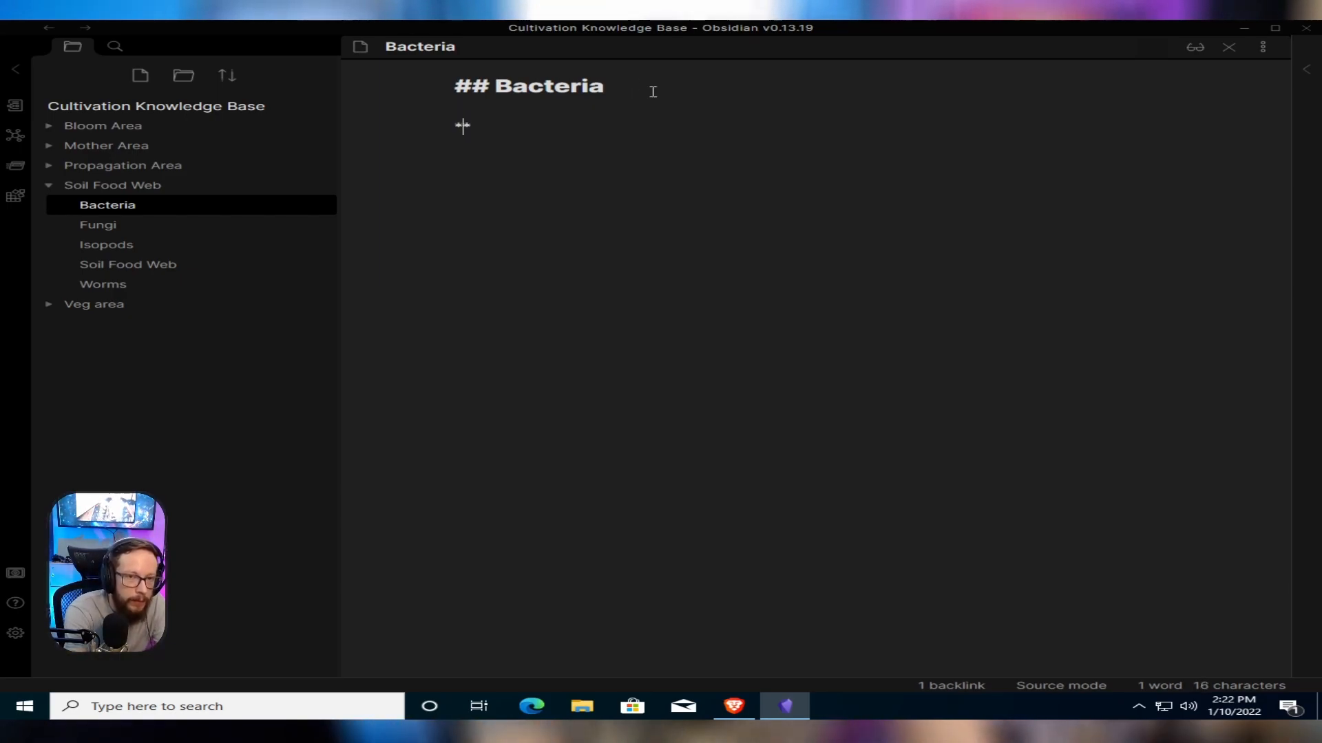
type("Bacteri")
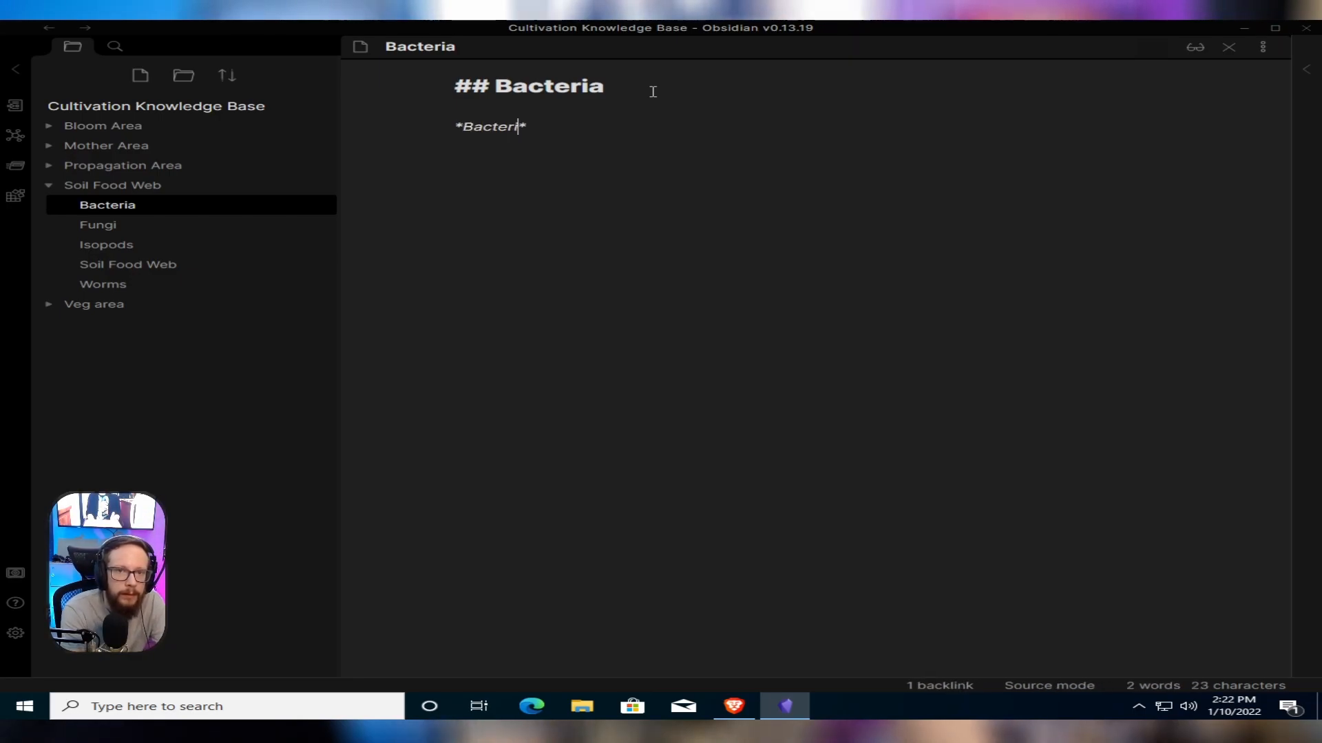
type("a")
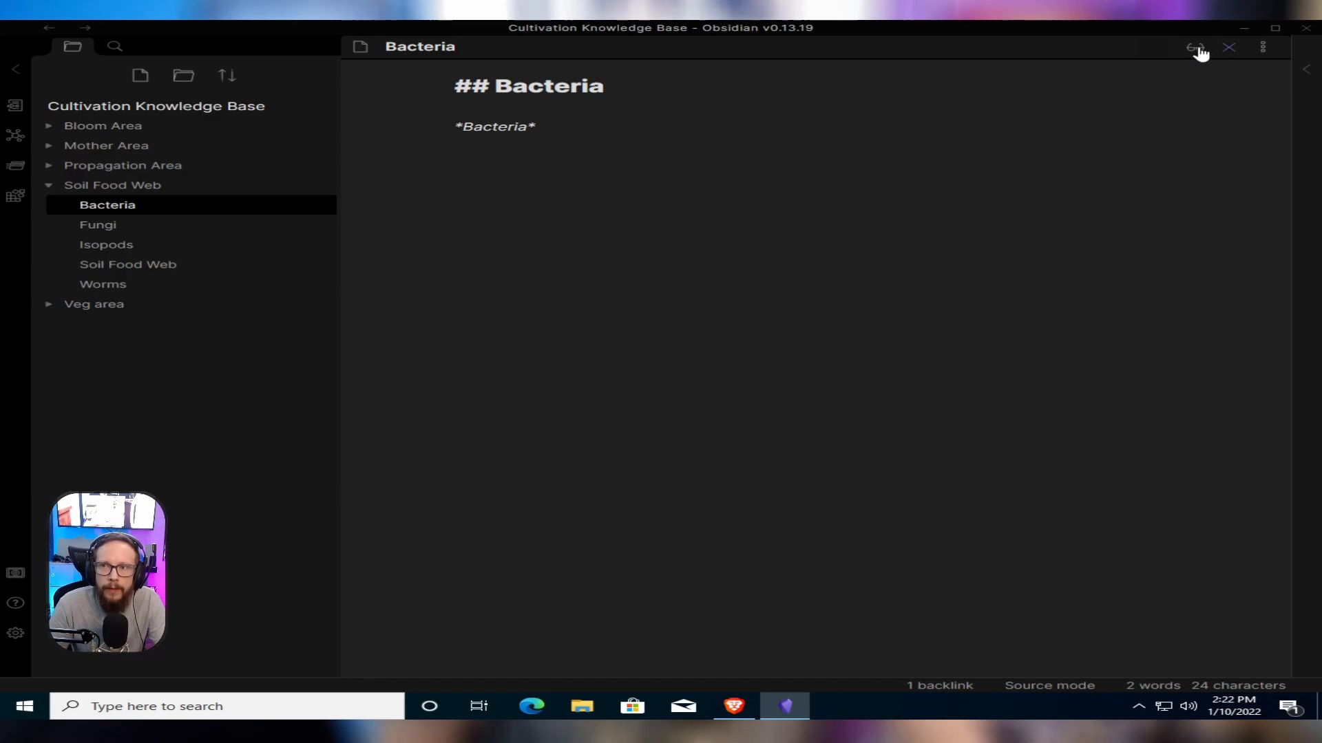
Preview the italic Bacteria text in reading view, then return to editing and add blank lines below it
left_click(1197, 48)
left_click_drag(459, 130, 566, 137)
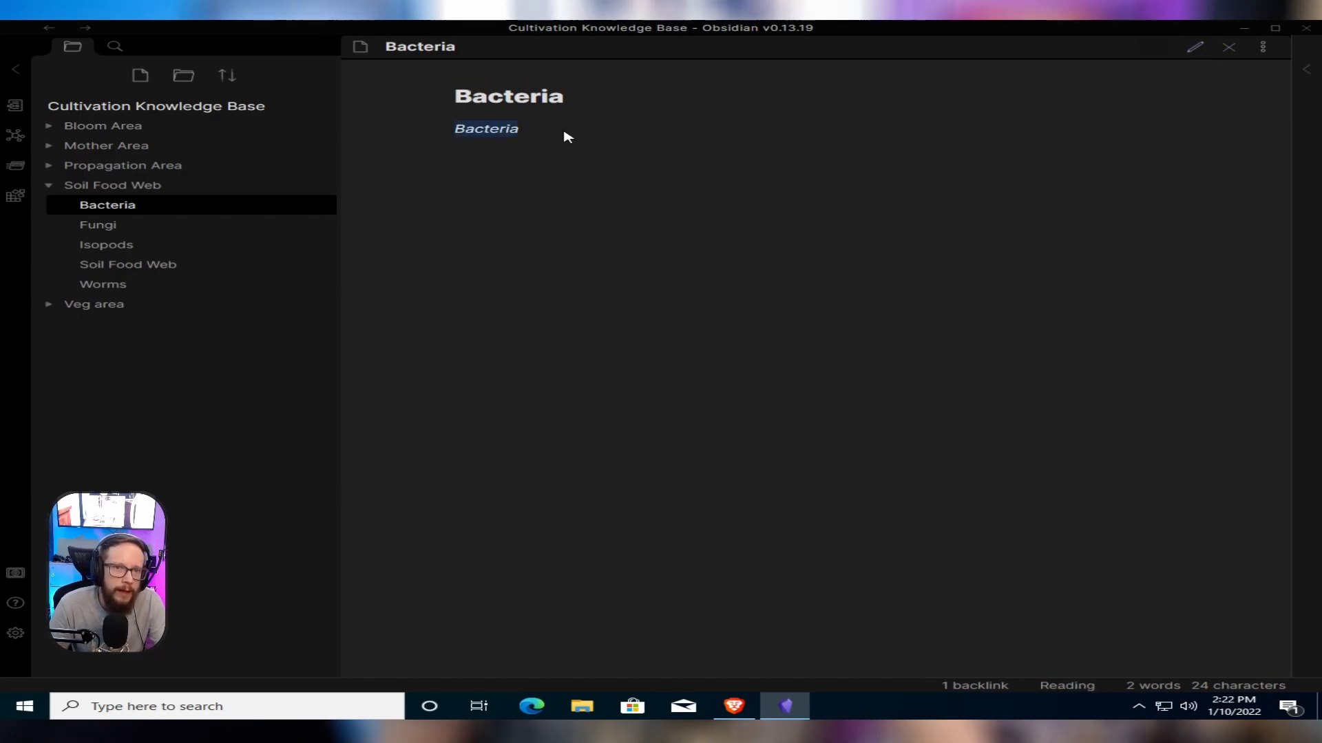
left_click(1188, 51)
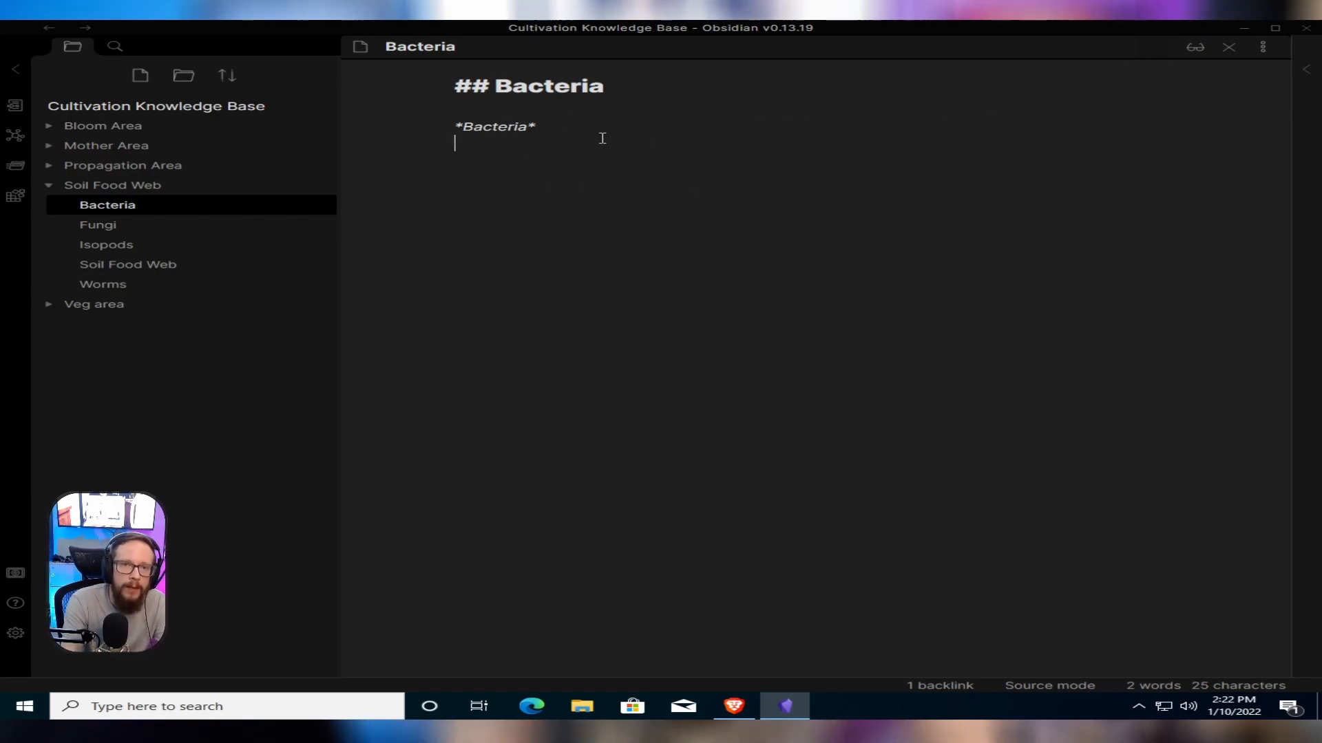
key("Return")
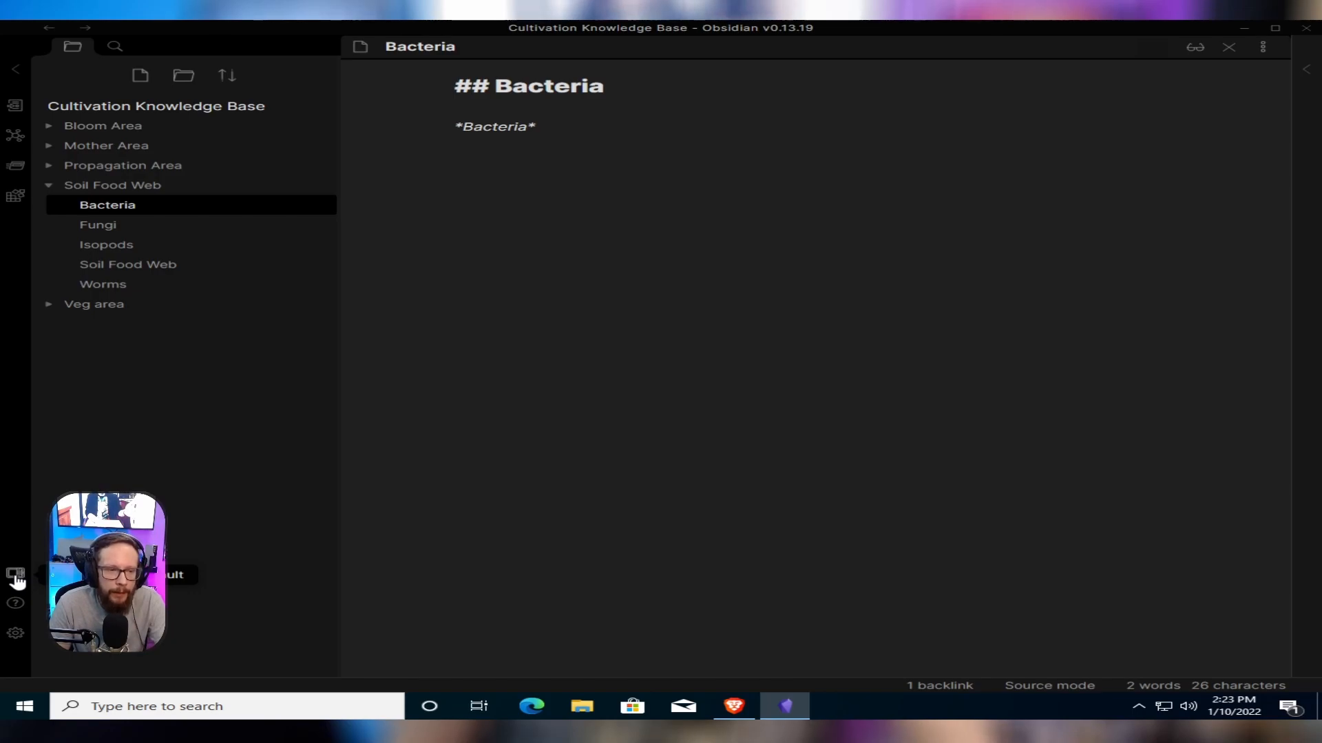
Open the Obsidian Help vault, skim its Start here note and follow the link to the Format your notes page
left_click(15, 574)
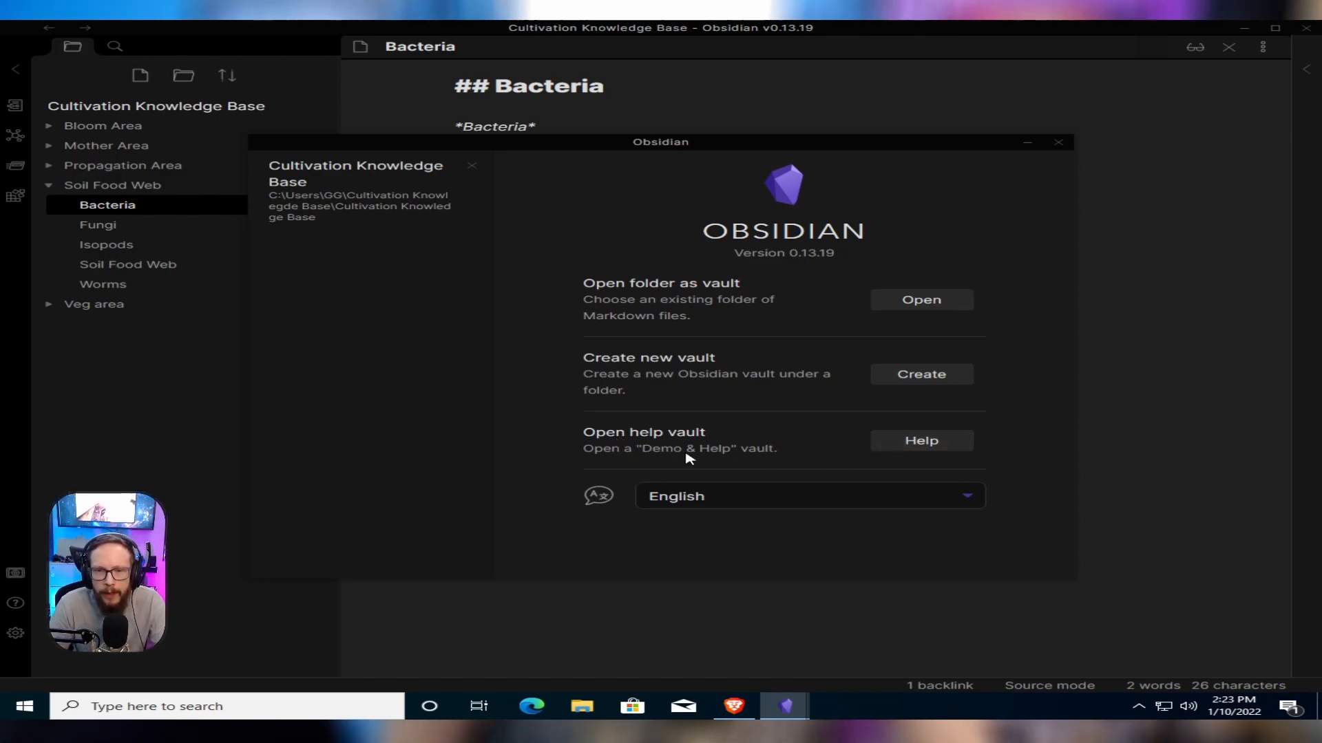
left_click(894, 450)
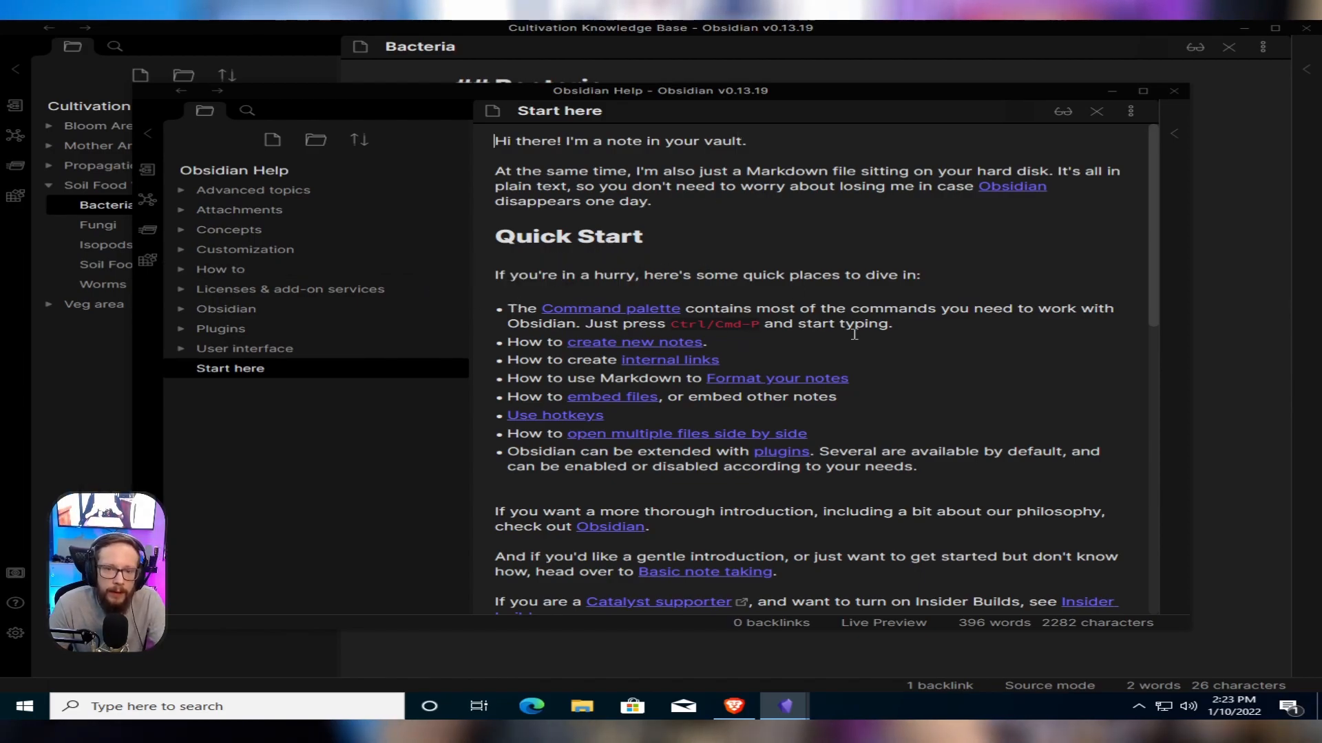
scroll(853, 334, "down", 4)
scroll(853, 333, "down", 10)
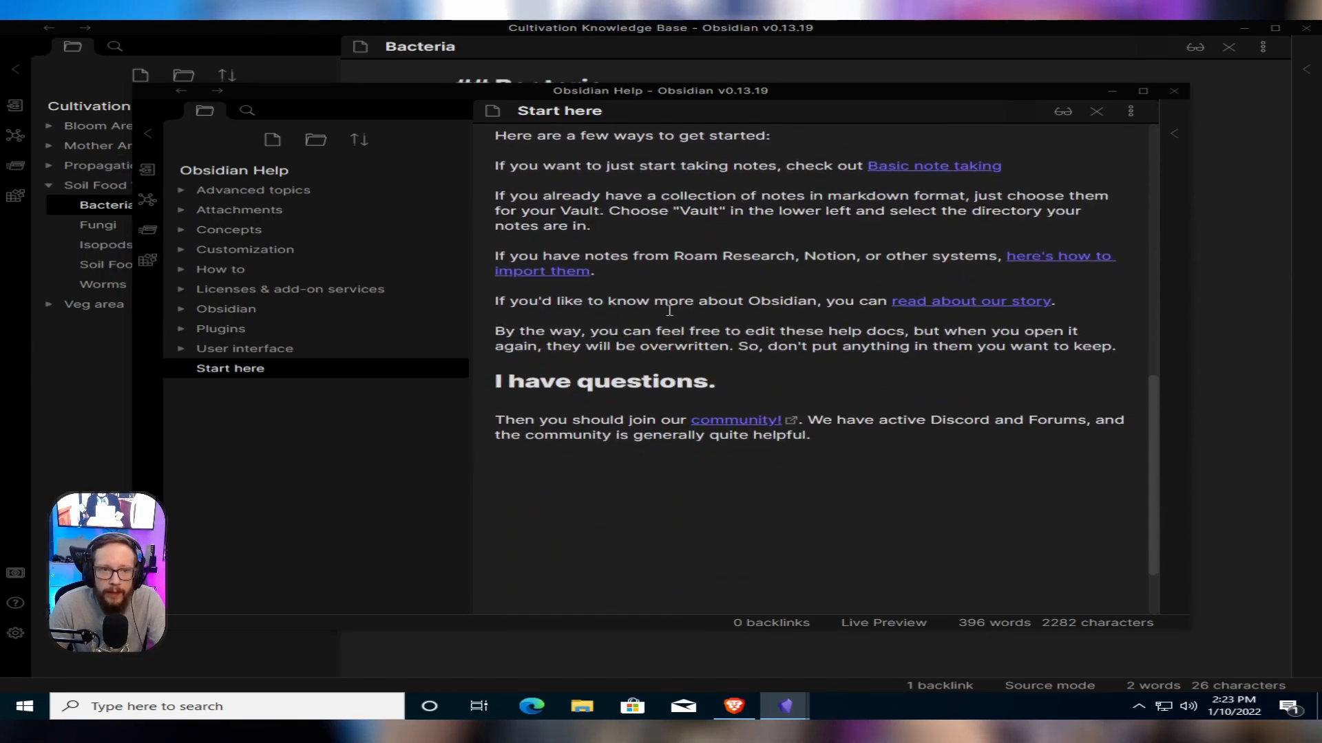
scroll(669, 310, "up", 14)
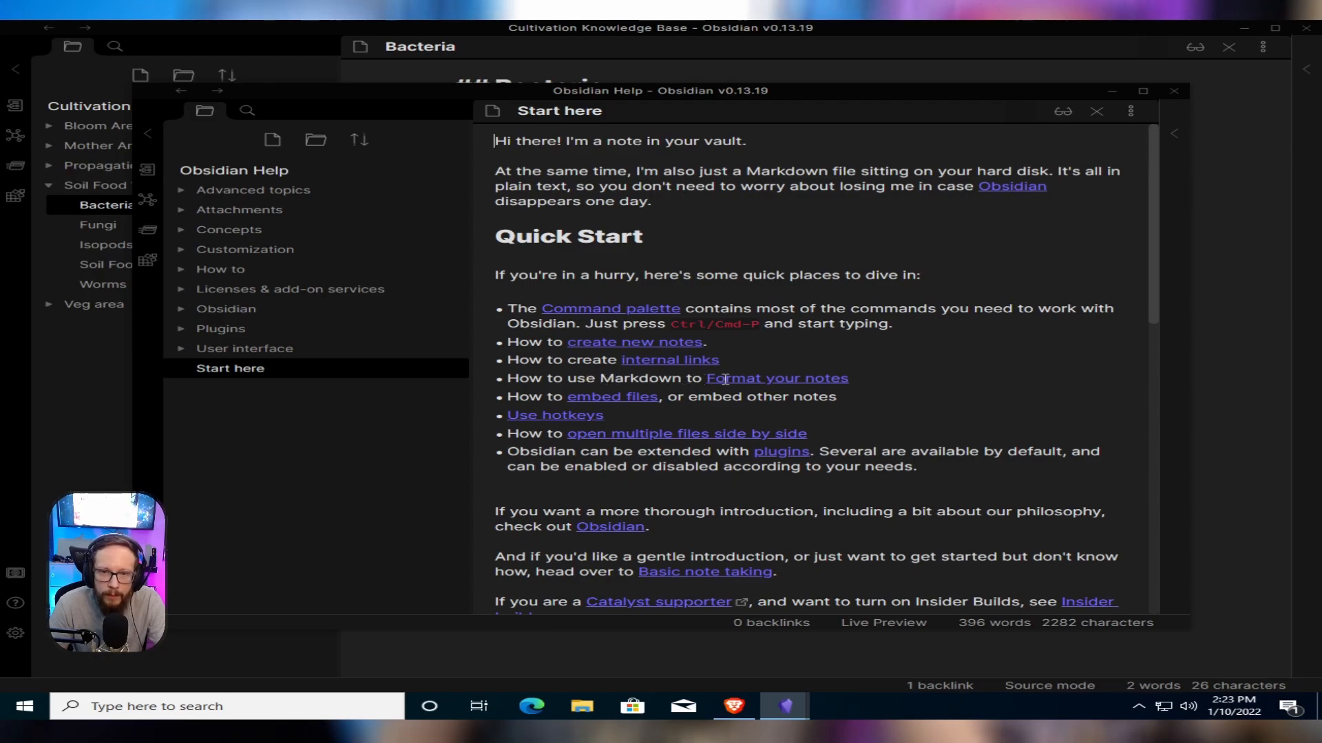
left_click(748, 378)
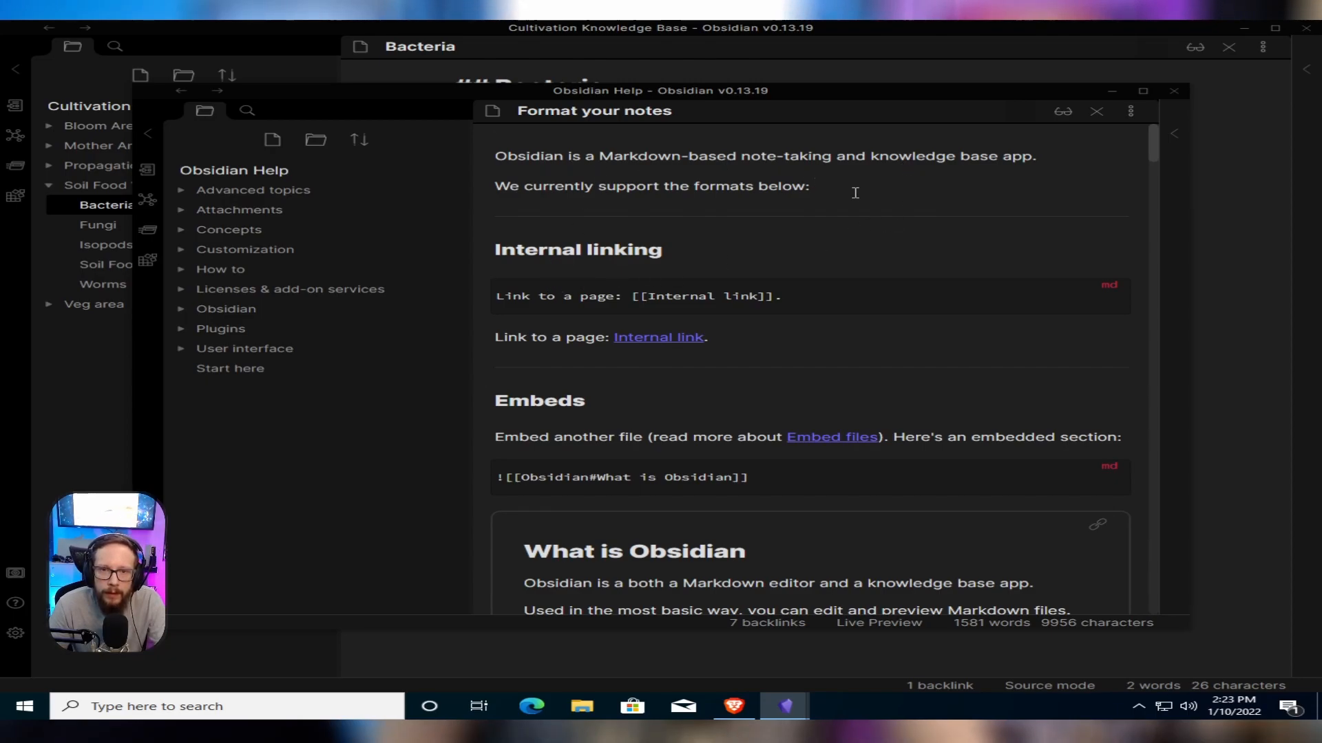
Review the internal linking, embeds and headers sections of Format your notes, comparing the heading 1 and heading 2 syntax with their rendered examples
scroll(763, 379, "down", 4)
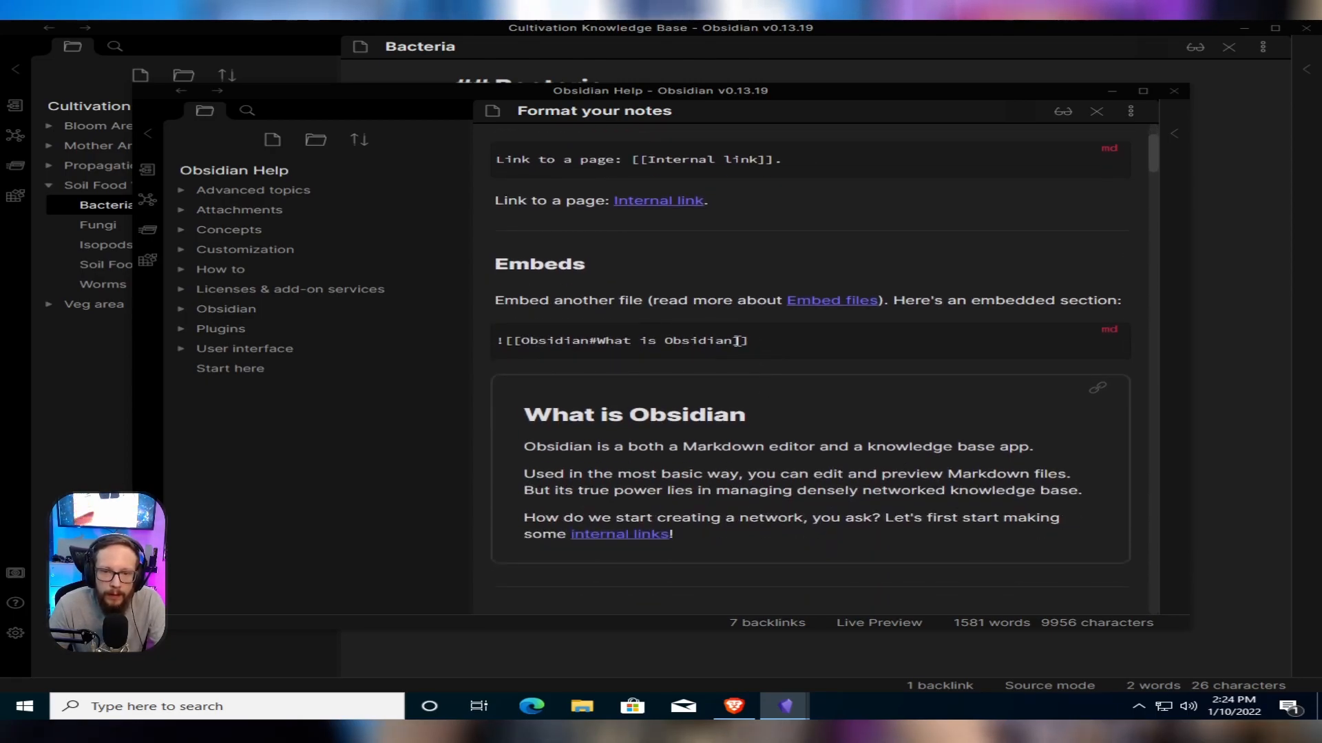
scroll(886, 332, "down", 4)
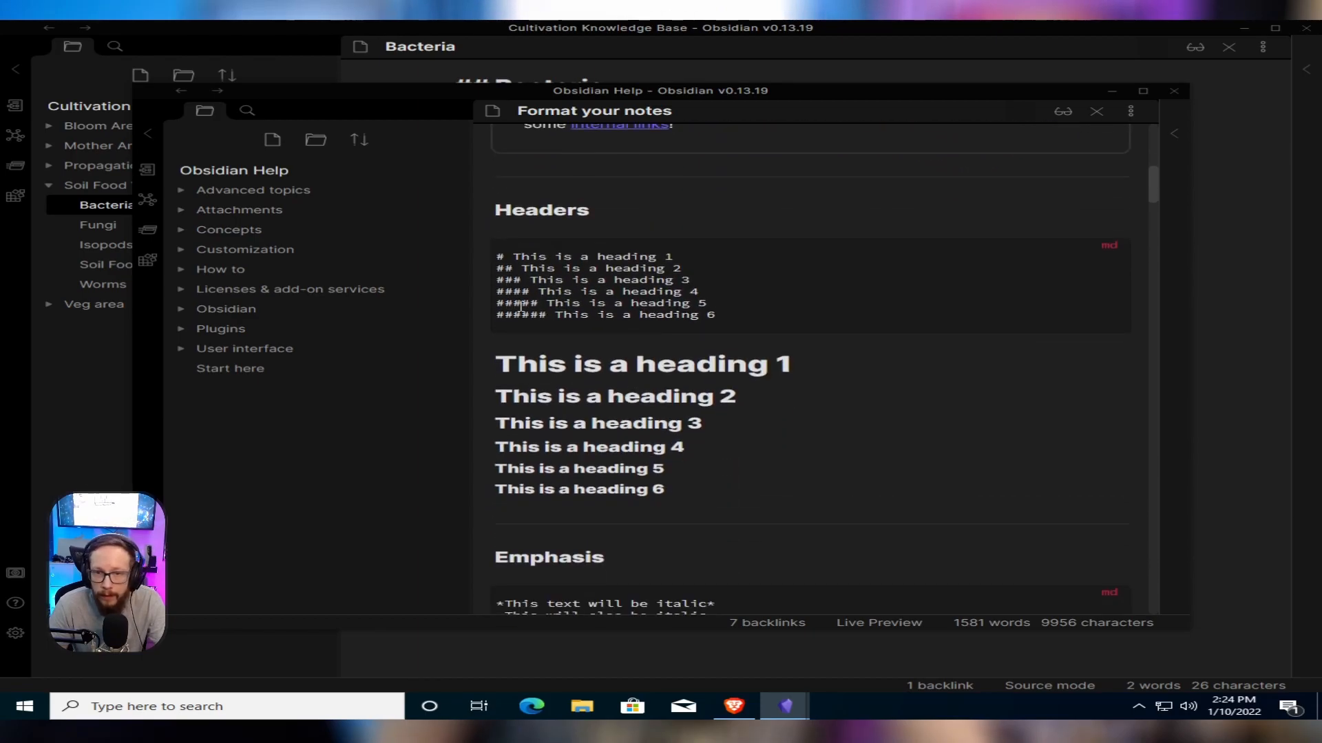
scroll(609, 390, "up", 1)
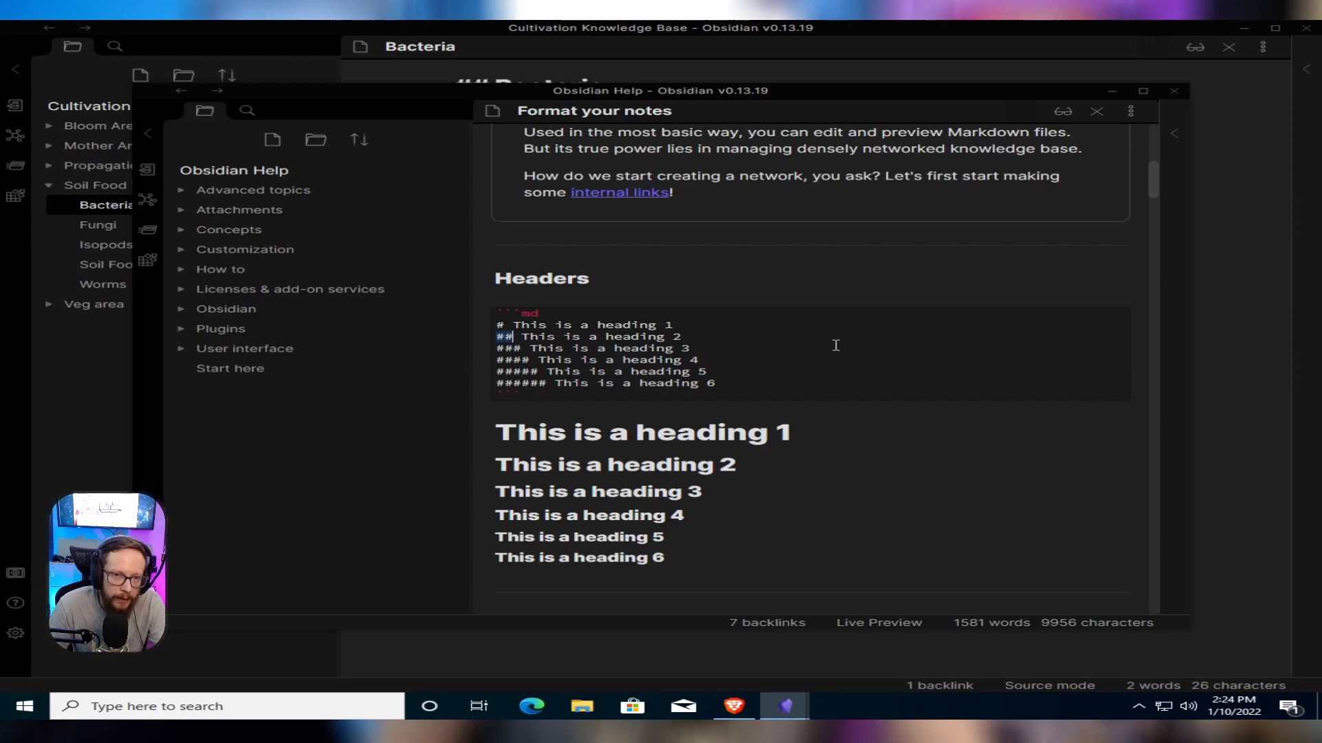
left_click_drag(522, 337, 674, 338)
left_click(504, 327)
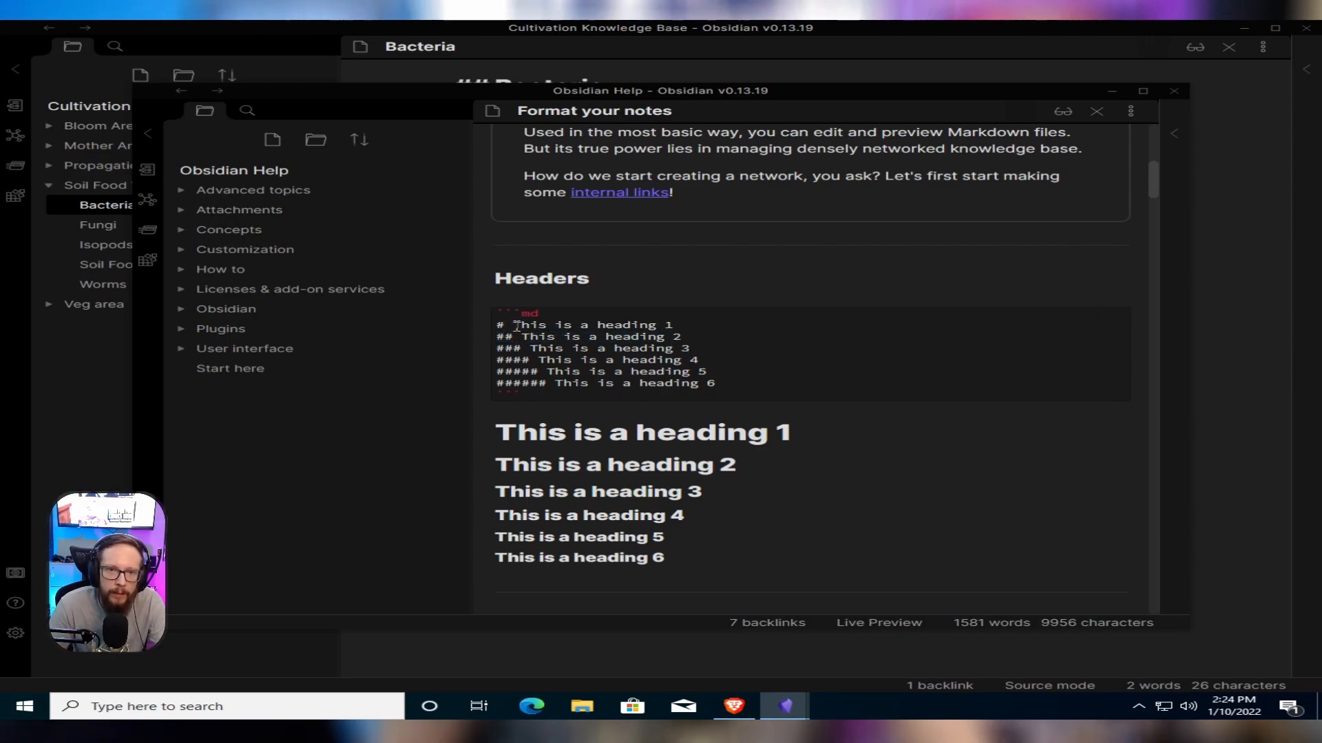
left_click_drag(532, 325, 692, 325)
left_click(788, 431)
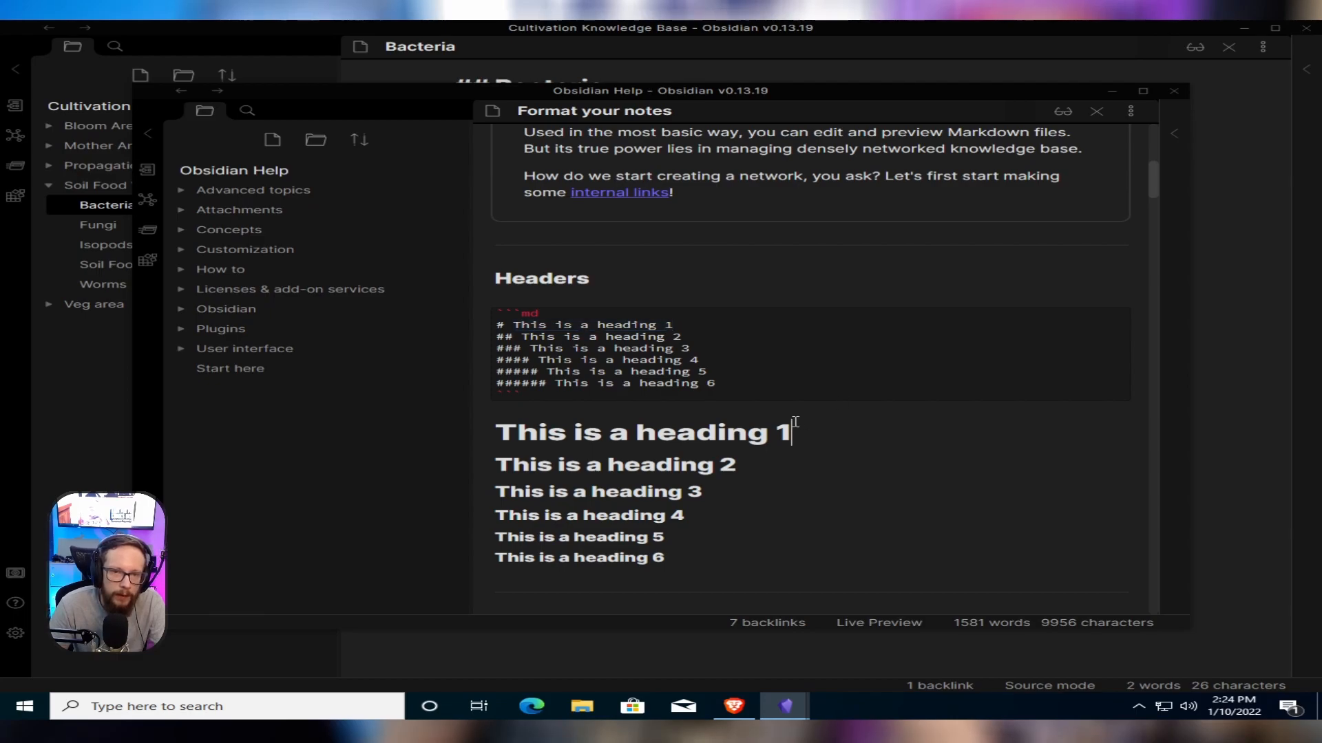
Review the Emphasis and Lists sections for the italic, bold, bulleted and numbered list syntax
scroll(806, 421, "down", 5)
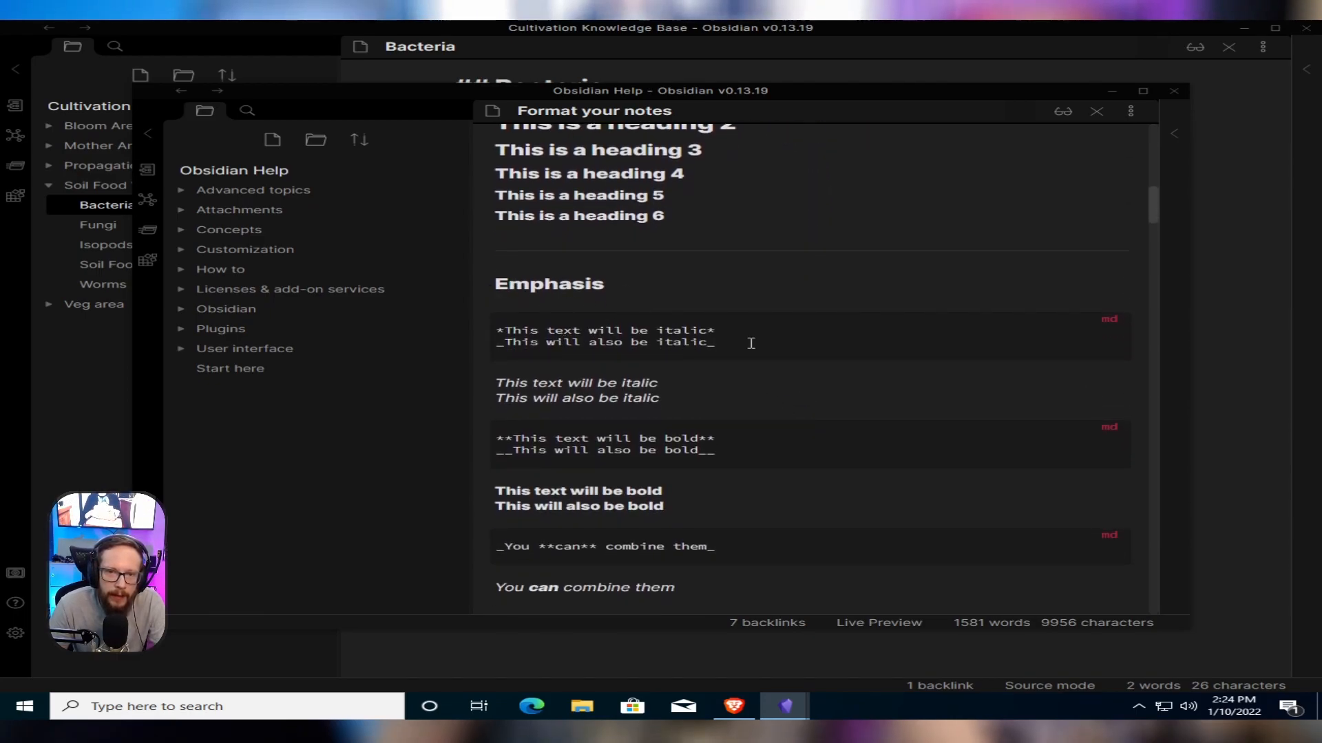
scroll(684, 400, "down", 1)
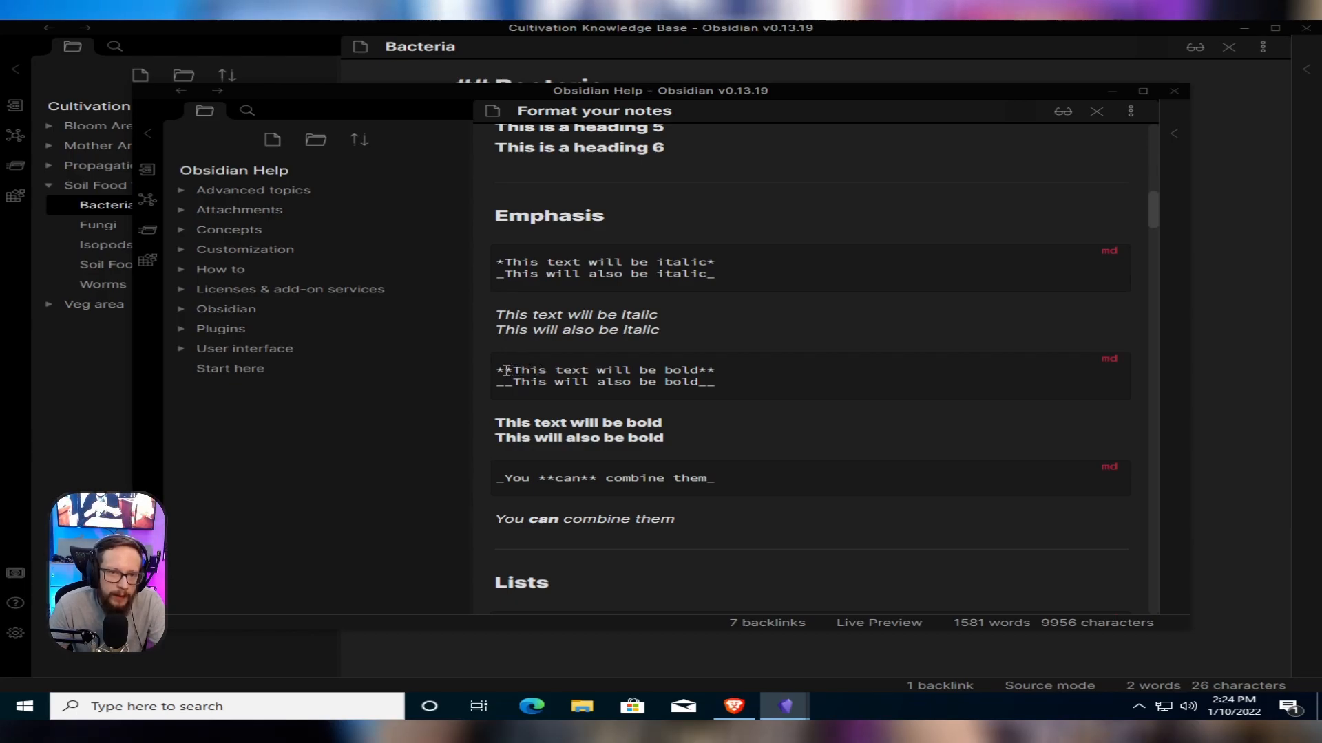
scroll(682, 393, "down", 4)
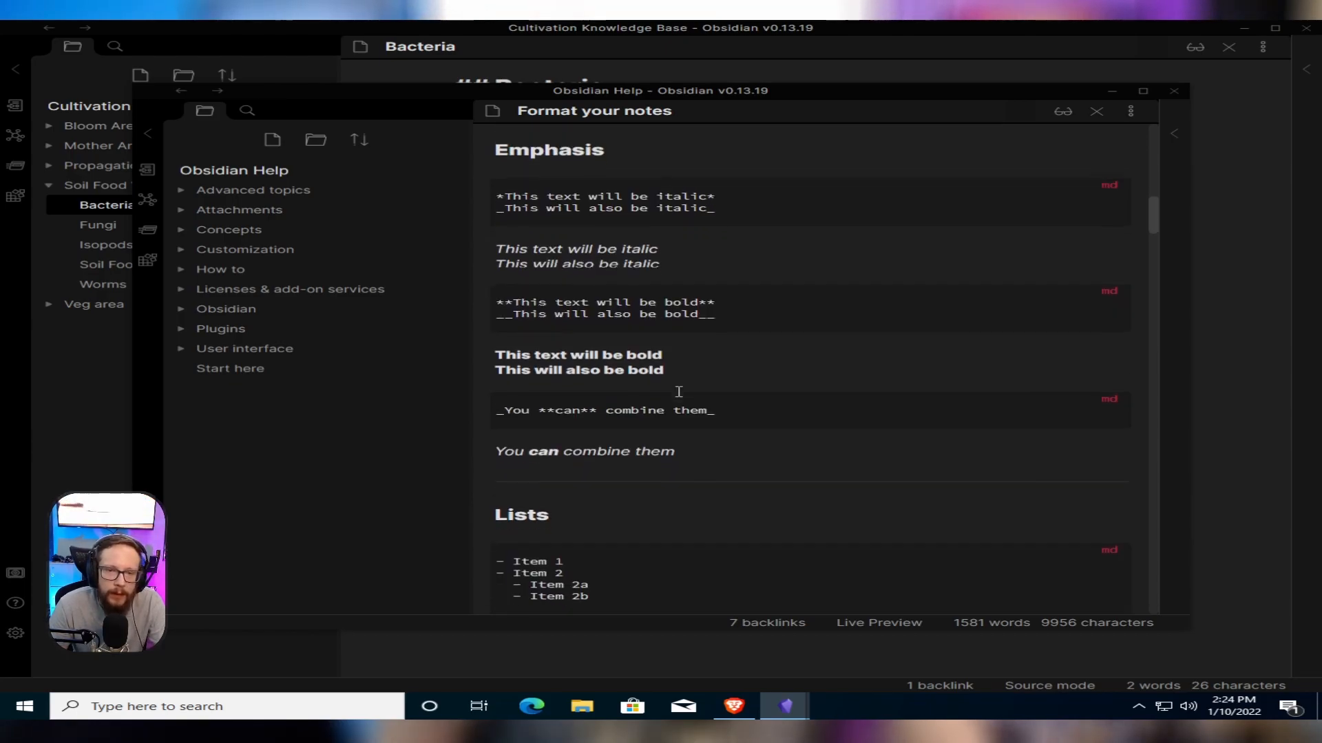
scroll(709, 403, "down", 1)
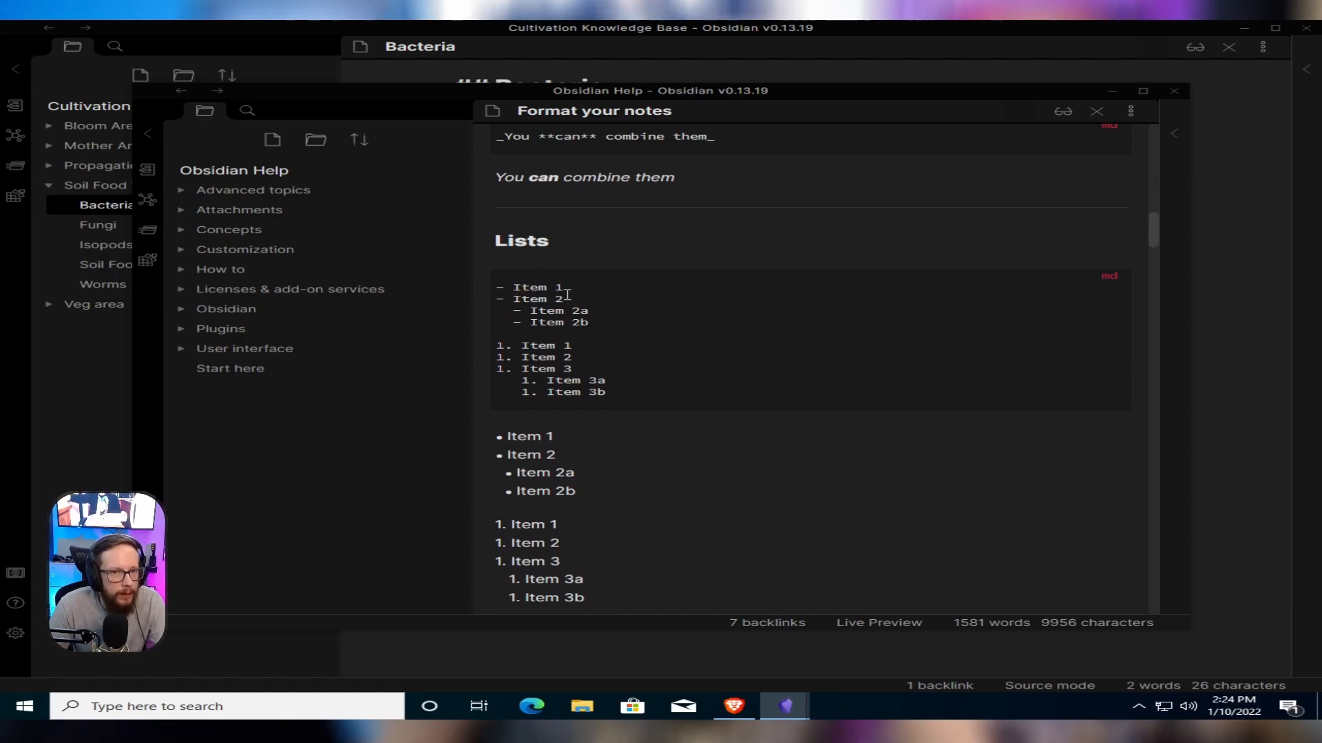
scroll(592, 345, "down", 2)
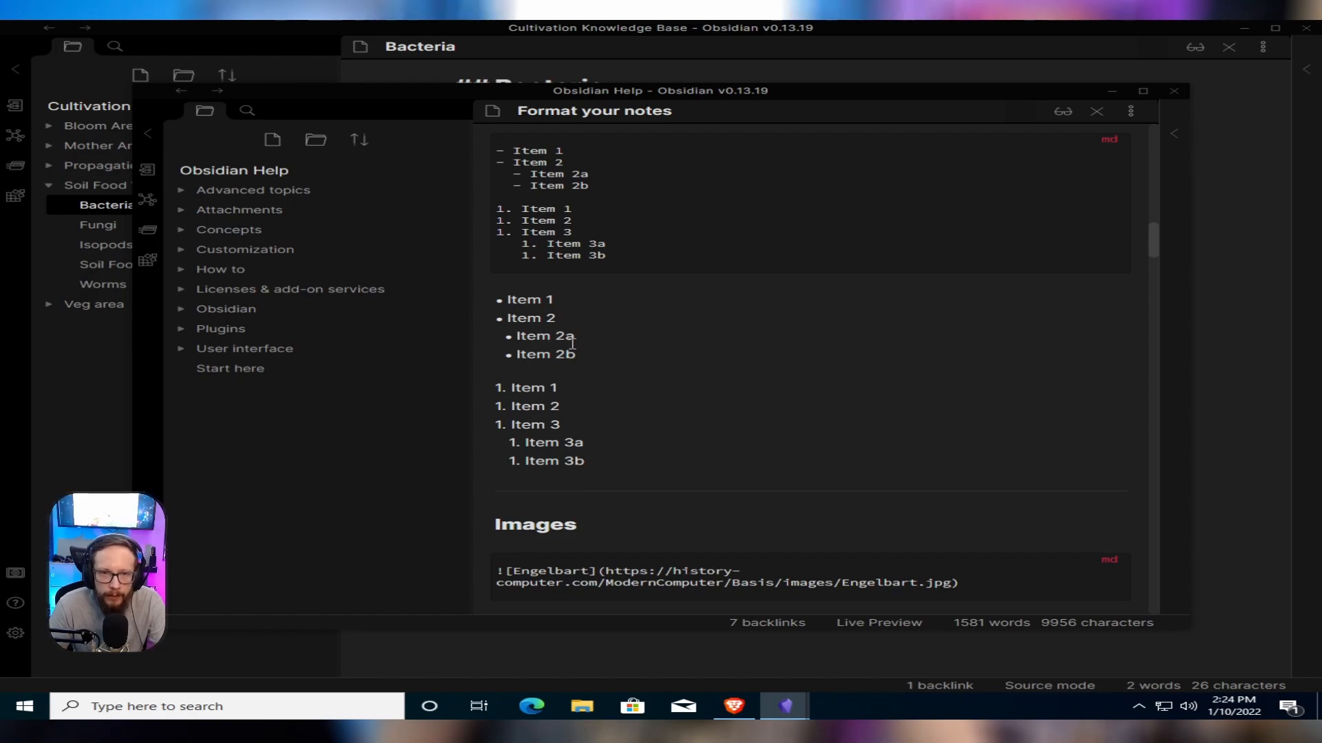
Examine the Images and Resizing images sections, highlighting the width value 100 in the resized image's Markdown and comparing both image sizes
scroll(686, 389, "down", 5)
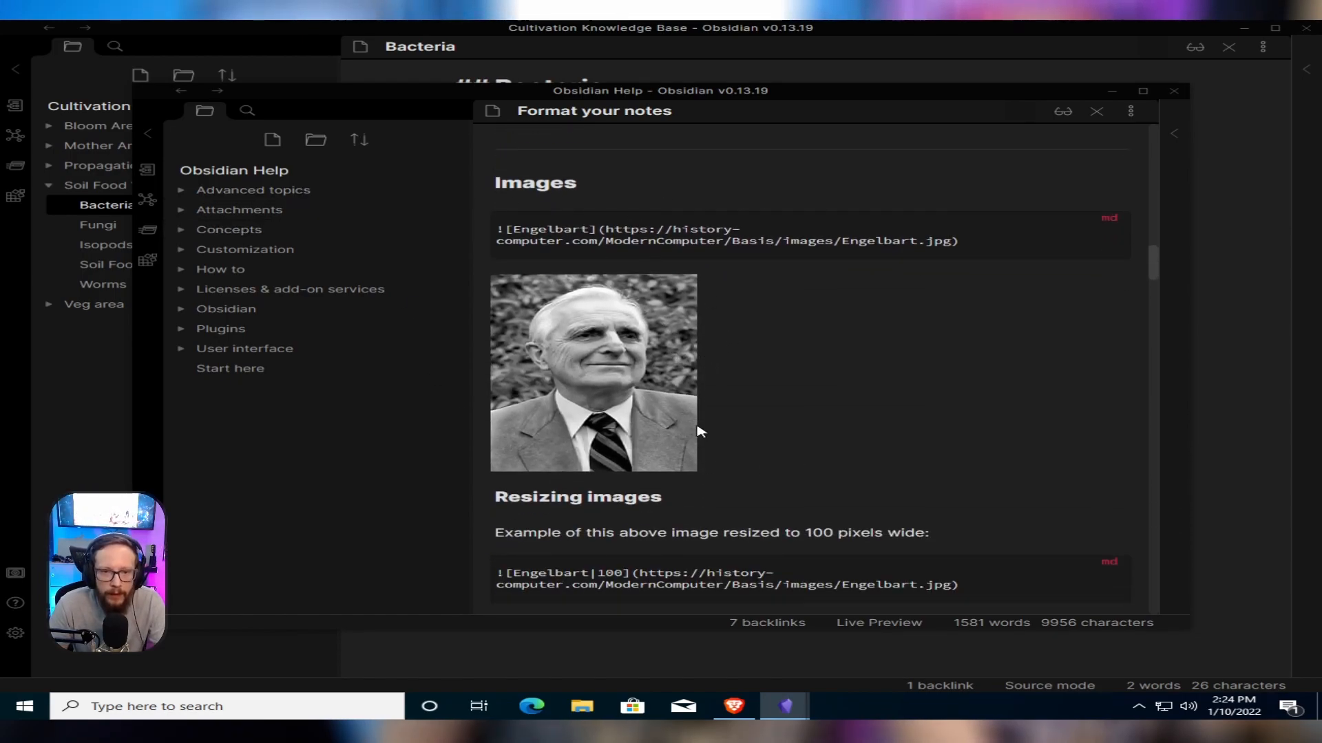
scroll(700, 431, "down", 2)
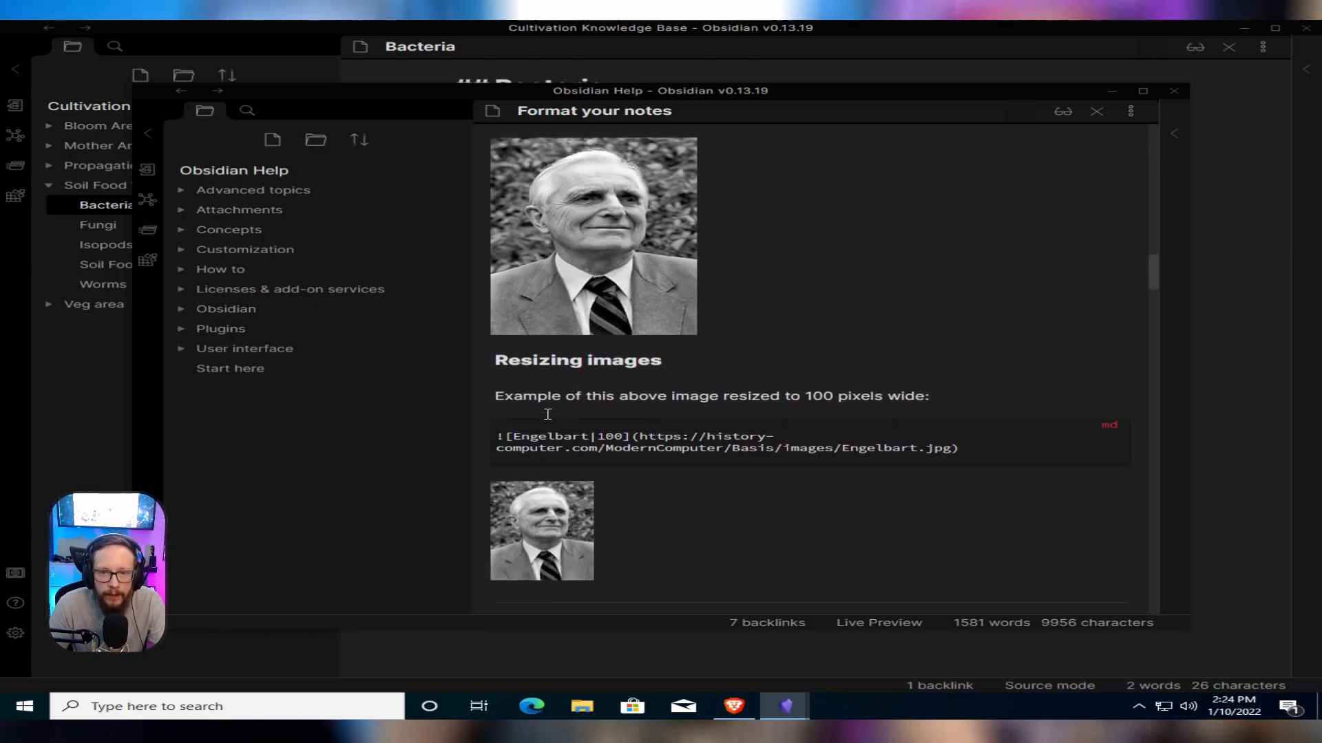
scroll(547, 414, "up", 2)
scroll(650, 440, "down", 1)
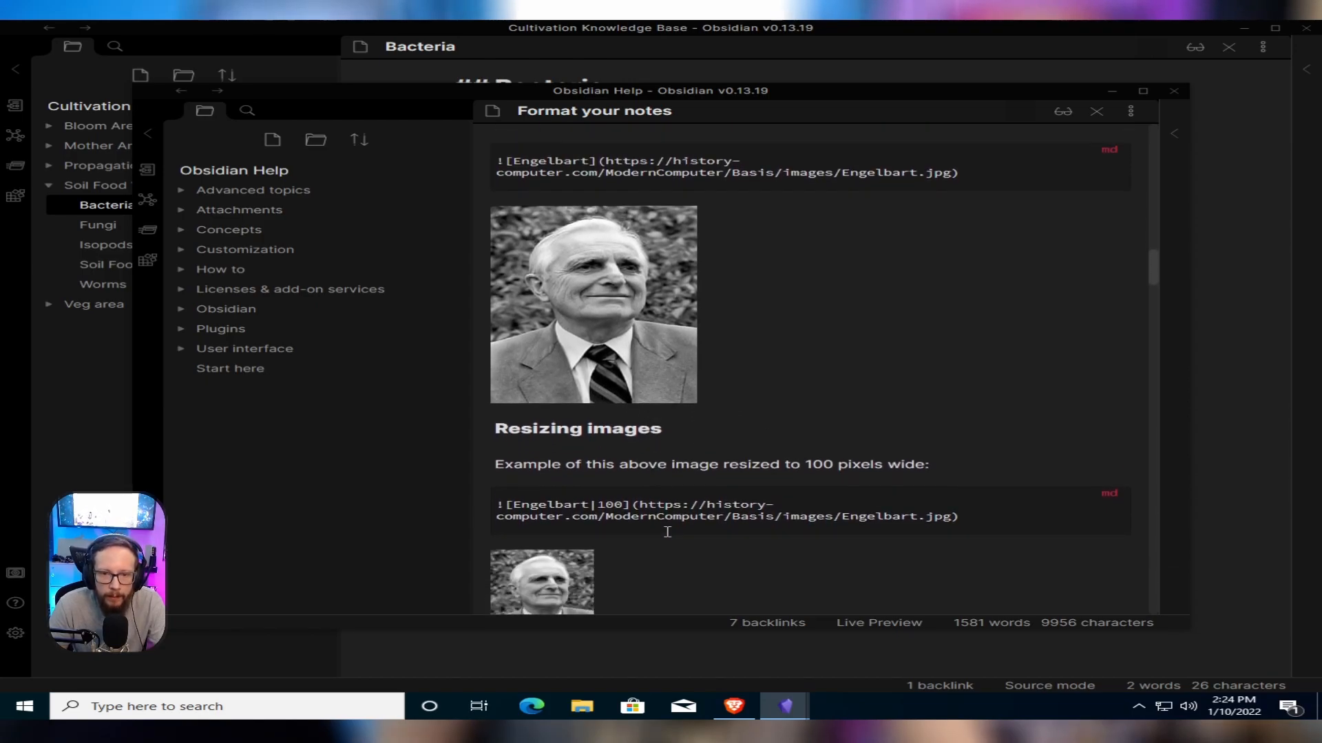
left_click_drag(600, 504, 621, 525)
left_click(594, 526)
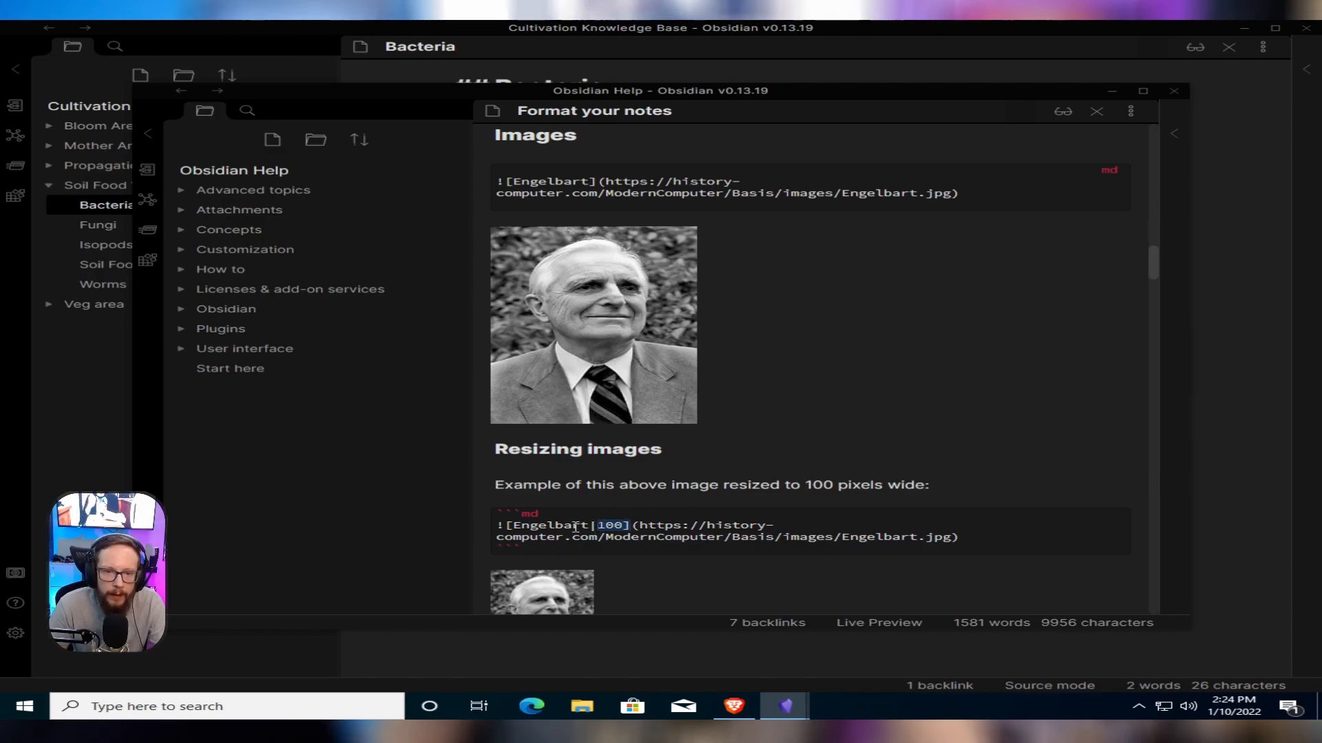
scroll(620, 378, "down", 2)
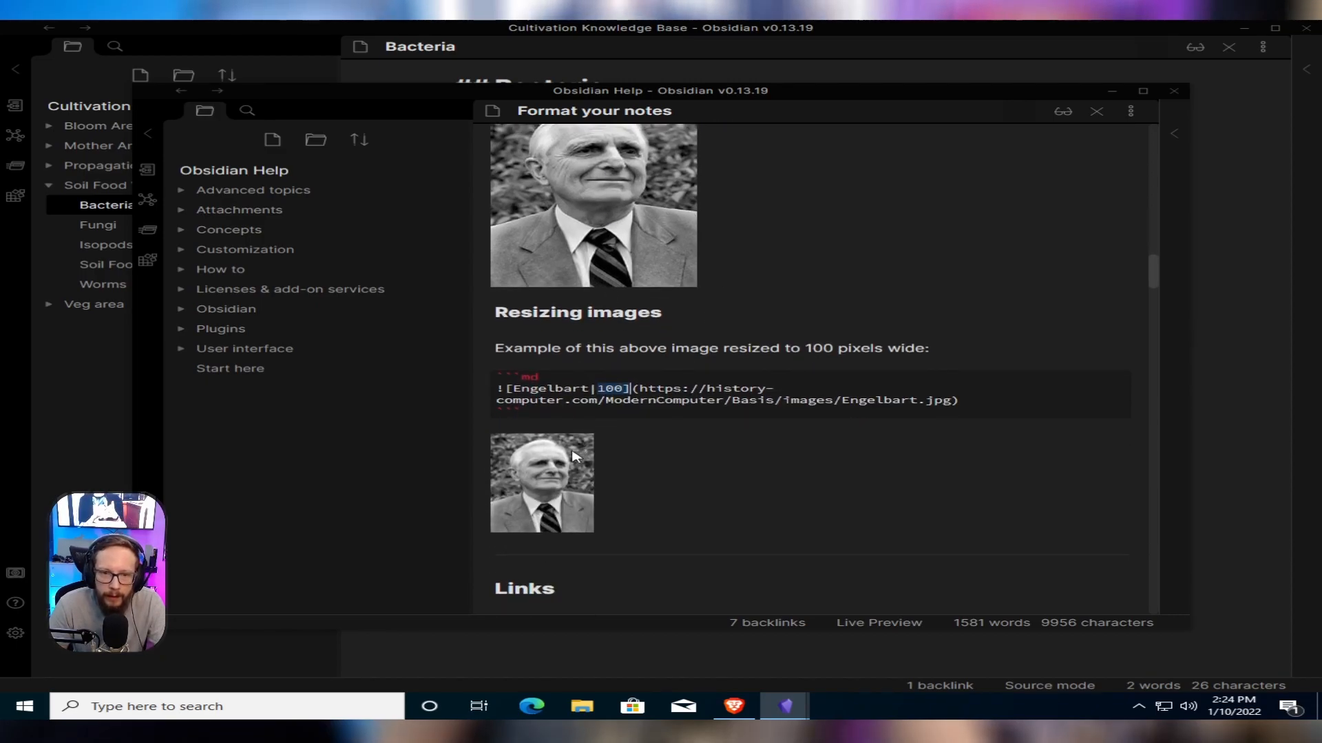
scroll(590, 479, "up", 2)
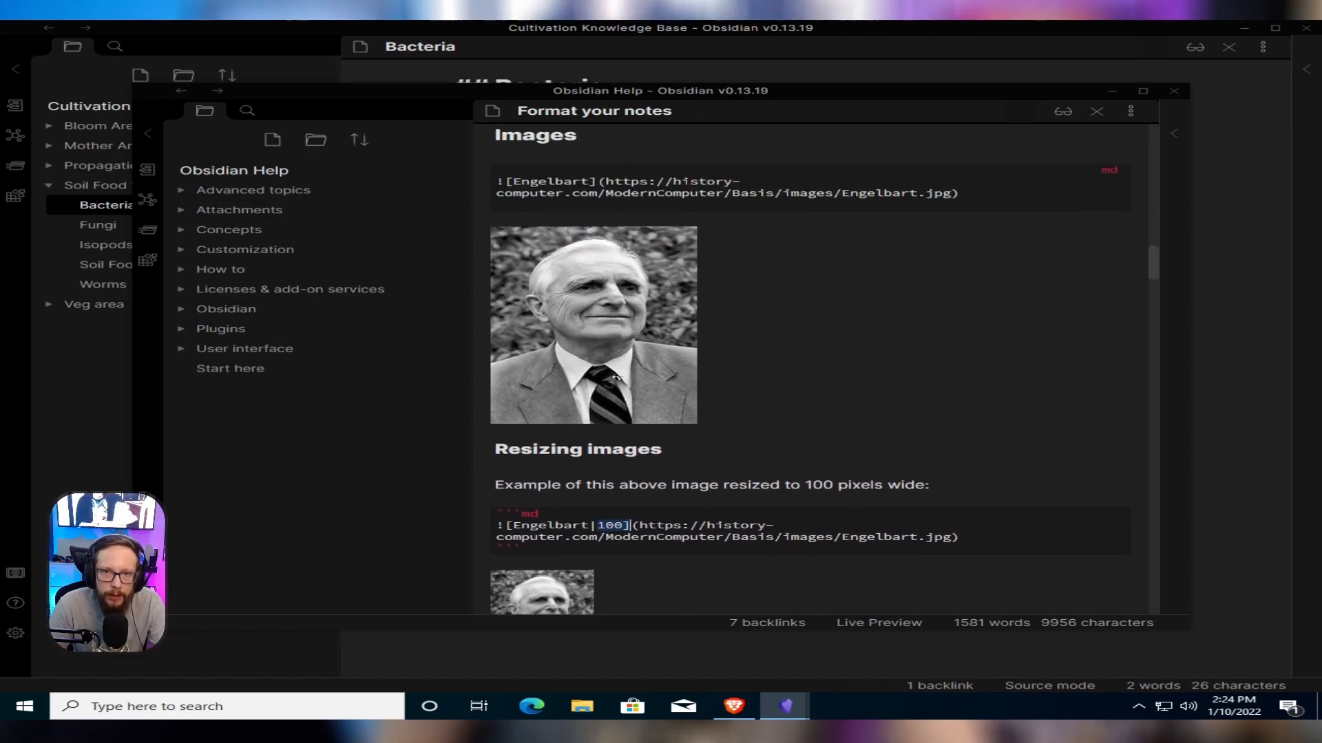
Skim the remaining formatting sections on links, escaping, blockquotes, inline code and code blocks
scroll(615, 354, "down", 10)
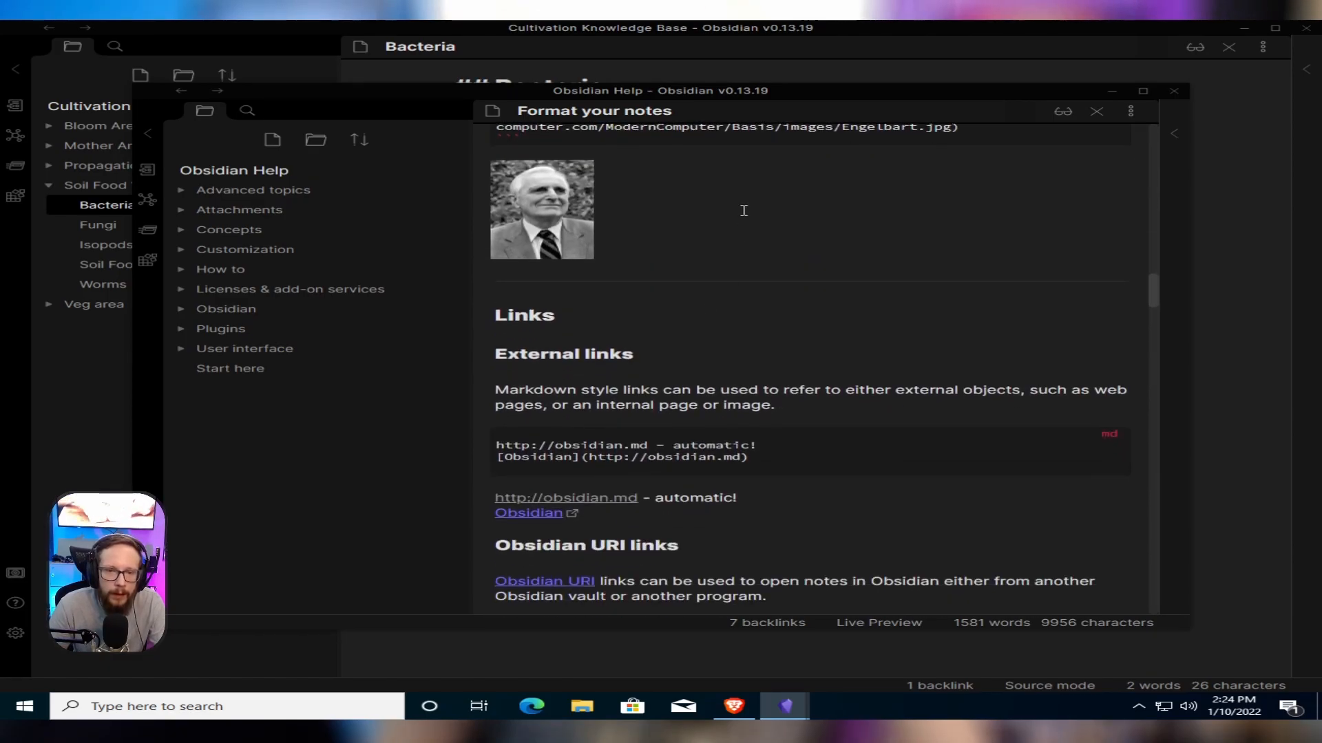
scroll(950, 302, "down", 5)
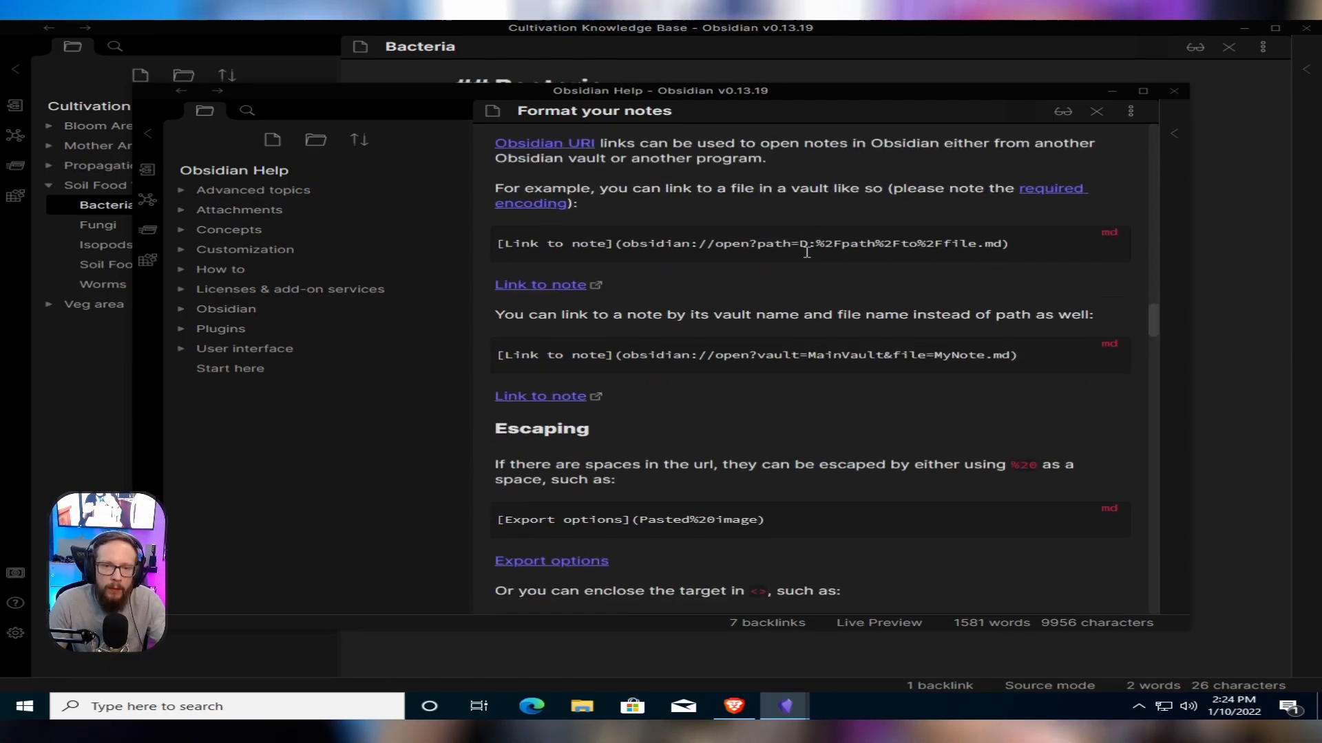
scroll(807, 252, "down", 7)
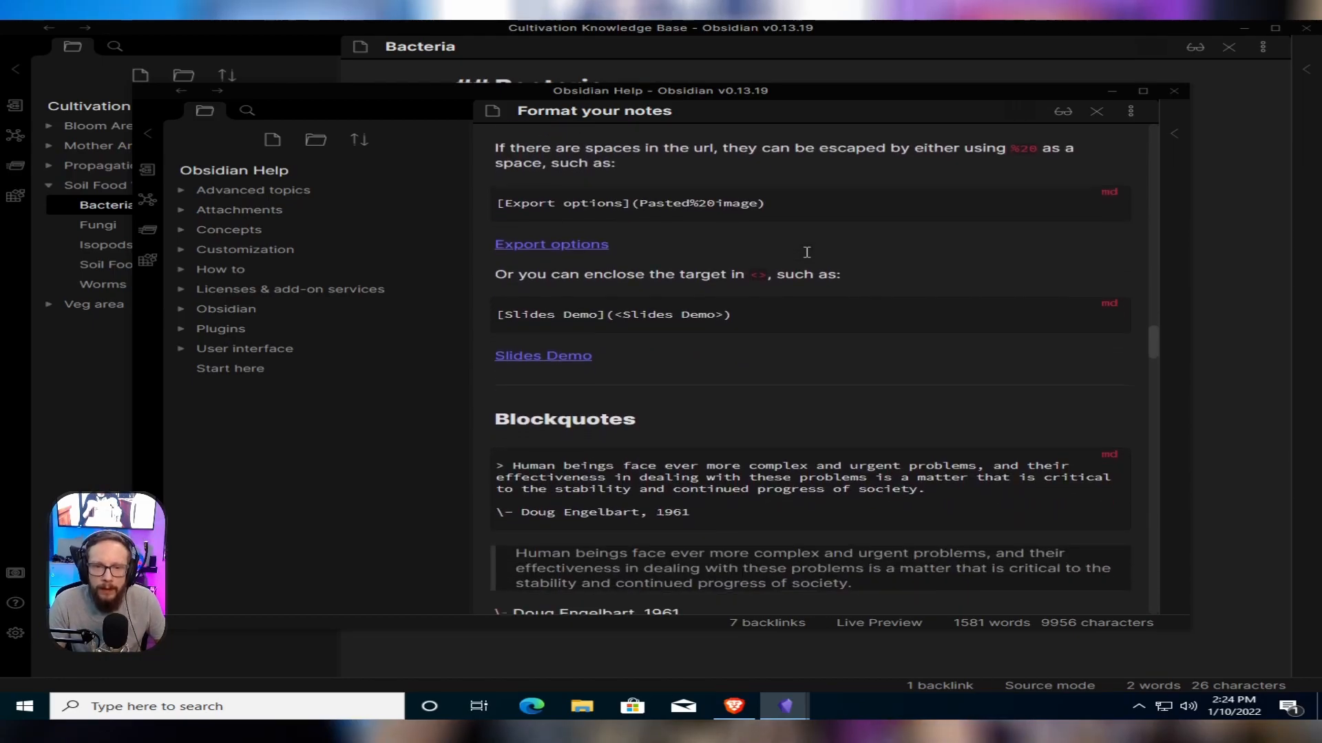
scroll(806, 253, "down", 3)
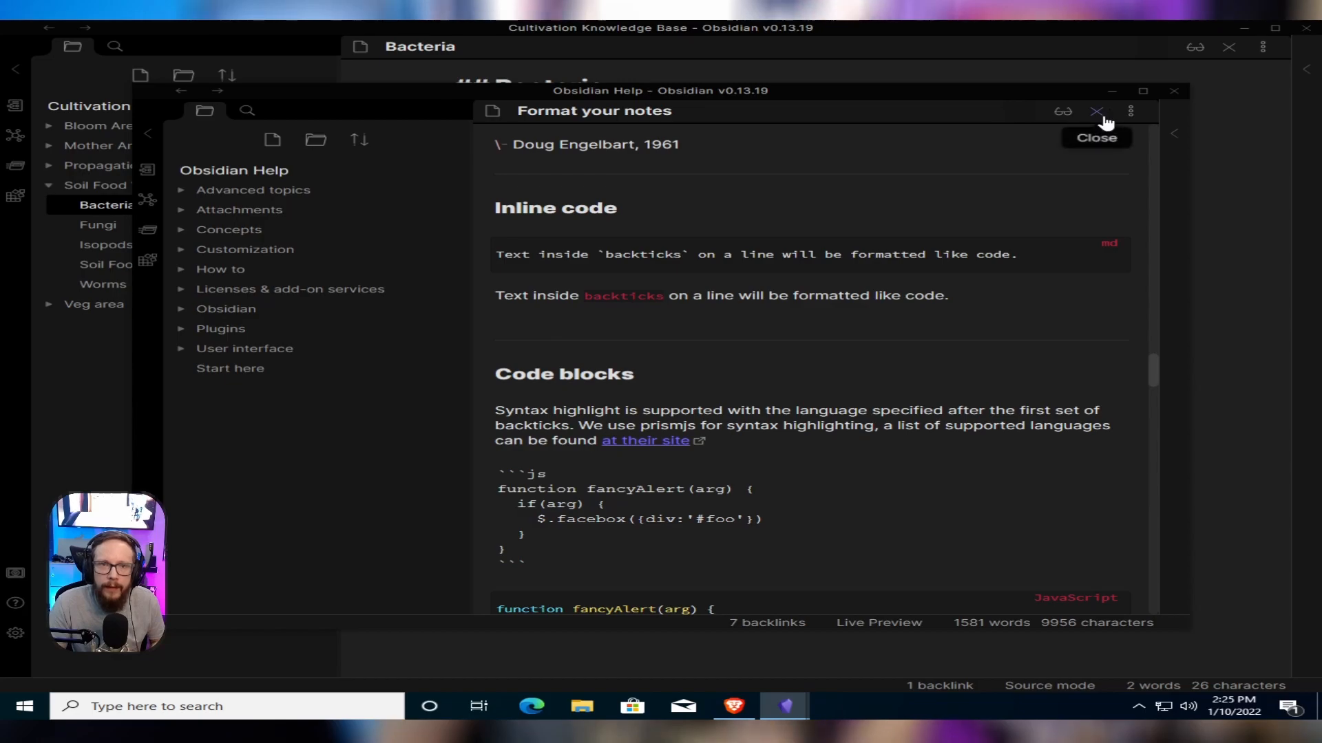
Minimize the help vault and vault chooser windows, then go through the Fungi and Isopods notes to open the Soil Food Web note
left_click(1113, 92)
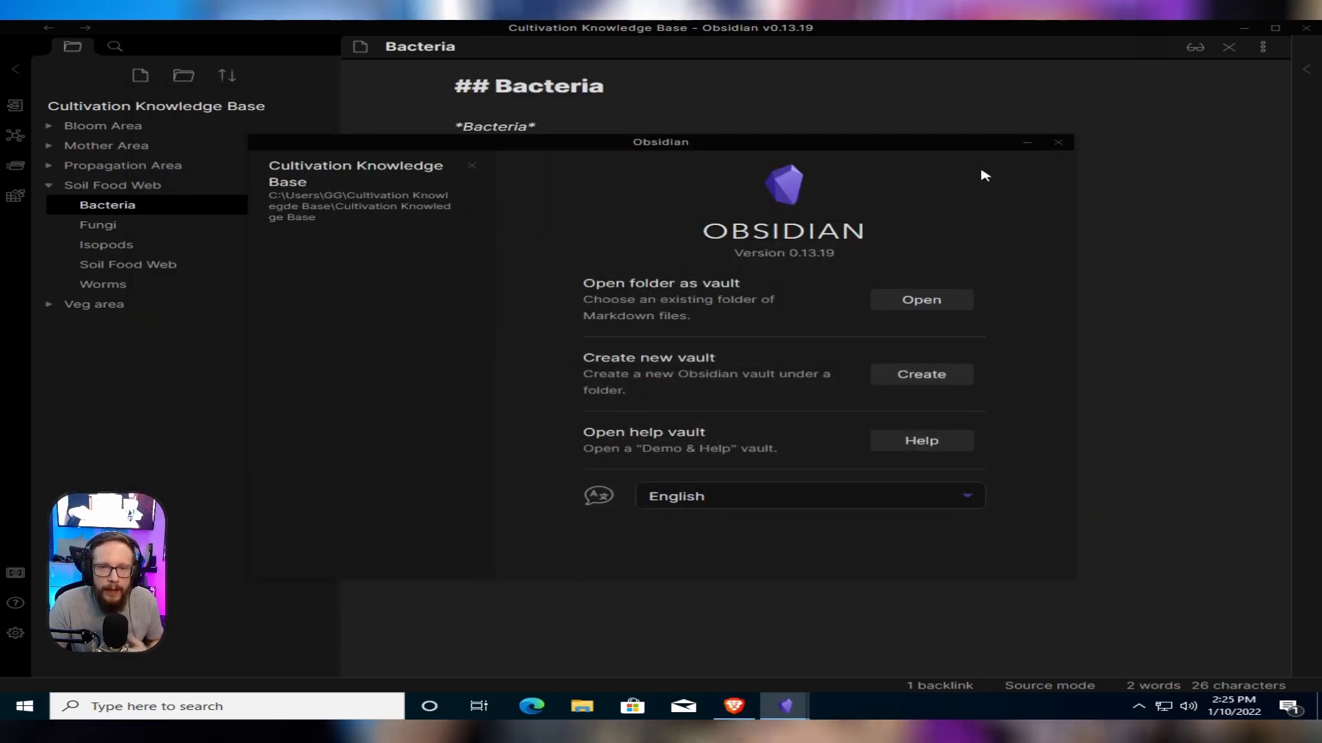
left_click(1036, 143)
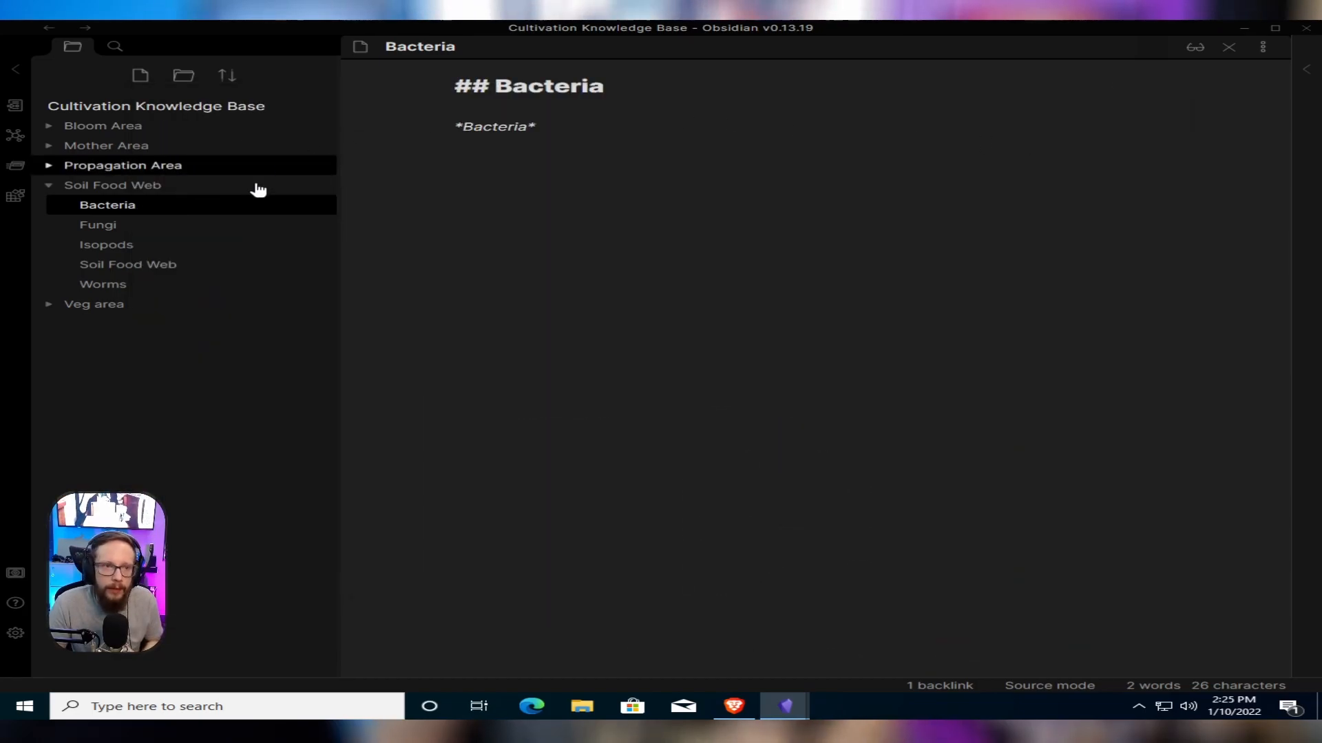
left_click(168, 229)
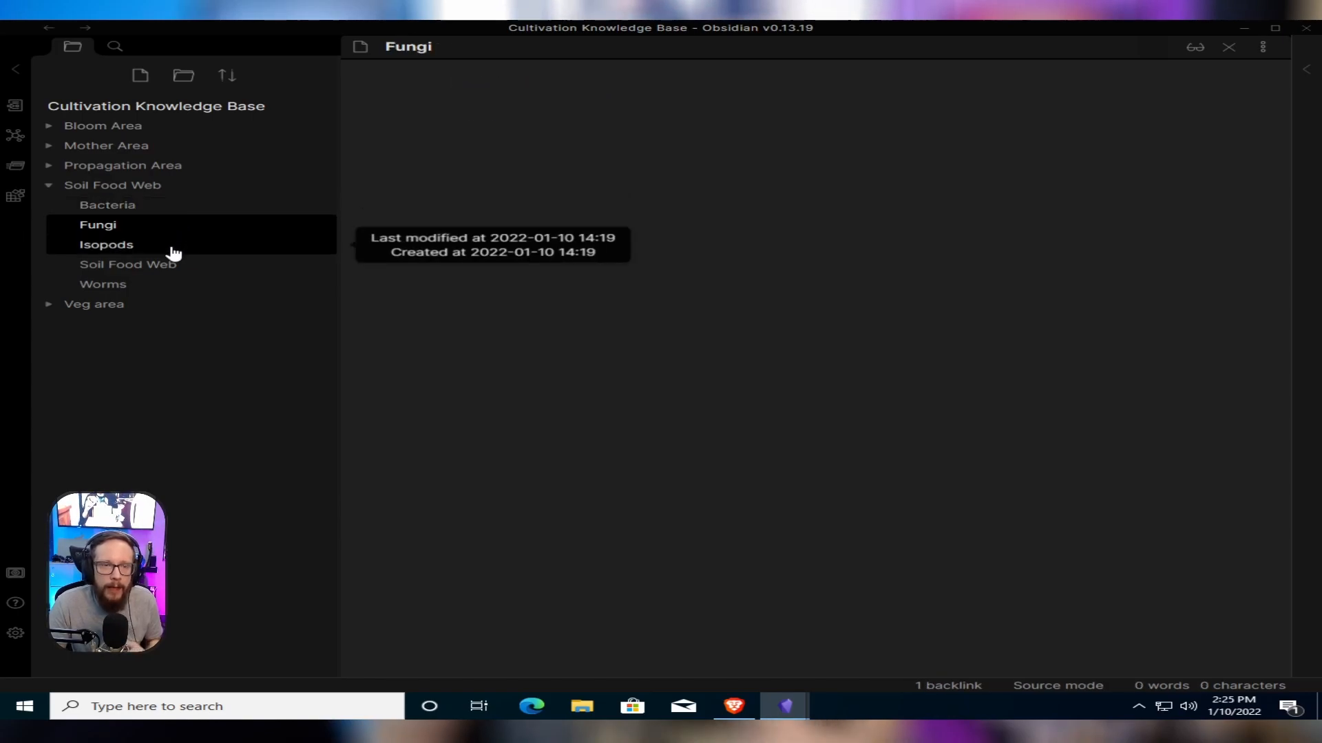
left_click(172, 251)
left_click(168, 268)
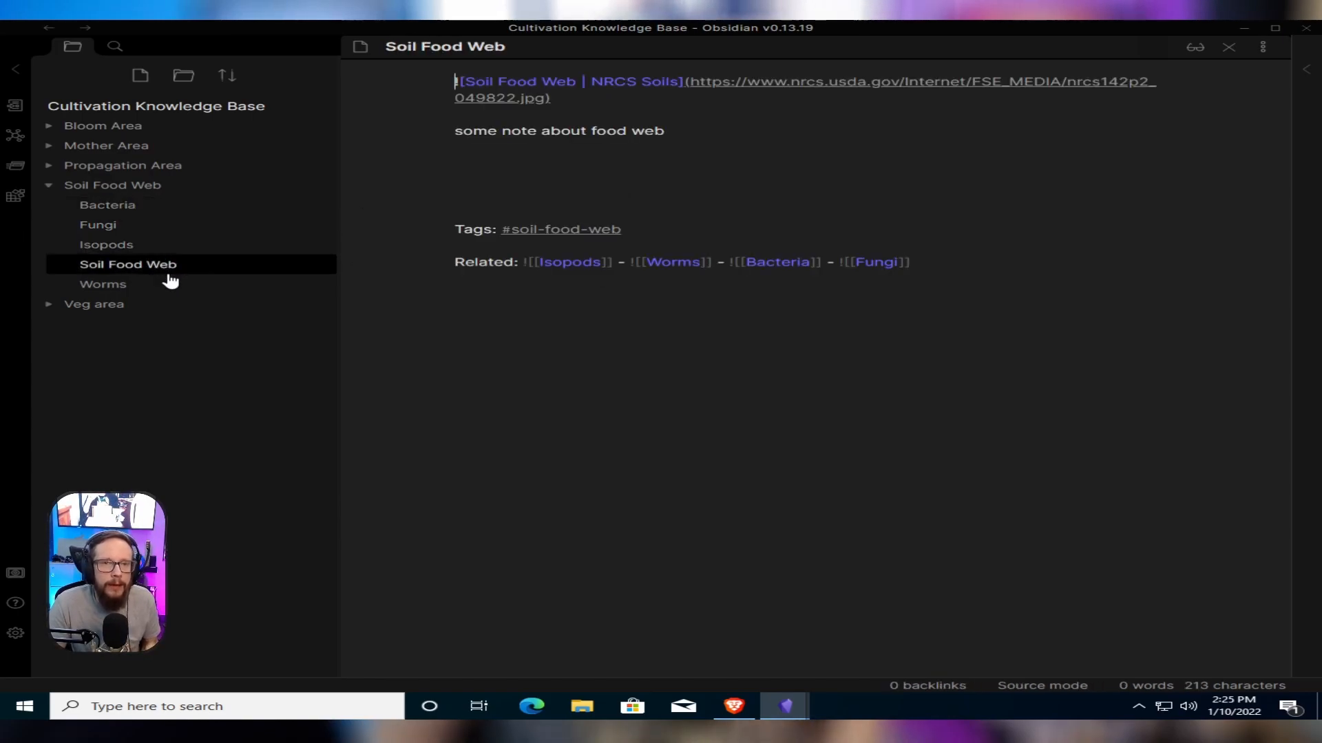
Check the Worms note and return to the Soil Food Web note
left_click(154, 286)
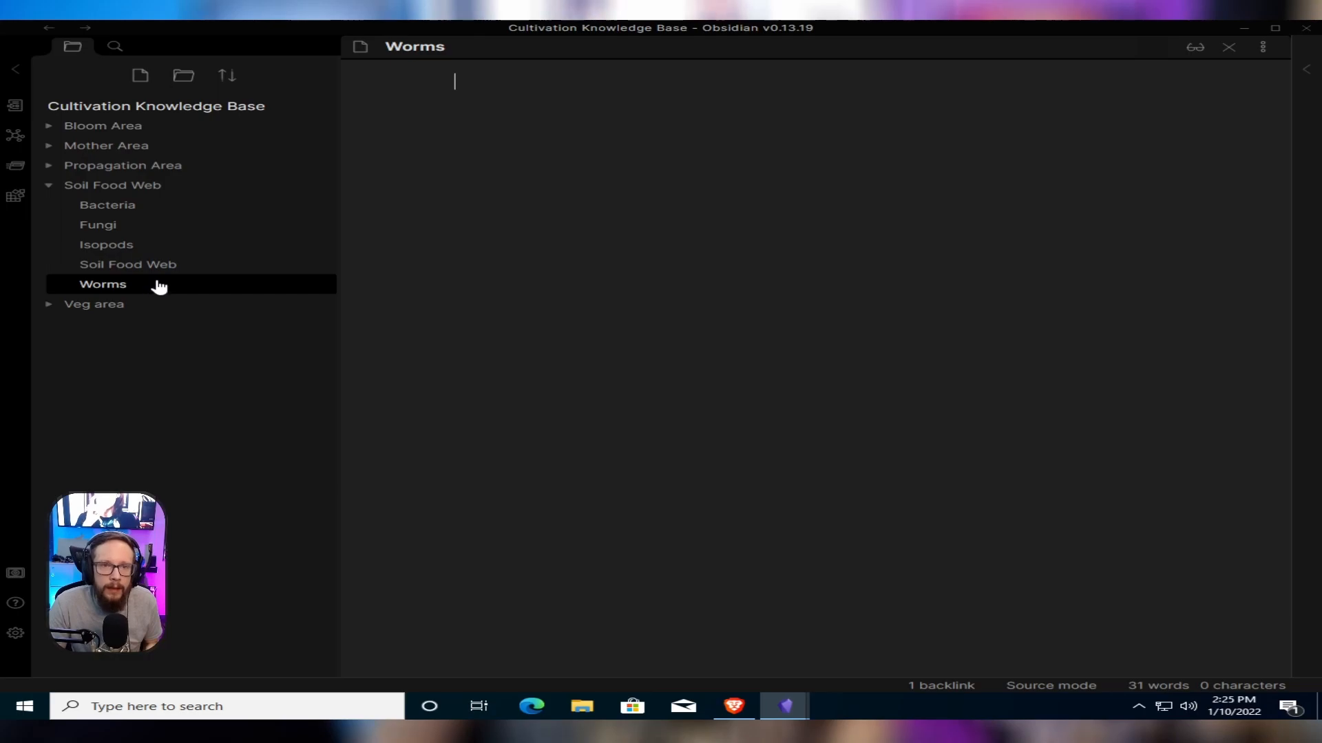
left_click(162, 270)
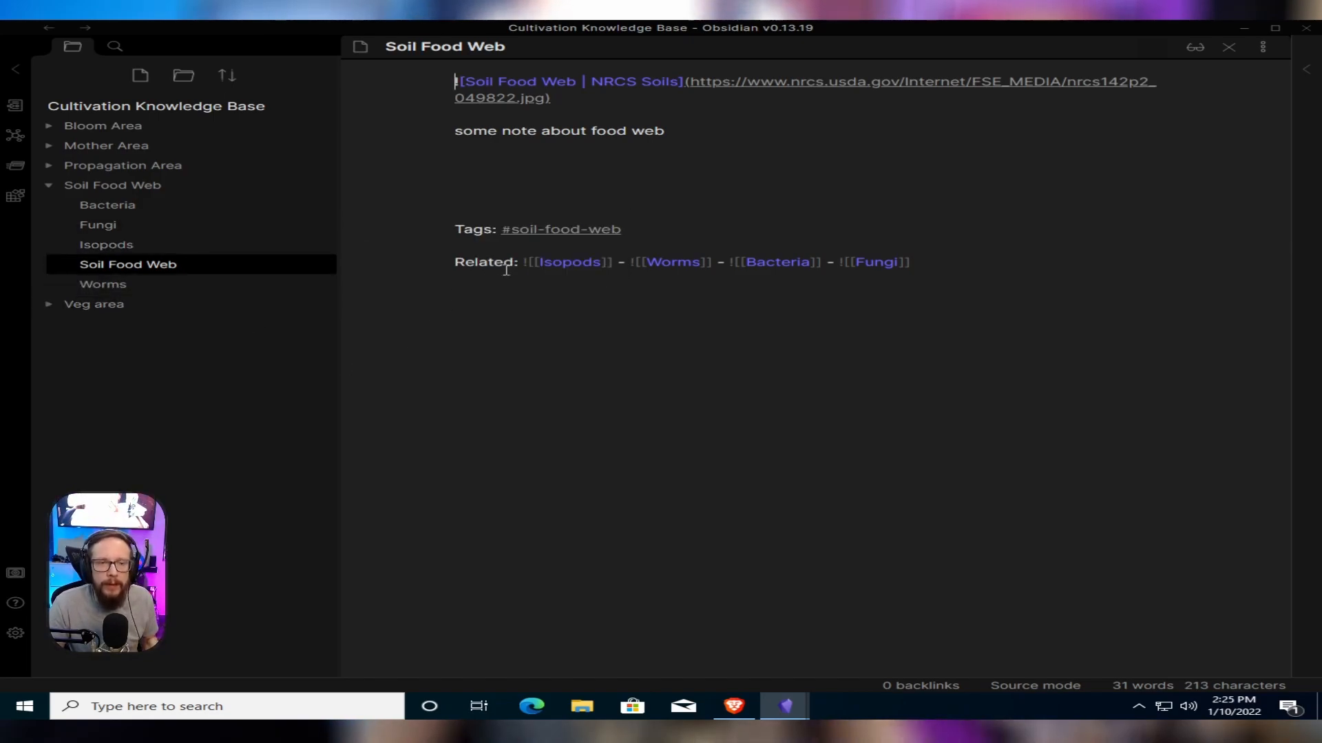
mouse_move(141, 194)
left_mouse_down()
mouse_move(106, 374)
mouse_move(154, 307)
mouse_move(127, 202)
left_mouse_up()
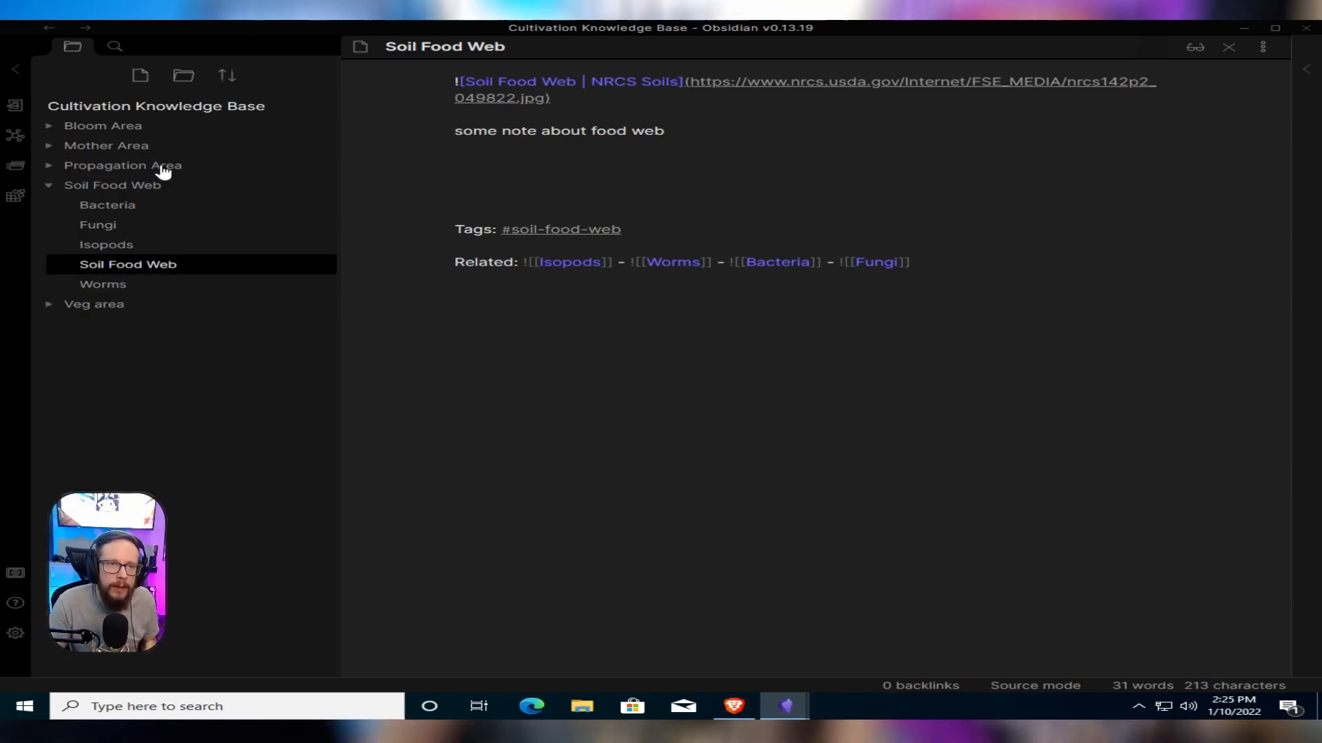
Search the vault for tag:#soil-food-web and jump to the matching tag line in the Soil Food Web note
left_click(116, 48)
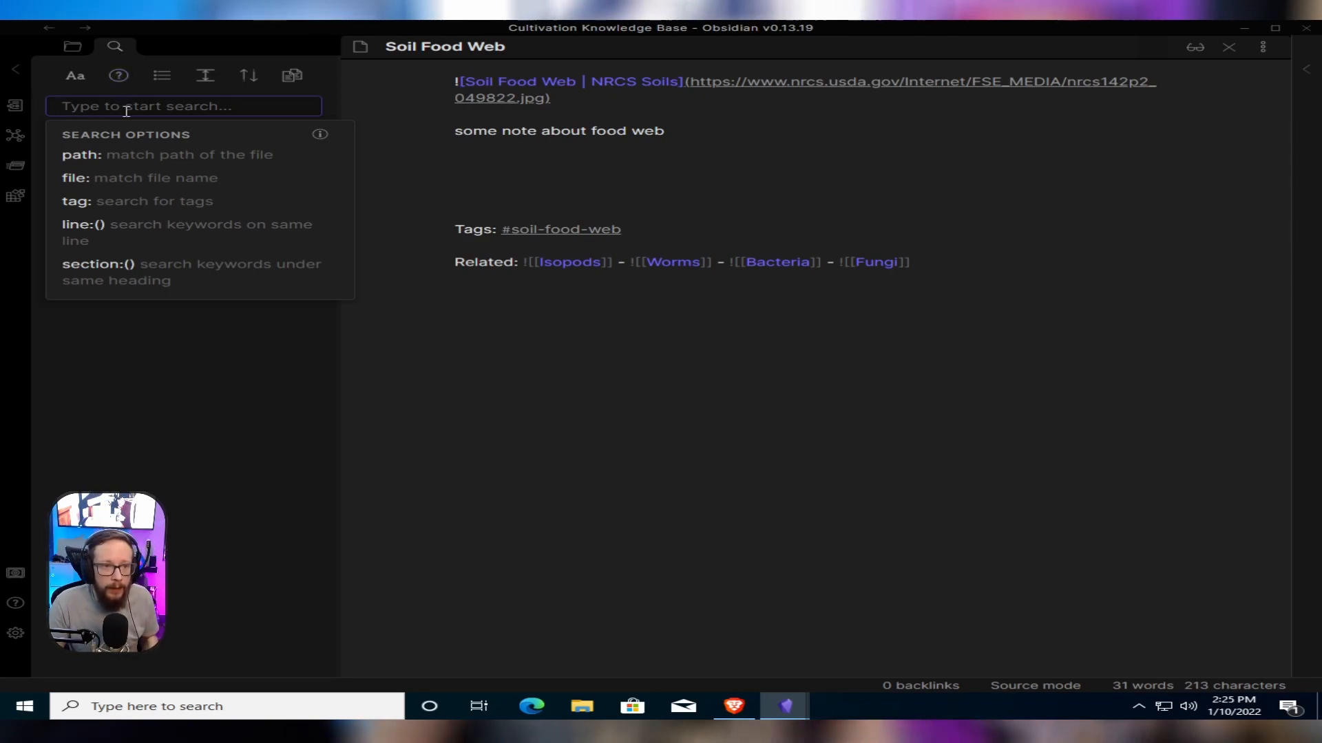
left_click(198, 371)
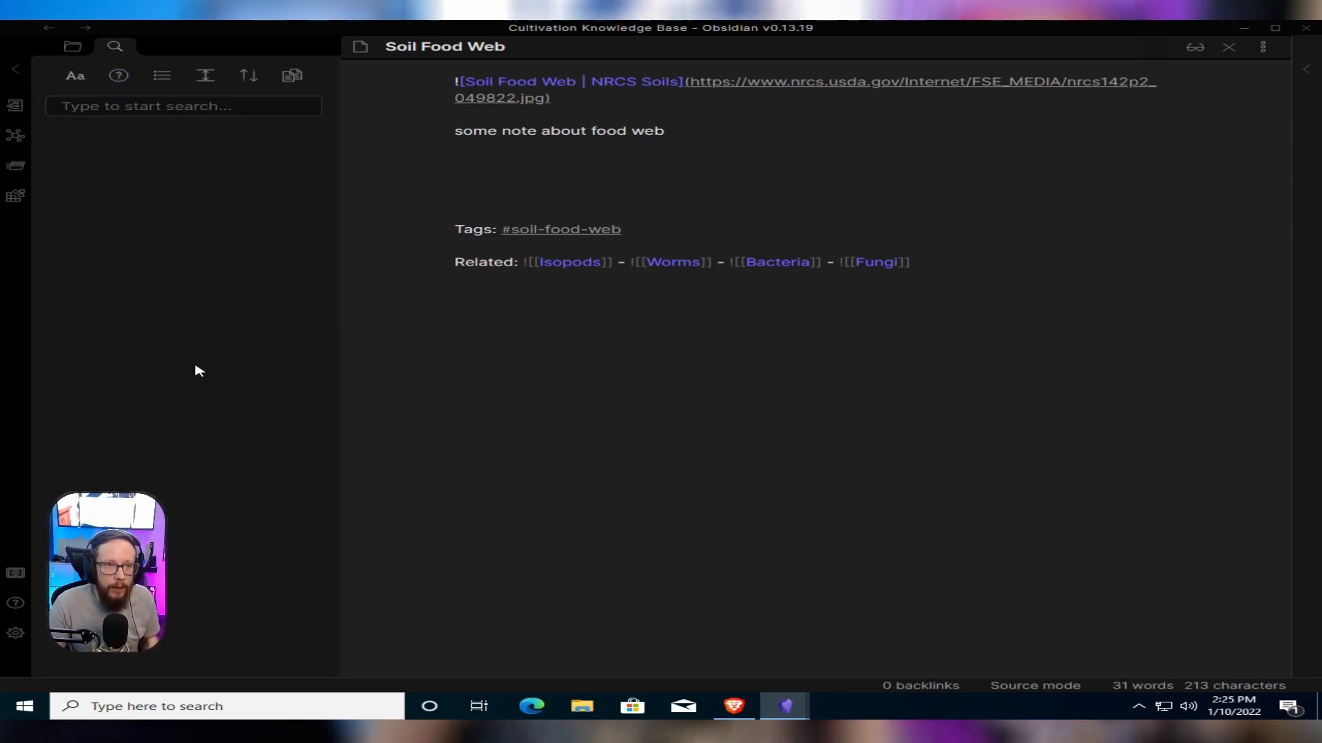
left_click(121, 109)
left_click(112, 208)
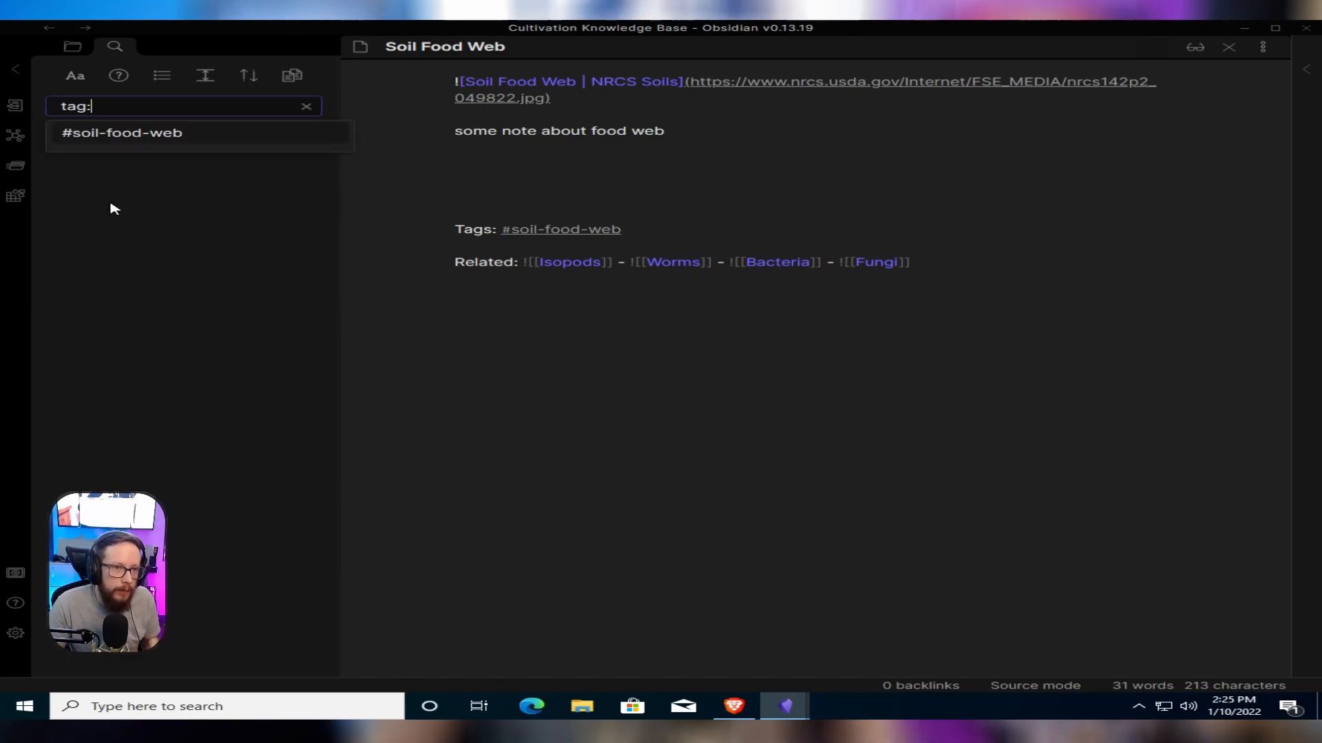
left_click(122, 107)
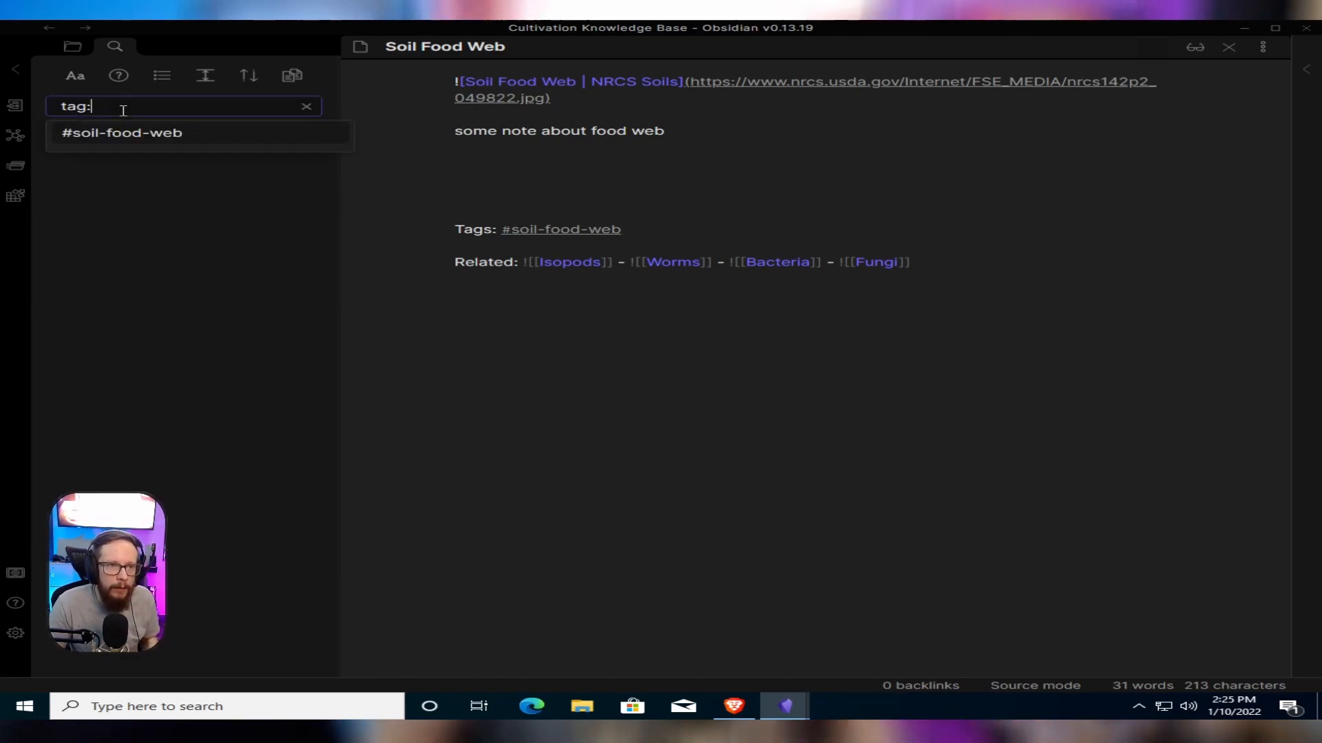
left_click(132, 131)
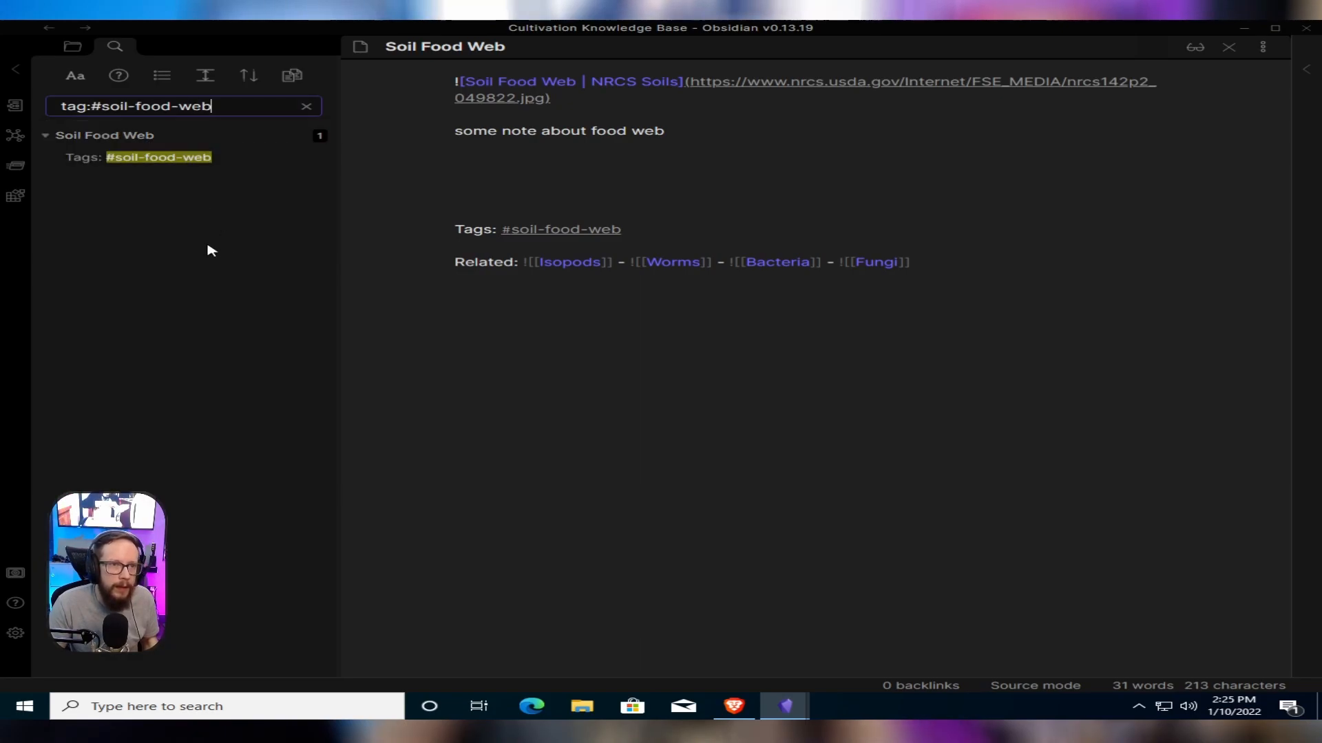
left_click(200, 163)
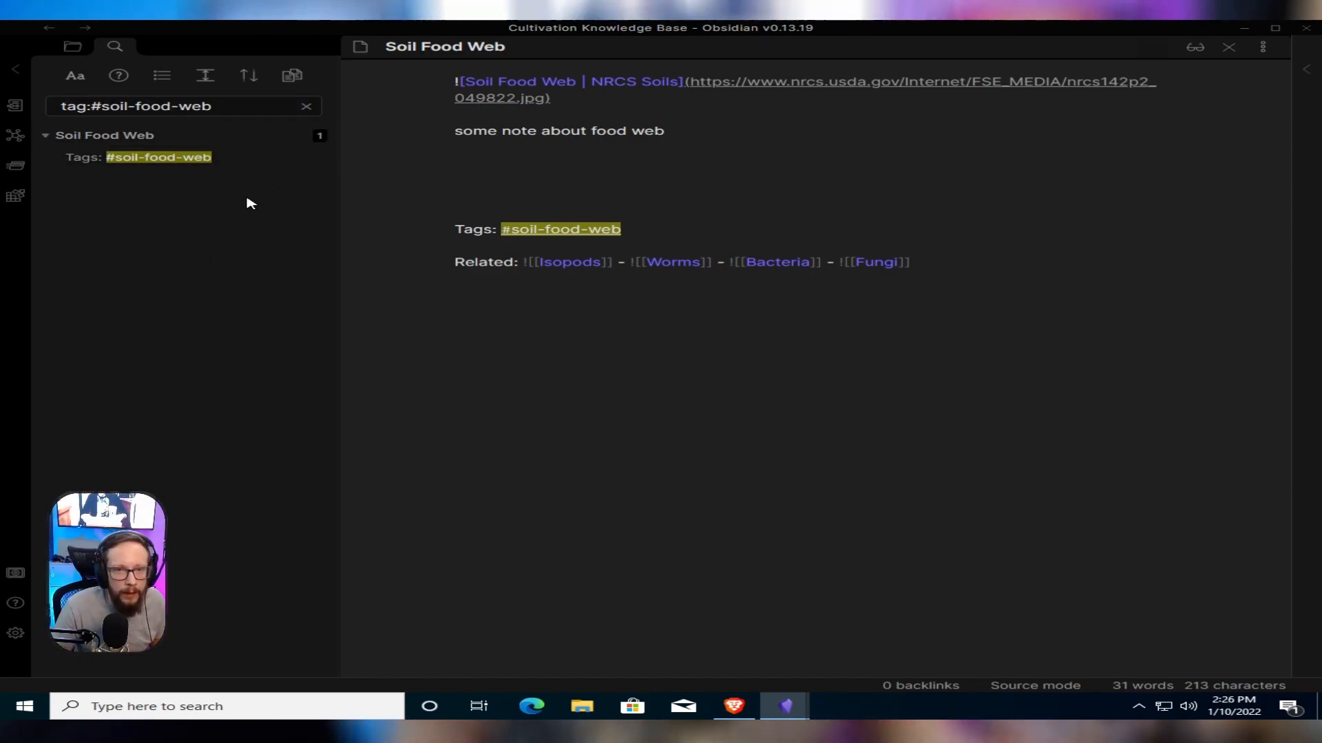
left_click(45, 141)
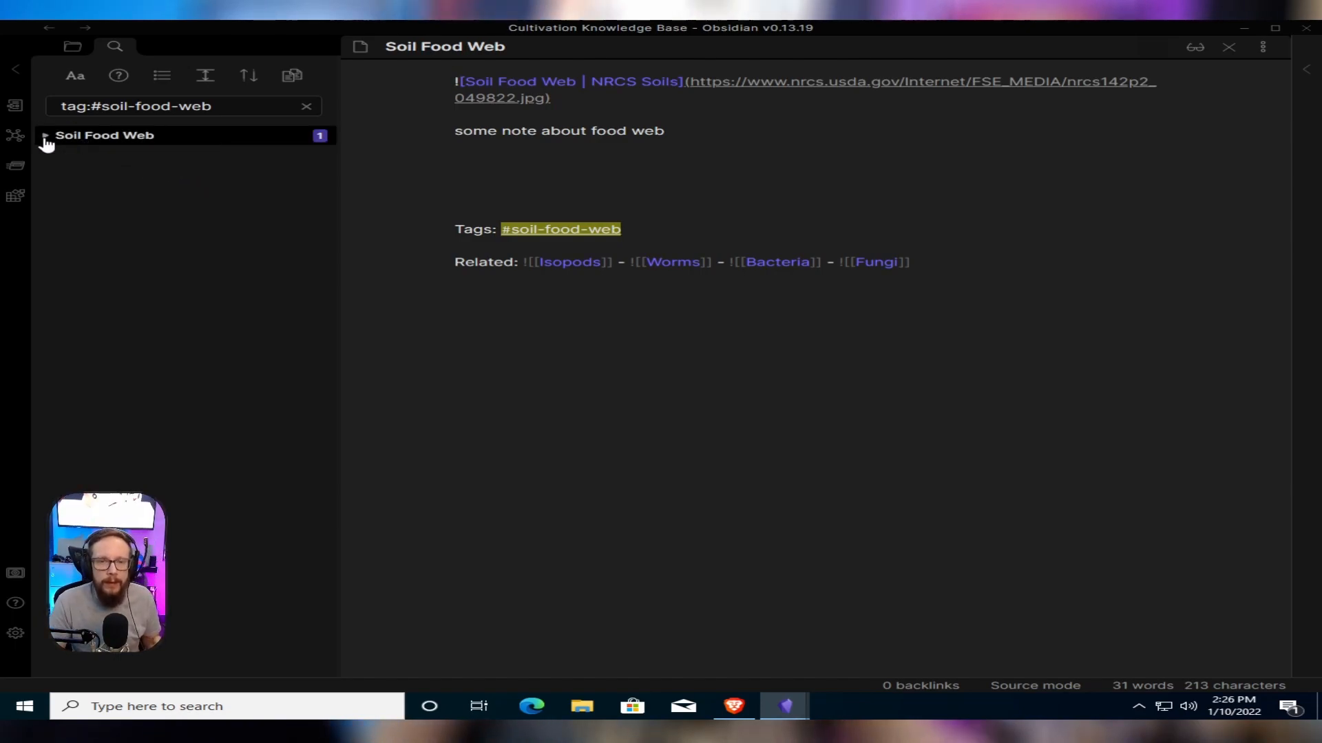